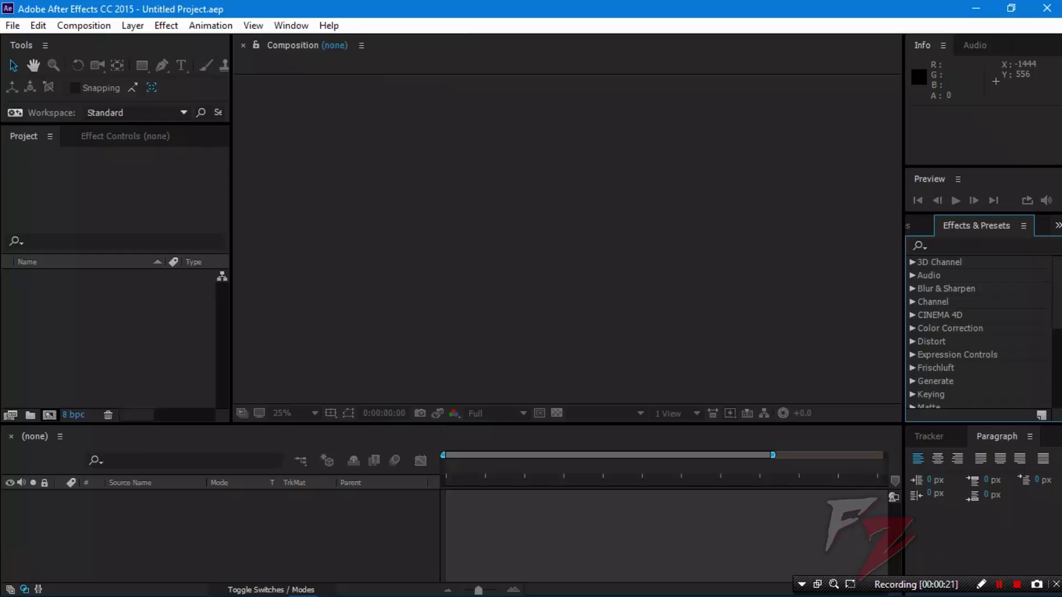
Step: Create a composition named Main at 1920 x 1080 px, 29.97 fps non-drop frame, with a 10-second duration
key("ctrl+n")
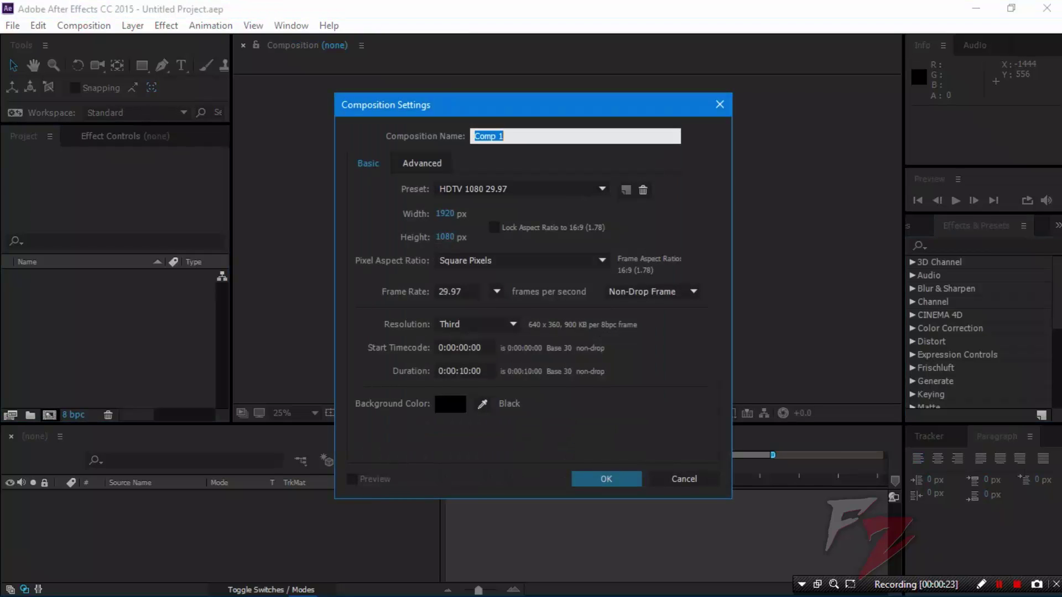
type("Main")
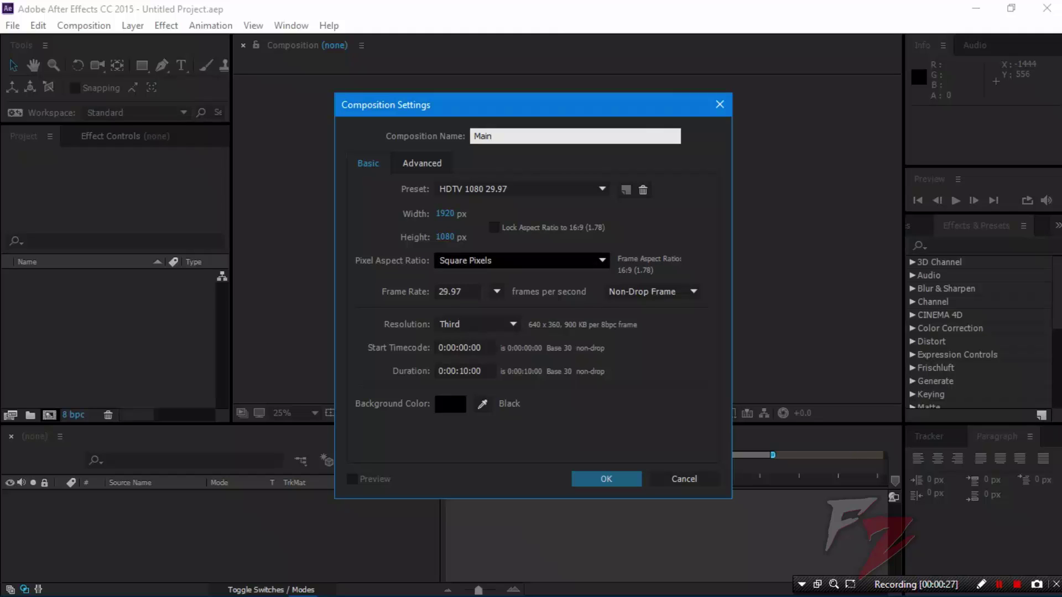
left_click(497, 291)
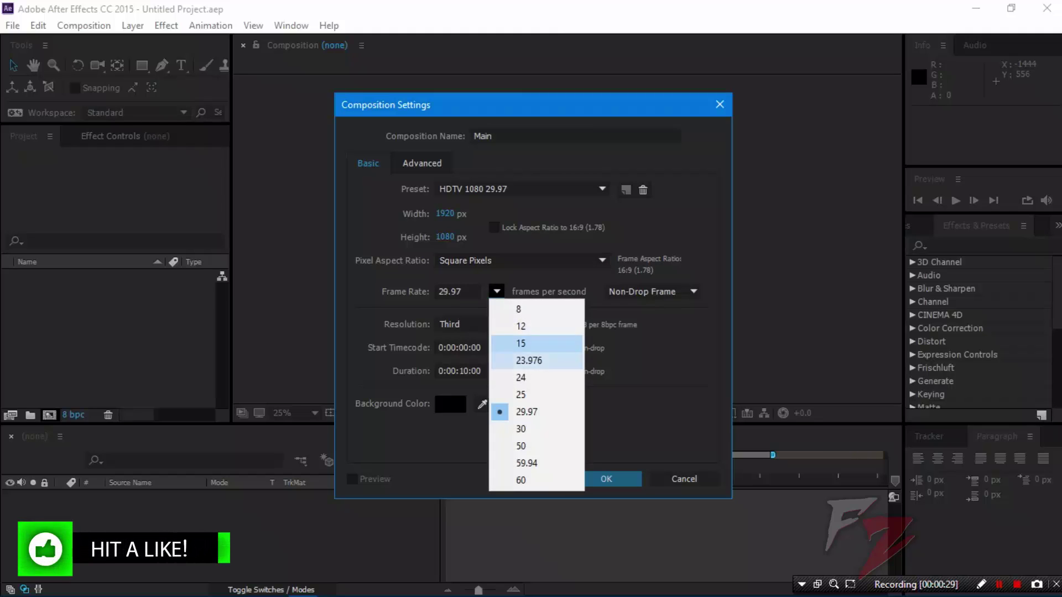
left_click(527, 412)
left_click(652, 292)
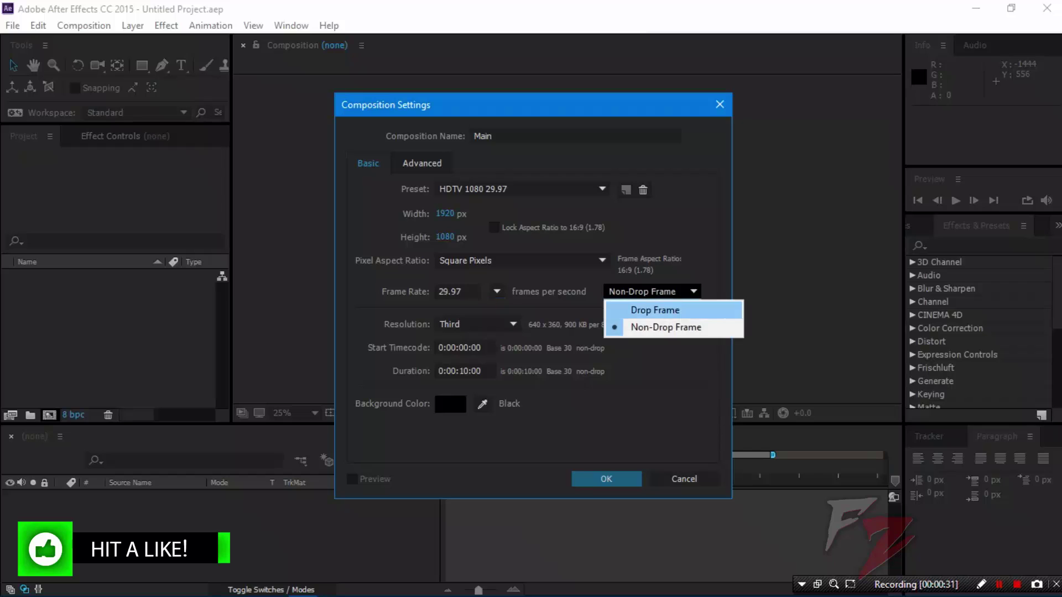
left_click(661, 327)
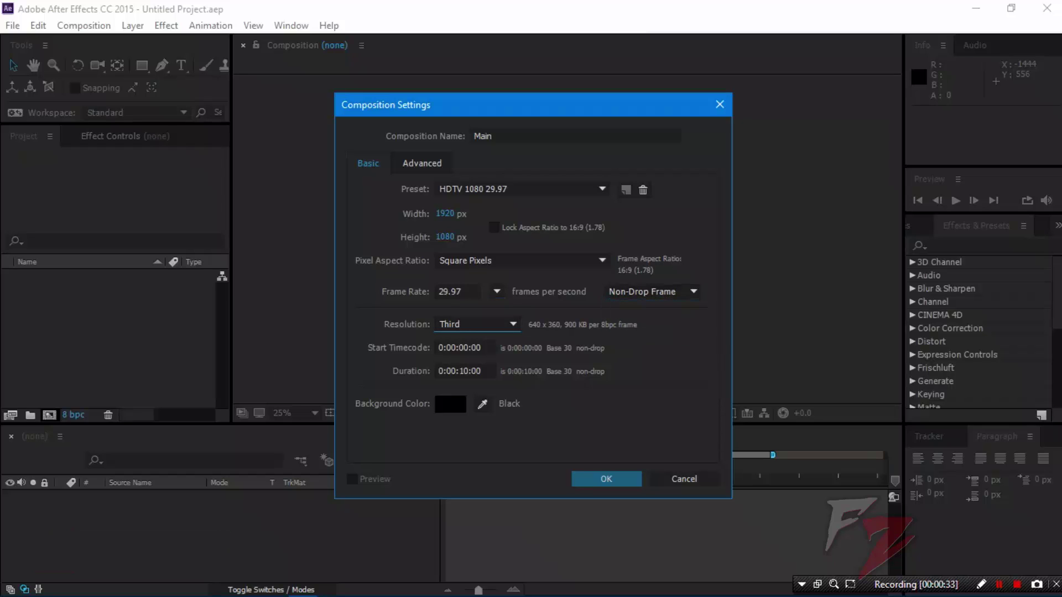
left_click(460, 371)
left_click(606, 480)
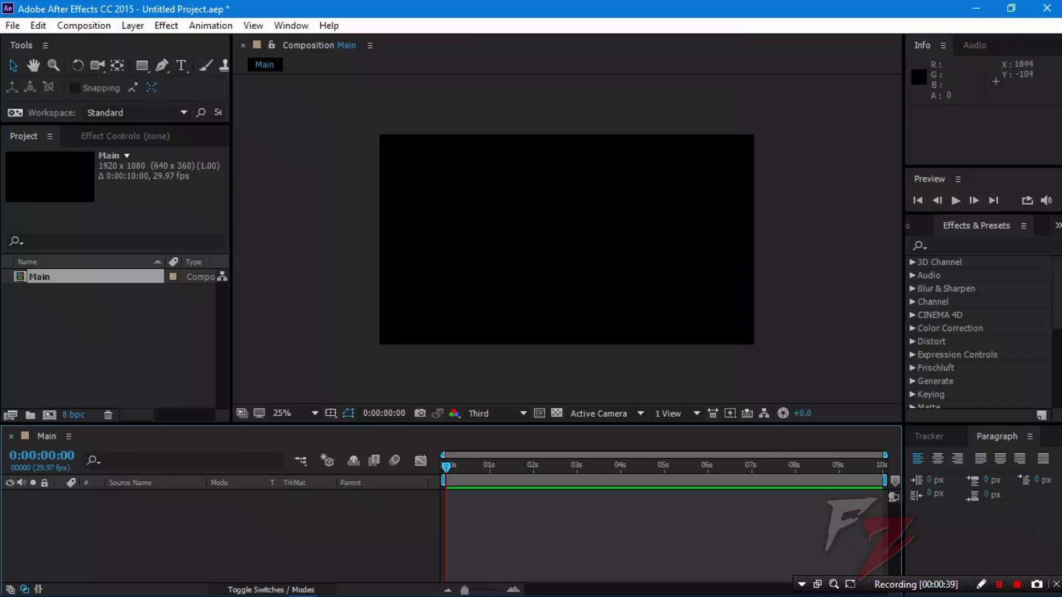
left_click(975, 8)
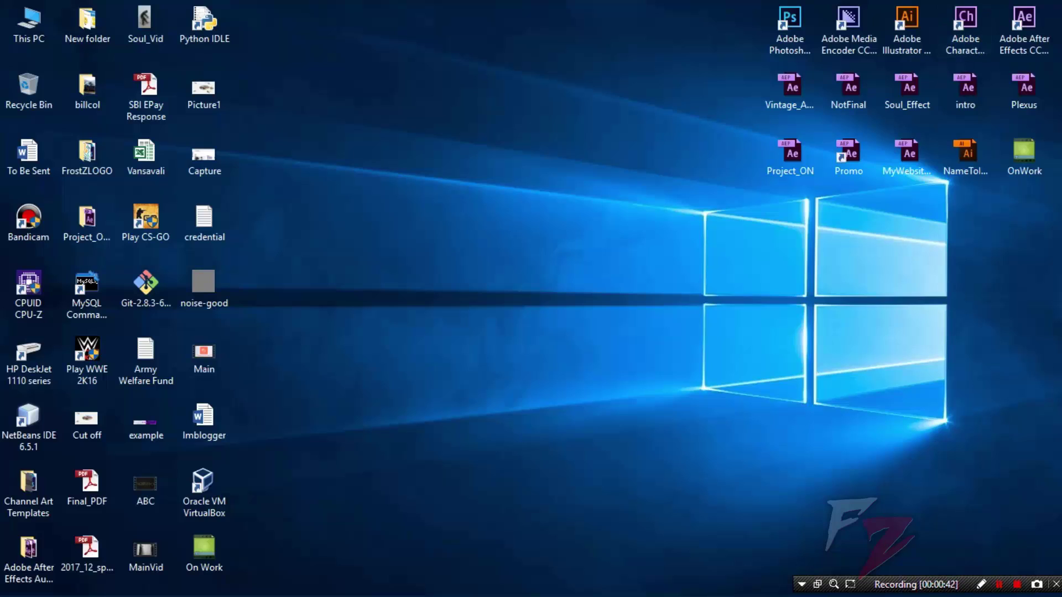
double_click(907, 28)
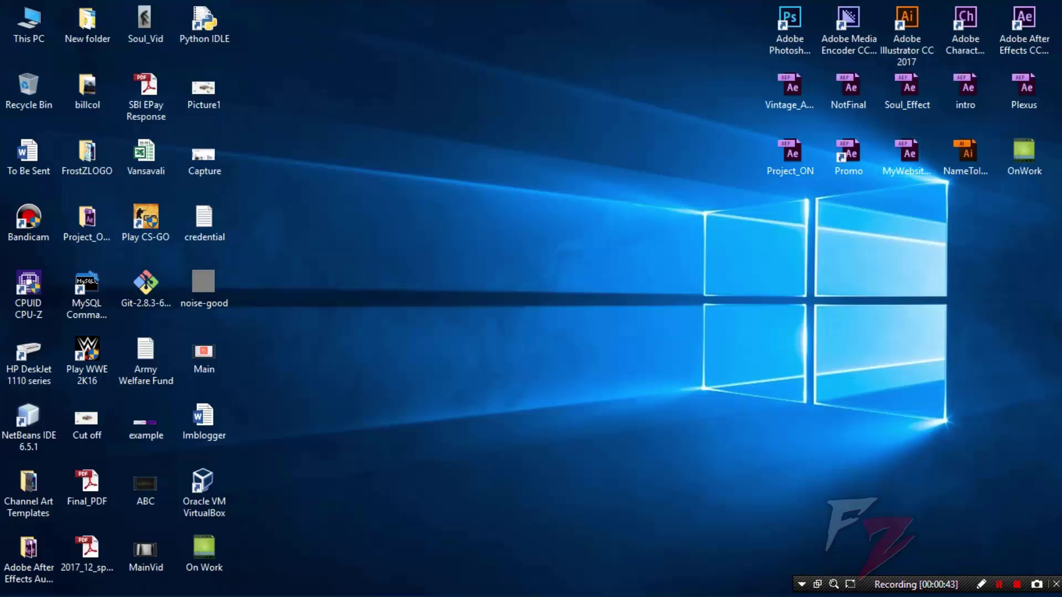
left_click(966, 154)
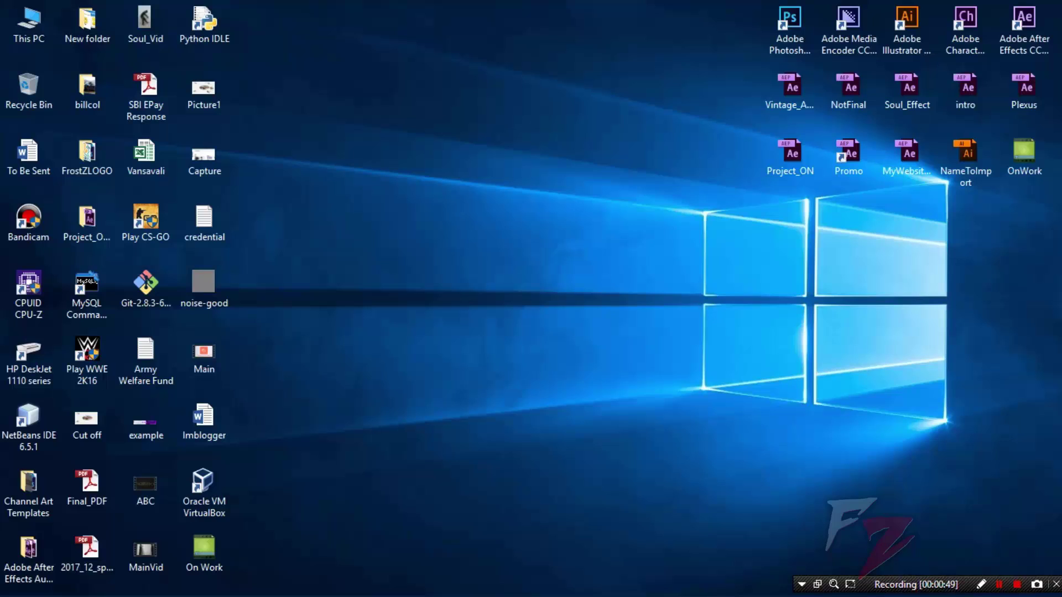
left_click(790, 25)
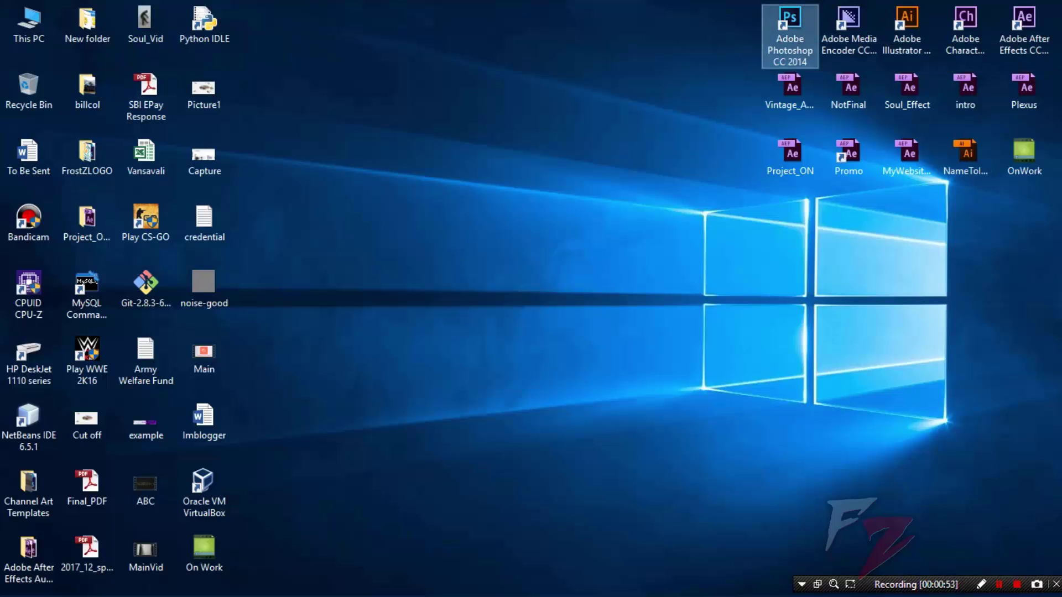
left_click(907, 28)
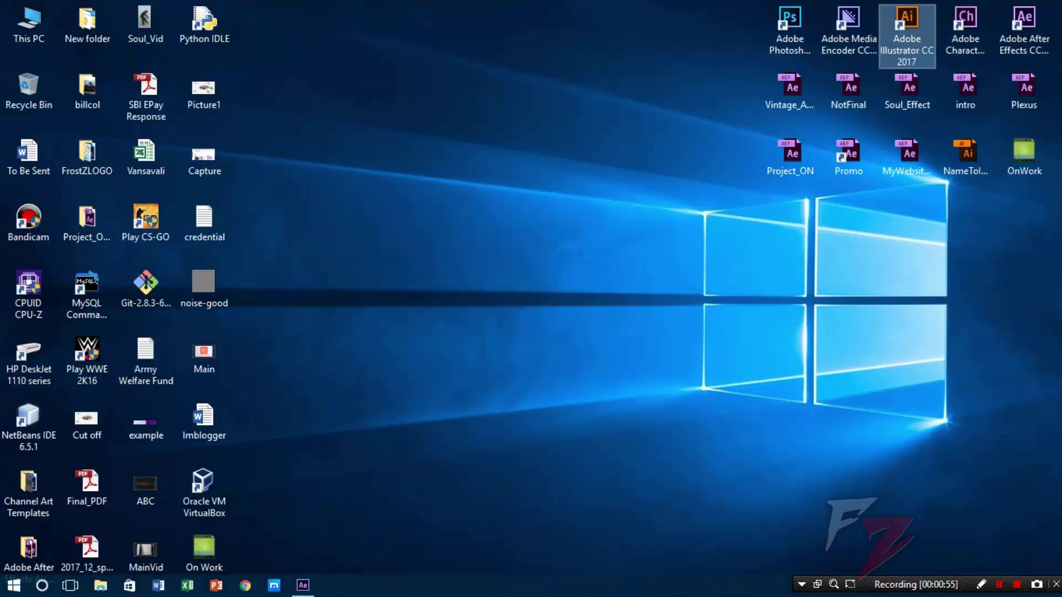
left_click(302, 585)
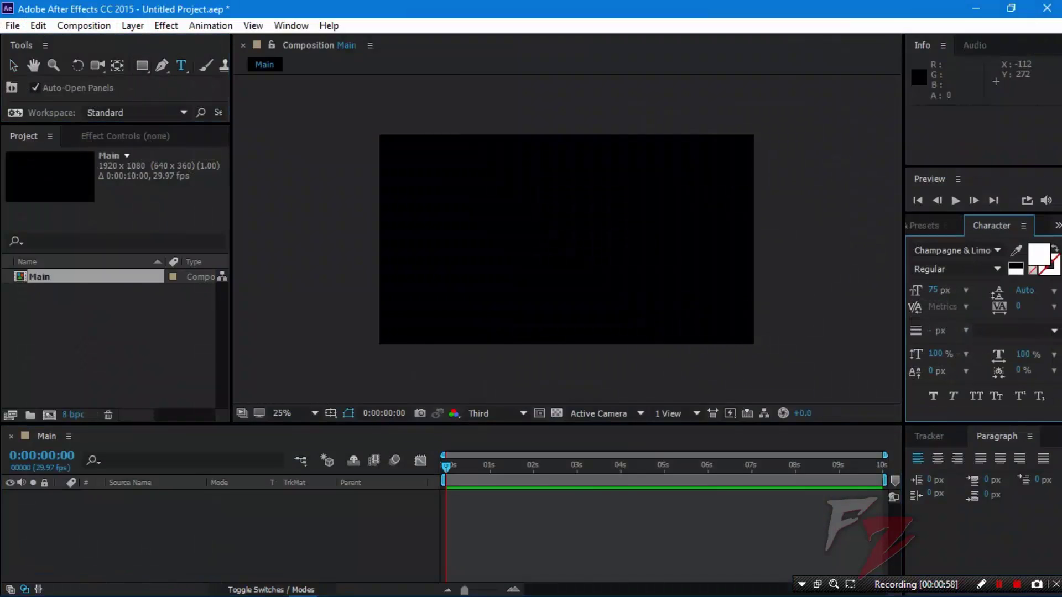
Step: Add a text layer reading FROSTZTECH in the Main composition with the Type tool
left_click(478, 224)
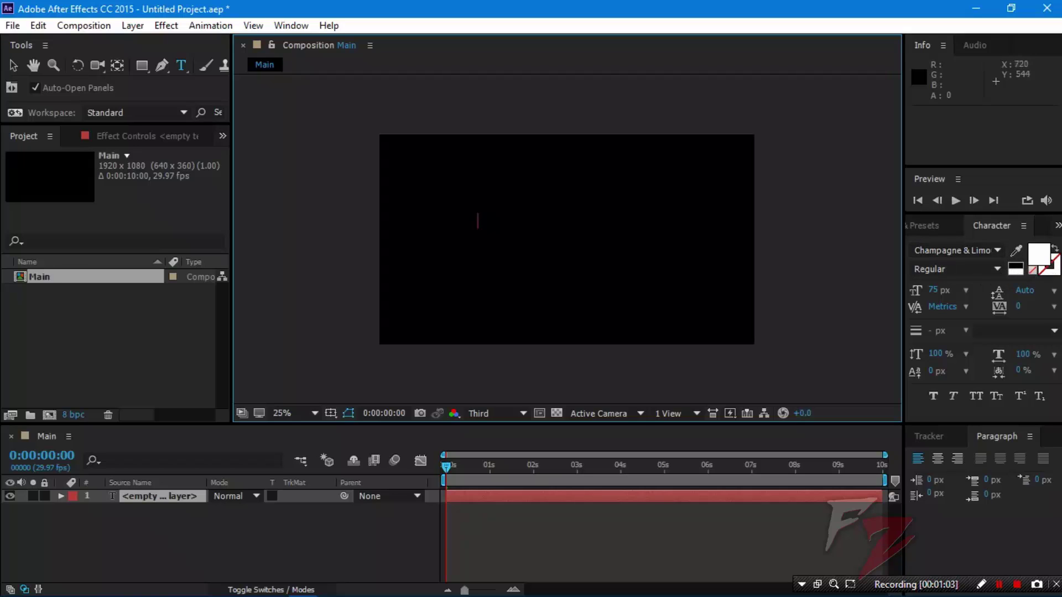
type("F")
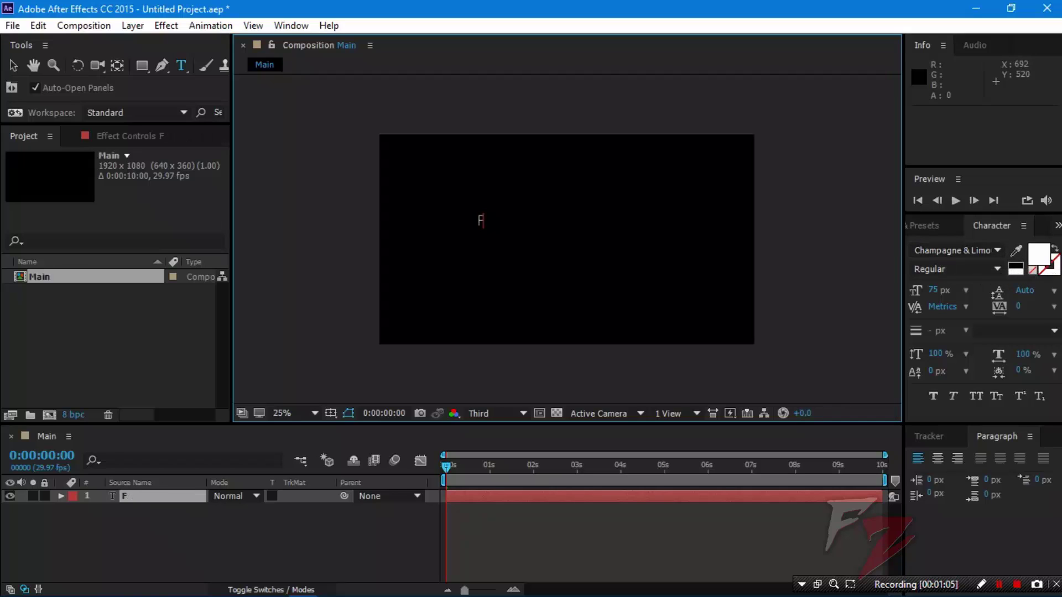
type("ROSTZTECH")
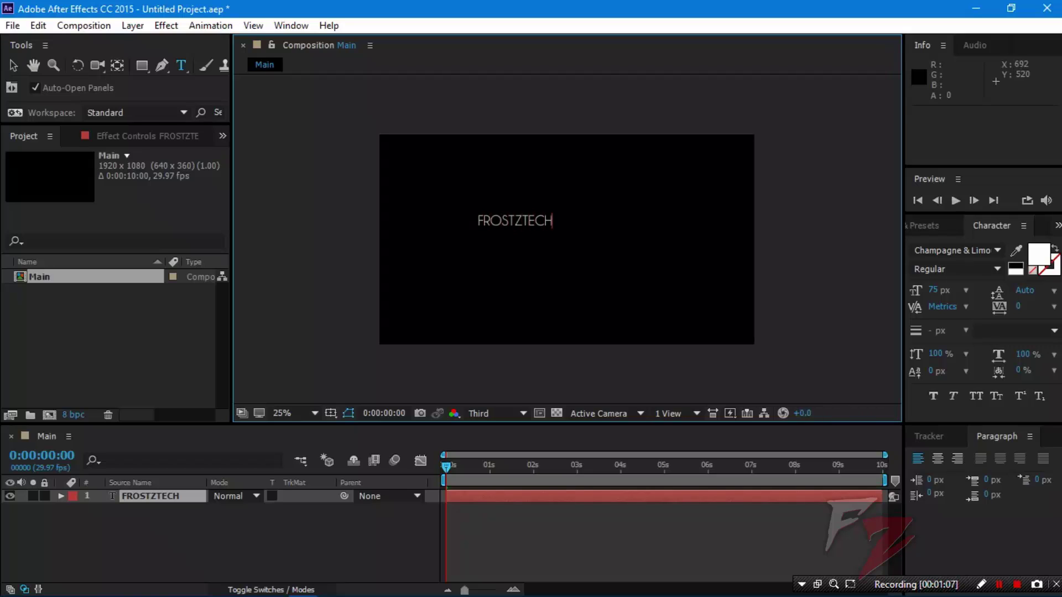
Step: Set the whole FROSTZTECH text to a font size of 203 px and tracking of 60
key("ctrl+a")
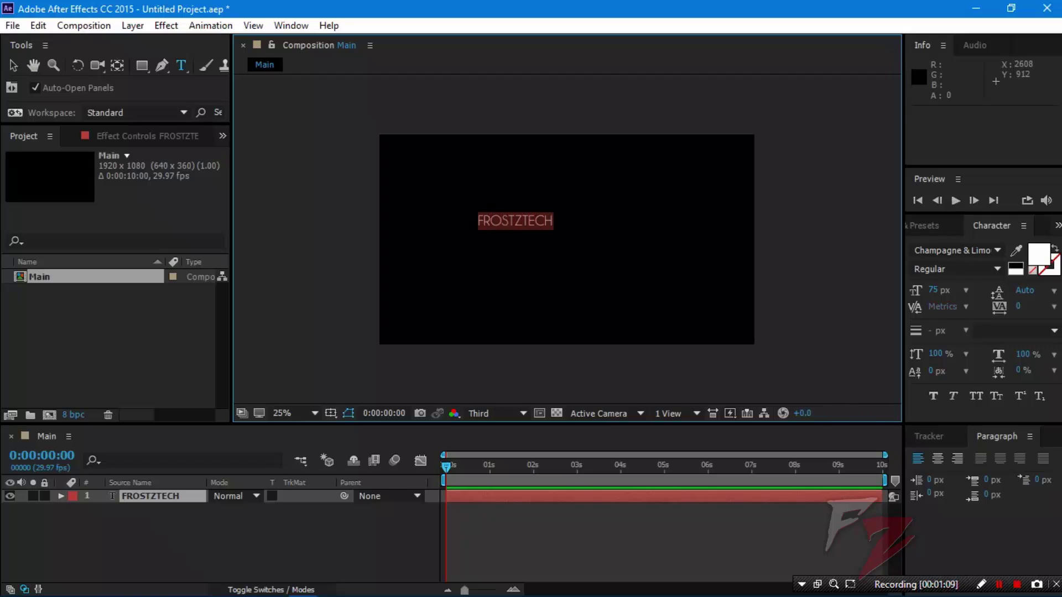
left_click_drag(932, 290, 1051, 306)
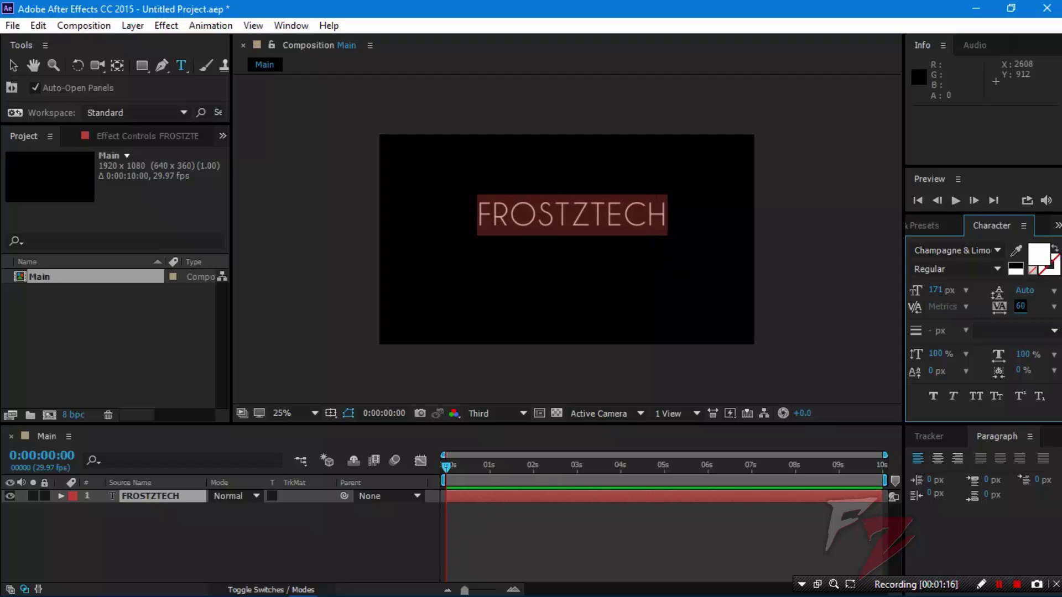
left_click(1023, 354)
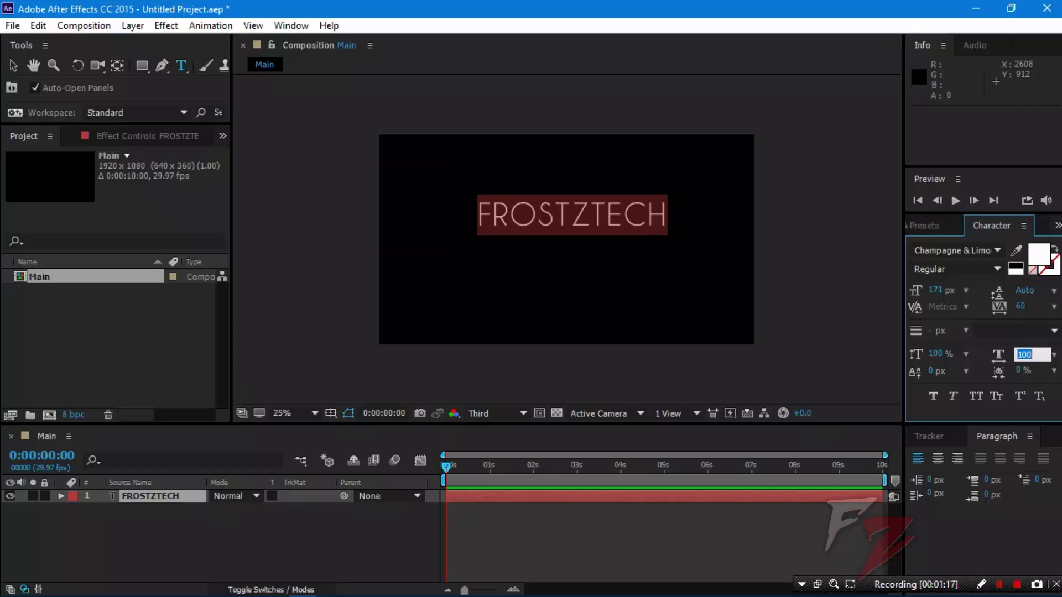
left_click_drag(935, 290, 953, 291)
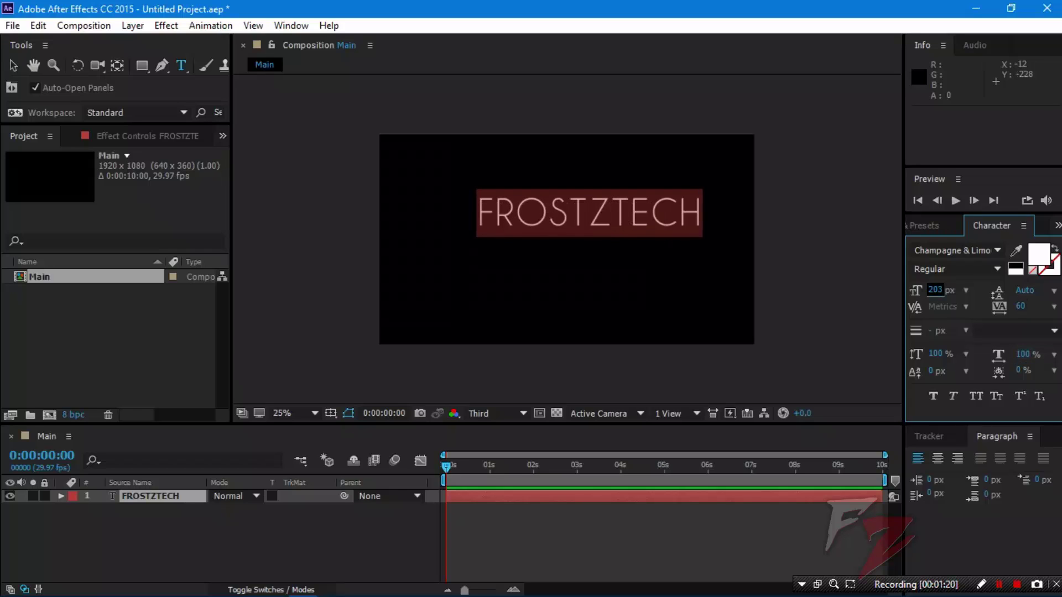
Step: Move the FROSTZTECH text to roughly the centre of the frame, at position about 416, 660
left_click(14, 65)
left_click_drag(621, 213, 606, 253)
key("Caps_Lock")
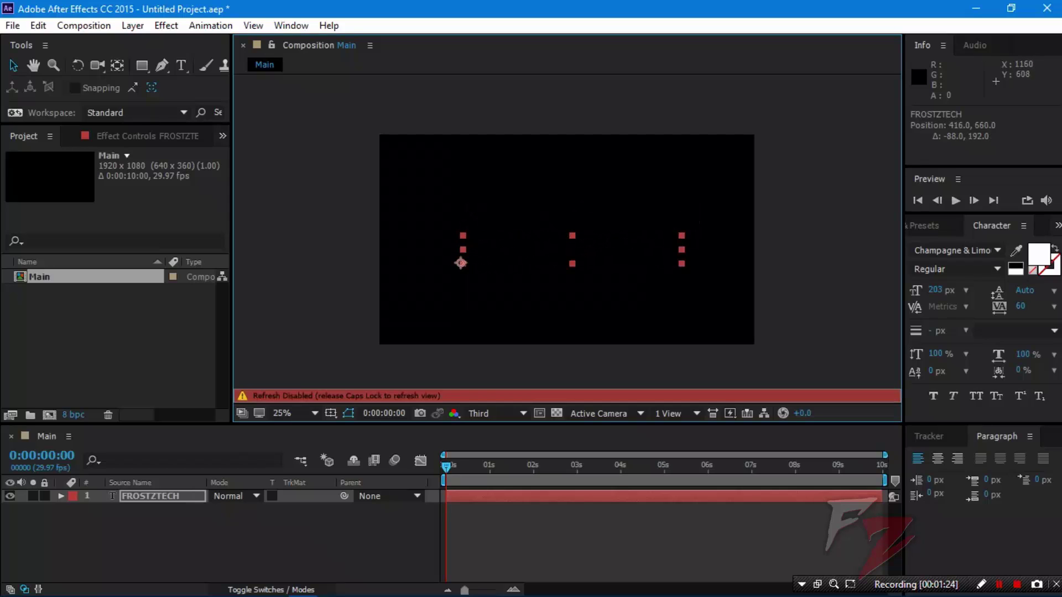
key("Caps_Lock")
left_click(580, 286)
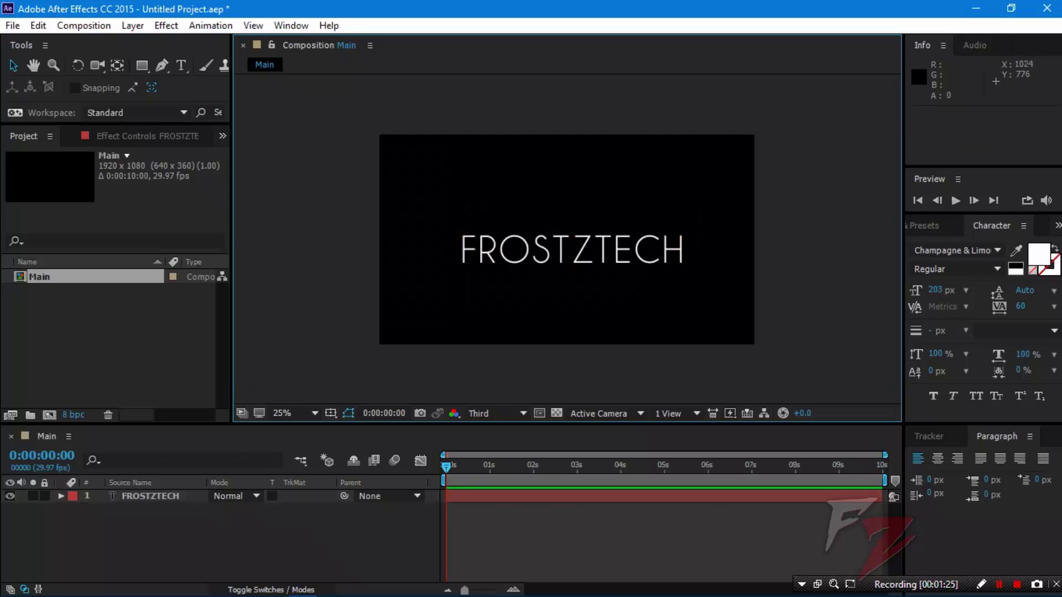
left_click(561, 259)
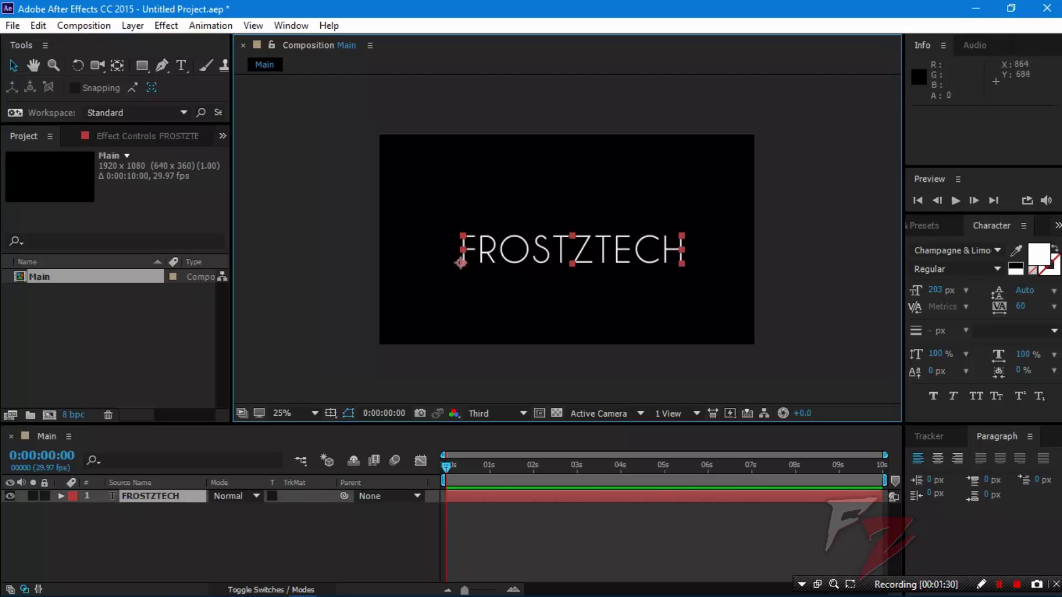
left_click(166, 496)
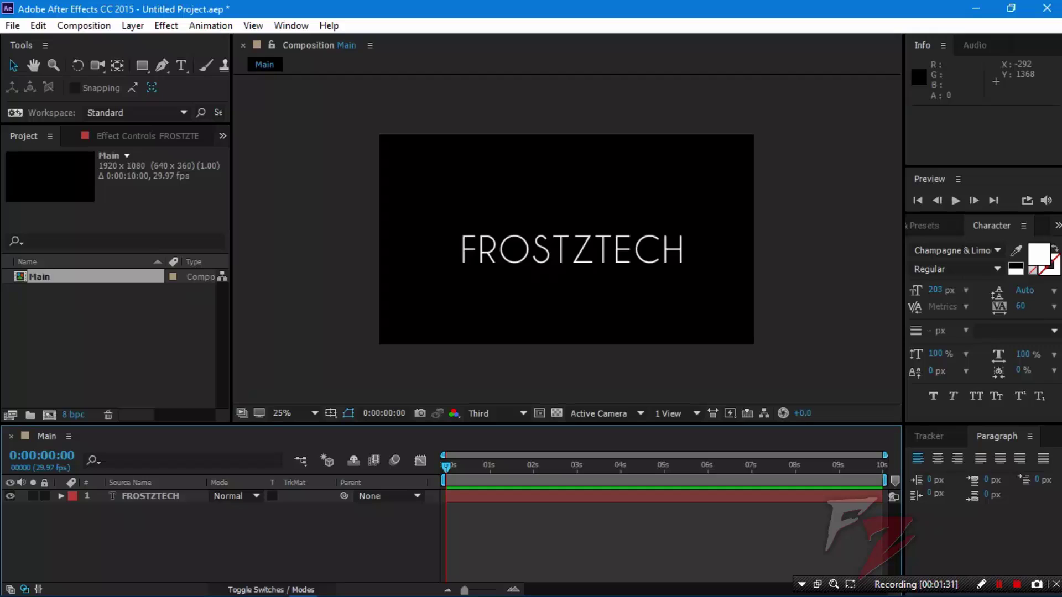
Step: Create a black 1920 x 1080 px solid layer named E3D above the text layer
right_click(91, 531)
mouse_move(166, 382)
left_click(322, 422)
right_click(53, 530)
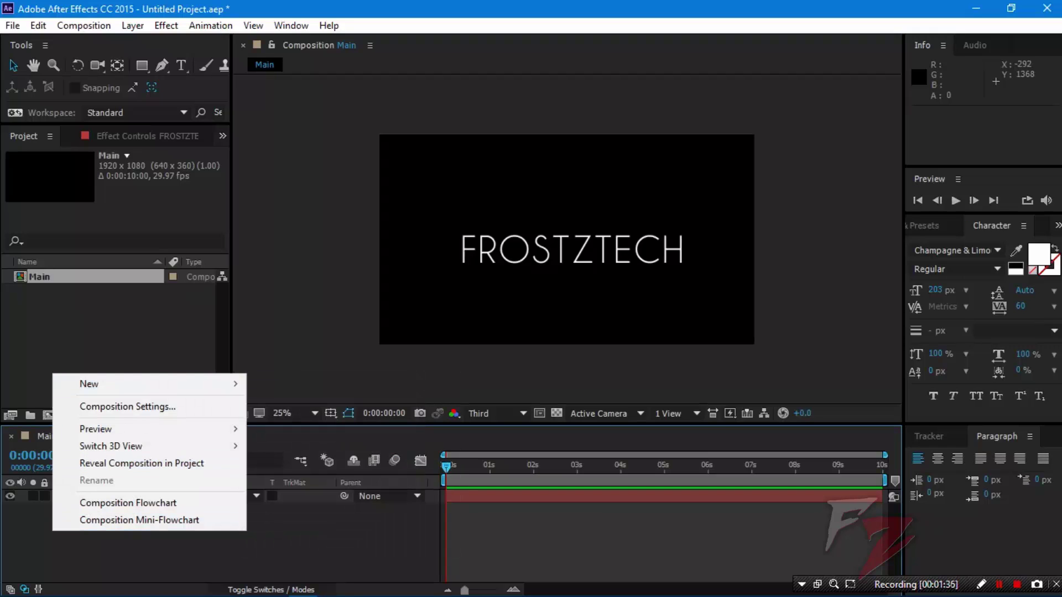
left_click(133, 26)
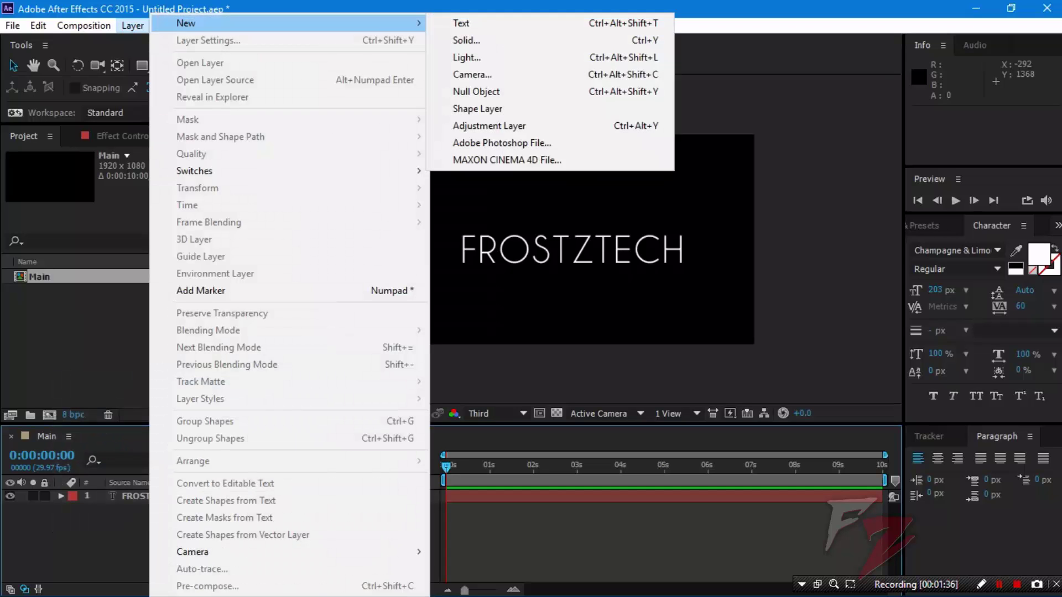
left_click(470, 40)
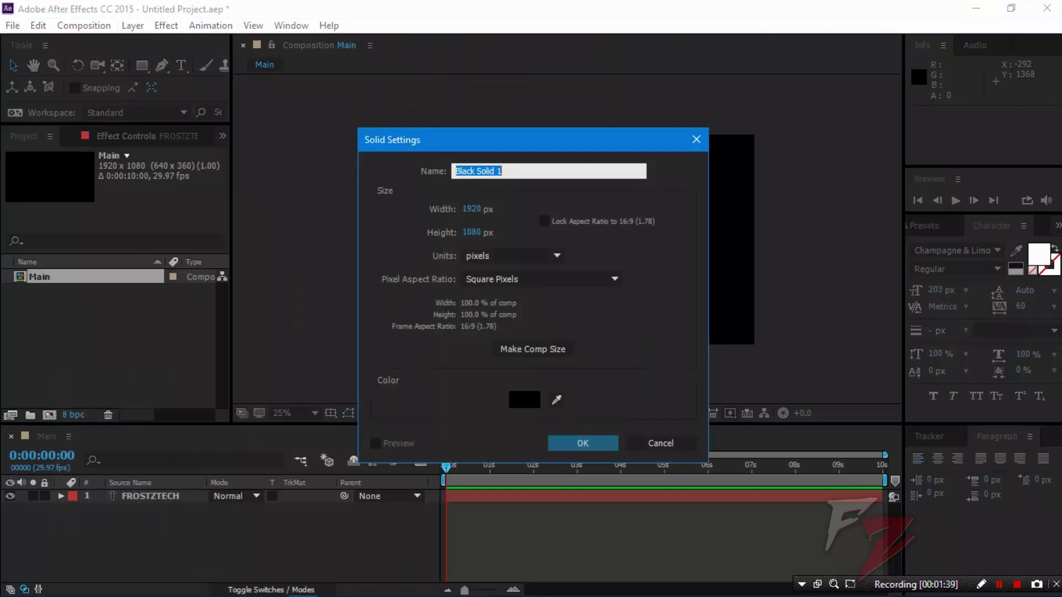
type("E3D")
key("Return")
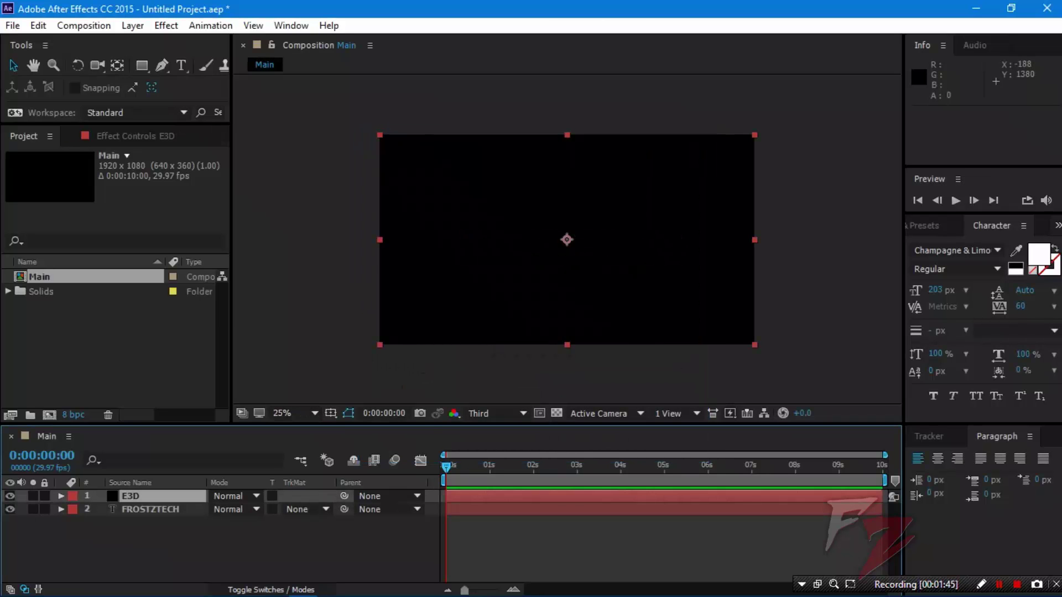
Step: Find the Video Copilot Element effect and apply it to the E3D solid
right_click(161, 496)
mouse_move(244, 292)
mouse_move(387, 483)
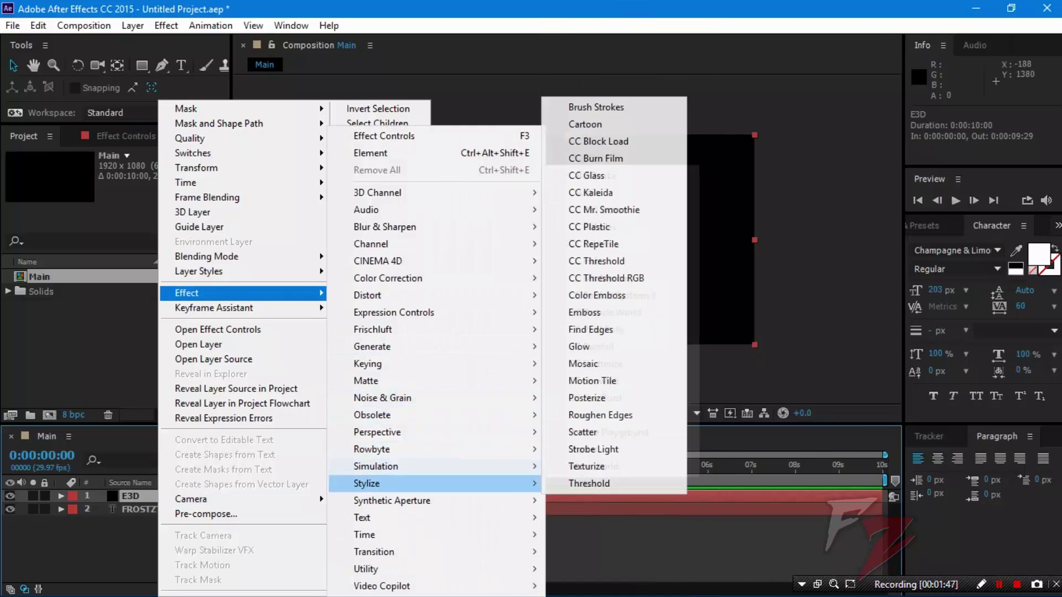
mouse_move(381, 586)
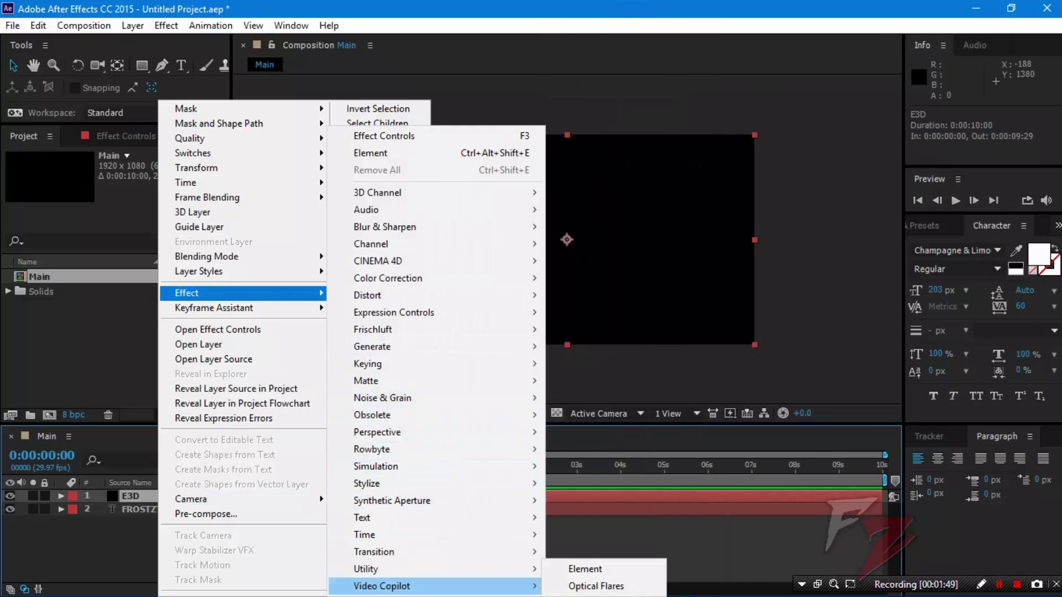
left_click(585, 569)
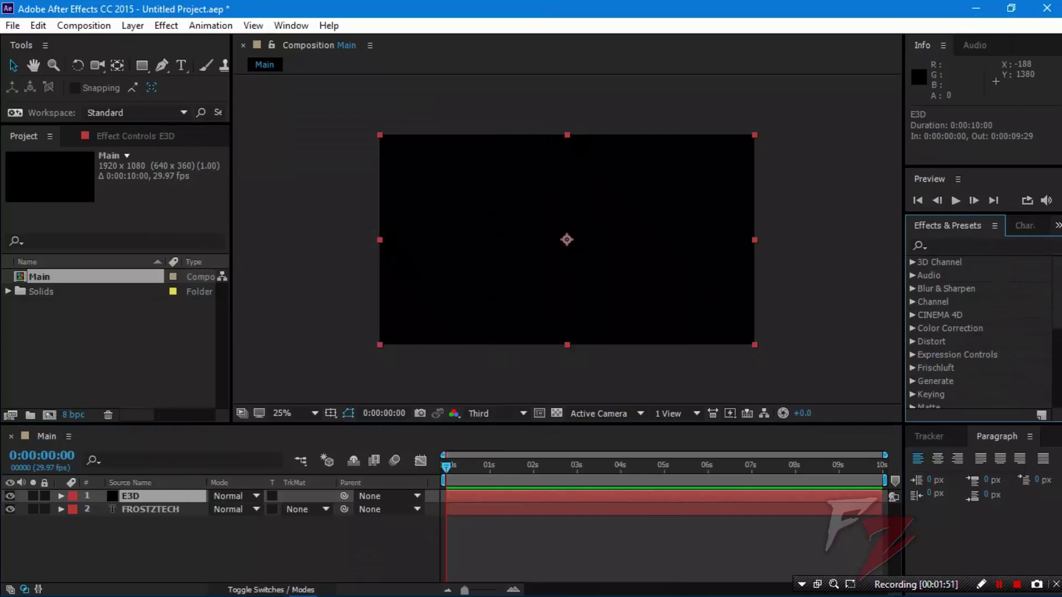
left_click(940, 245)
type("elem")
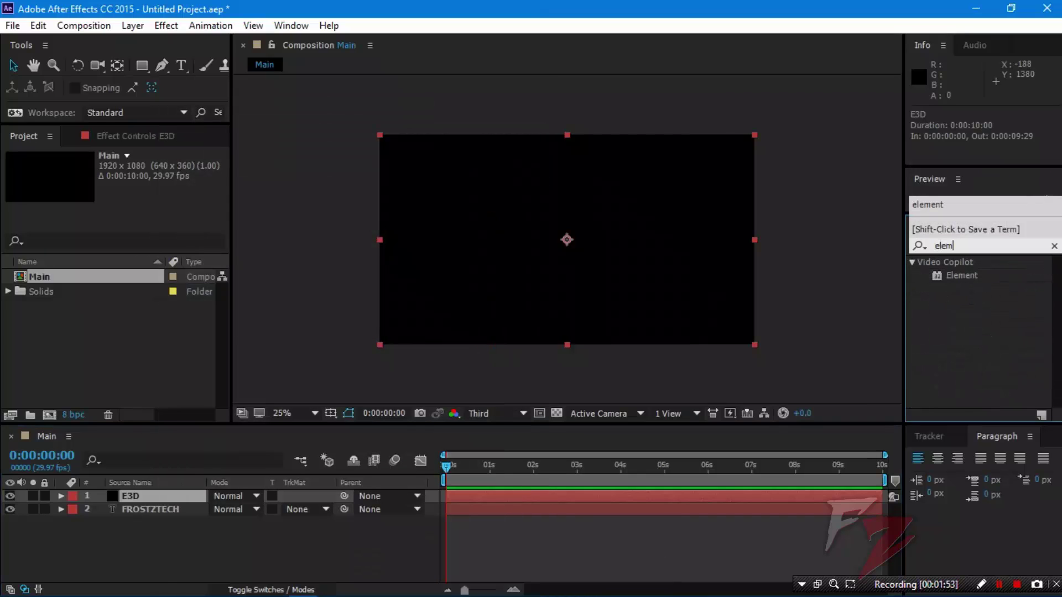
left_click_drag(961, 275, 124, 494)
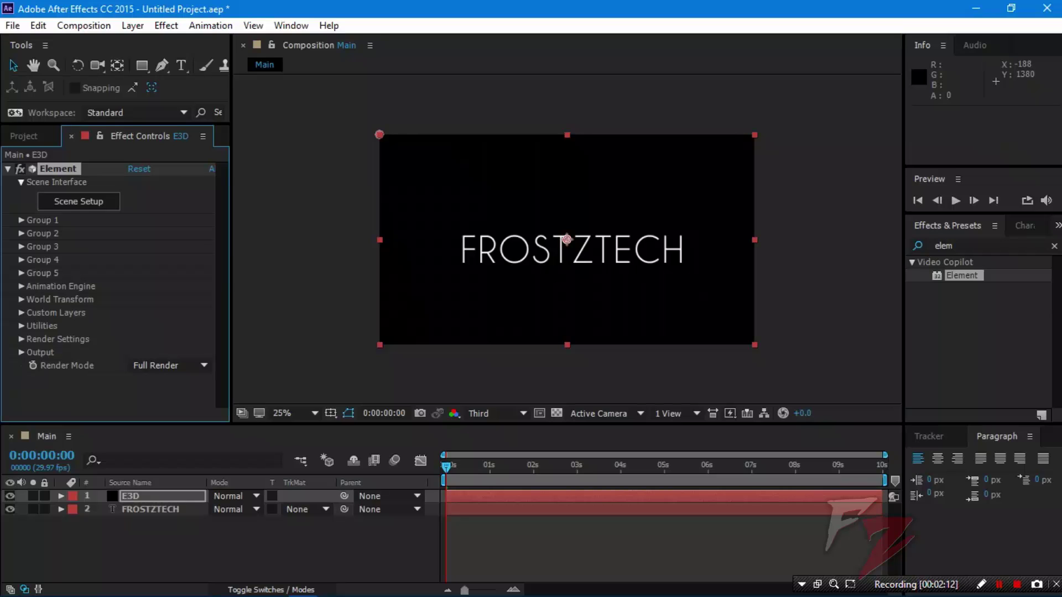
Step: Hide the FROSTZTECH text layer and select the E3D layer to show its Element effect settings
left_click(166, 545)
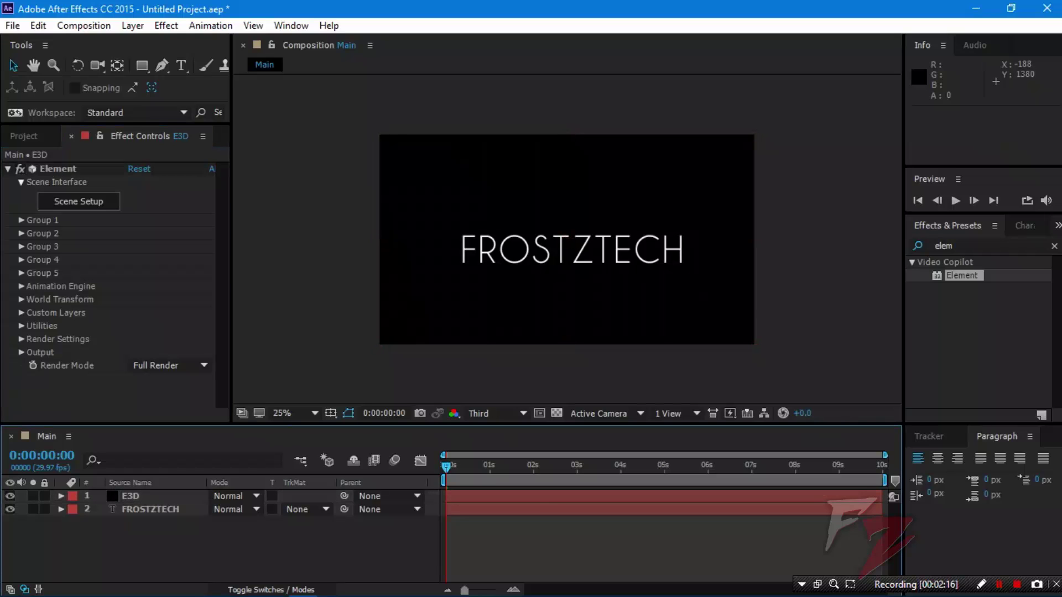
left_click(150, 509)
left_click(10, 509)
left_click(166, 545)
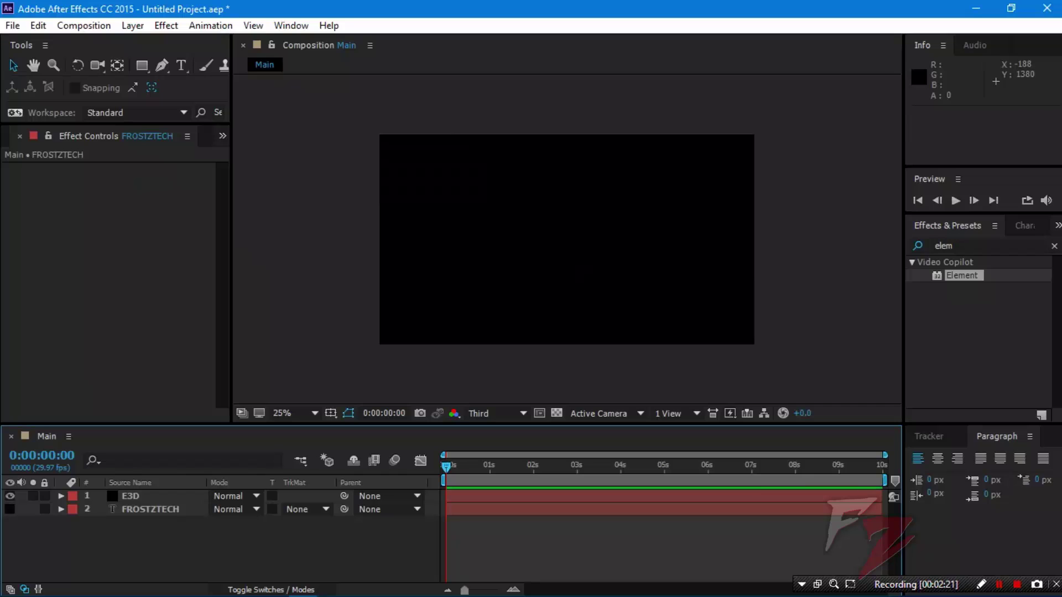
left_click(144, 496)
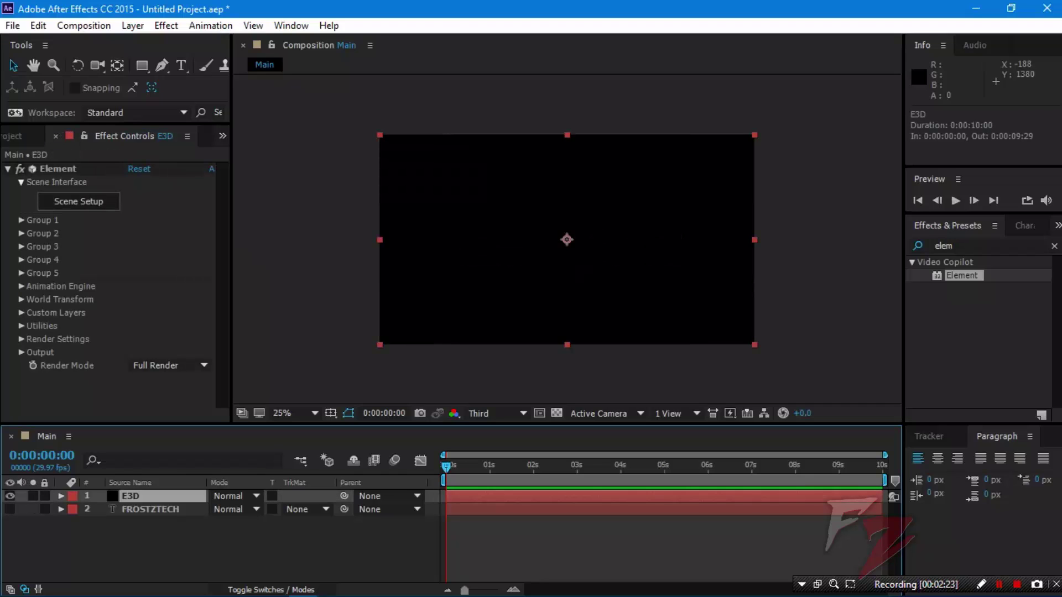
Step: In Element's custom text and masks settings, assign the FROSTZTECH text layer to Path Layer 1
left_click(21, 313)
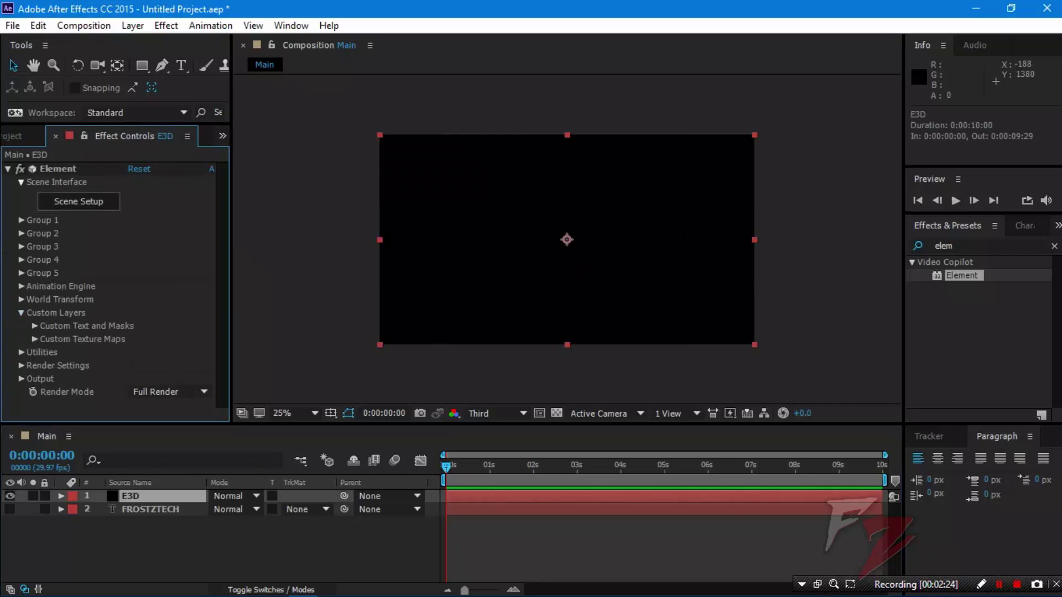
scroll(83, 277, "down", 4)
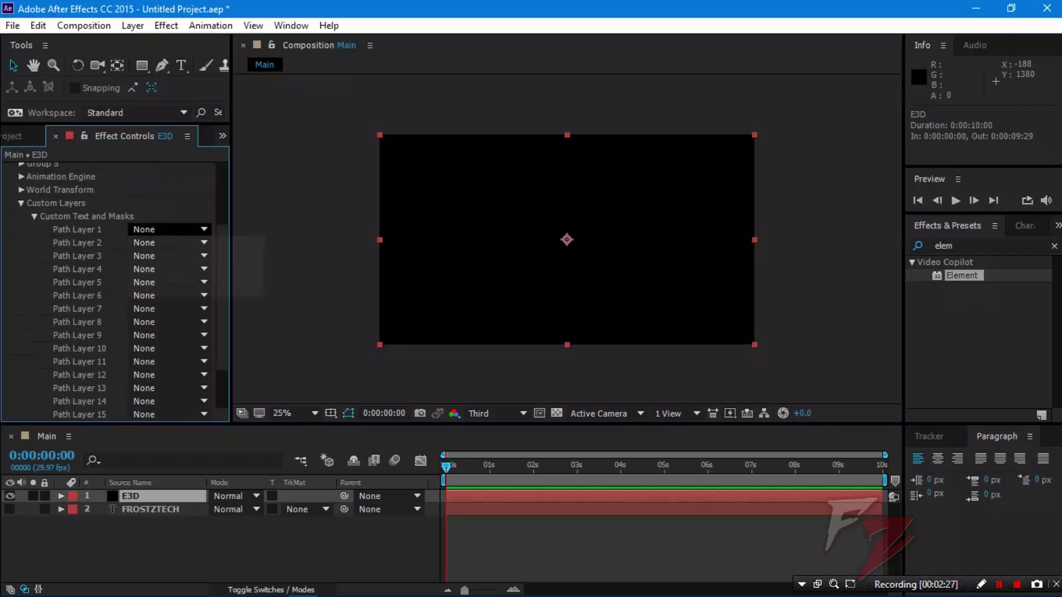
left_click(168, 229)
left_click(188, 285)
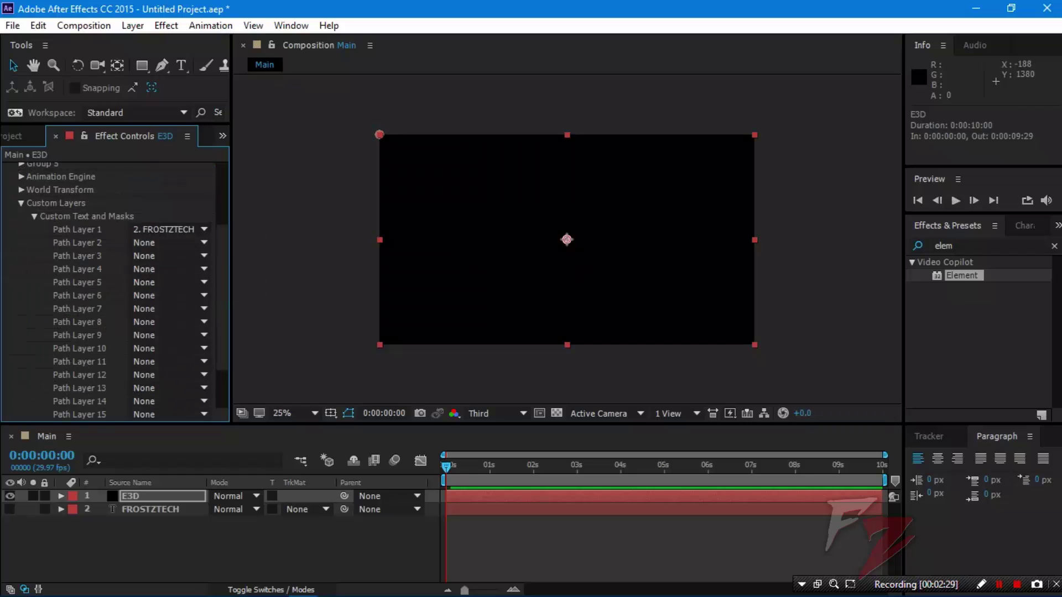
left_click(21, 203)
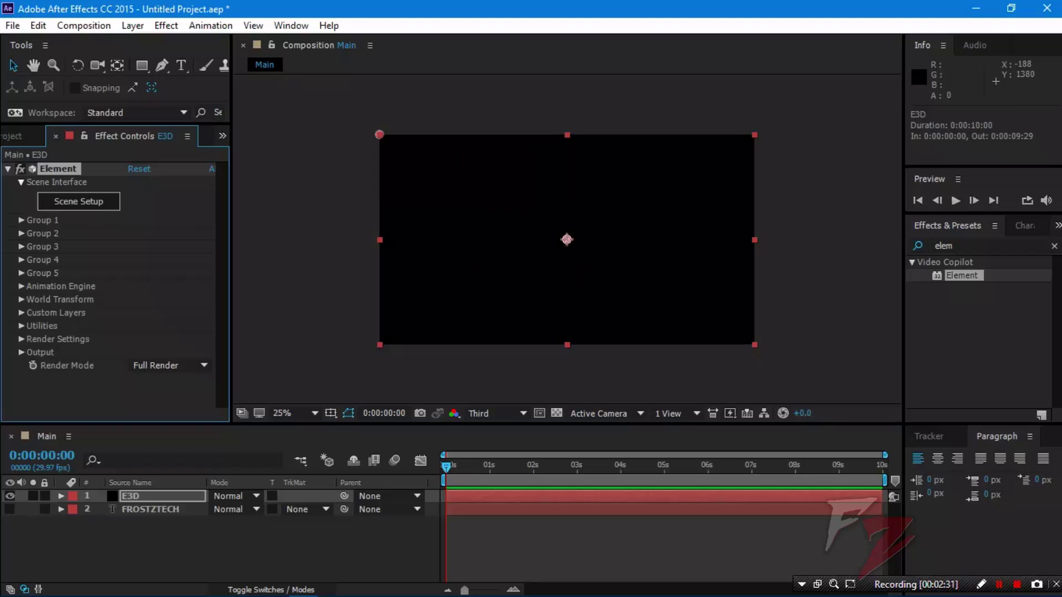
Step: Open Element's Scene Setup, extrude the text path into a 3D model and hide the preview's floor grid
left_click(79, 201)
left_click(410, 58)
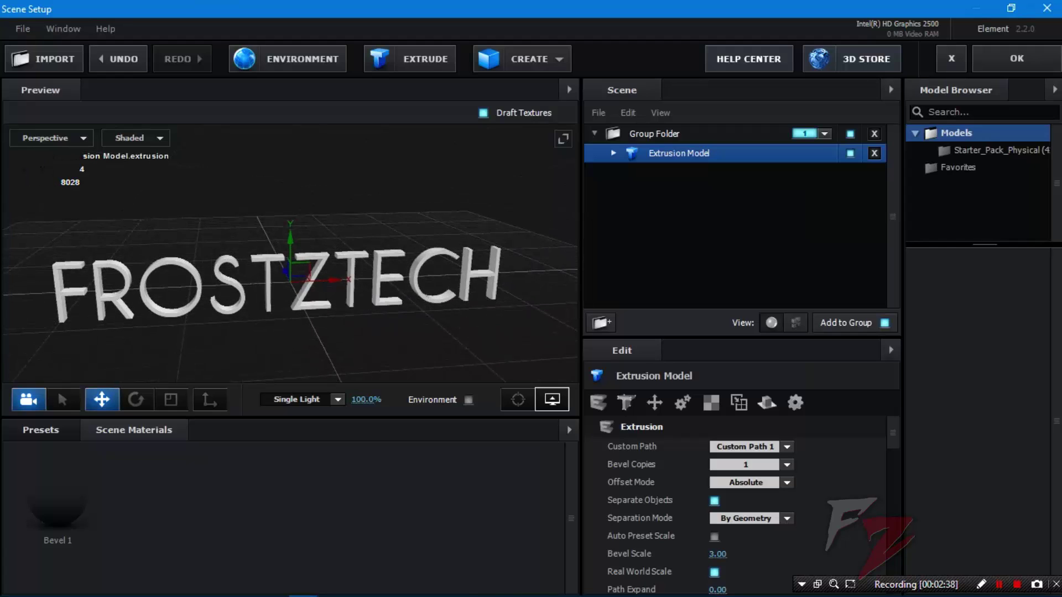
left_click(552, 399)
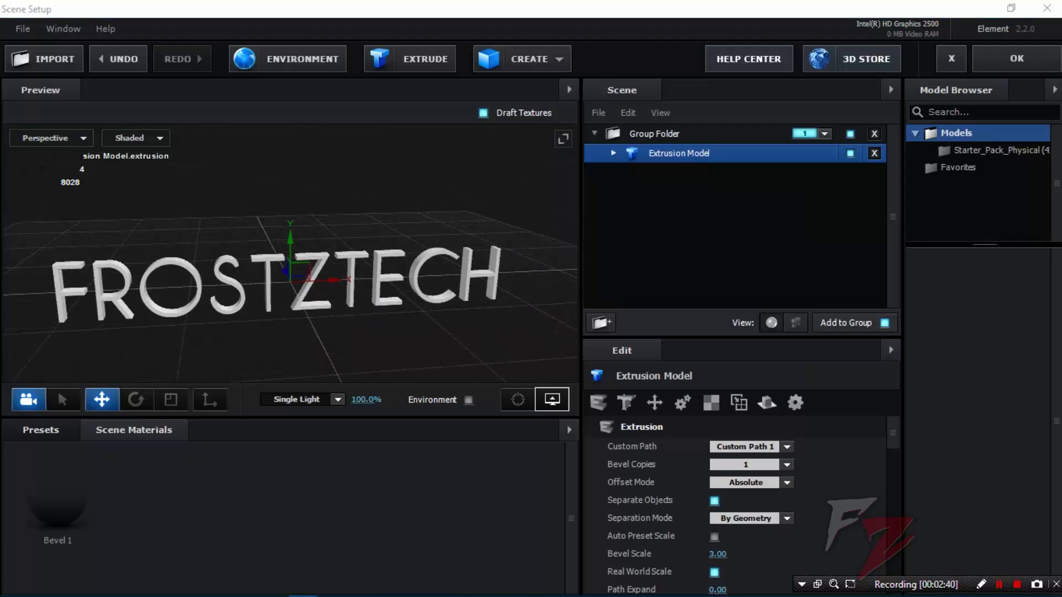
left_click(473, 348)
left_click(552, 399)
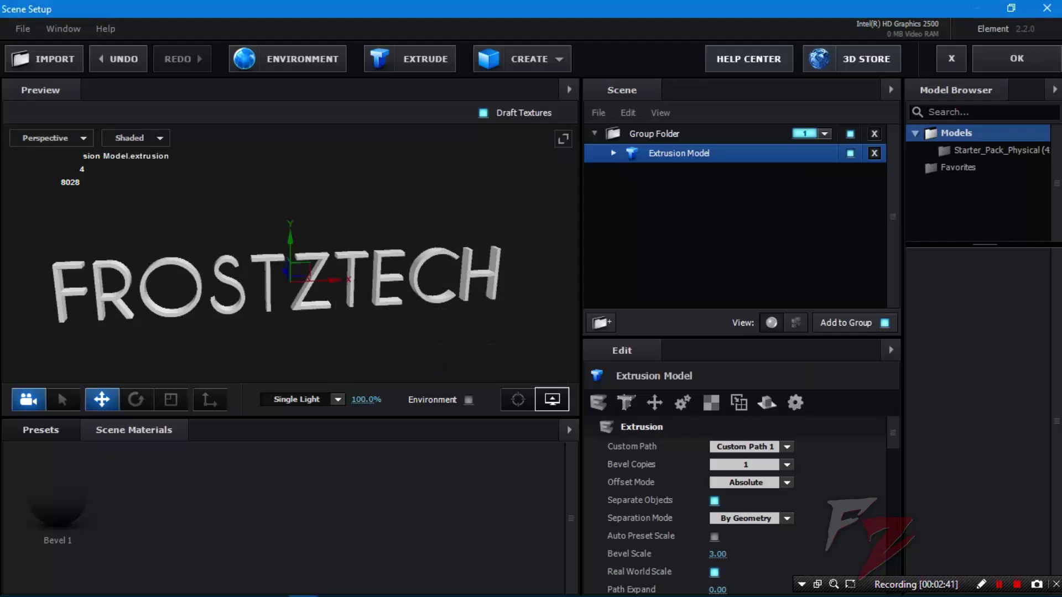
mouse_move(443, 337)
left_mouse_down()
mouse_move(486, 318)
mouse_move(471, 321)
mouse_move(498, 346)
mouse_move(478, 315)
mouse_move(445, 329)
mouse_move(498, 310)
mouse_move(437, 332)
left_mouse_up()
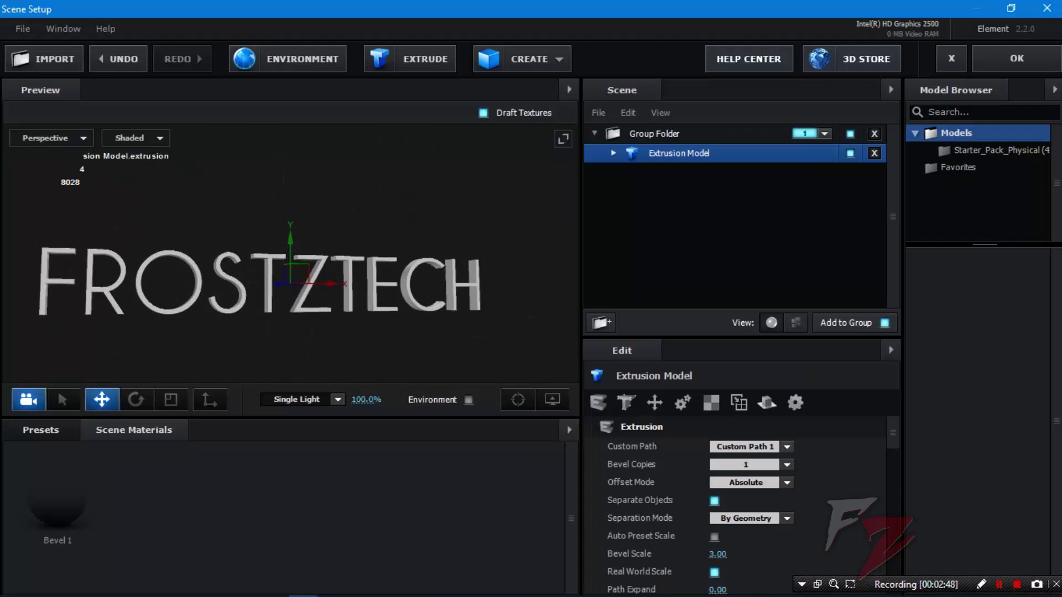
left_click_drag(354, 310, 414, 312)
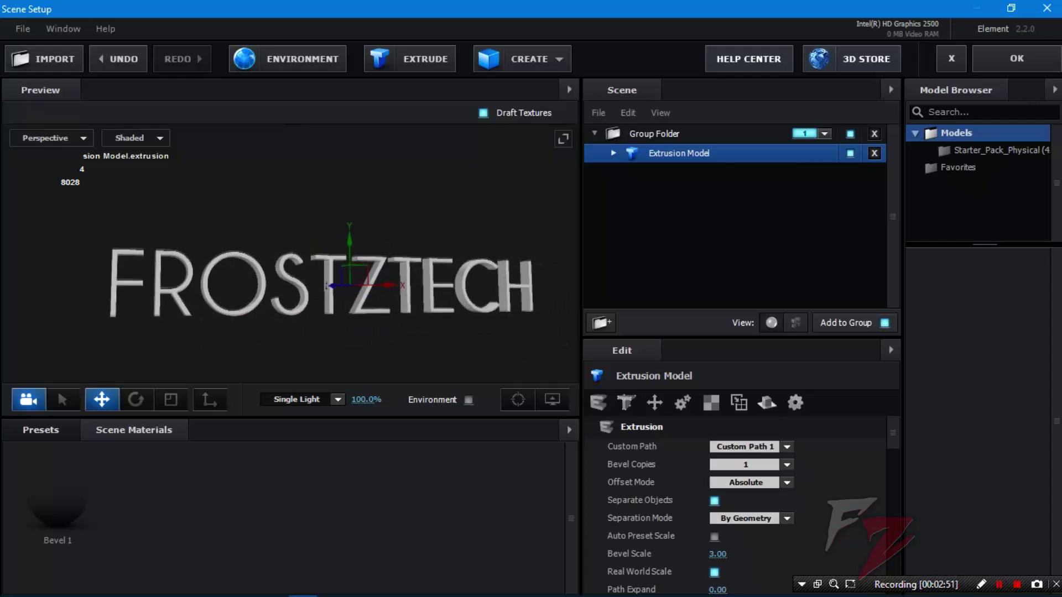
key("e")
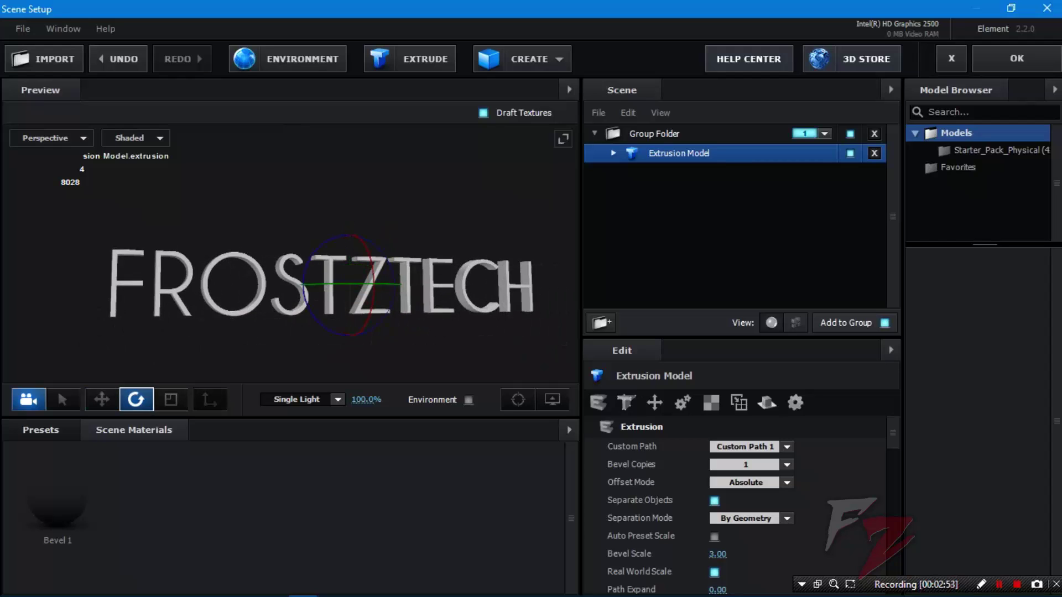
key("w")
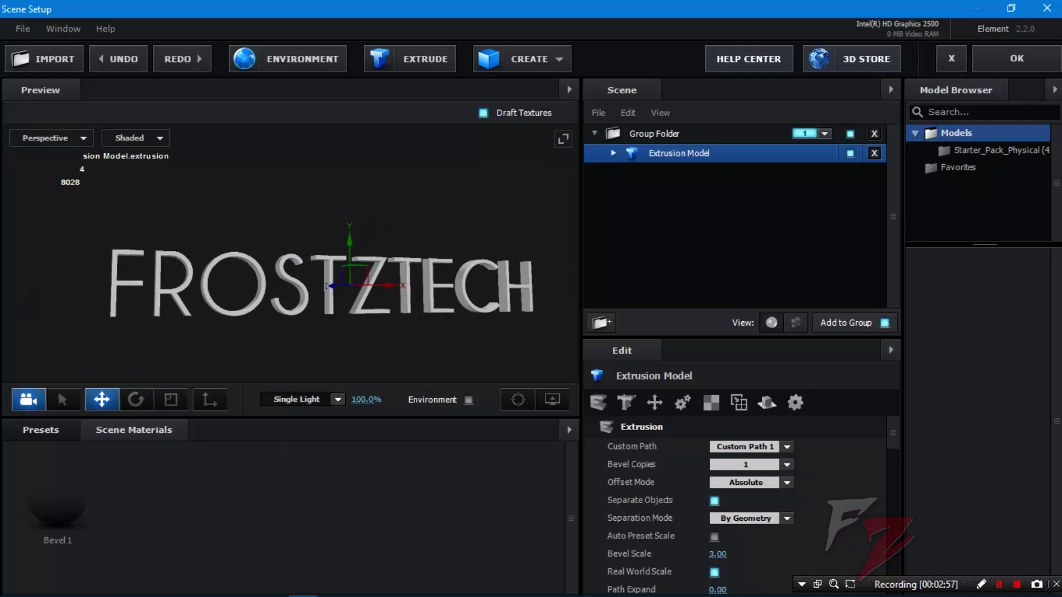
key("e")
key("w")
key("q")
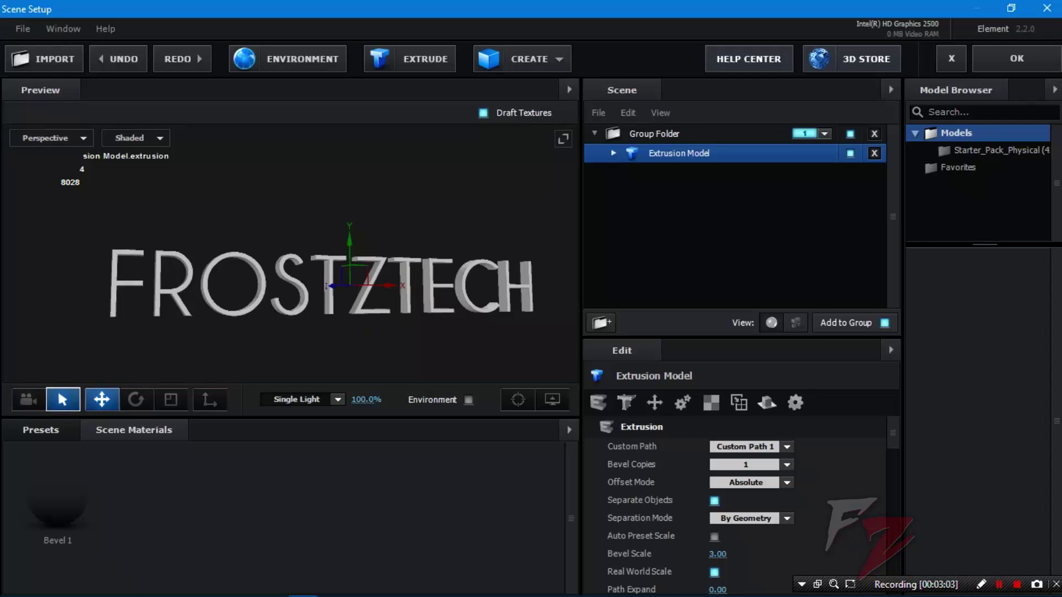
left_click(655, 134)
left_click(28, 400)
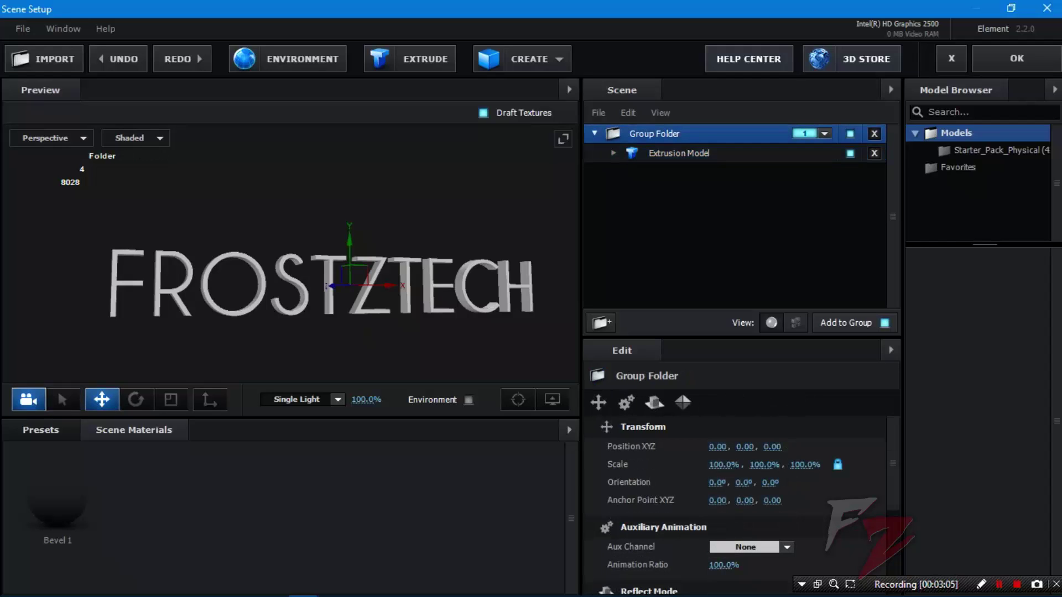
Step: Set the Extrusion Model's tessellation path resolution to Low and look closely at the curved letters
left_click(679, 153)
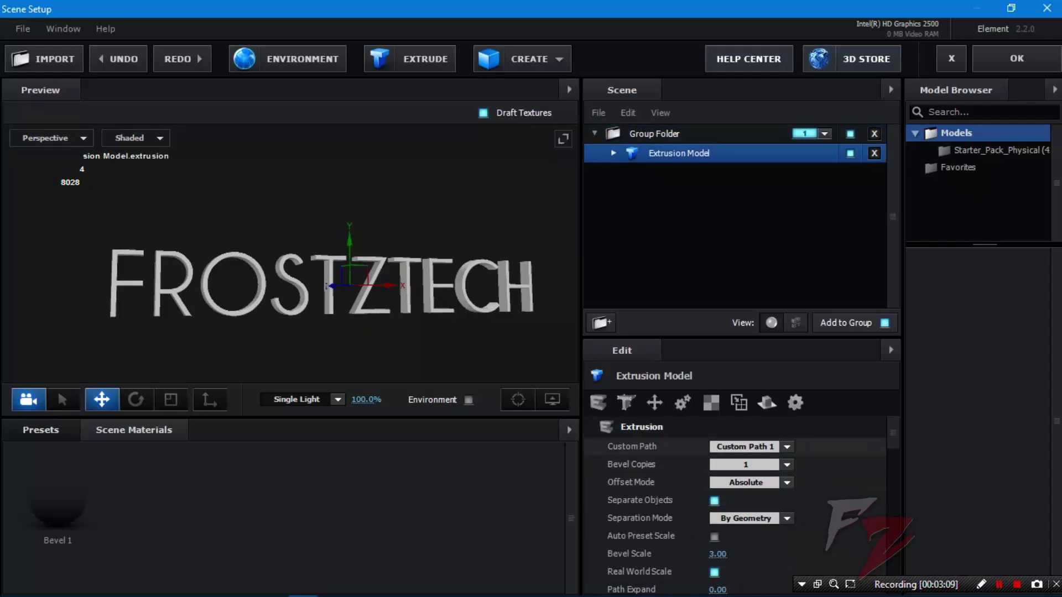
scroll(736, 498, "down", 5)
scroll(741, 474, "up", 1)
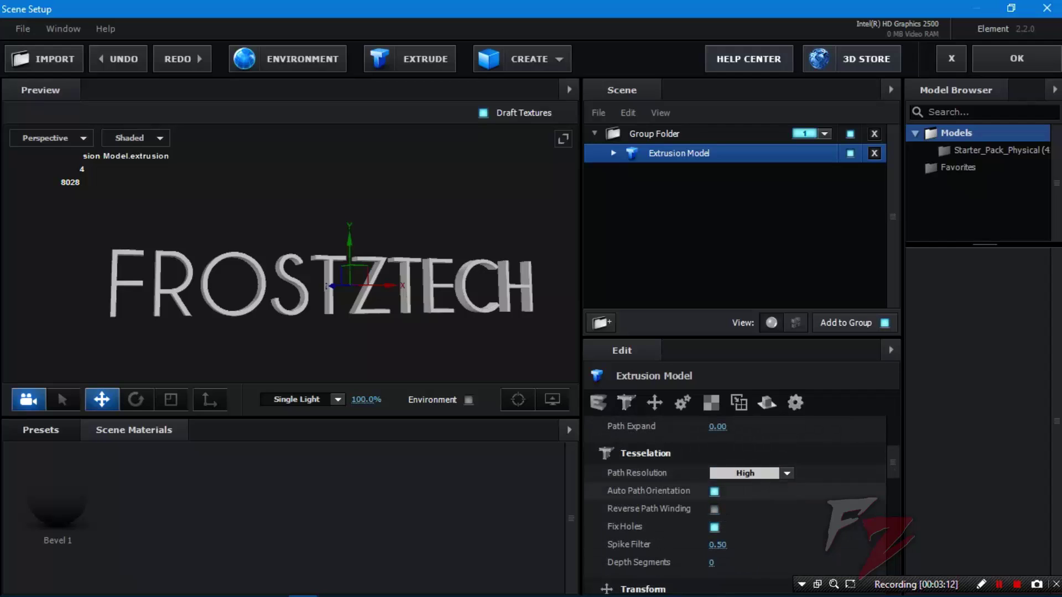
left_click(753, 473)
left_click(750, 477)
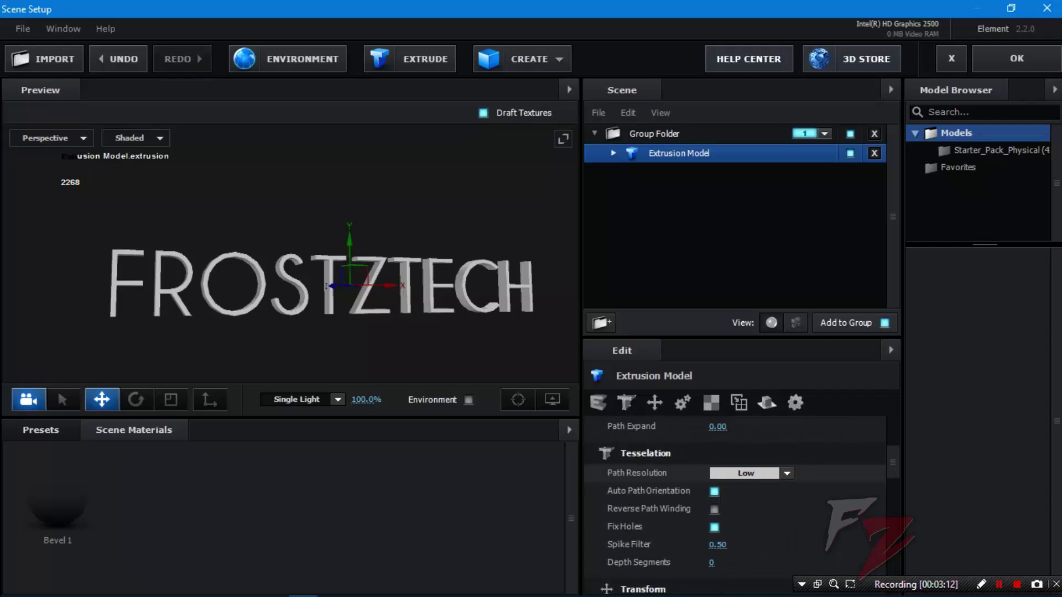
scroll(290, 276, "up", 5)
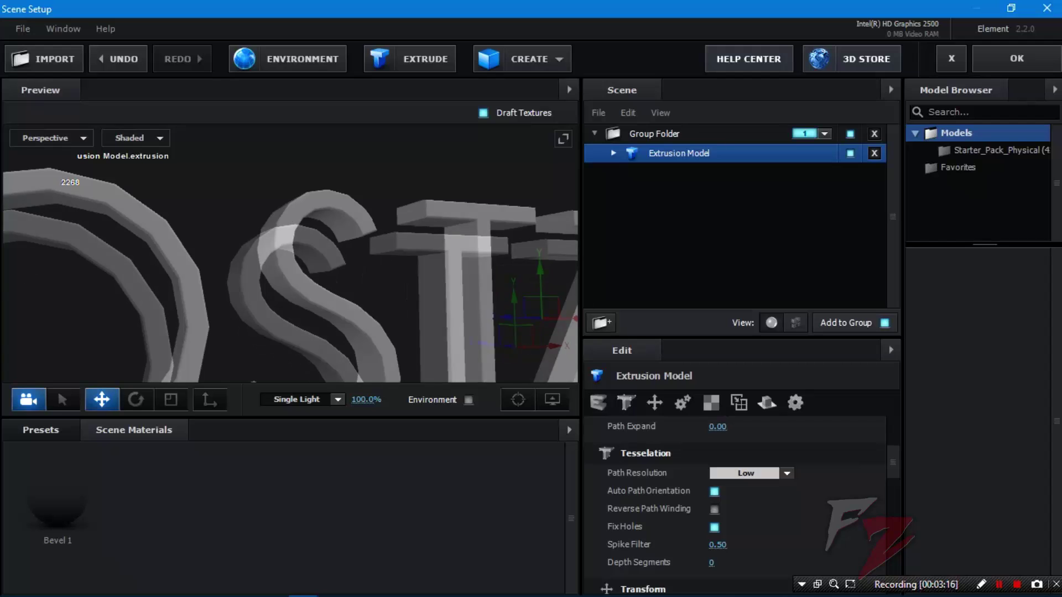
scroll(290, 255, "up", 4)
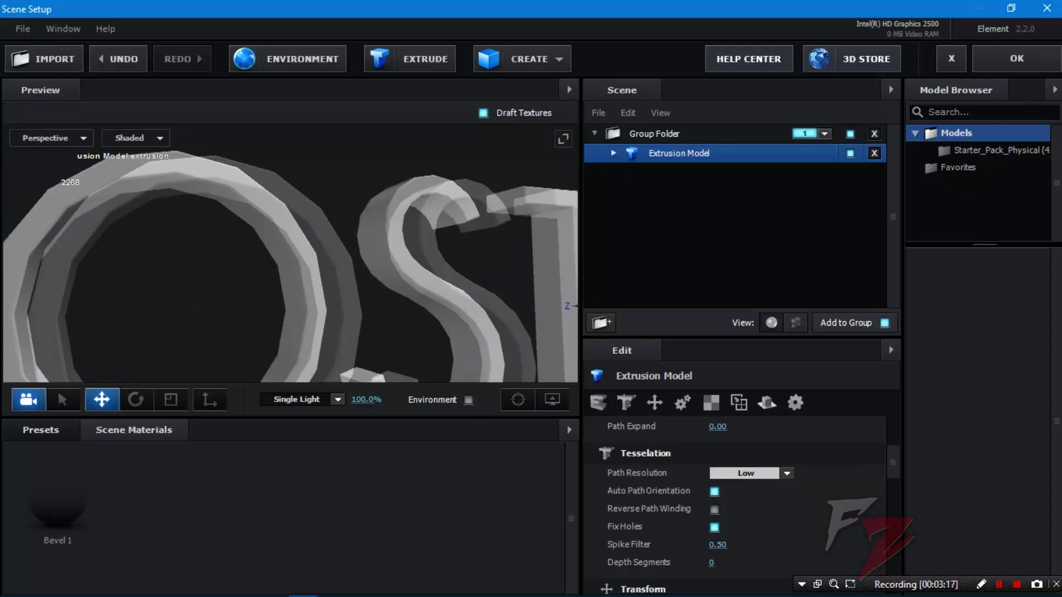
Step: Switch the preview to wireframe display to examine the mesh of the letter O
left_click(135, 138)
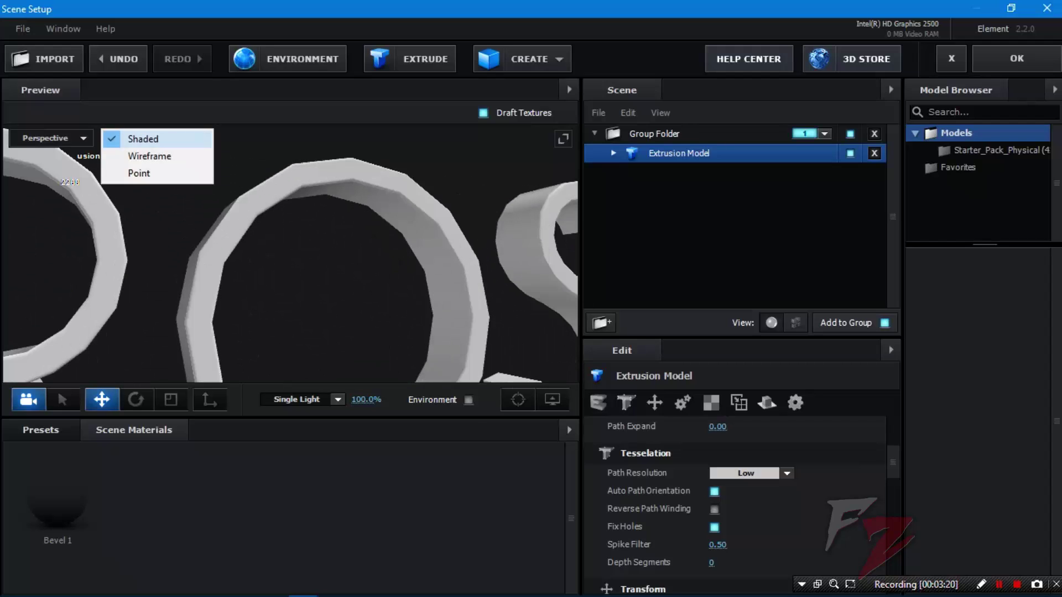
left_click(130, 156)
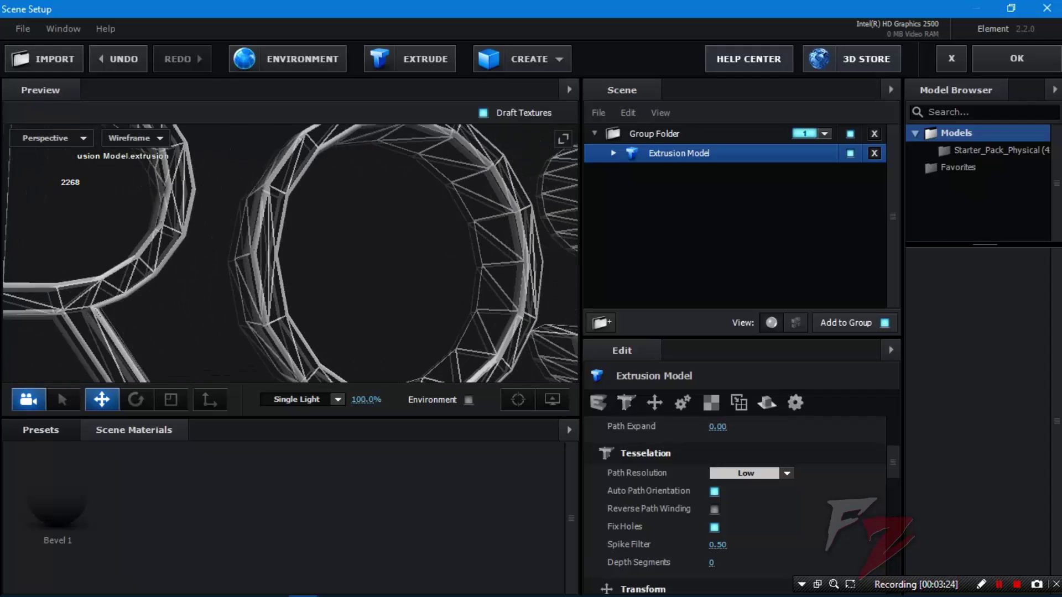
left_click_drag(331, 249, 280, 271)
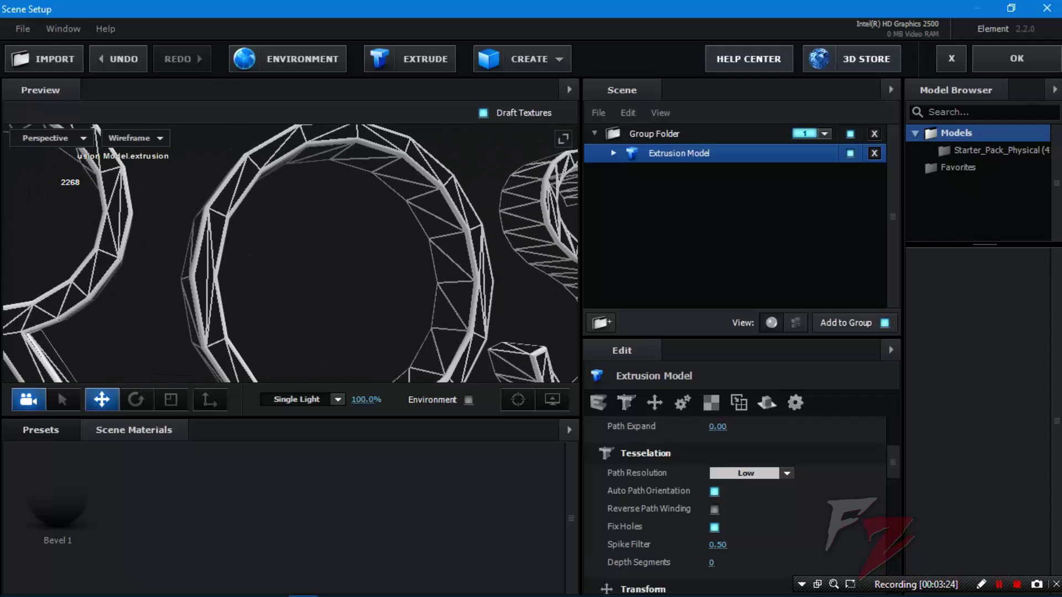
Step: Set the Extrusion Model's path resolution to Ultra and return the preview to shaded display
left_click(752, 473)
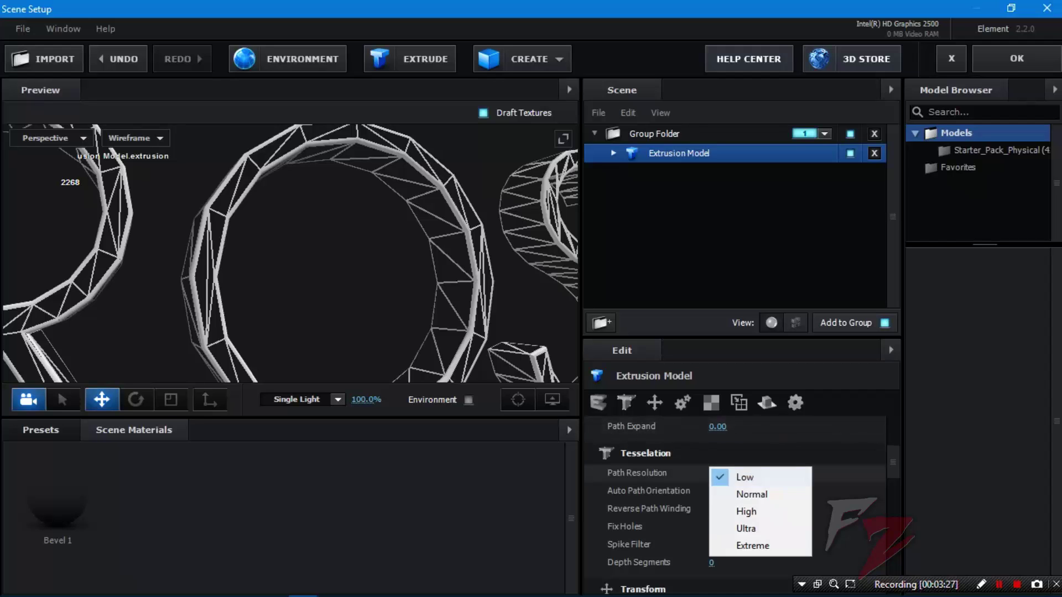
left_click(746, 529)
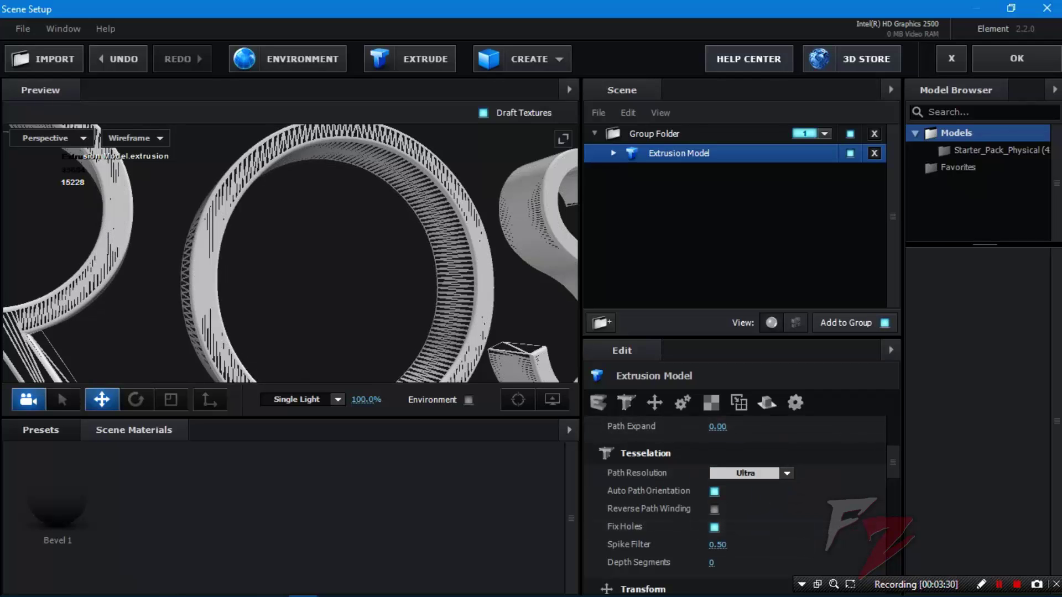
left_click_drag(288, 249, 310, 265)
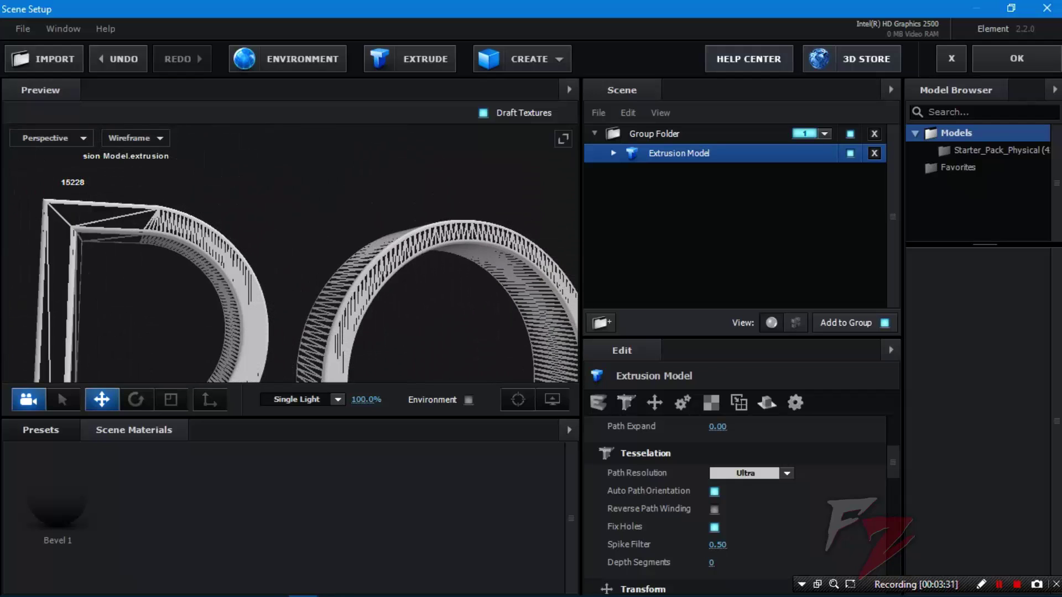
left_click(135, 138)
left_click(139, 72)
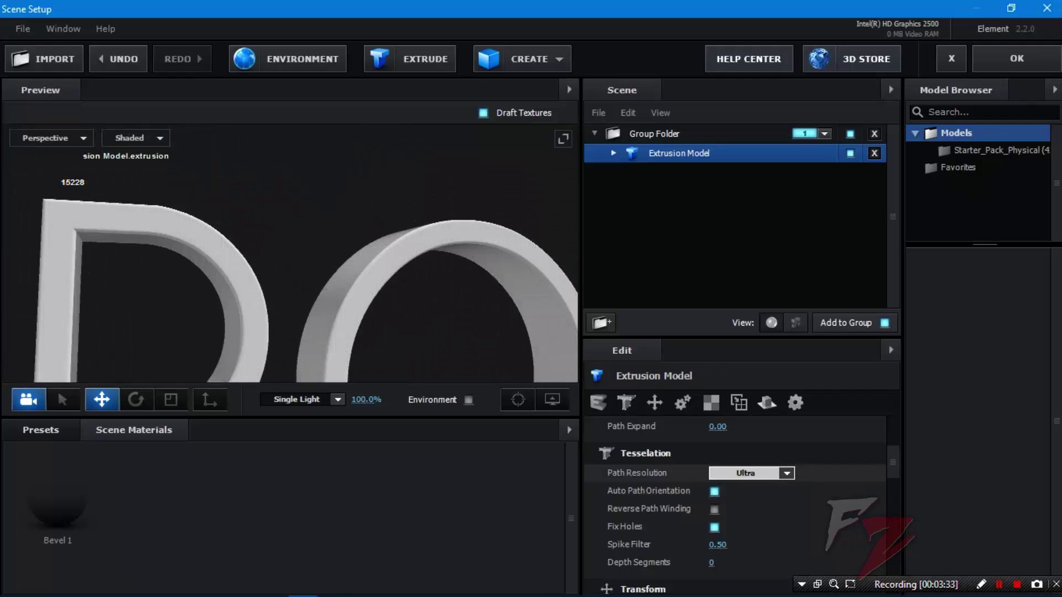
Step: Show the environment background behind the extruded text in the preview, and hide it again
left_click_drag(409, 309, 298, 210)
scroll(298, 249, "down", 5)
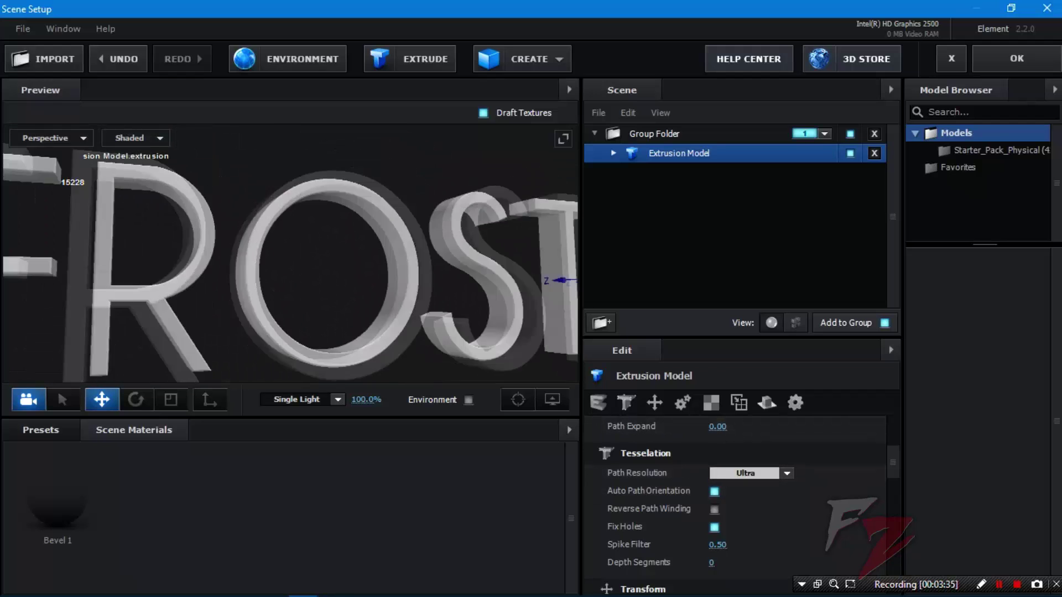
left_click_drag(299, 249, 316, 216)
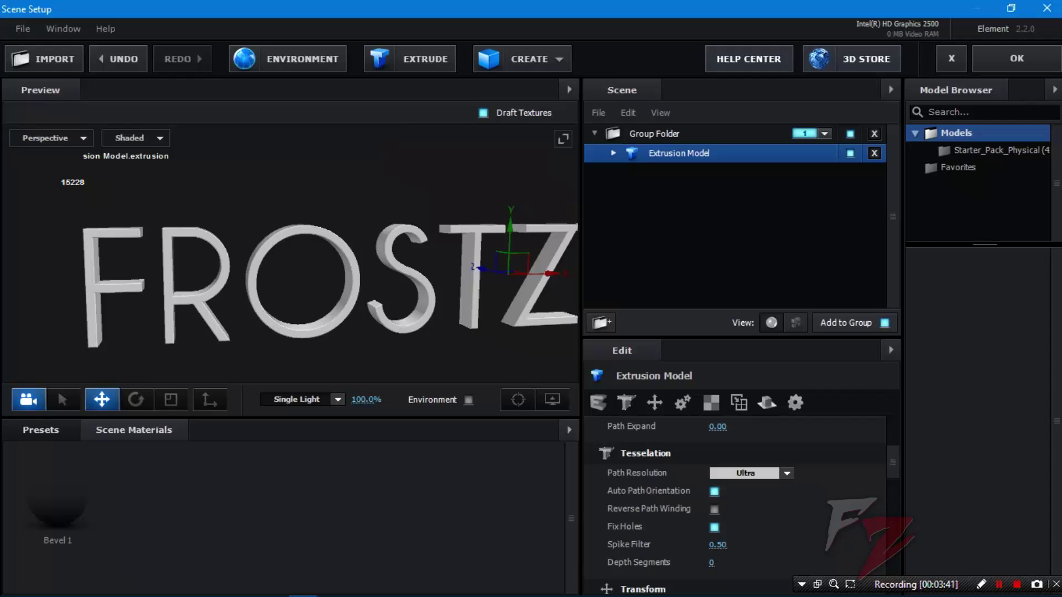
left_click_drag(310, 277, 332, 262)
left_click(469, 400)
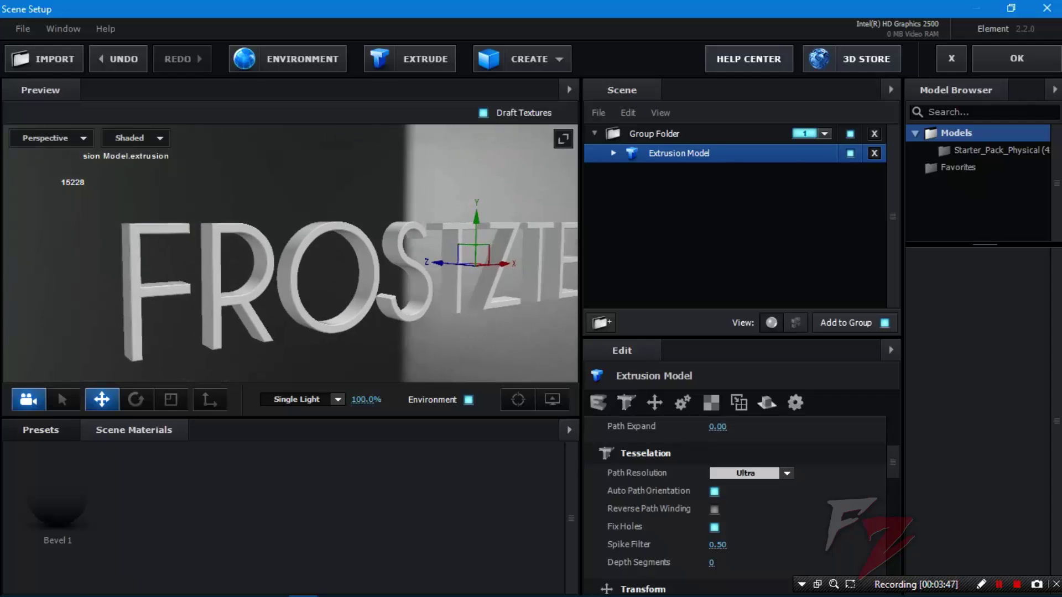
left_click(468, 400)
Step: Browse the environment presets in the Basic_2K and V1_Environment folders
left_click(41, 430)
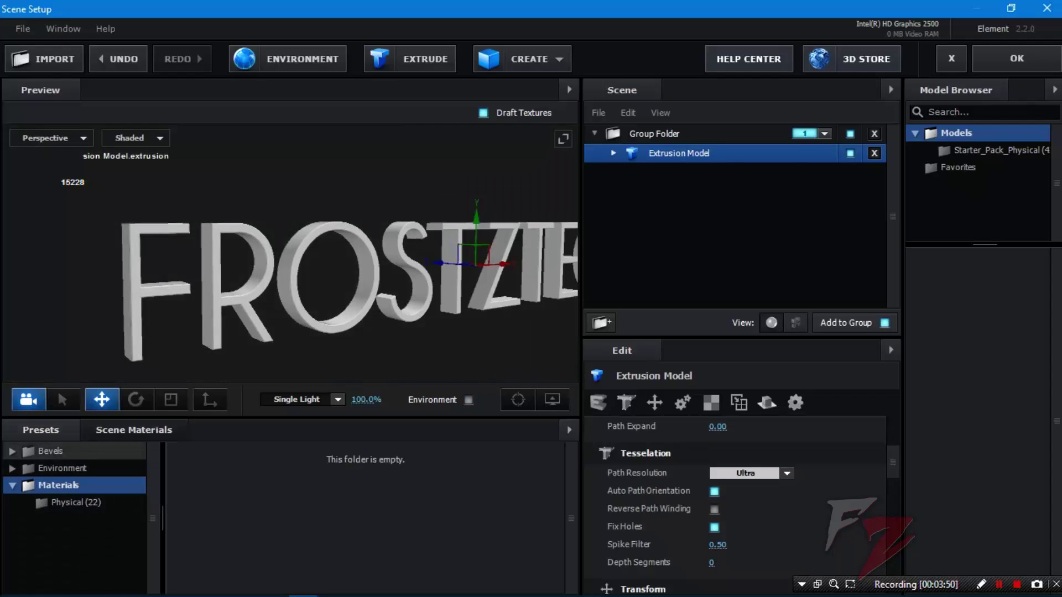
left_click(61, 467)
left_click(82, 485)
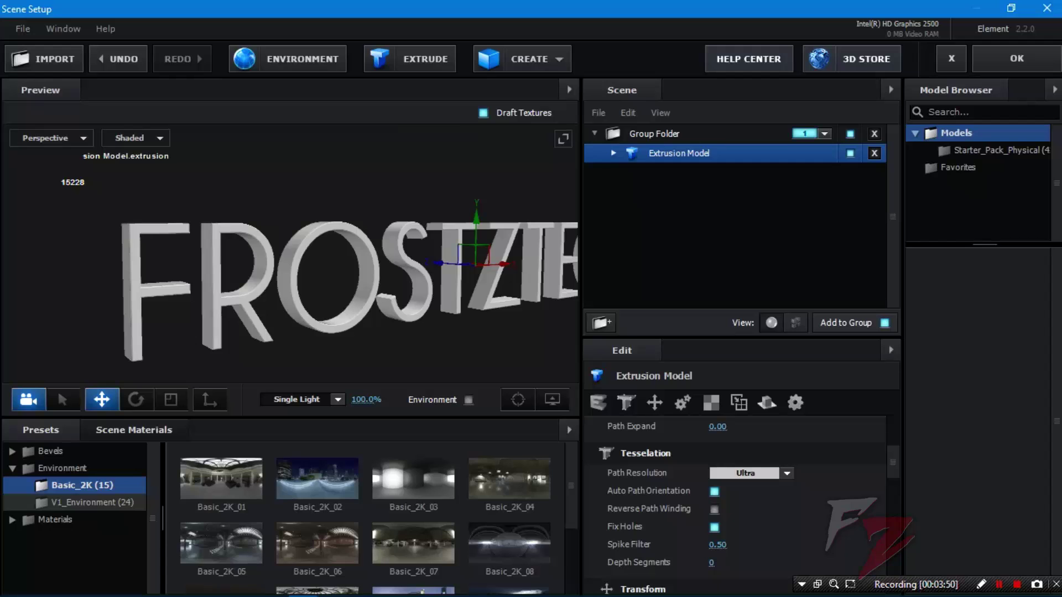
left_click(92, 503)
scroll(221, 487, "down", 4)
scroll(221, 530, "up", 4)
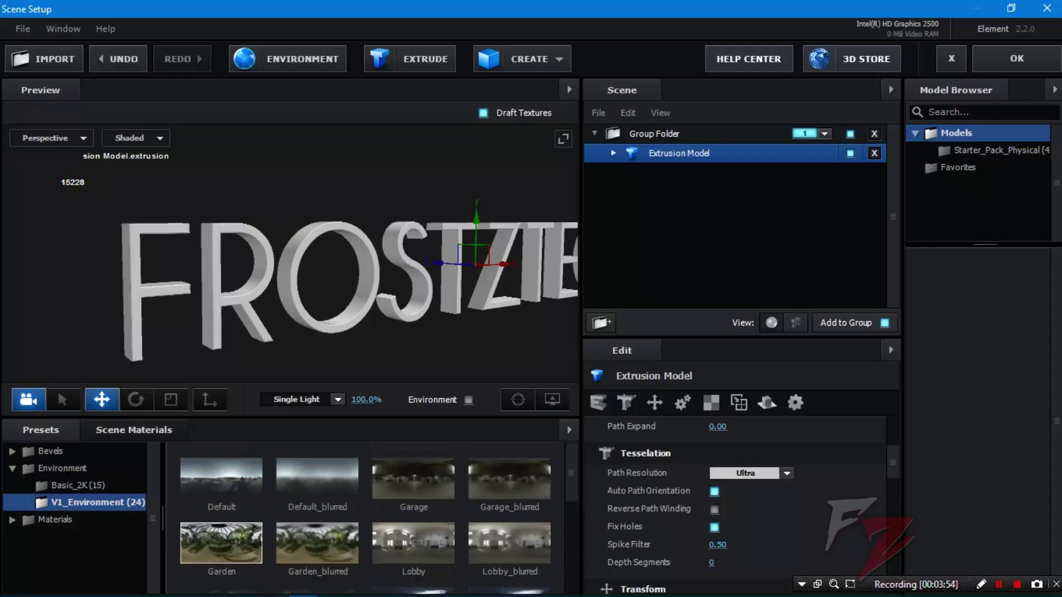
left_click(82, 485)
scroll(309, 497, "down", 3)
scroll(265, 492, "up", 3)
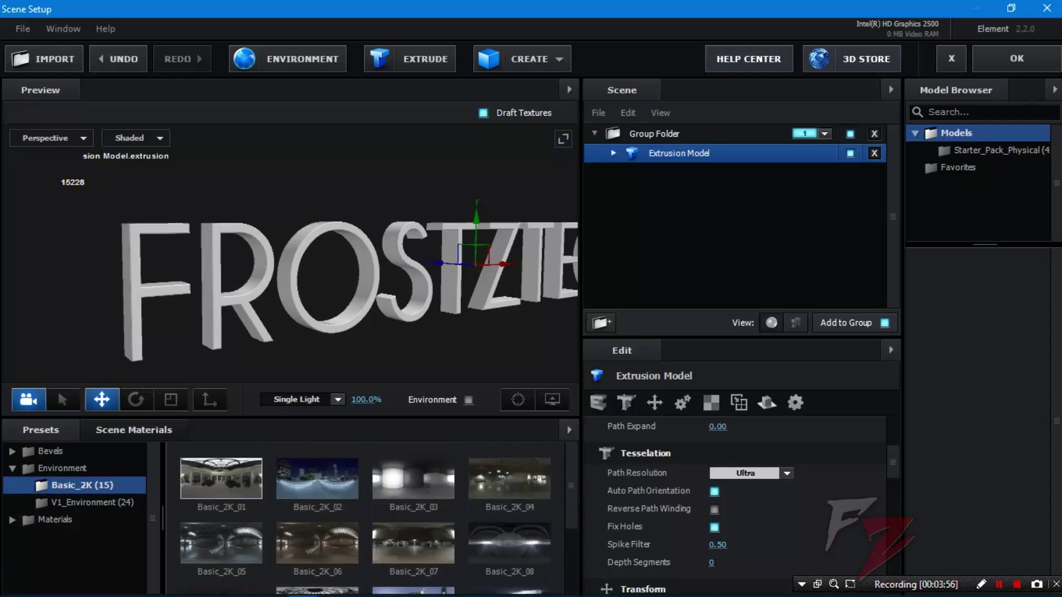
Step: Return to the scene materials and select Bevel 1 under the Extrusion Model to show its bevel settings
left_click(134, 429)
left_click(41, 430)
left_click(134, 429)
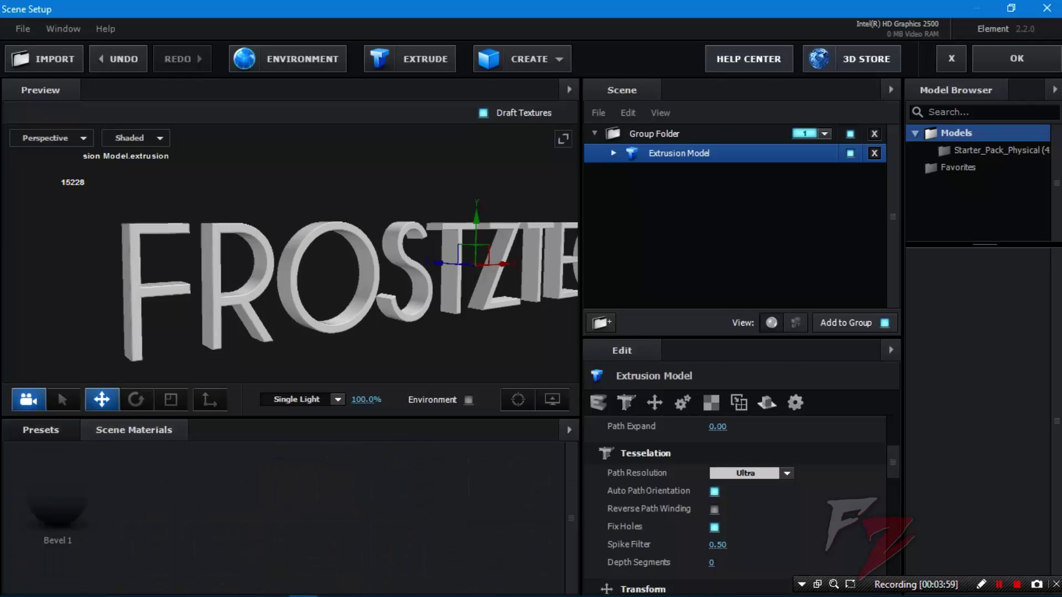
left_click(613, 154)
left_click(684, 173)
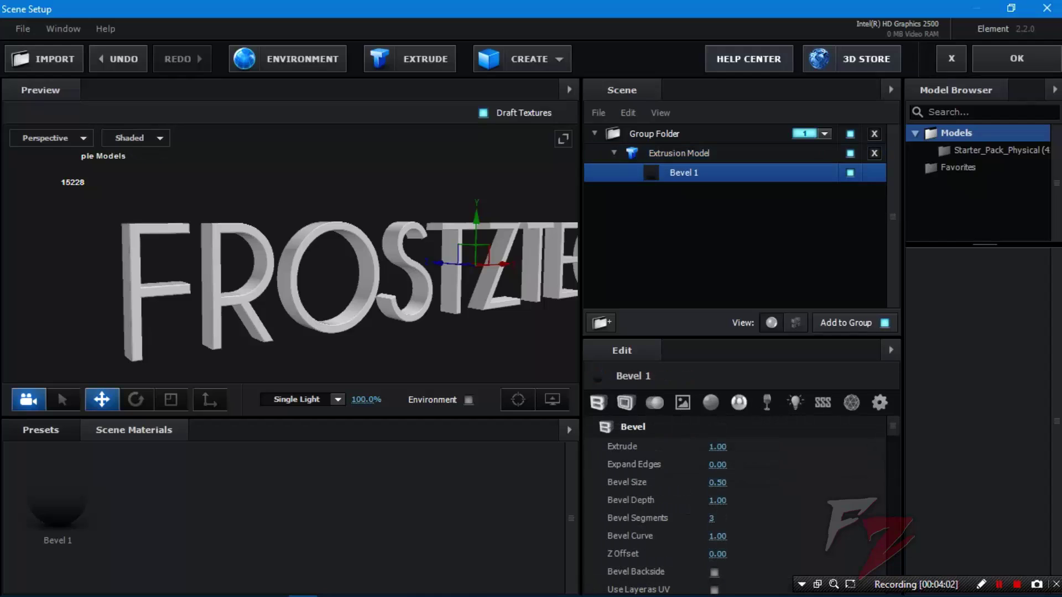
left_click_drag(310, 263, 257, 230)
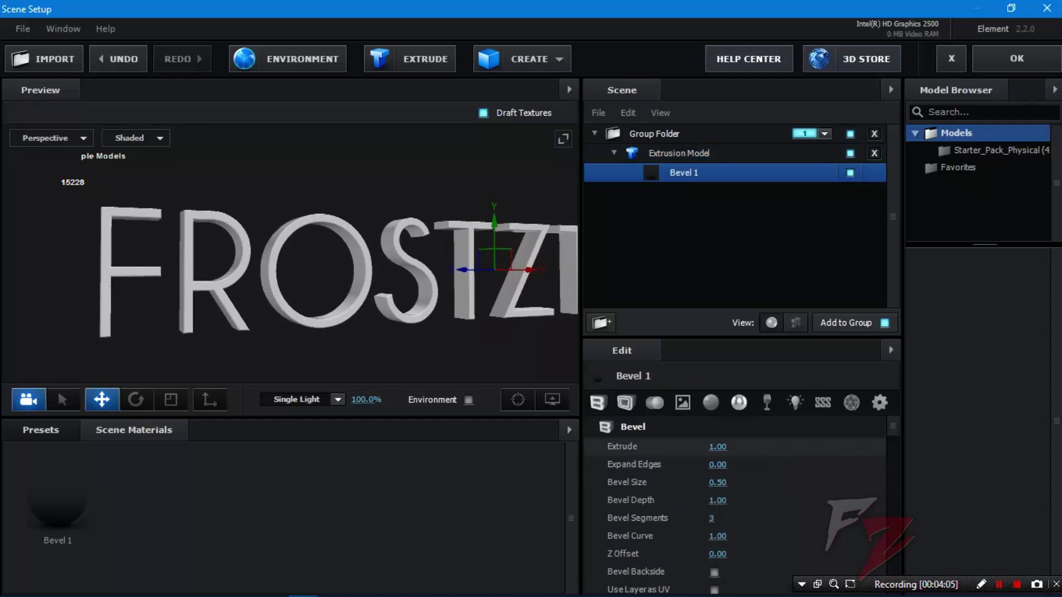
Step: Set the Extrude value of the Extrusion Model's Bevel 1 to 1.50
left_click_drag(718, 447, 745, 447)
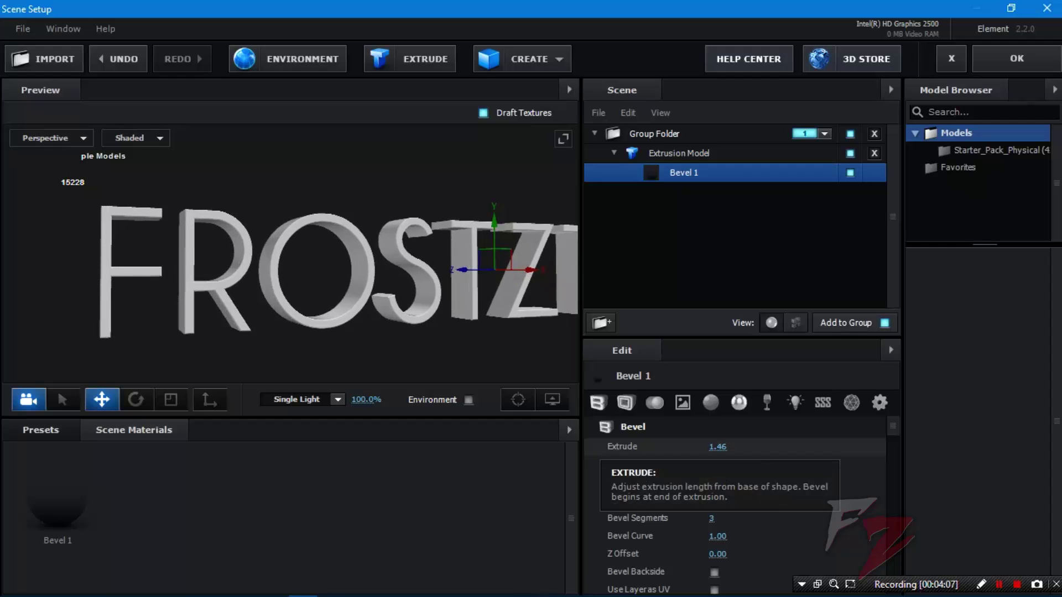
left_click(718, 447)
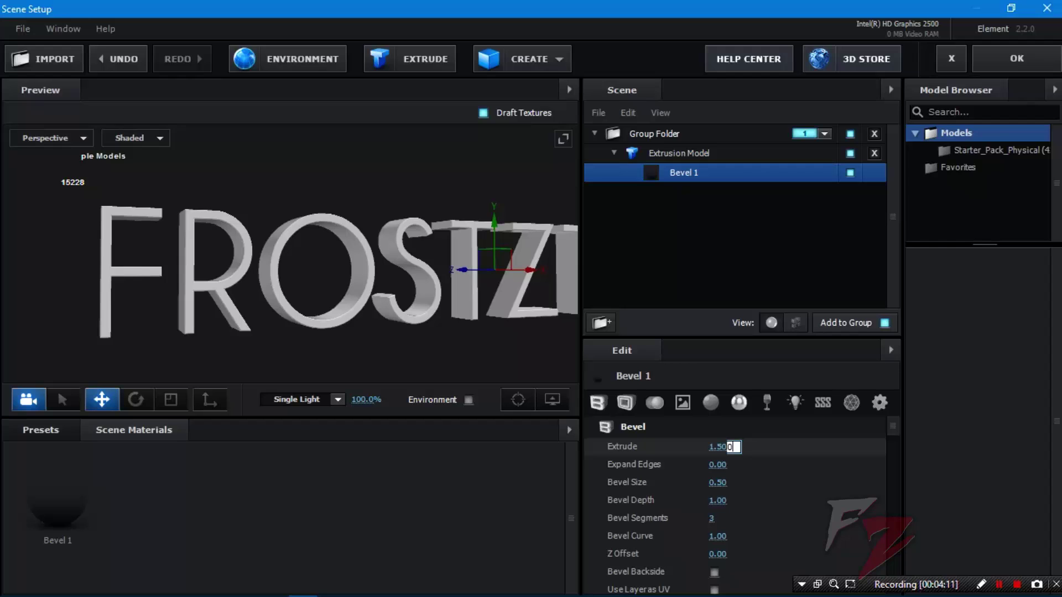
key("Return")
Step: Enable the bevel outline on Bevel 1 and reduce its Inside Bevel to 63%
left_click_drag(310, 266, 357, 271)
scroll(357, 271, "down", 2)
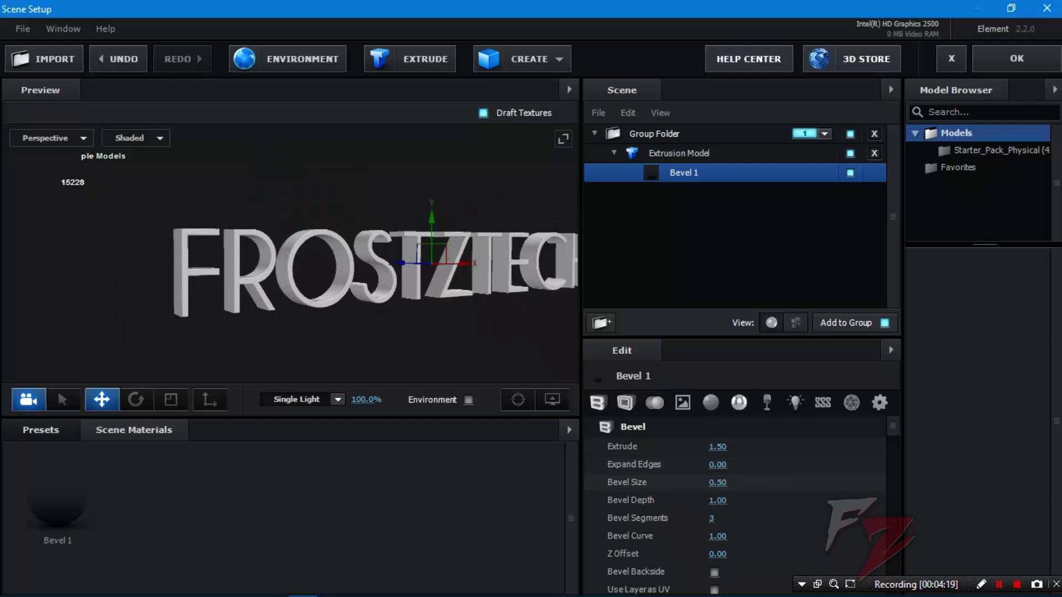
scroll(744, 477, "down", 3)
scroll(744, 476, "down", 7)
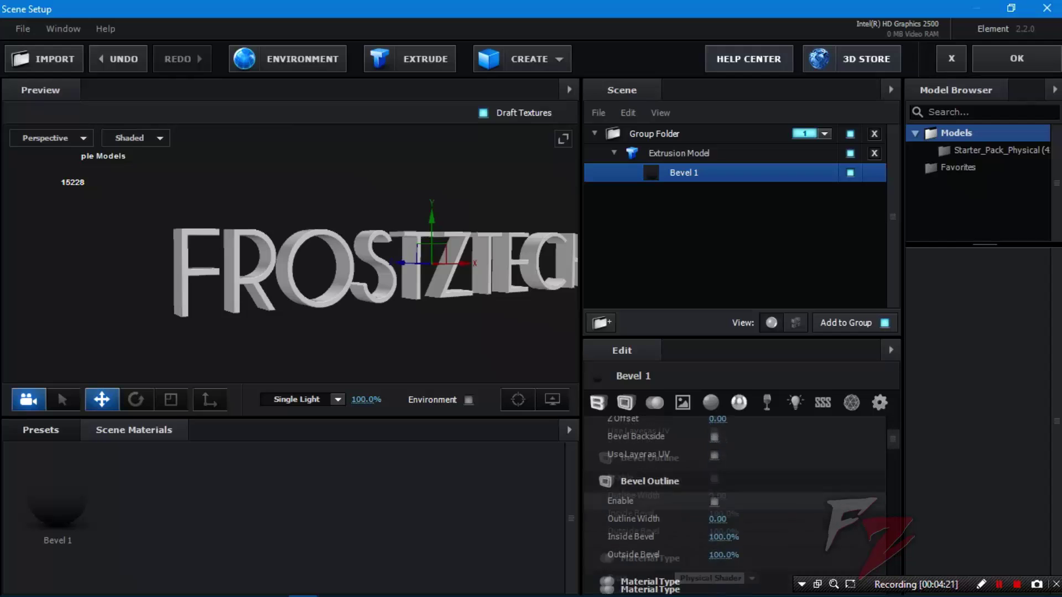
left_click_drag(354, 277, 329, 262)
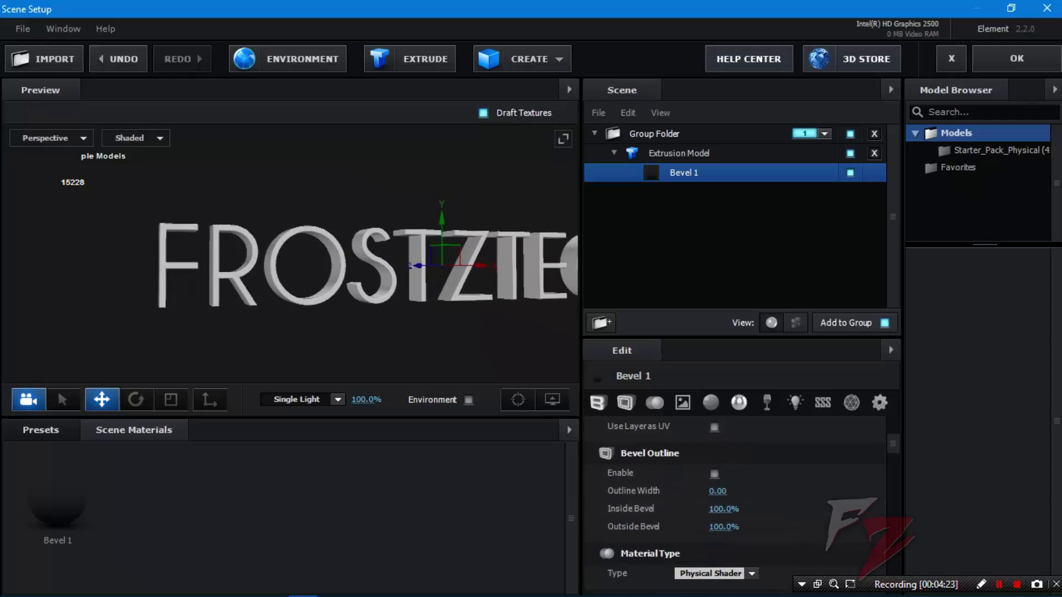
left_click(714, 474)
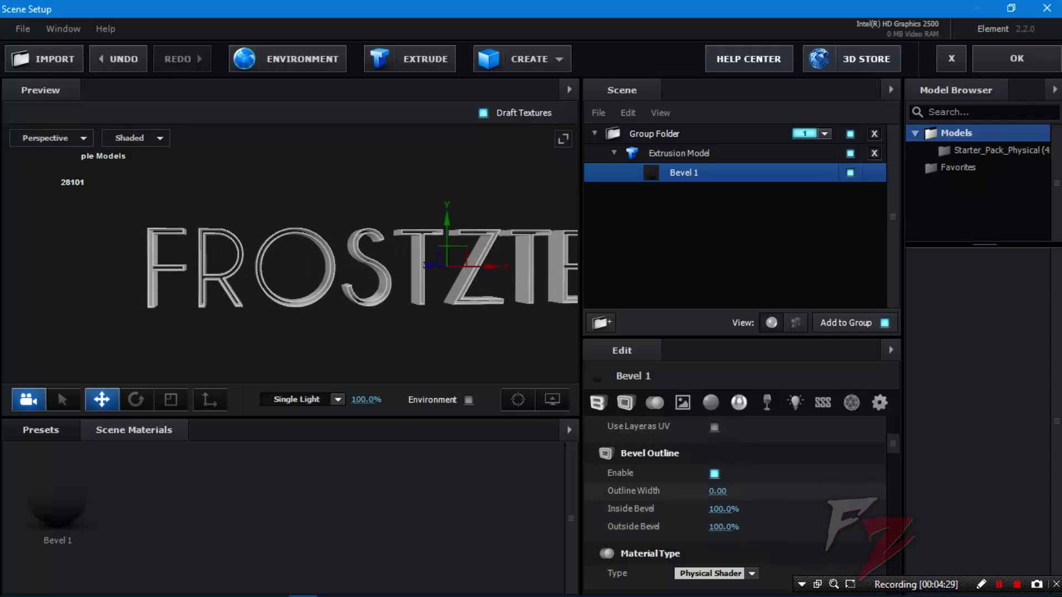
mouse_move(717, 491)
left_mouse_down()
mouse_move(752, 491)
mouse_move(716, 491)
left_mouse_up()
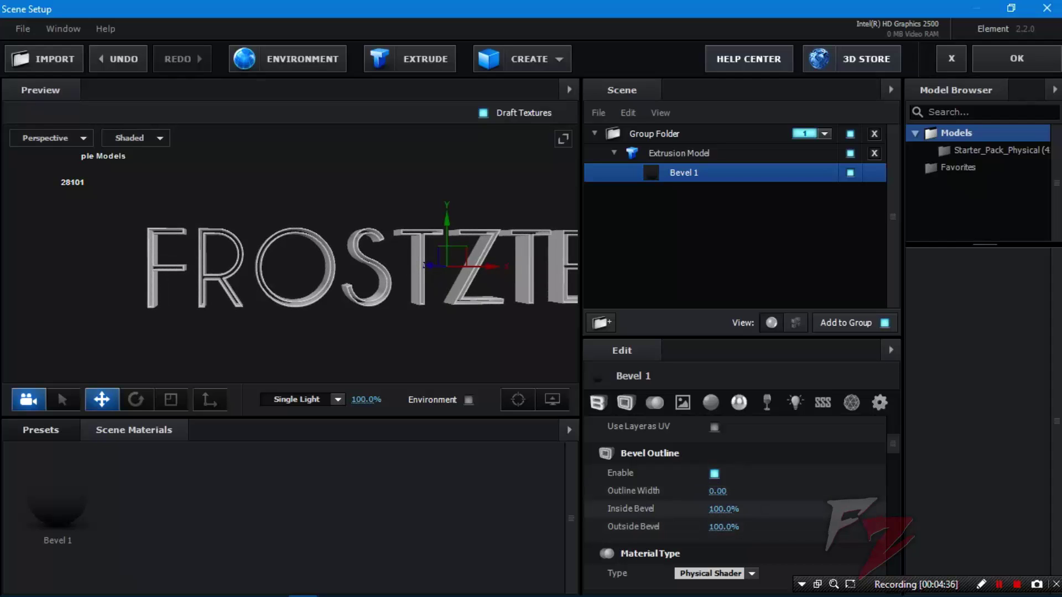
left_click_drag(717, 509, 709, 509)
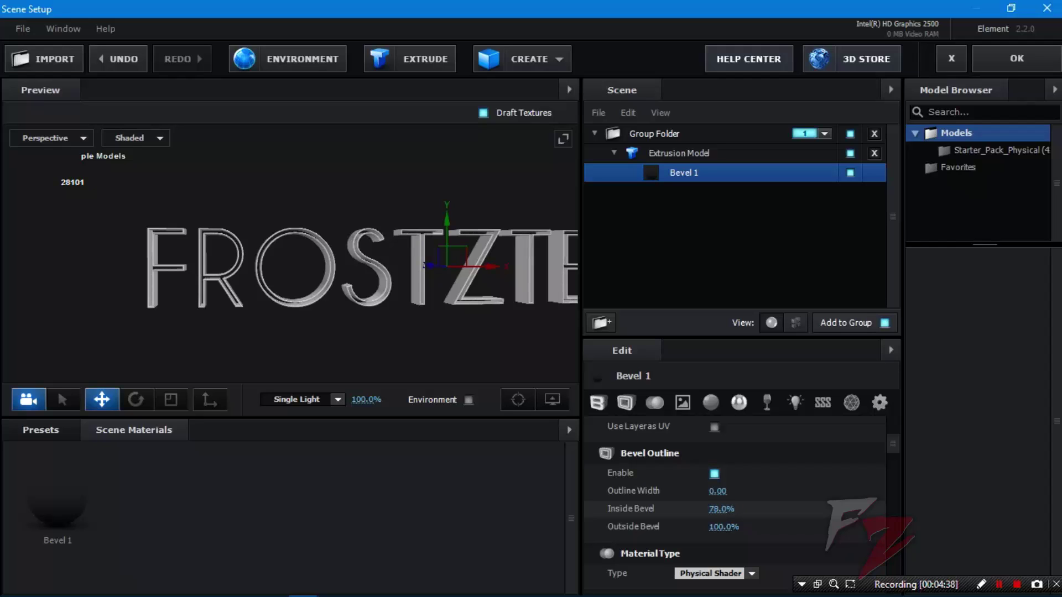
Step: Duplicate the Extrusion Model and disable the bevel outline on the copy's Bevel 1
left_click(679, 153)
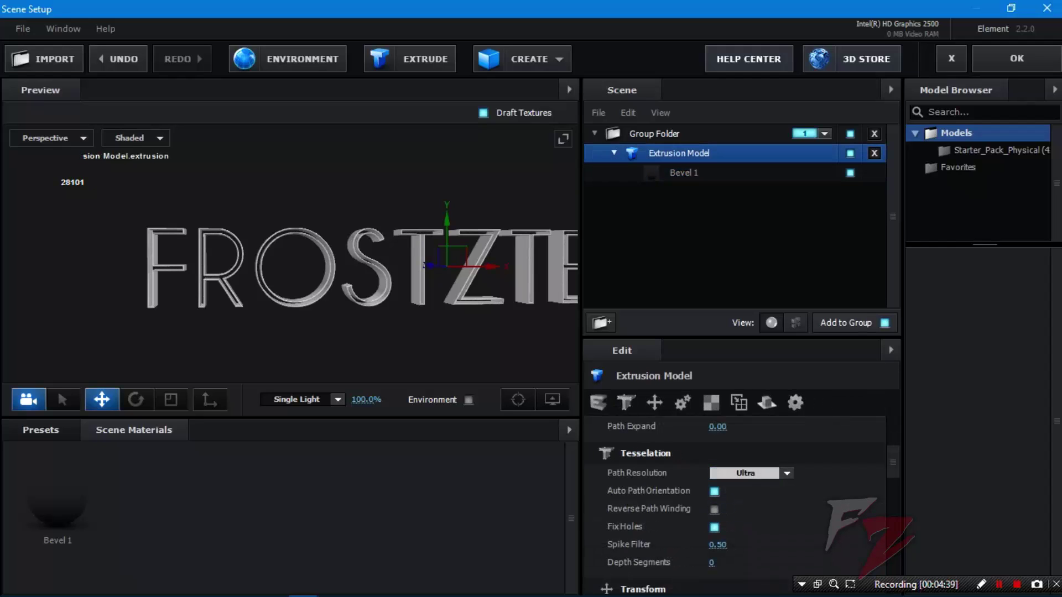
key("ctrl+d")
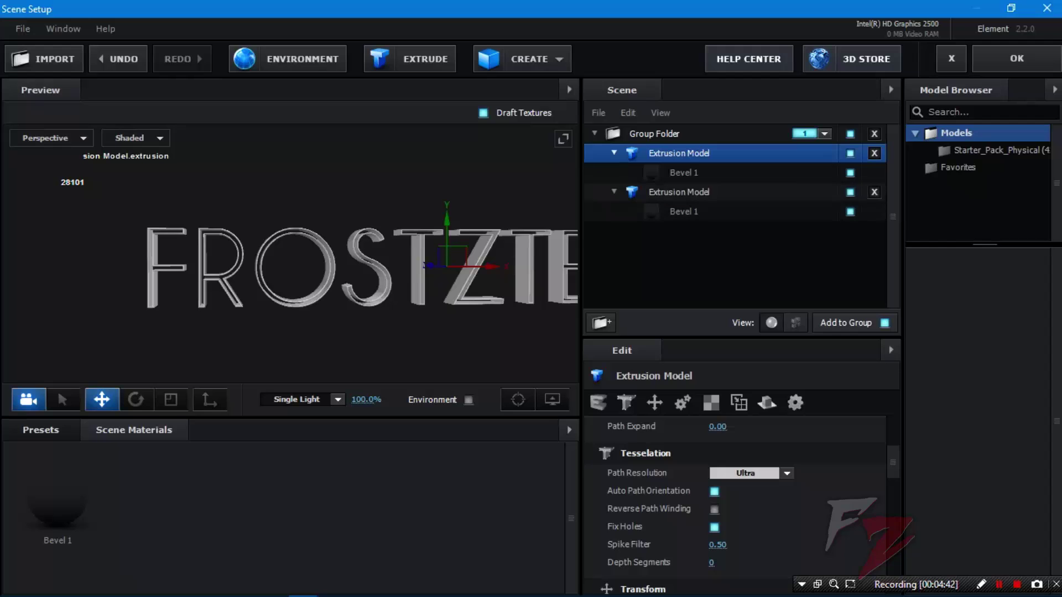
left_click(679, 192)
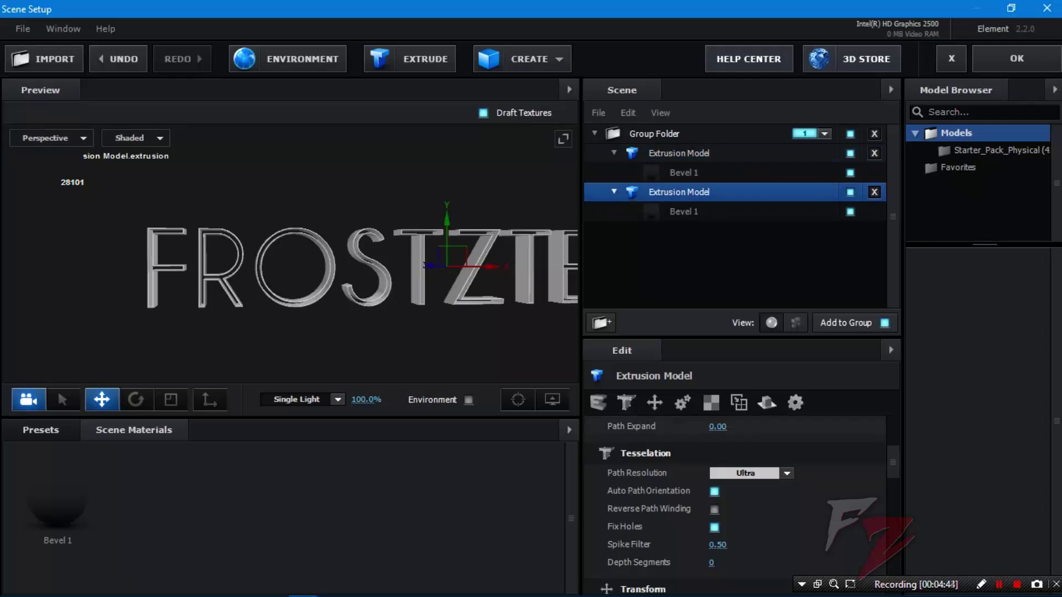
scroll(747, 487, "up", 5)
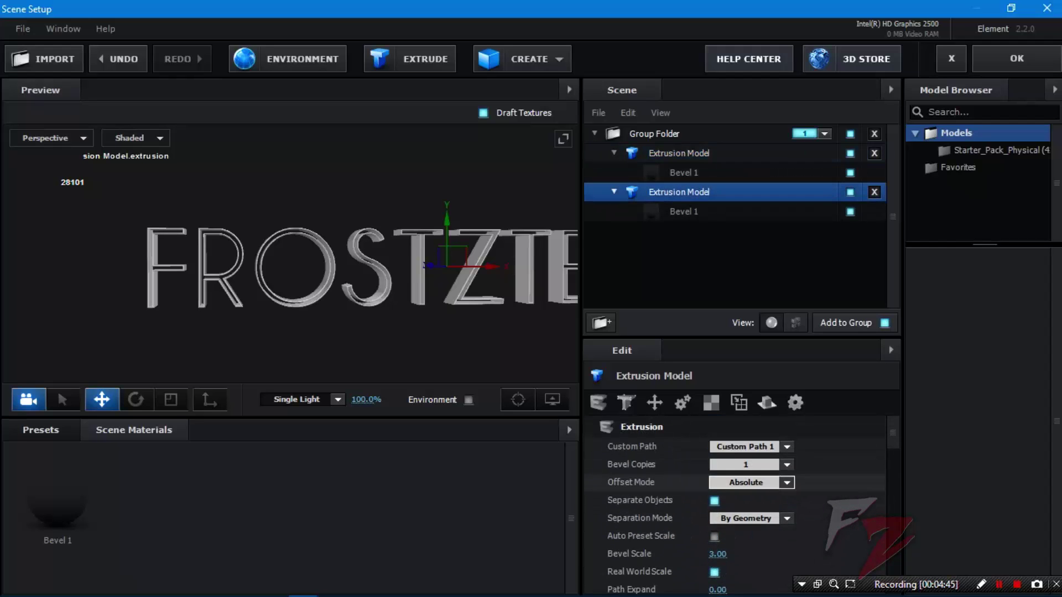
scroll(747, 483, "down", 4)
left_click(684, 212)
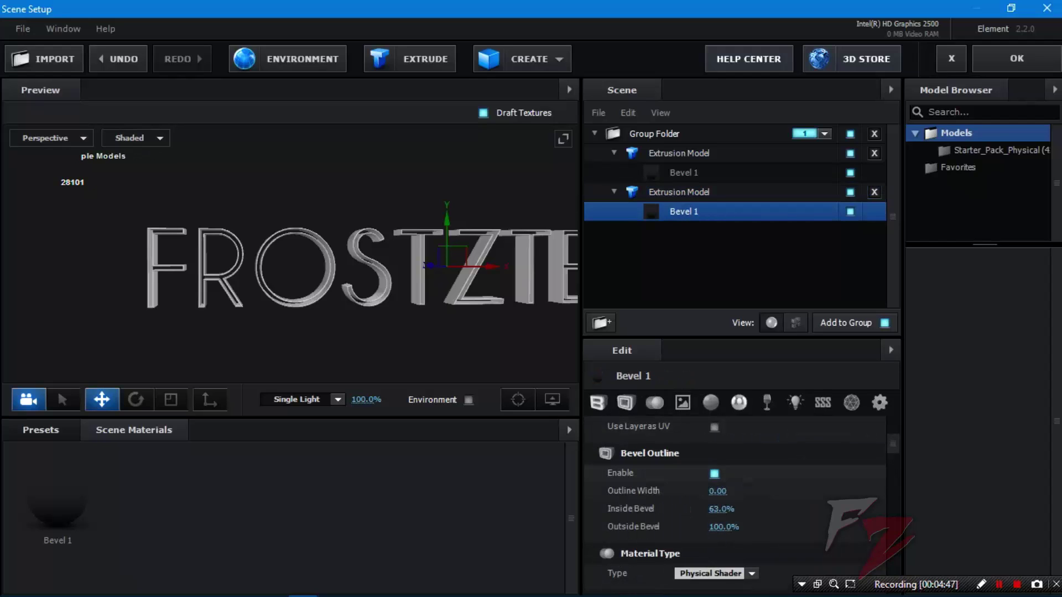
left_click(714, 474)
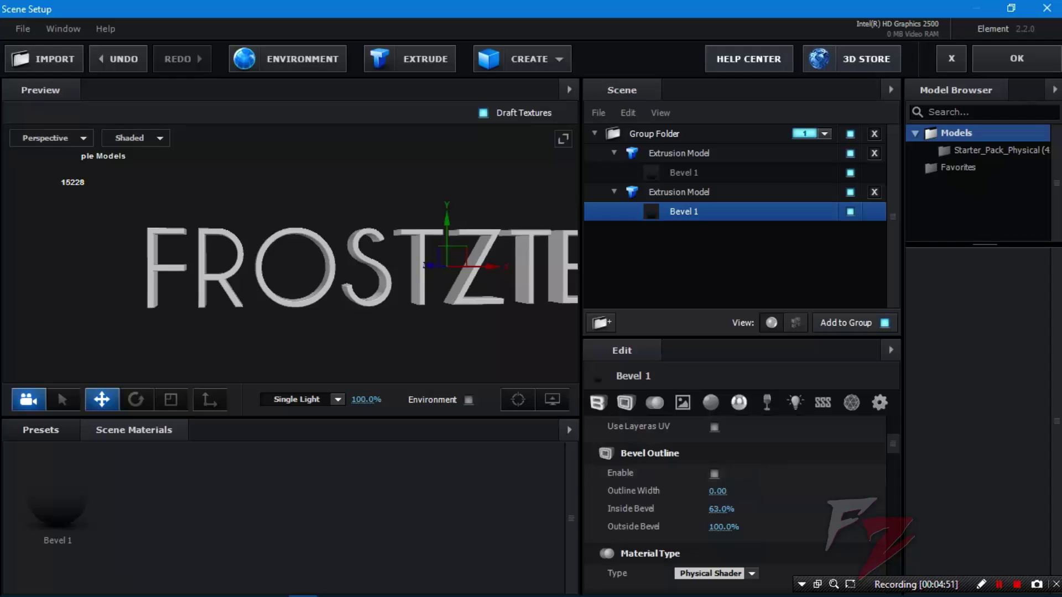
Step: Apply the Gold preset from the physical materials to the bevel of the duplicated Extrusion Model
left_click(41, 429)
left_click(76, 469)
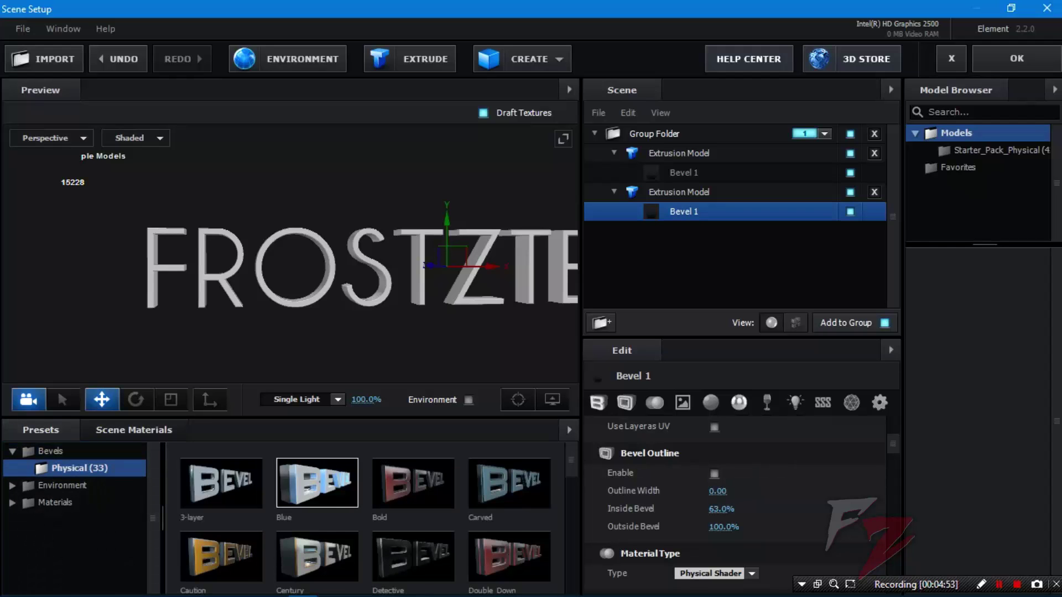
scroll(309, 493, "down", 3)
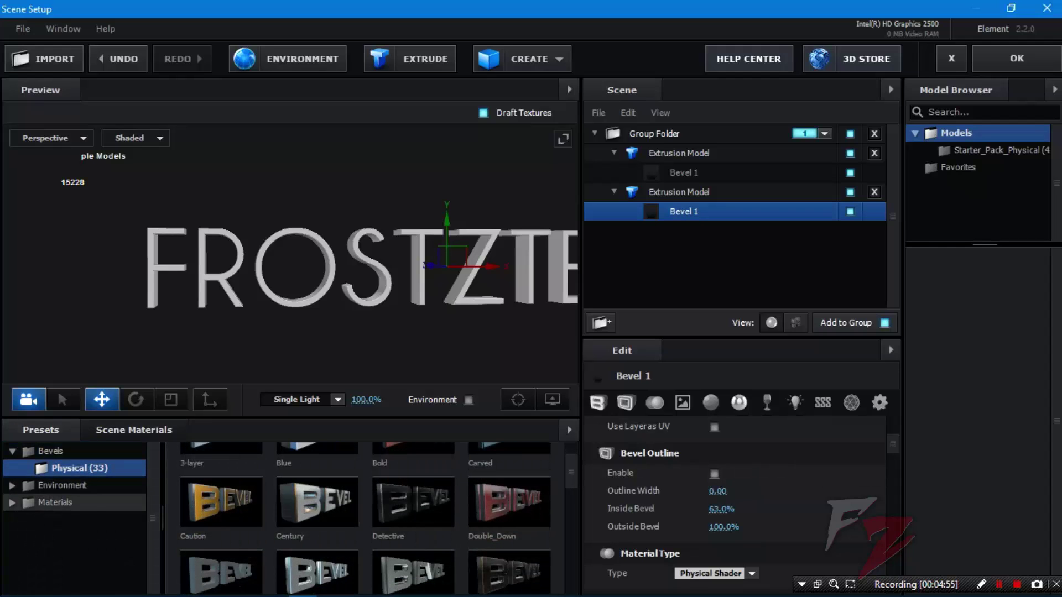
left_click(55, 503)
left_click(66, 502)
scroll(498, 459, "down", 3)
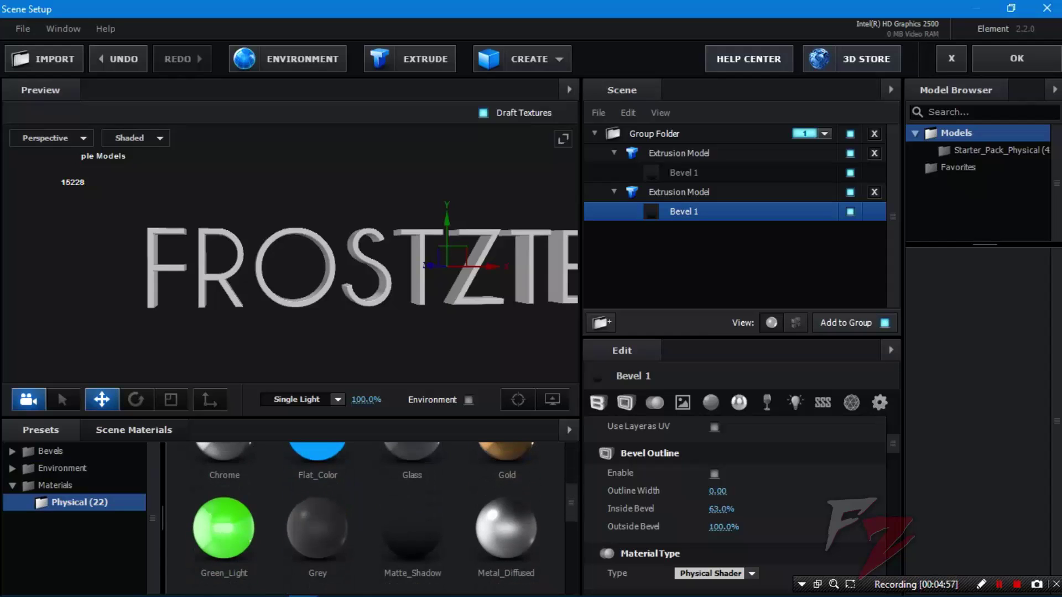
left_click_drag(507, 459, 683, 211)
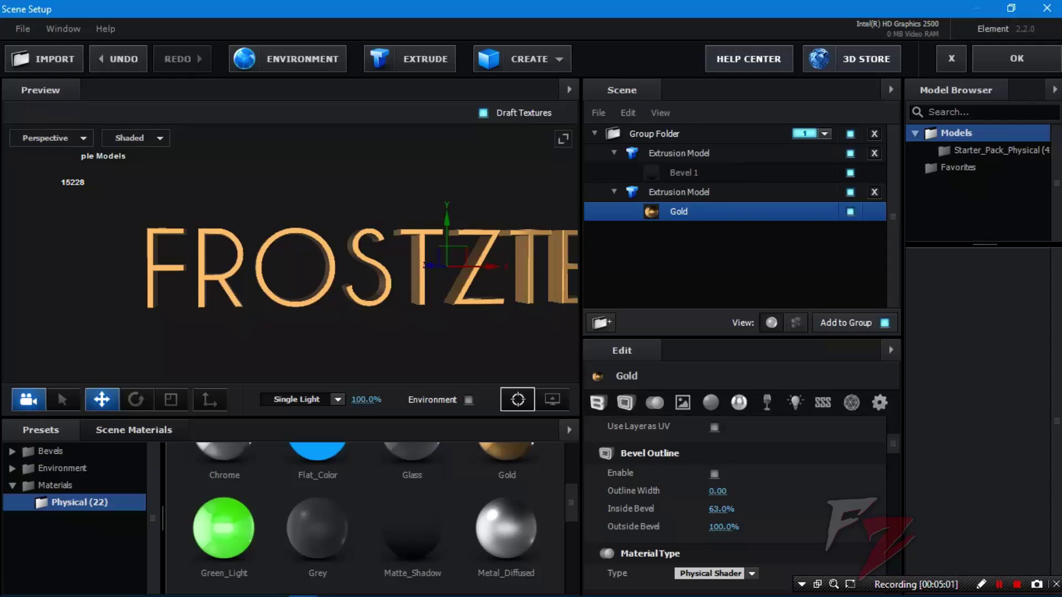
Step: Raise the Outside Bevel of the first model's Bevel 1 to 273% and inspect the edges around the gold letters
left_click(684, 173)
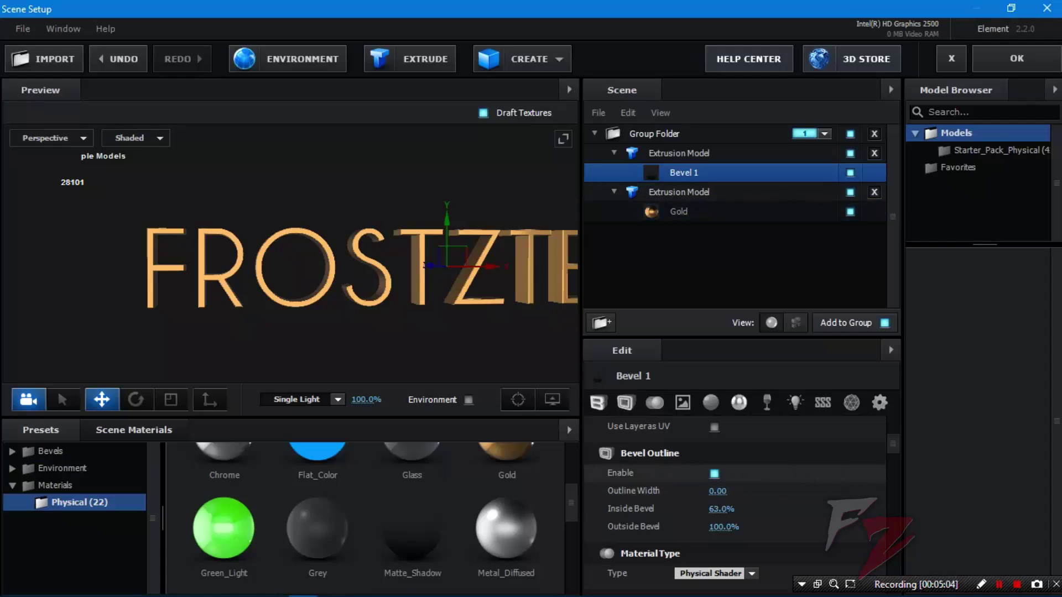
left_click_drag(724, 527, 812, 527)
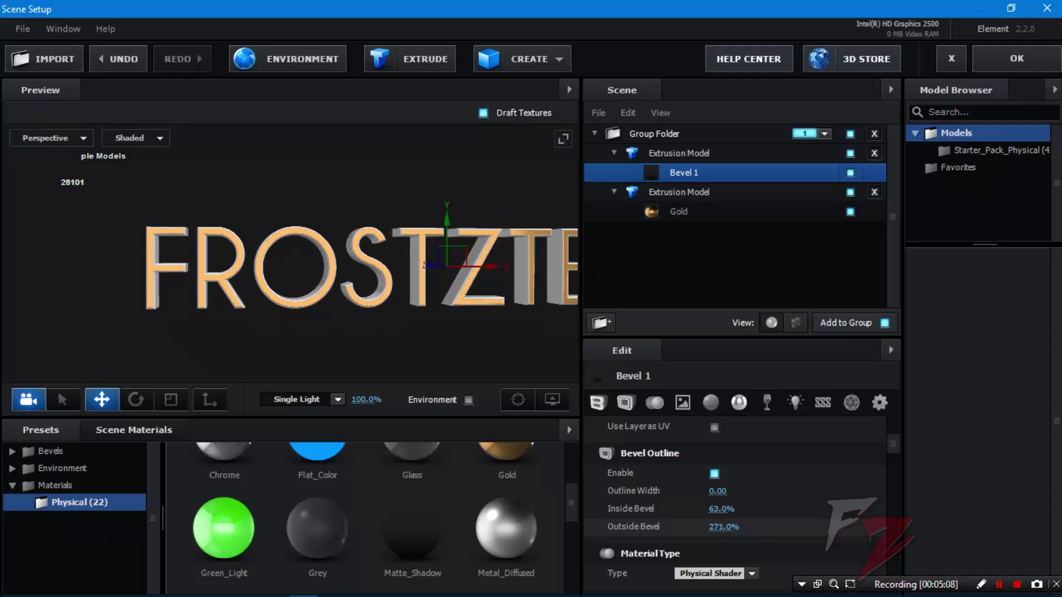
scroll(290, 257, "up", 10)
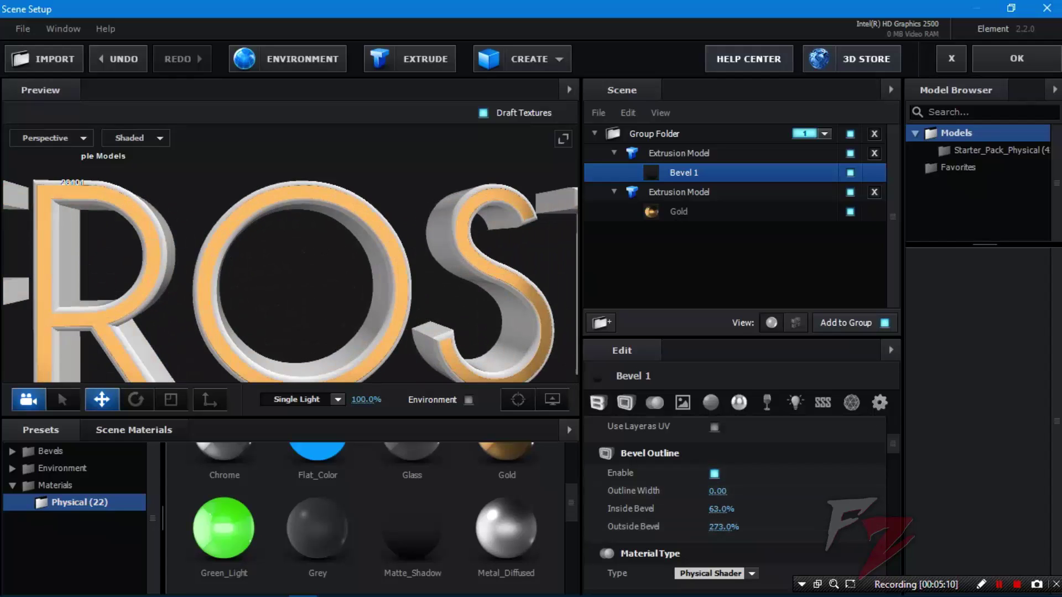
left_click_drag(222, 243, 398, 261)
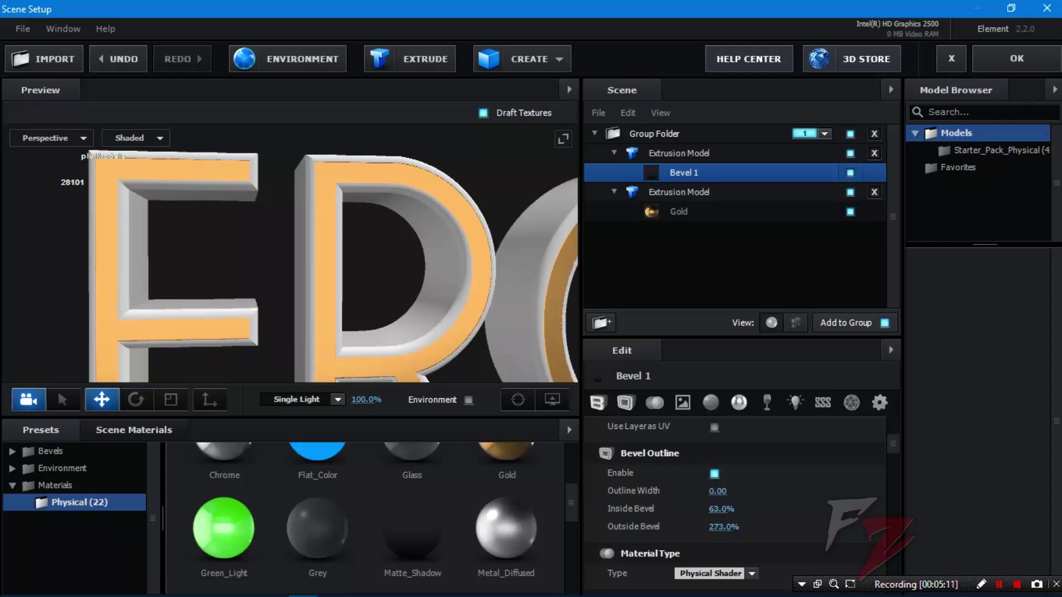
left_click_drag(266, 255, 393, 273)
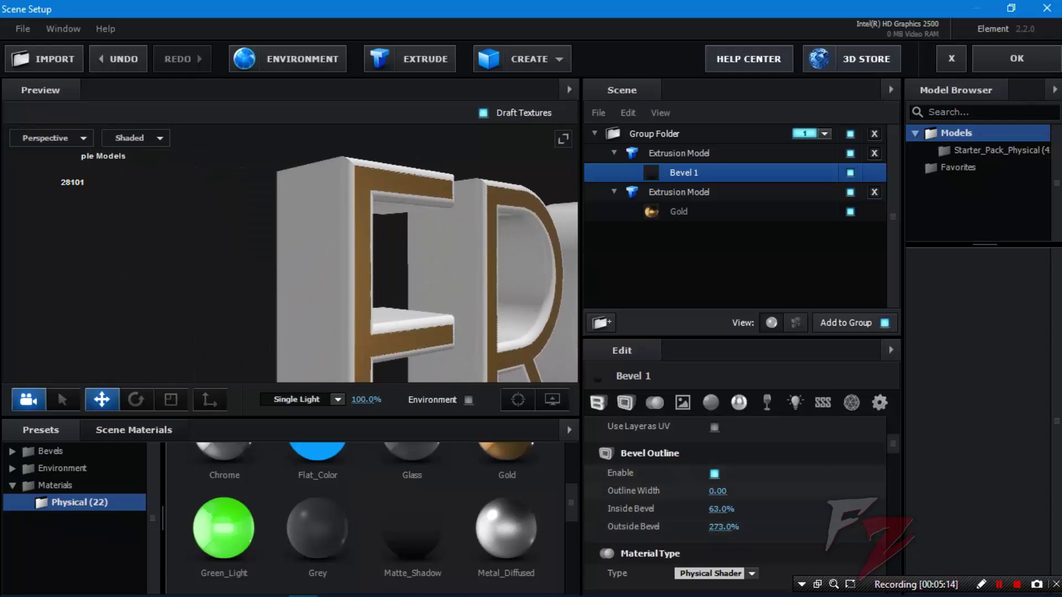
Step: Move the gold text slightly along the Z axis so that it protrudes from the front of the outlined letters
left_click(679, 211)
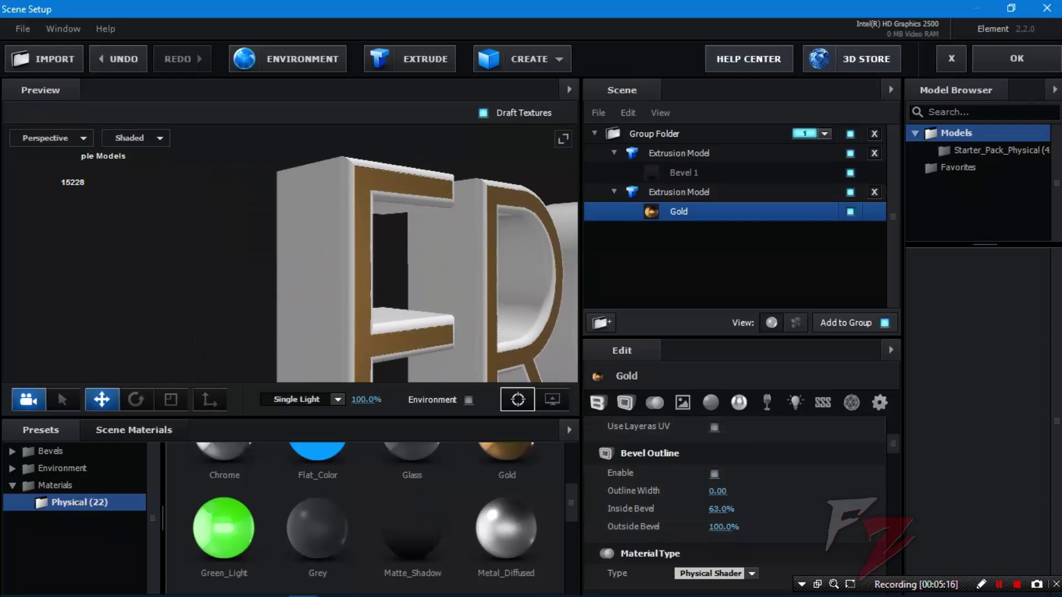
scroll(420, 287, "down", 5)
left_click_drag(420, 288, 365, 288)
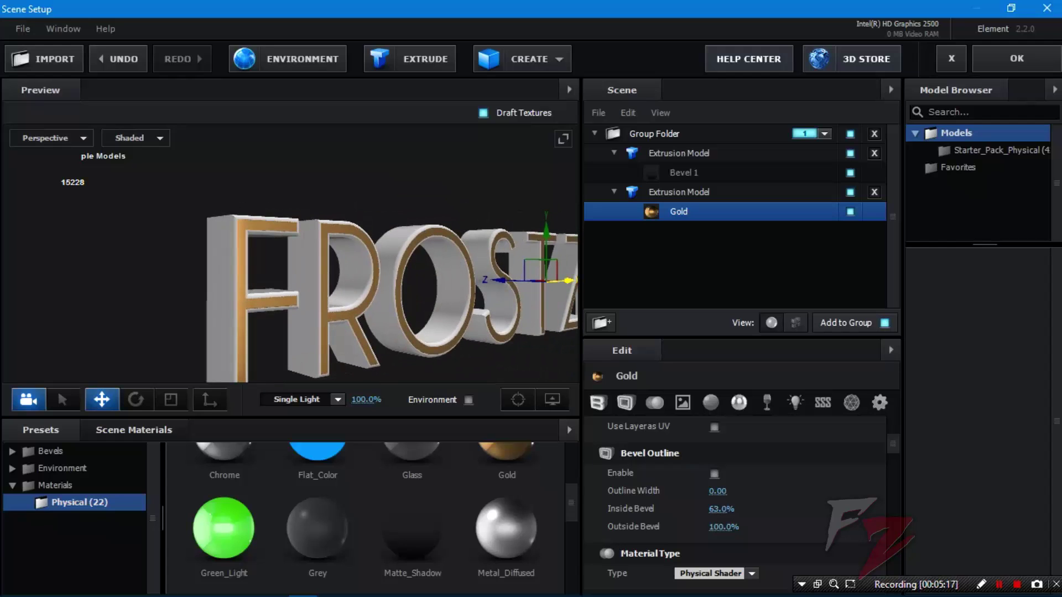
left_click_drag(499, 280, 487, 279)
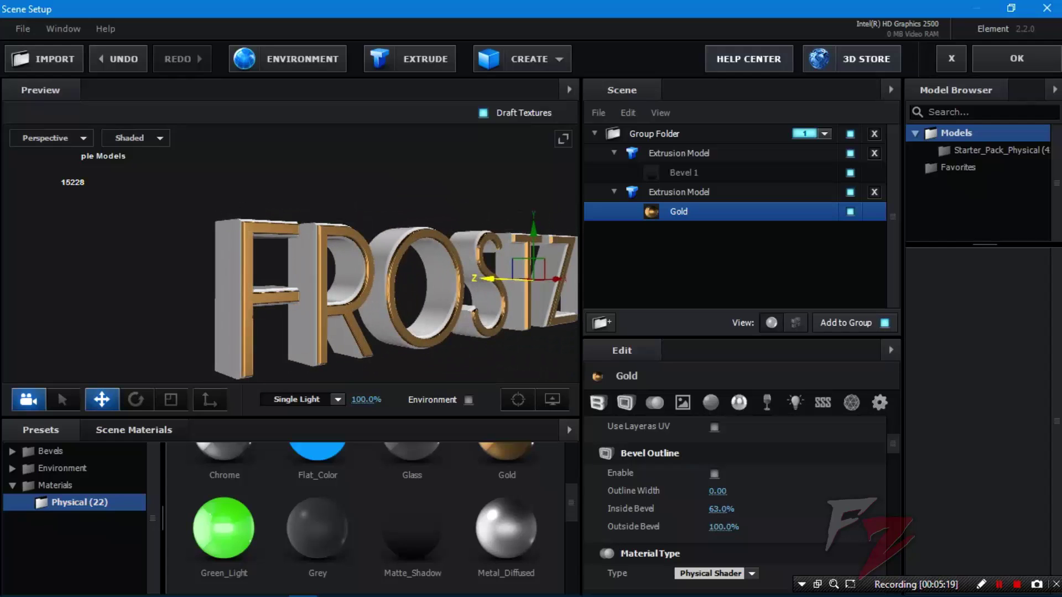
scroll(488, 279, "up", 1)
scroll(487, 279, "up", 1)
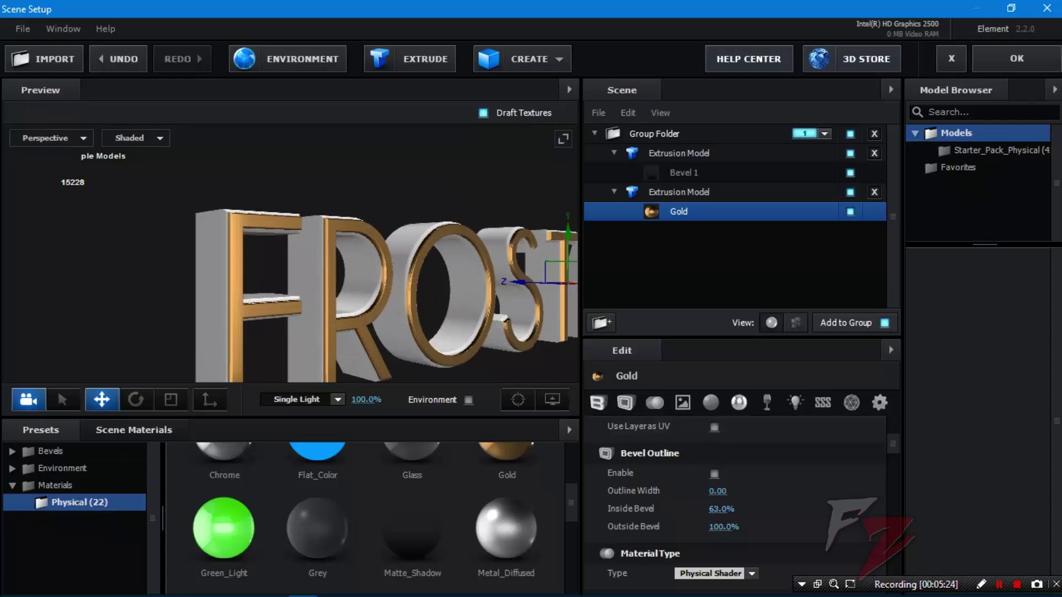
Step: Duplicate the gold Extrusion Model and shift the copy backward along the Z axis behind the outlined letters
left_click(679, 153)
left_click(678, 192)
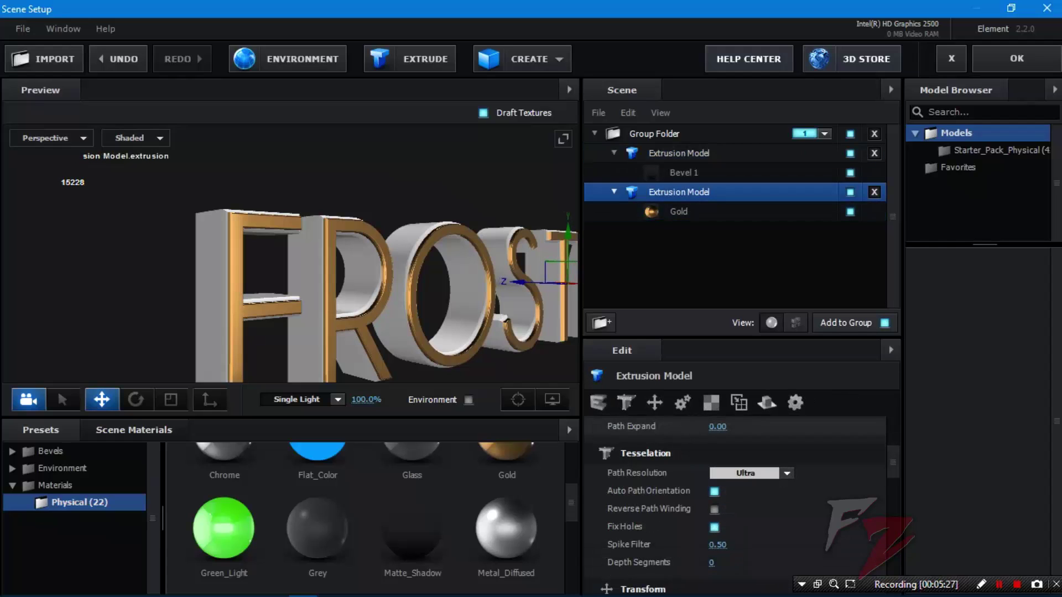
key("ctrl+d")
left_click(701, 230)
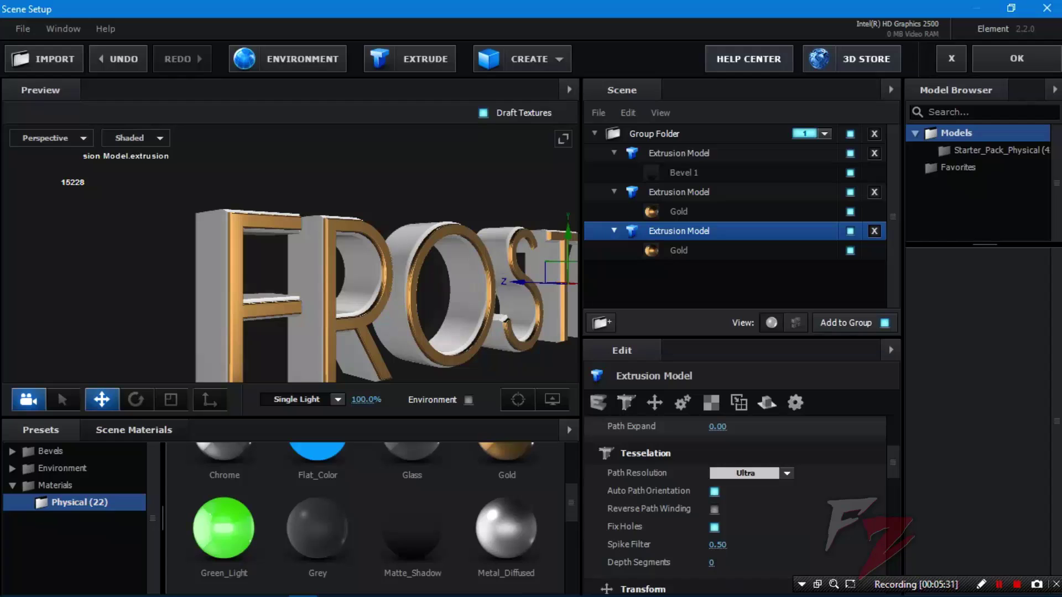
scroll(387, 293, "down", 1)
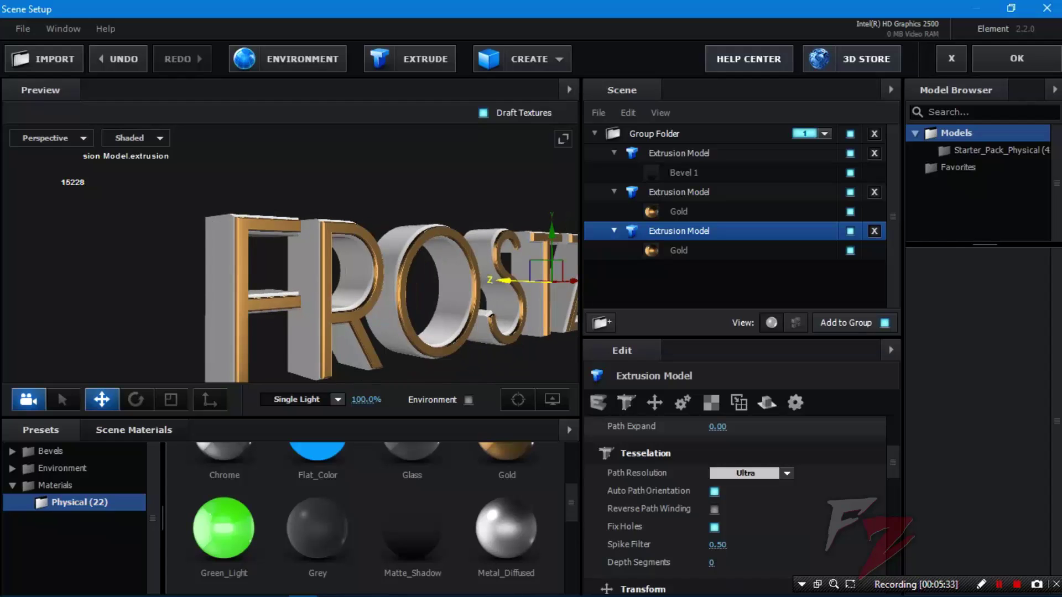
left_click_drag(504, 281, 495, 281)
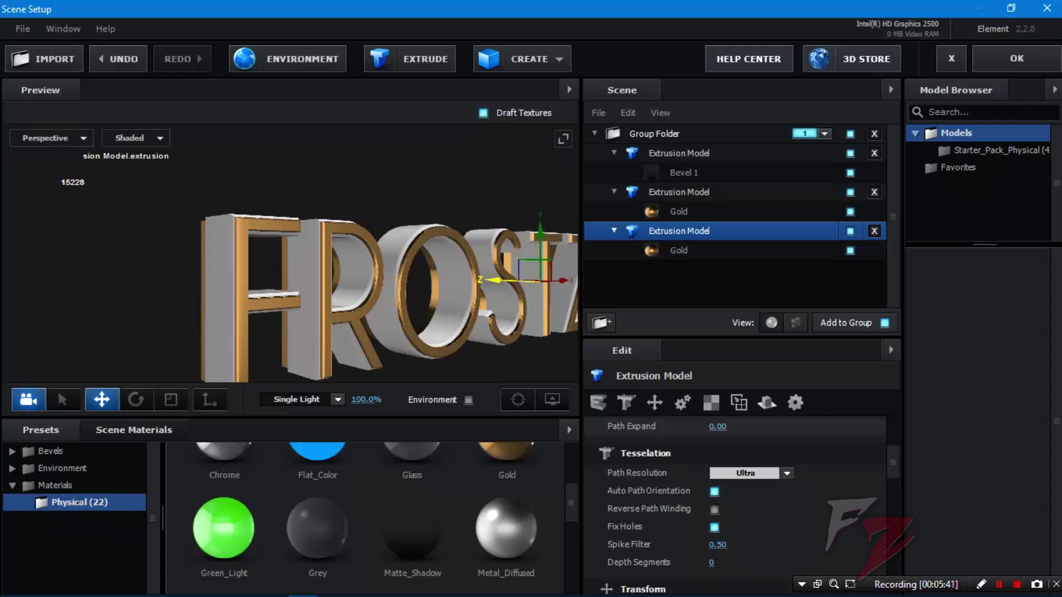
Step: Apply the Matte_Shadow material to the third Extrusion Model, and replace it with Plastic_Matte
scroll(365, 518, "down", 2)
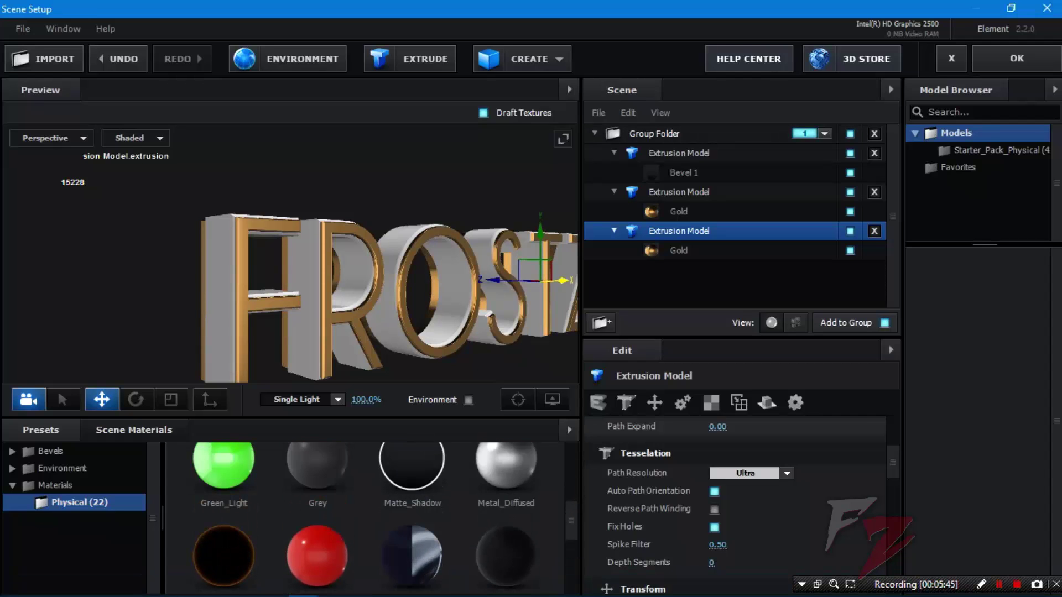
left_click_drag(411, 459, 678, 250)
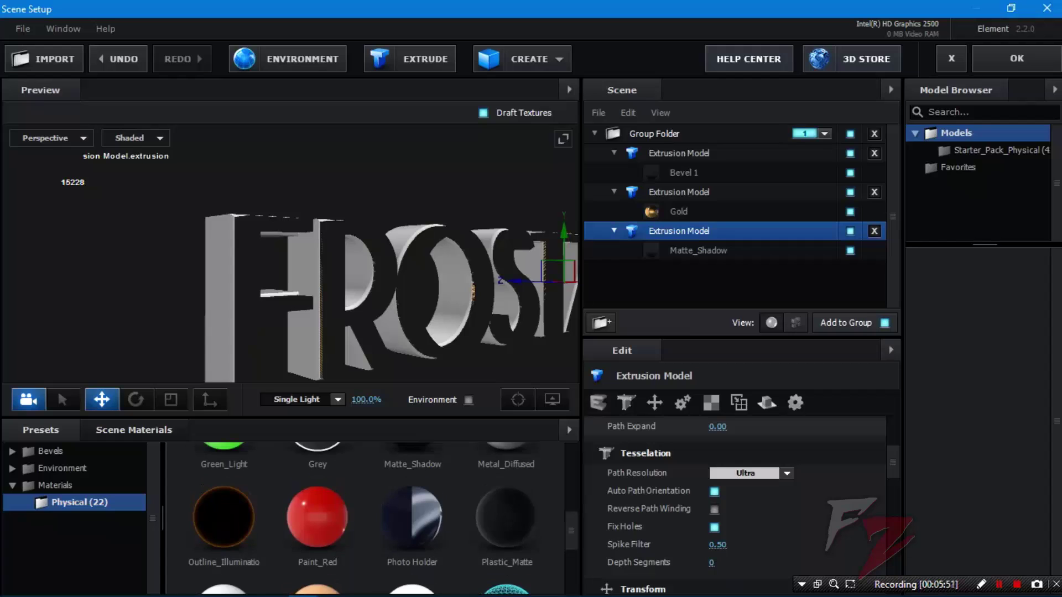
left_click_drag(412, 476, 675, 248)
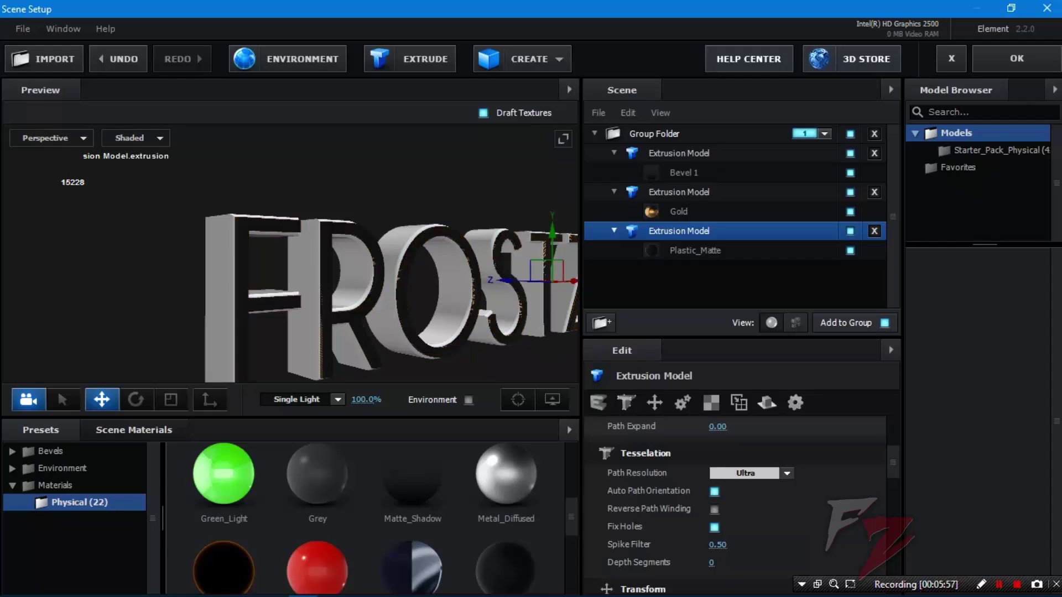
scroll(719, 498, "up", 4)
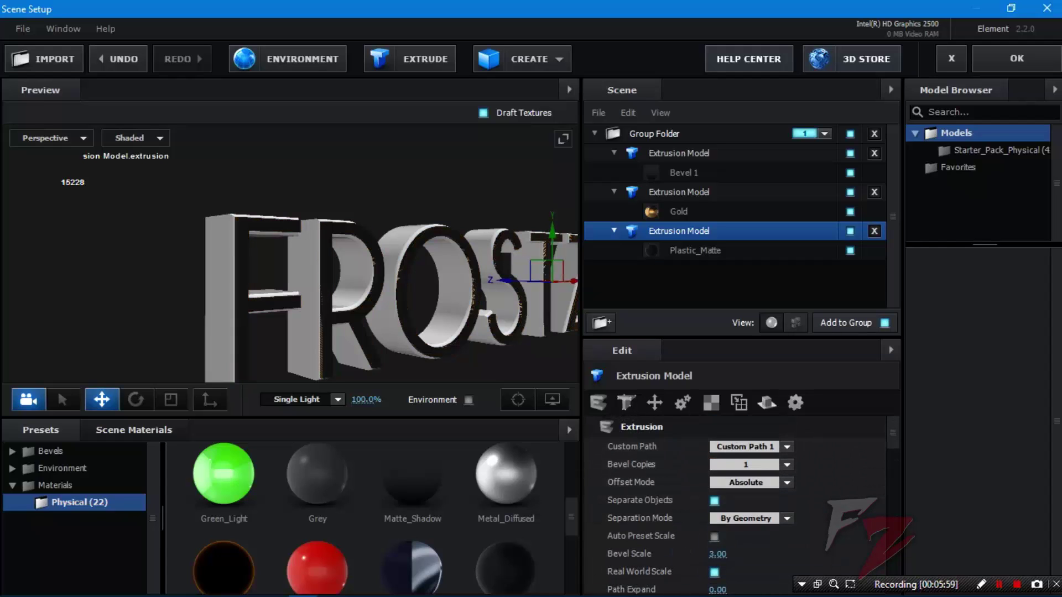
Step: Raise Expand Edges to 0.16 on the Plastic_Matte bevel of the third Extrusion Model
left_click(695, 250)
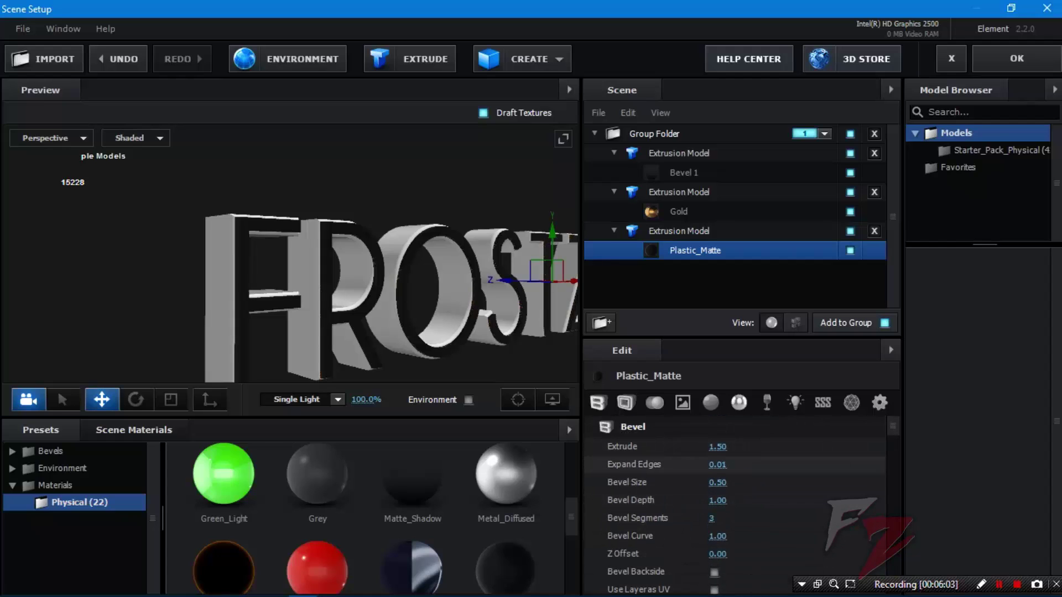
left_click_drag(717, 465, 721, 465)
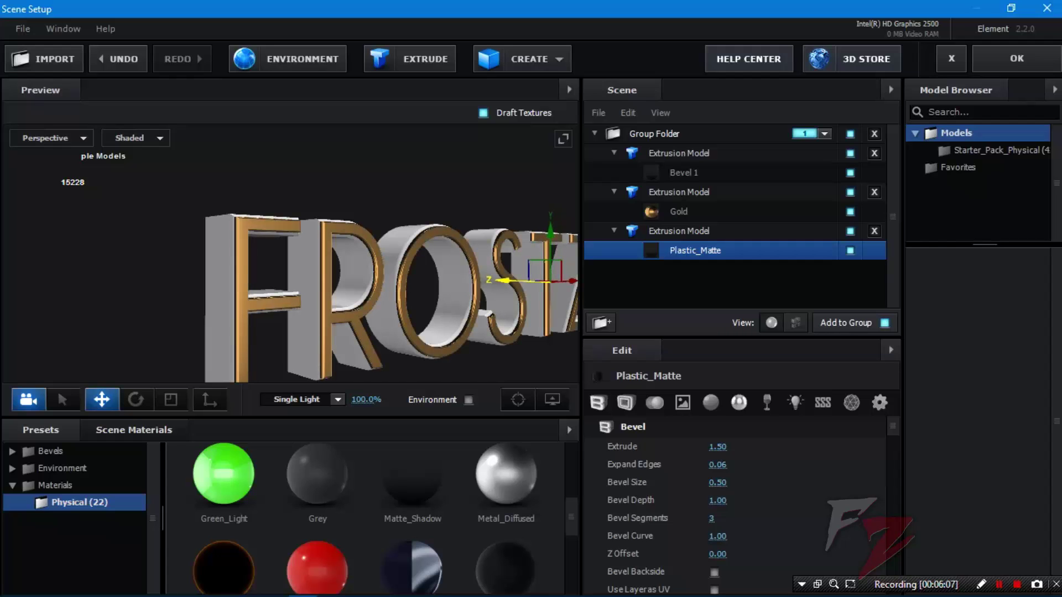
scroll(291, 253, "up", 5)
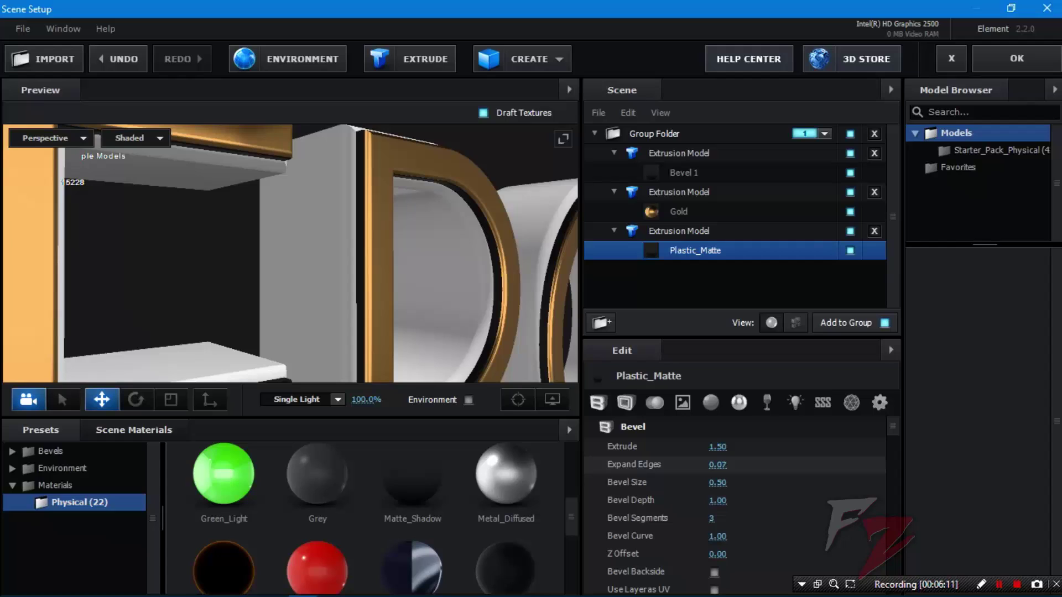
left_click_drag(717, 465, 724, 465)
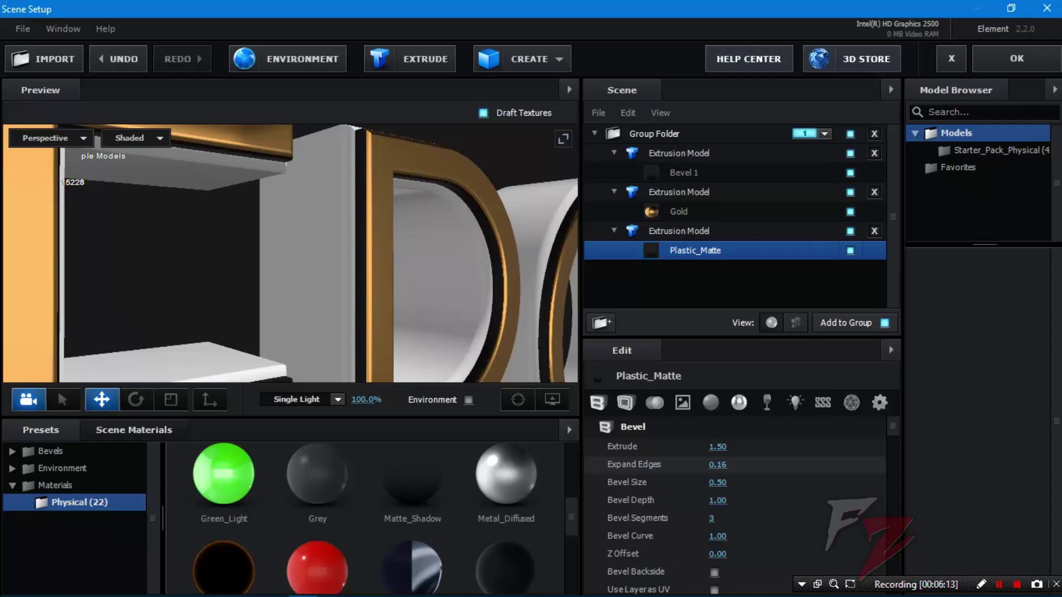
Step: Set Expand Edges to 0.20 on Bevel 1 of the first Extrusion Model and check the whole text
left_click(694, 173)
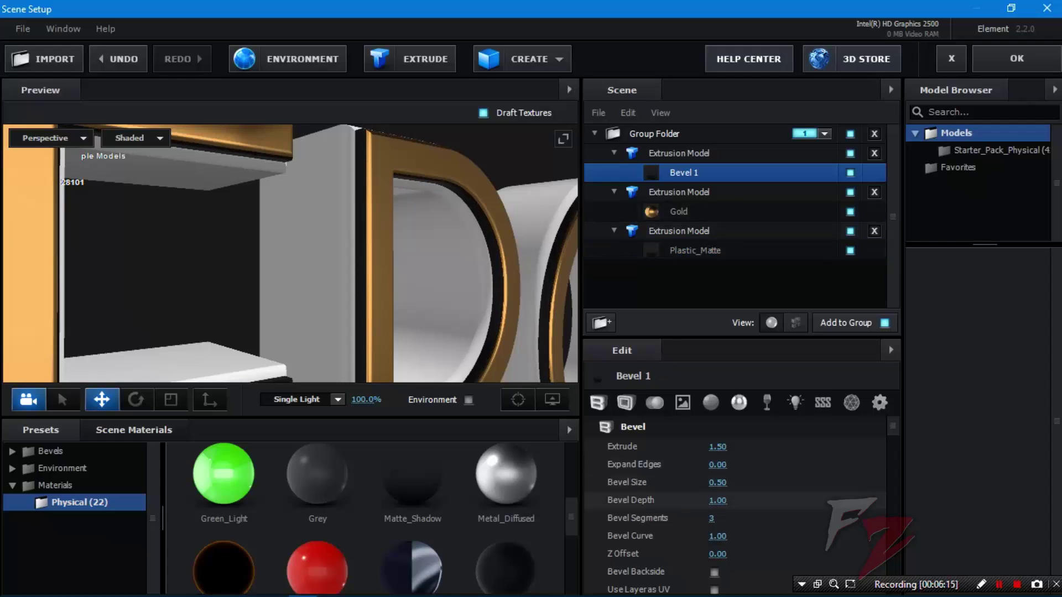
left_click_drag(718, 465, 728, 465)
scroll(290, 253, "down", 5)
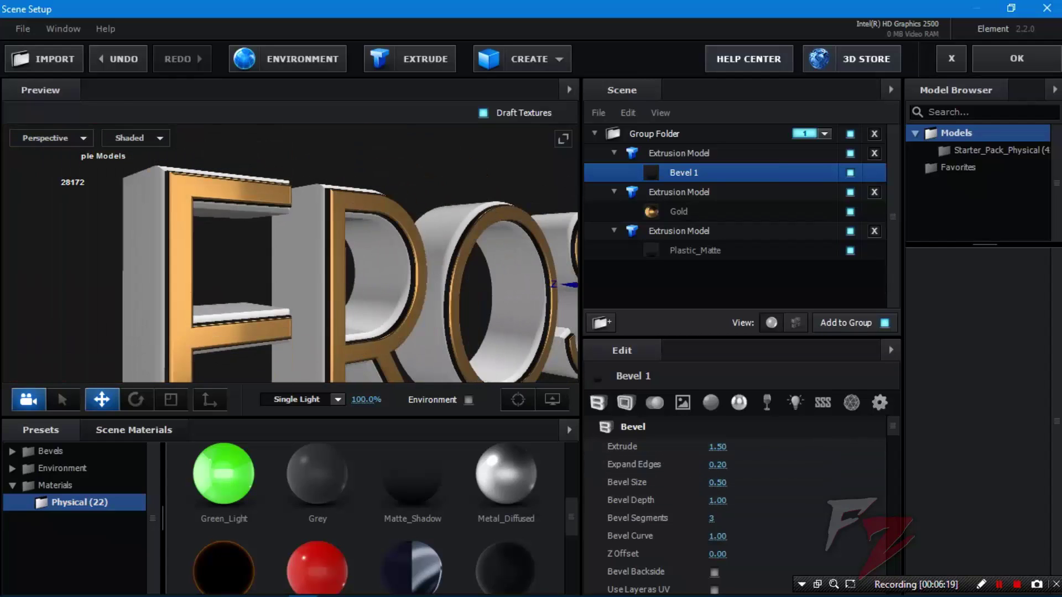
scroll(290, 253, "down", 5)
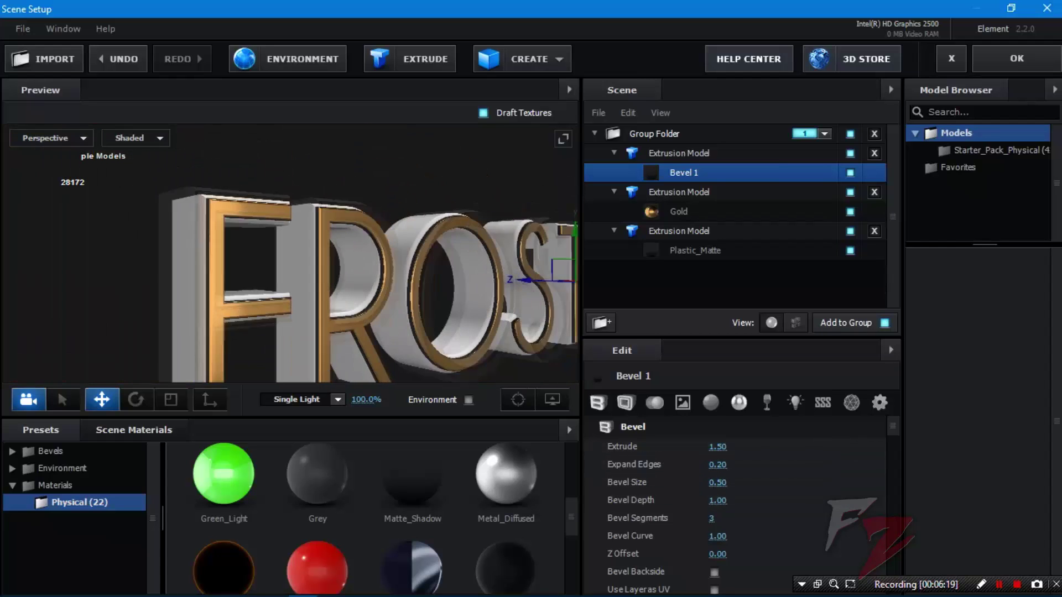
mouse_move(290, 253)
left_mouse_down()
mouse_move(310, 254)
mouse_move(271, 248)
left_mouse_up()
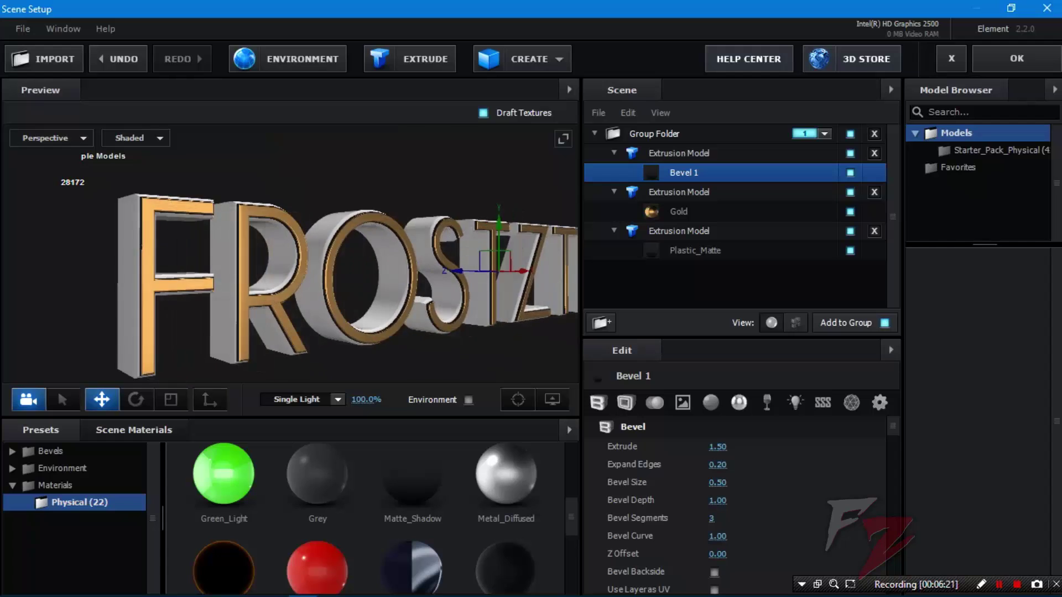
Step: Preview the letters up close with Show AO enabled, and turn Show AO back off
scroll(290, 253, "down", 2)
scroll(290, 254, "up", 5)
scroll(290, 254, "up", 2)
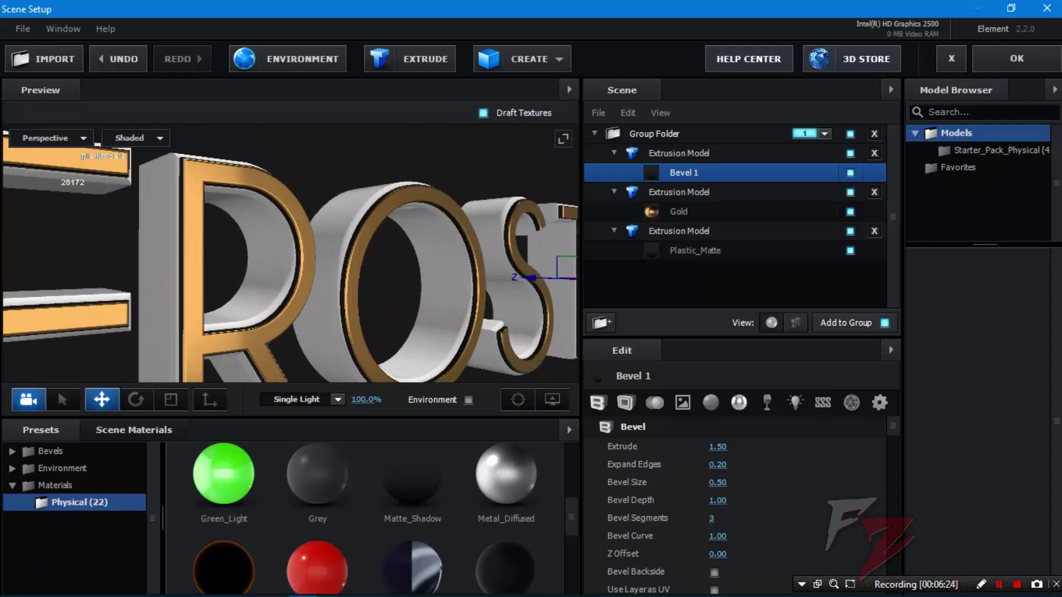
scroll(291, 254, "up", 3)
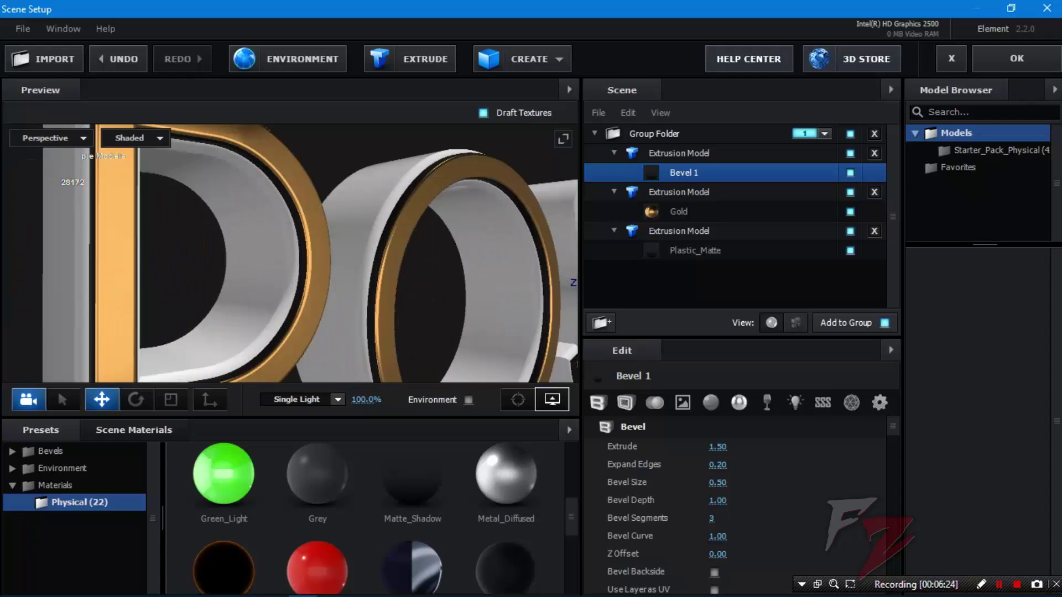
left_click(552, 400)
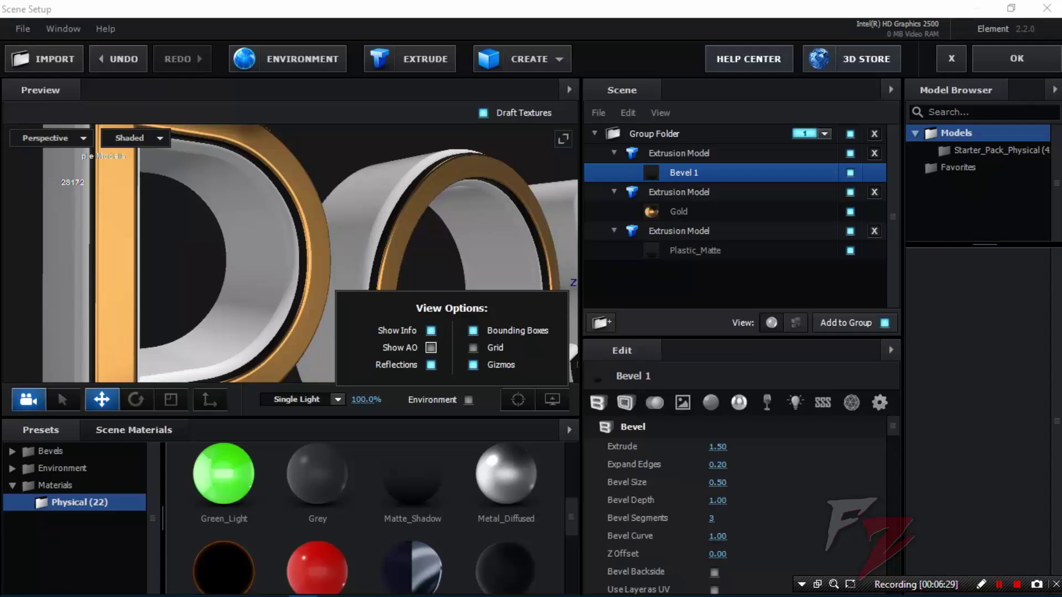
left_click(431, 347)
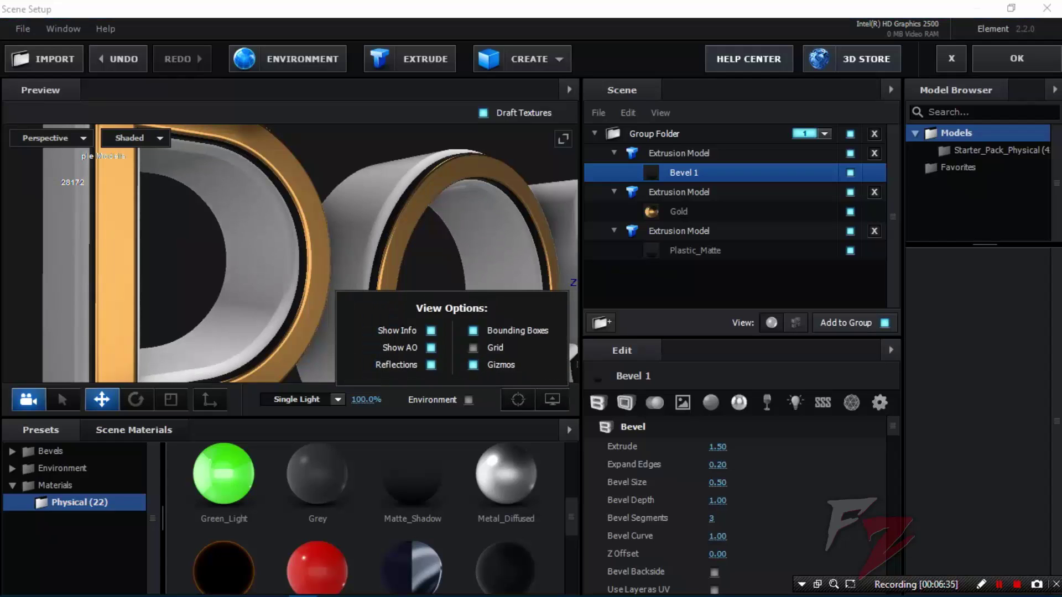
left_click(431, 347)
left_click(552, 399)
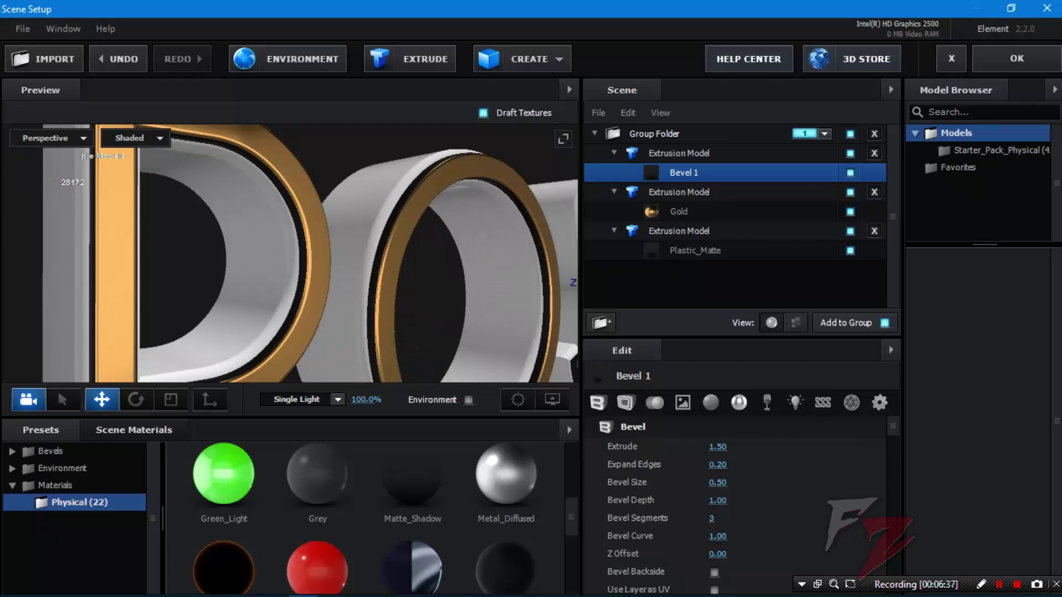
Step: Create a plane primitive in the same group as the FROSTZTECH text
scroll(291, 253, "down", 5)
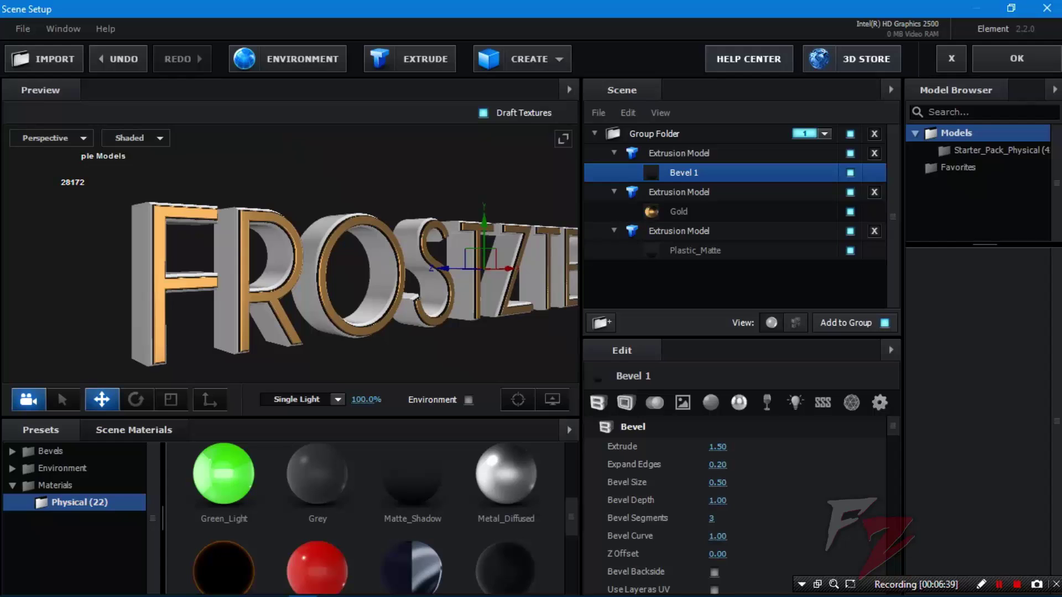
left_click(522, 59)
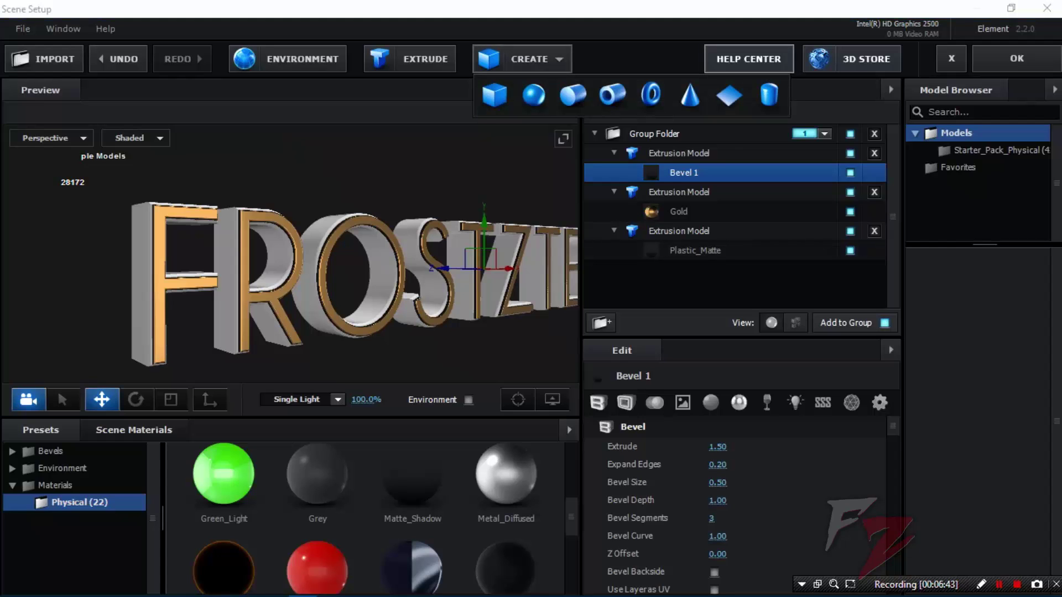
left_click(729, 95)
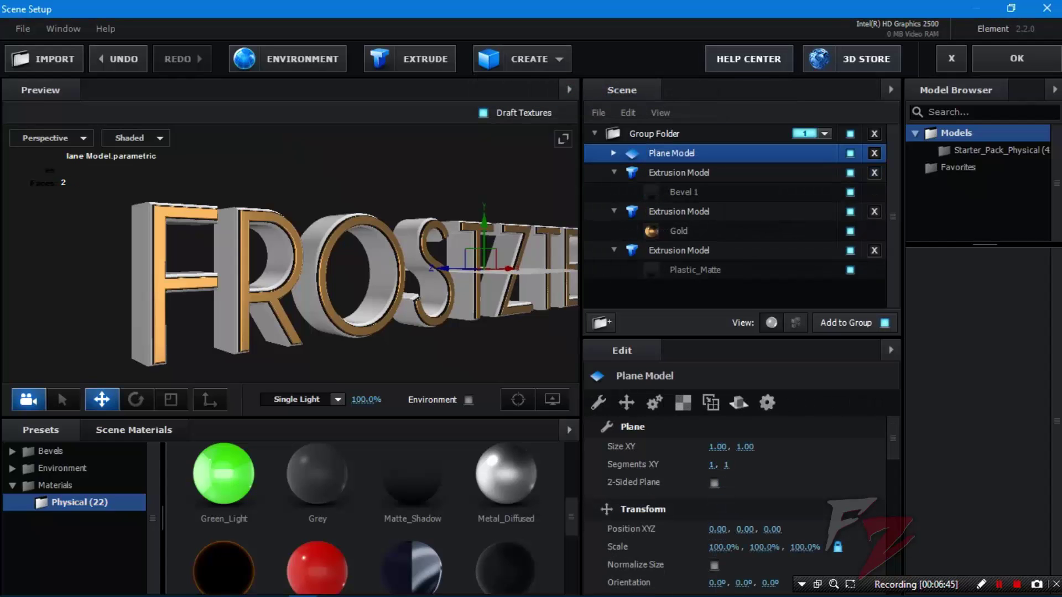
Step: Rotate the plane upright behind the text by setting its X orientation to 270°
left_click_drag(354, 277, 326, 293)
left_click(135, 399)
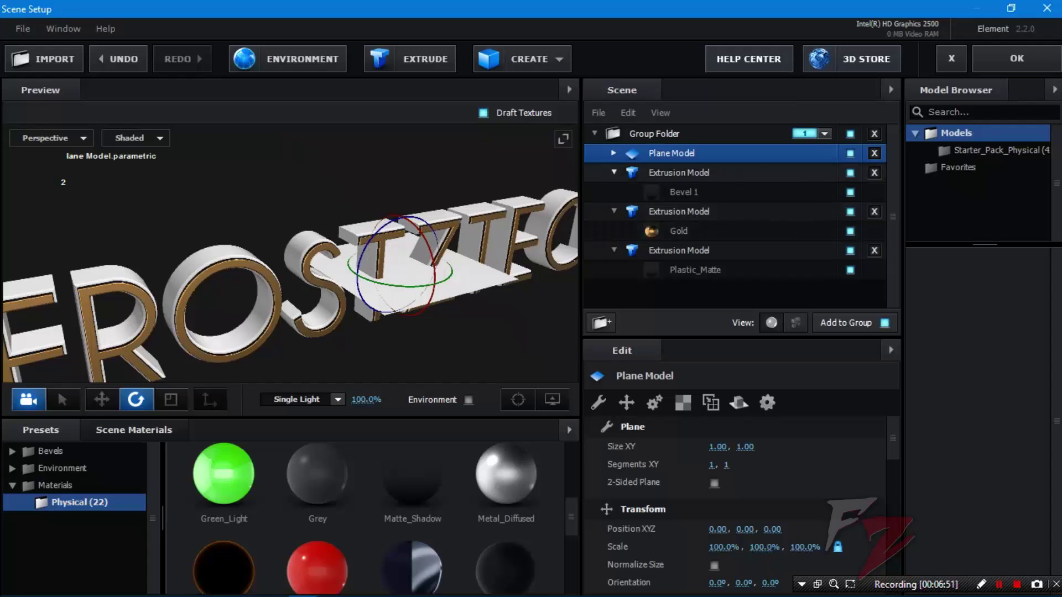
left_click(614, 153)
left_click(684, 173)
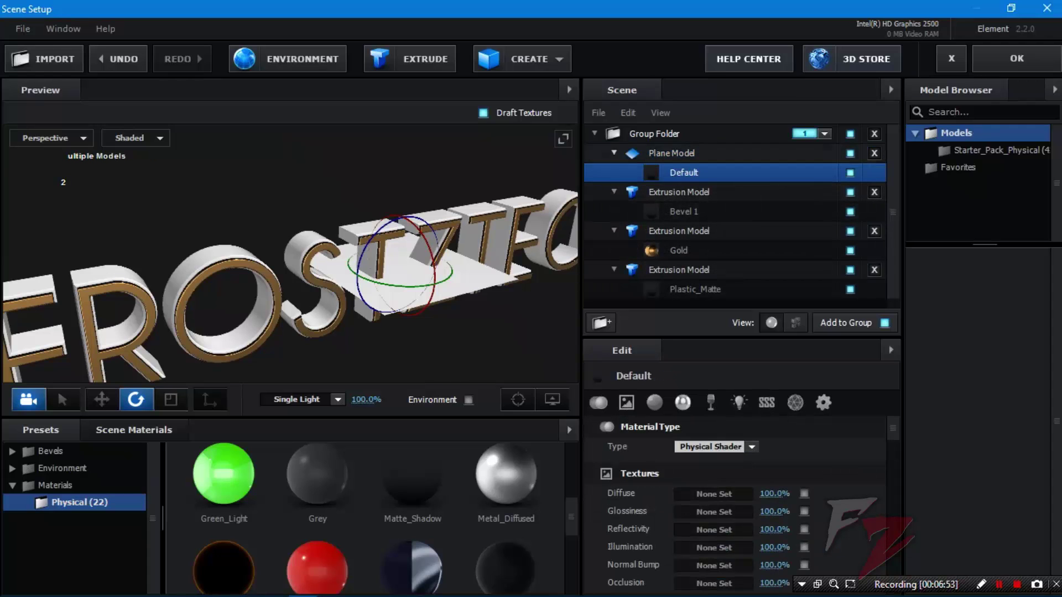
left_click(671, 153)
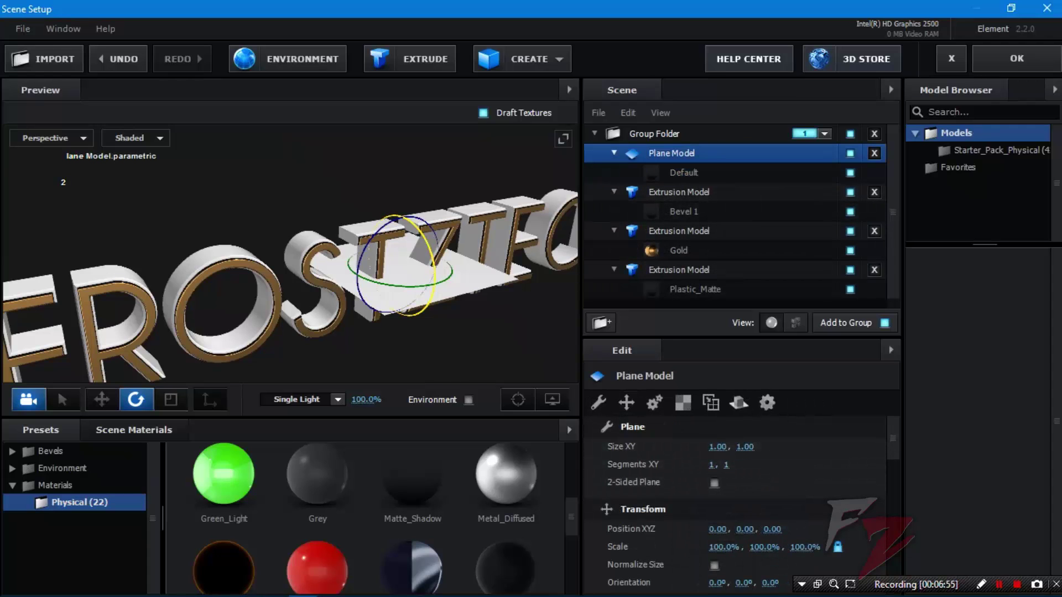
left_click_drag(434, 261, 433, 288)
scroll(736, 467, "down", 3)
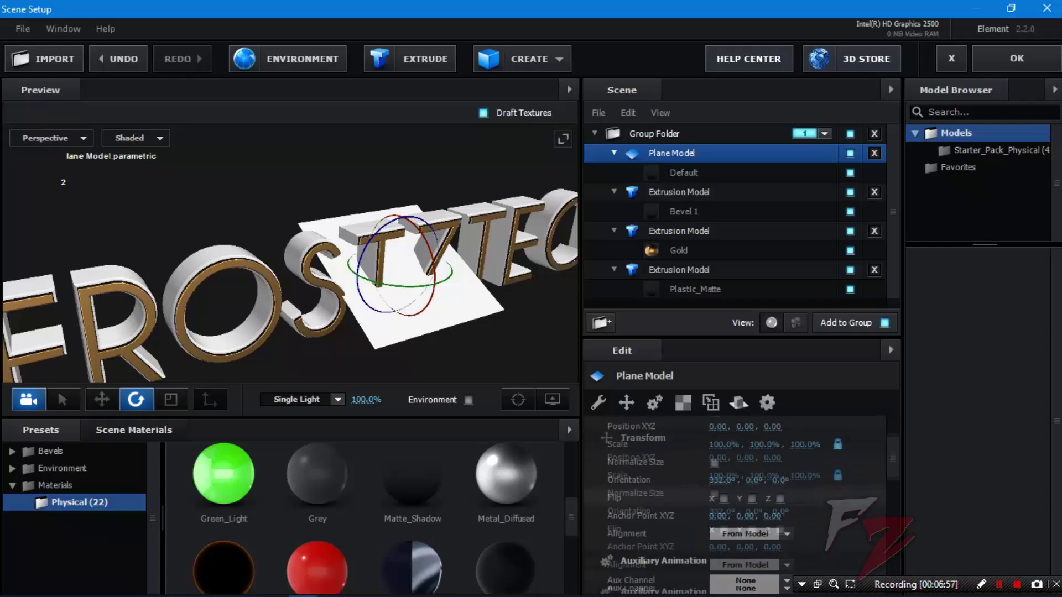
left_click(722, 474)
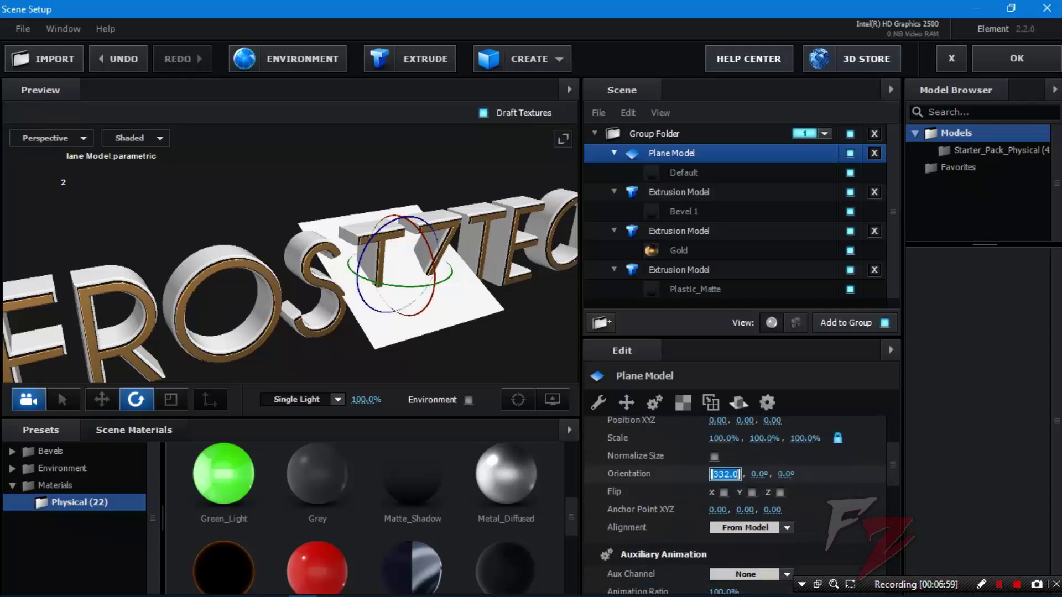
type("270")
key("Return")
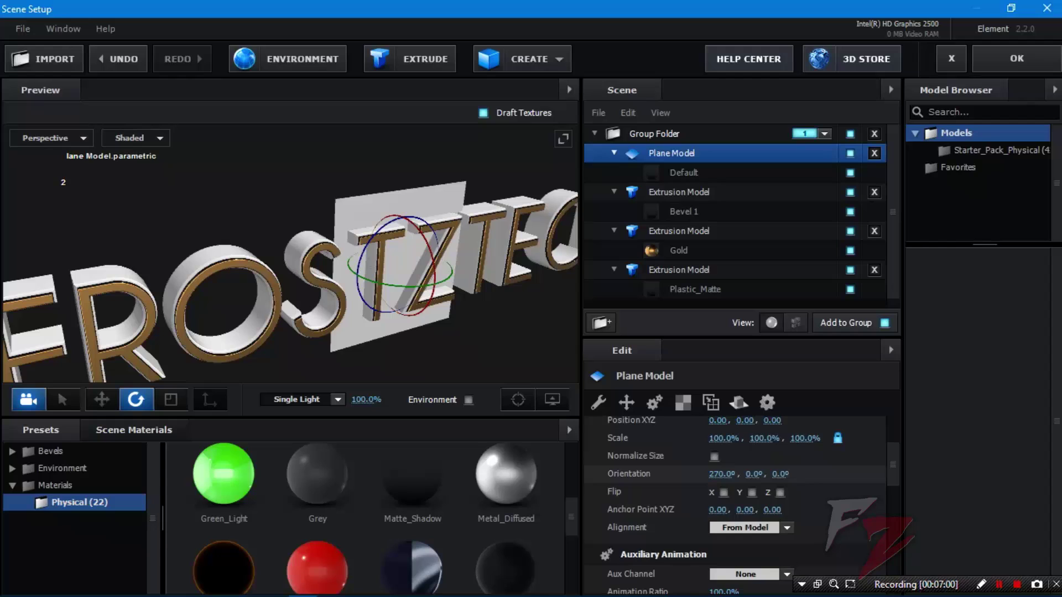
Step: Try a plane Size XY of 15 by 100, and reduce the Y size to 15
scroll(741, 474, "up", 3)
left_click(718, 446)
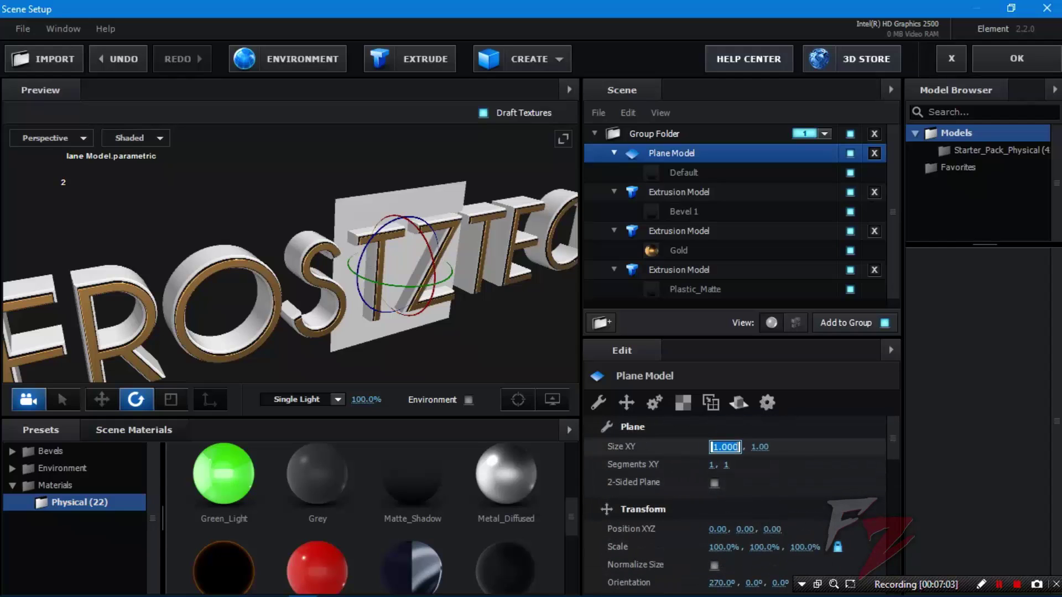
type("15")
key("Tab")
type("100")
key("Return")
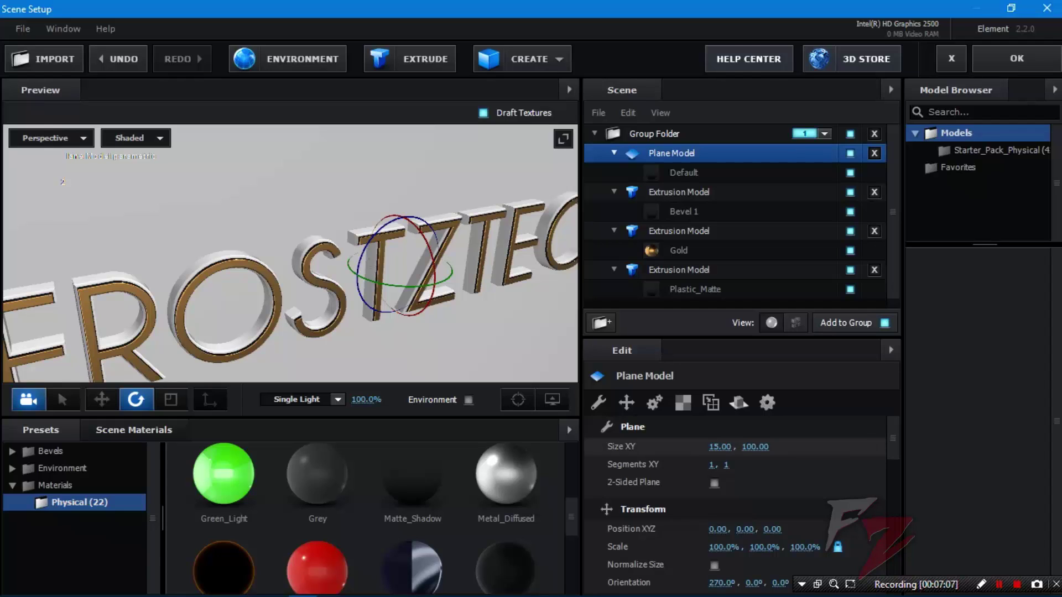
left_click(755, 447)
type("15")
key("Return")
scroll(290, 253, "down", 10)
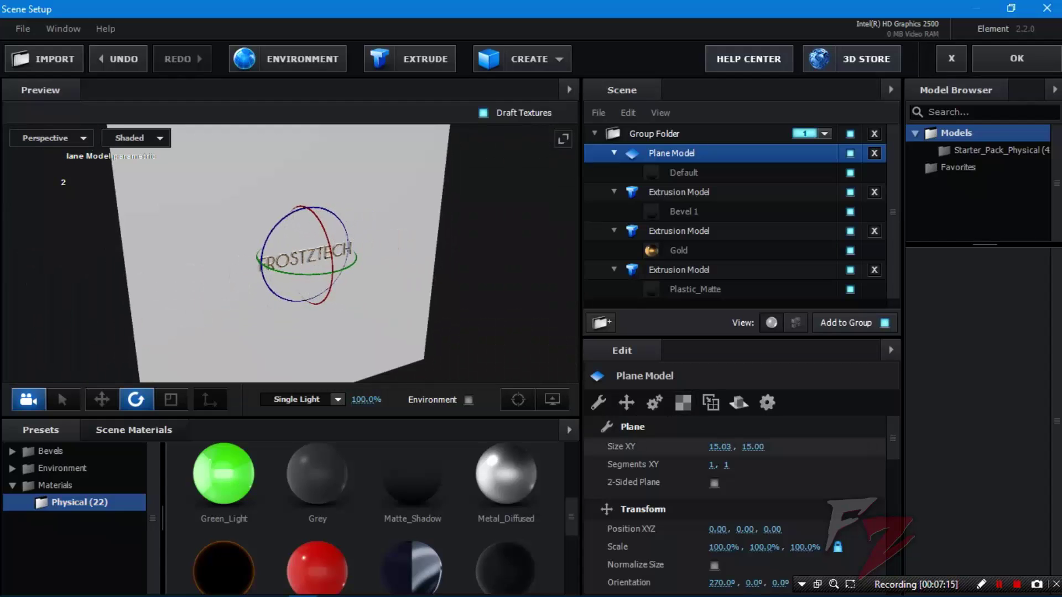
Step: Set the plane's Size XY to 10 by 10
left_click(720, 447)
type("10")
key("Tab")
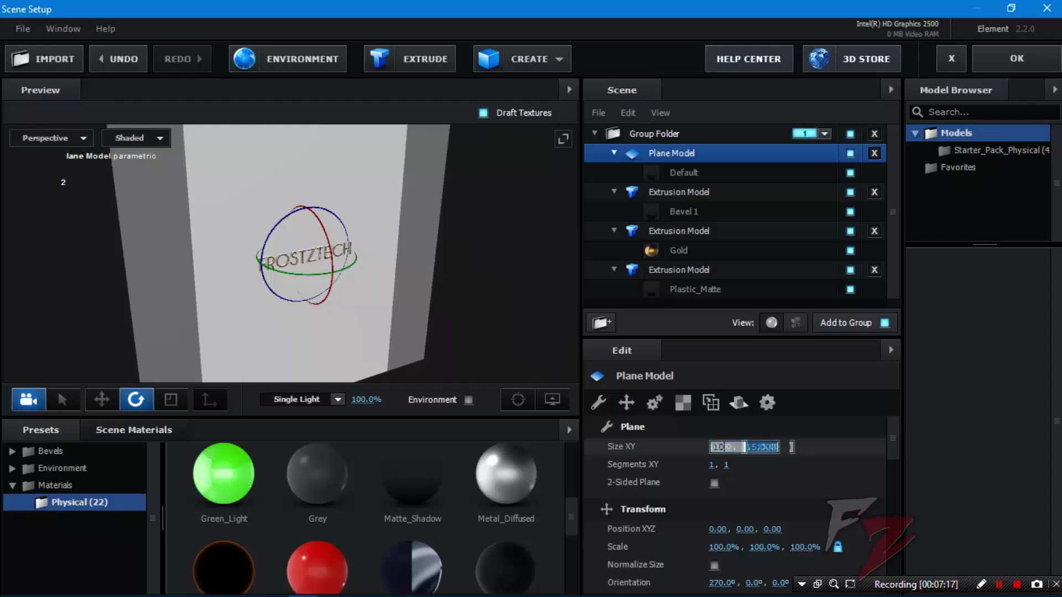
type("10")
key("Return")
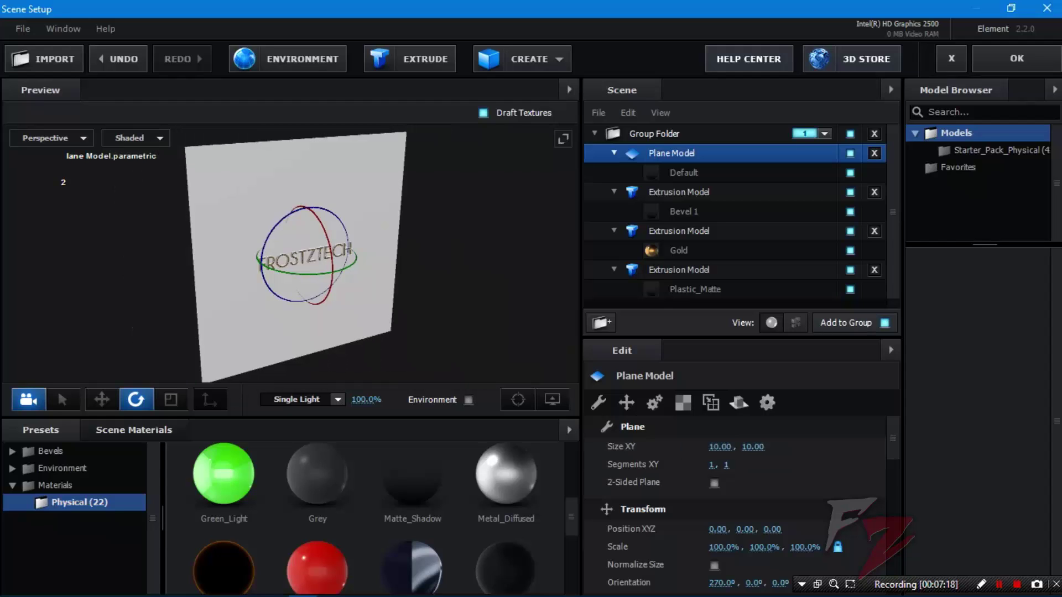
Step: Apply the Plastic_Matte material from the Physical presets to the background plane
scroll(291, 253, "up", 5)
left_click_drag(291, 253, 331, 221)
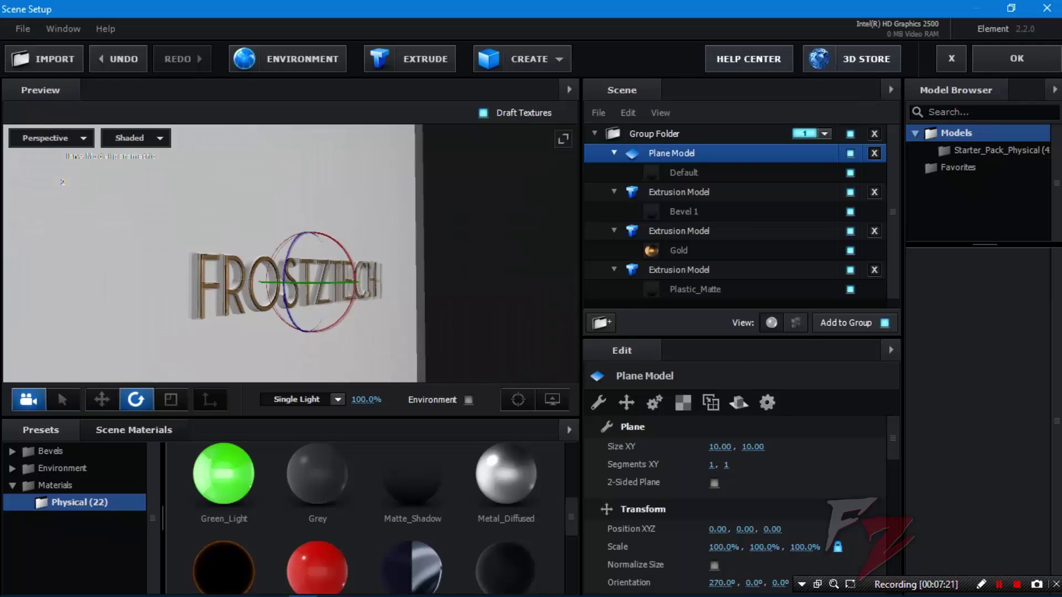
scroll(290, 253, "up", 4)
left_click_drag(291, 254, 360, 232)
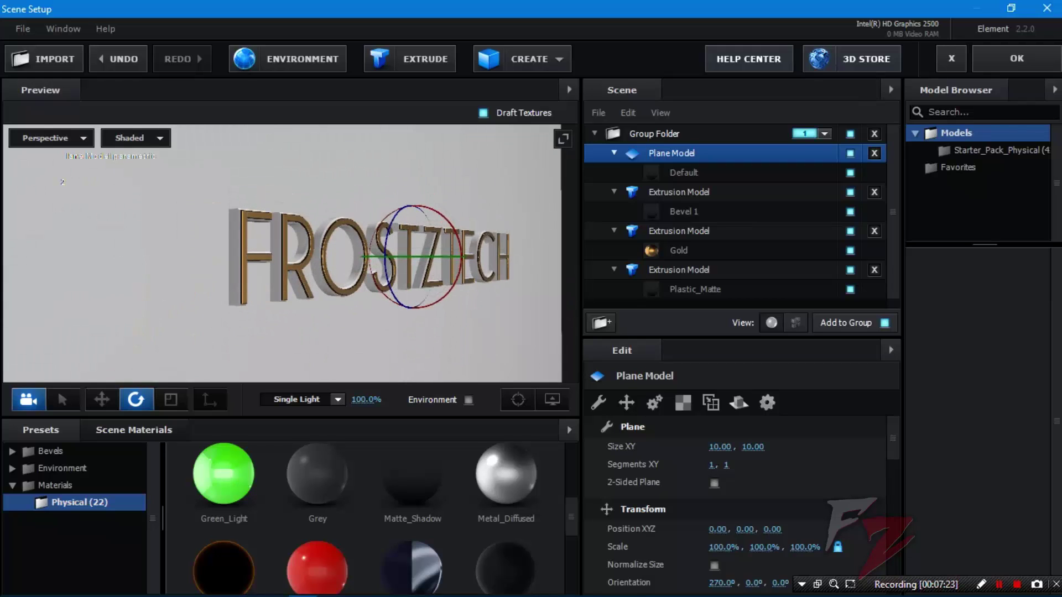
scroll(365, 517, "down", 3)
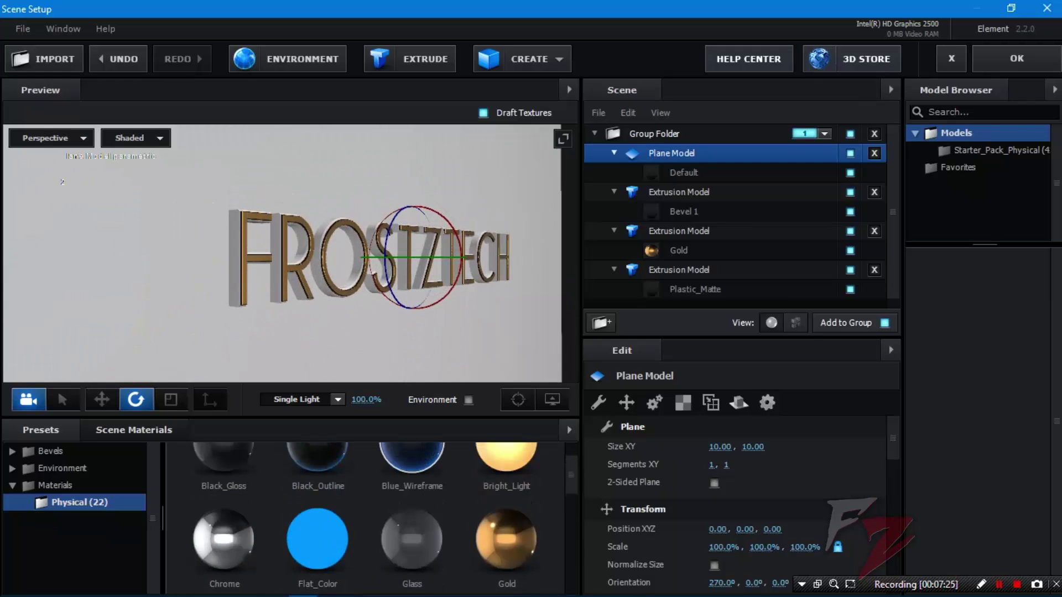
scroll(365, 517, "down", 5)
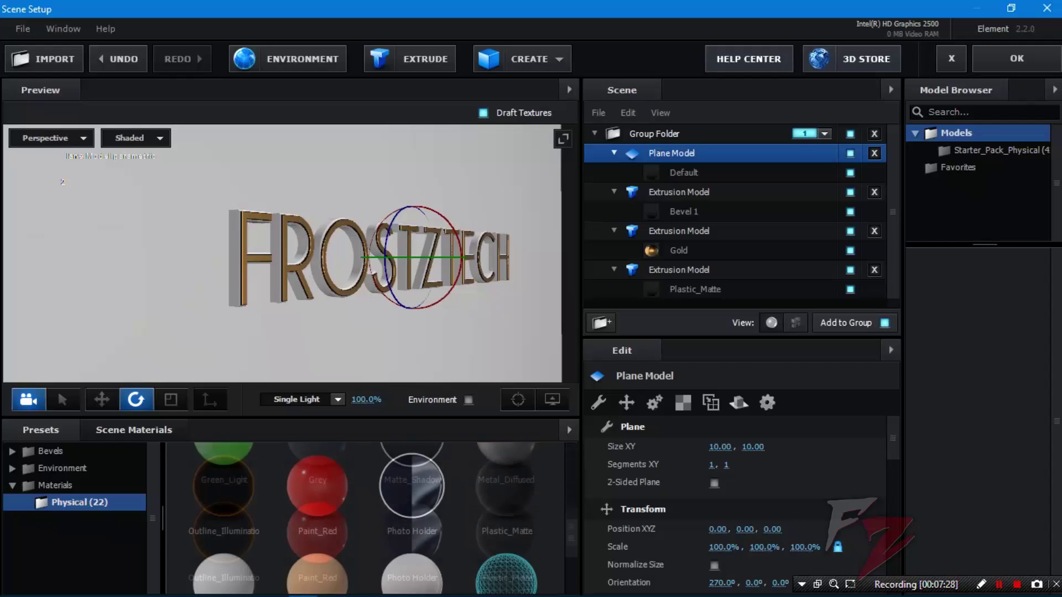
scroll(365, 517, "down", 4)
scroll(365, 517, "up", 6)
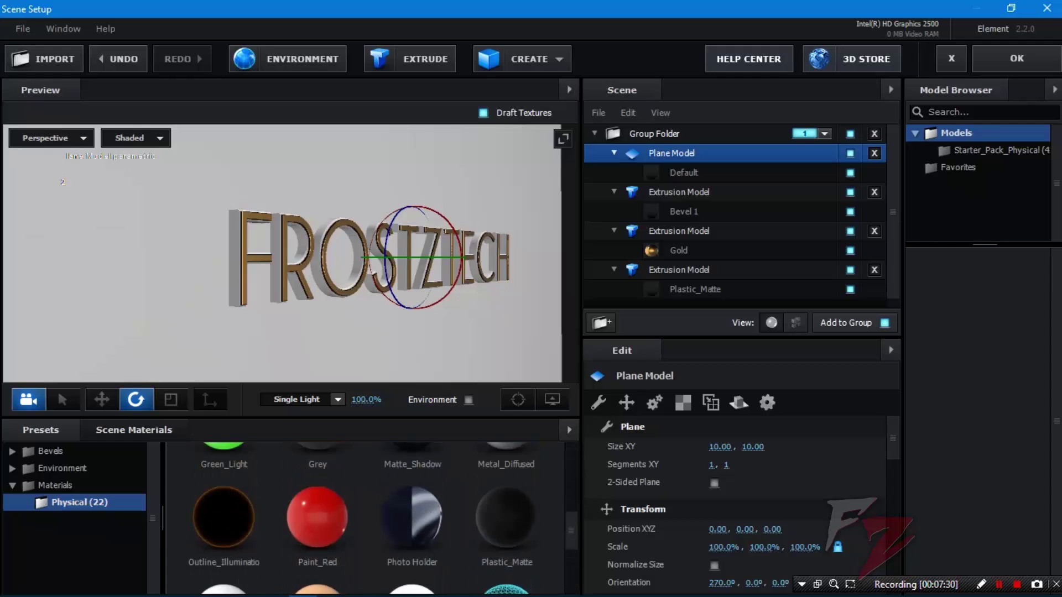
left_click_drag(506, 518, 246, 366)
Step: Try showing ambient occlusion in the preview to judge the shading between the FROSTZTECH letters and the background plane
scroll(291, 254, "up", 5)
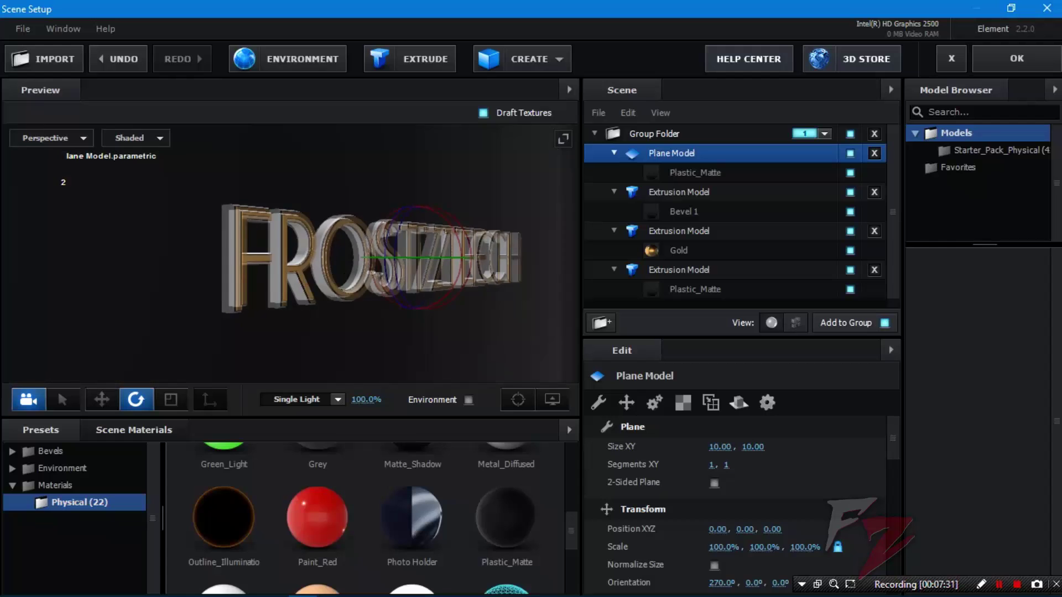
scroll(291, 253, "down", 3)
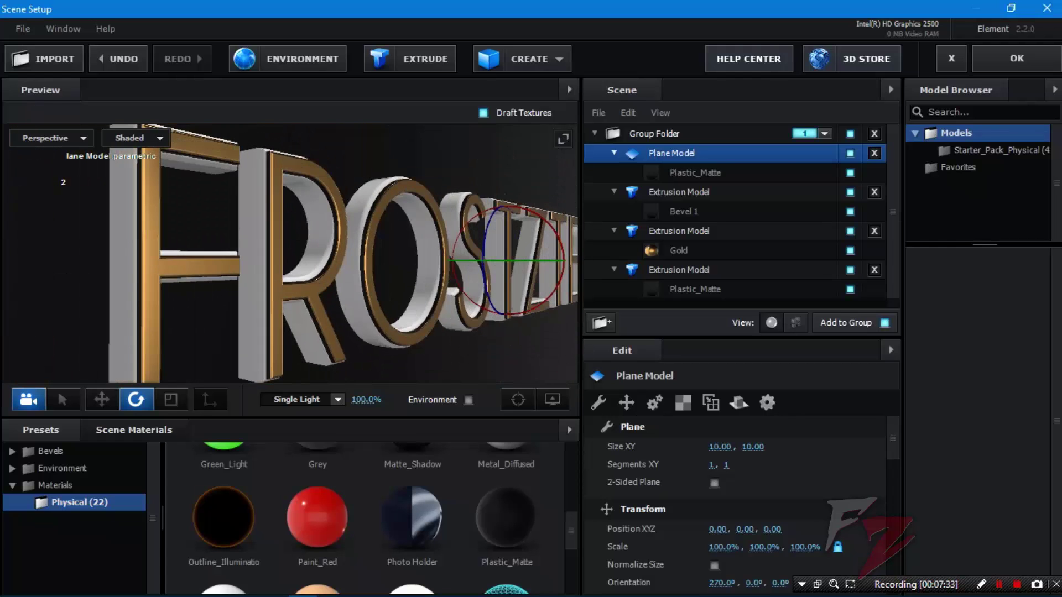
left_click(552, 399)
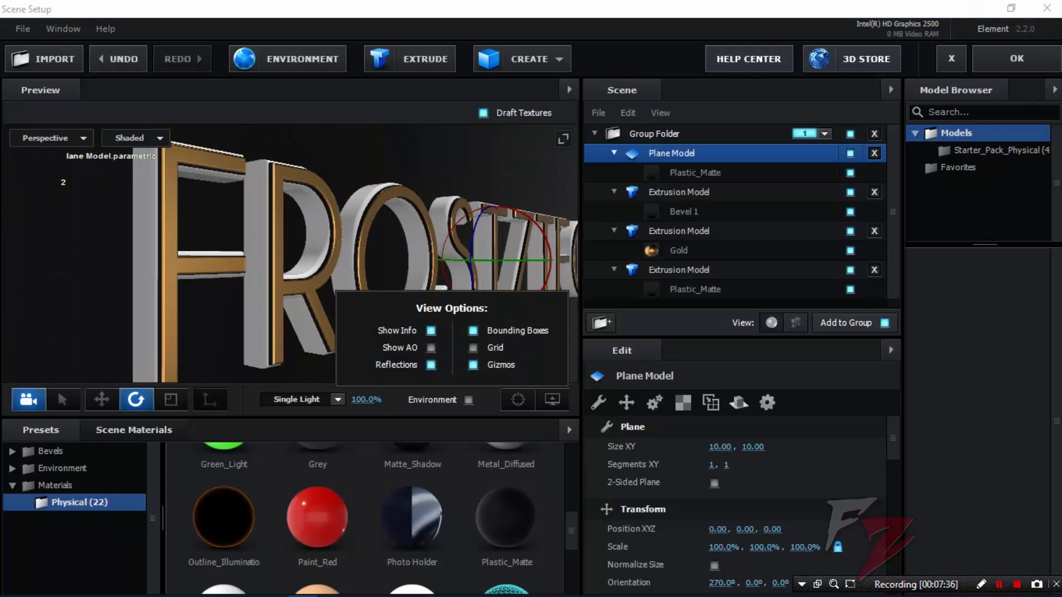
left_click(430, 347)
left_click(551, 399)
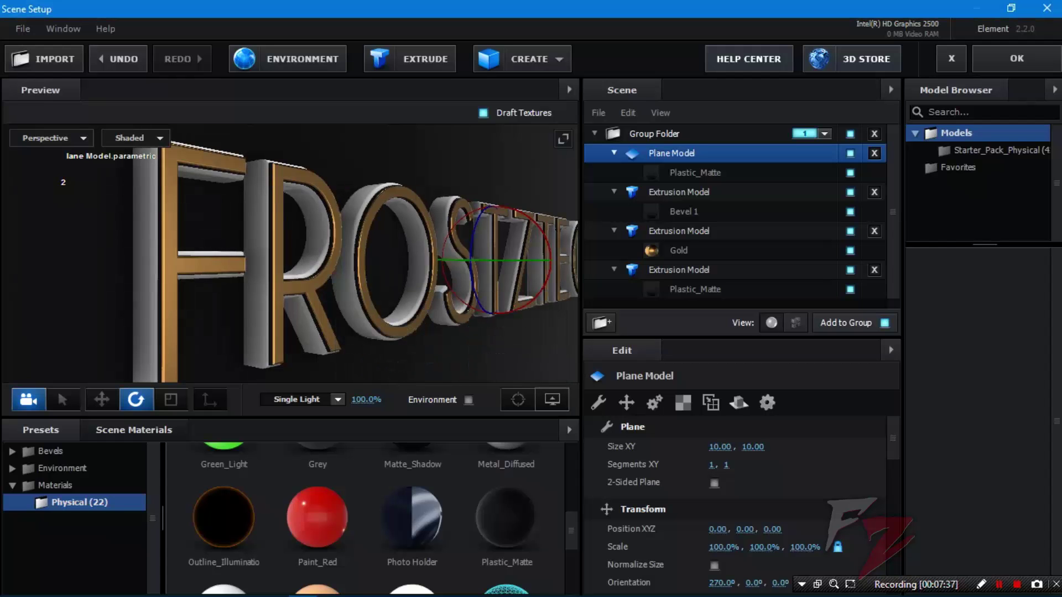
left_click_drag(343, 249, 376, 257)
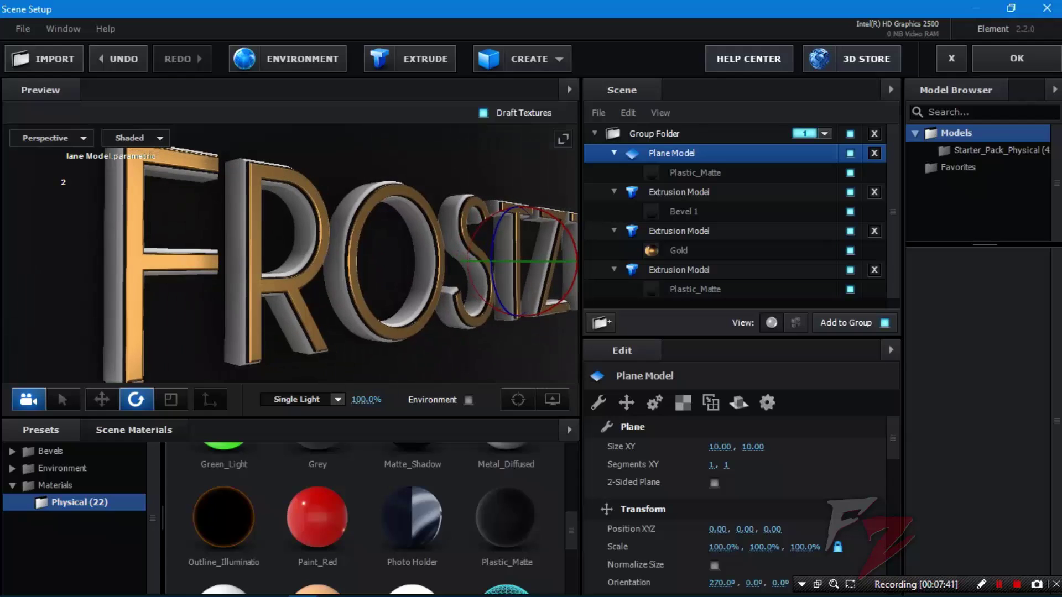
left_click(552, 399)
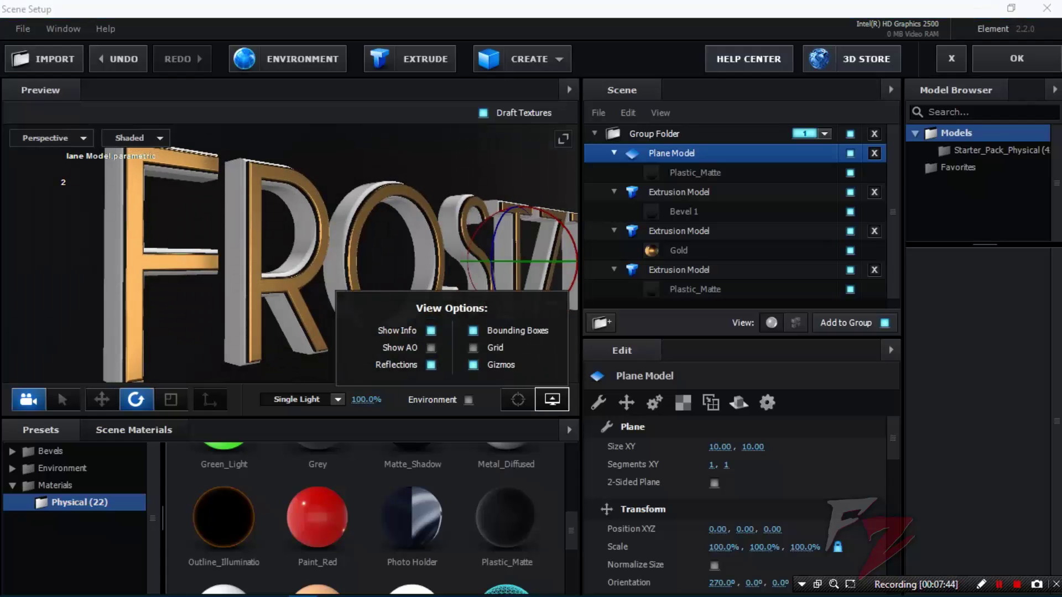
left_click(552, 399)
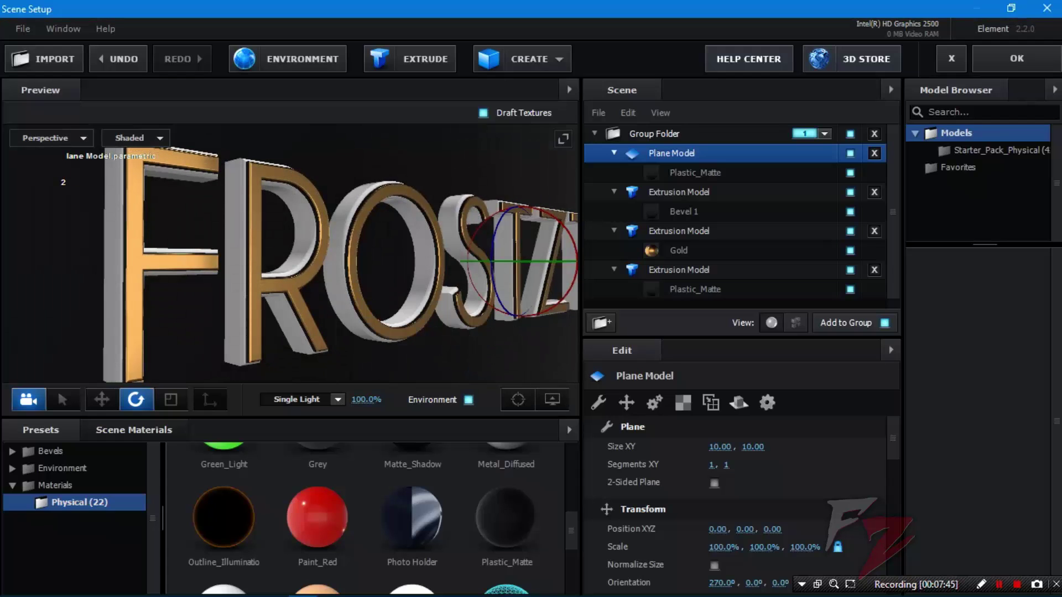
Step: Remove the Group Folder's assignment to group 1
mouse_move(290, 255)
left_mouse_down()
mouse_move(420, 254)
mouse_move(287, 257)
mouse_move(421, 257)
mouse_move(307, 259)
left_mouse_up()
scroll(298, 257, "down", 5)
scroll(299, 257, "down", 2)
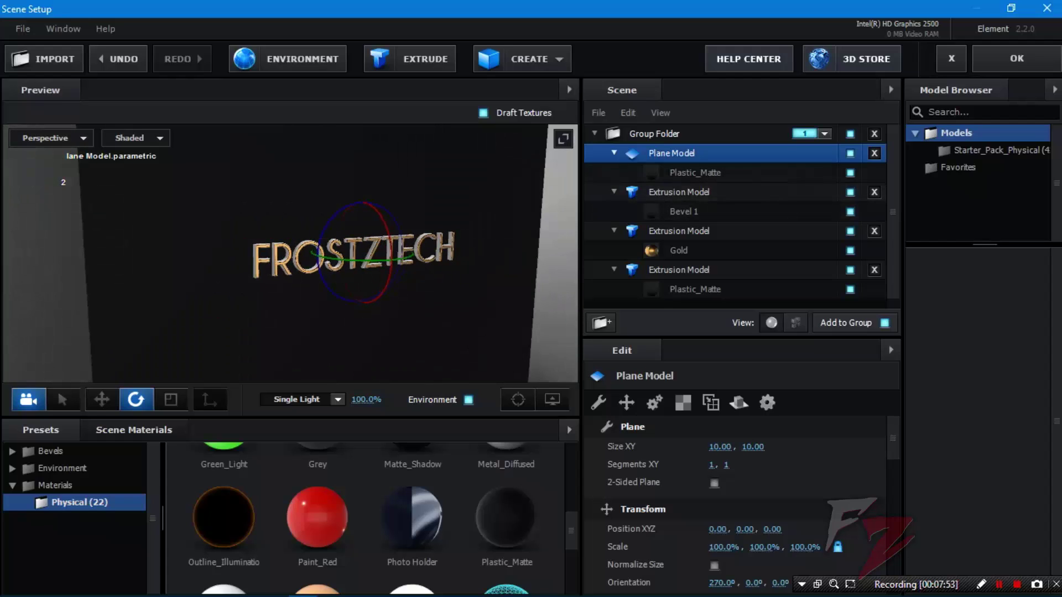
left_click(654, 134)
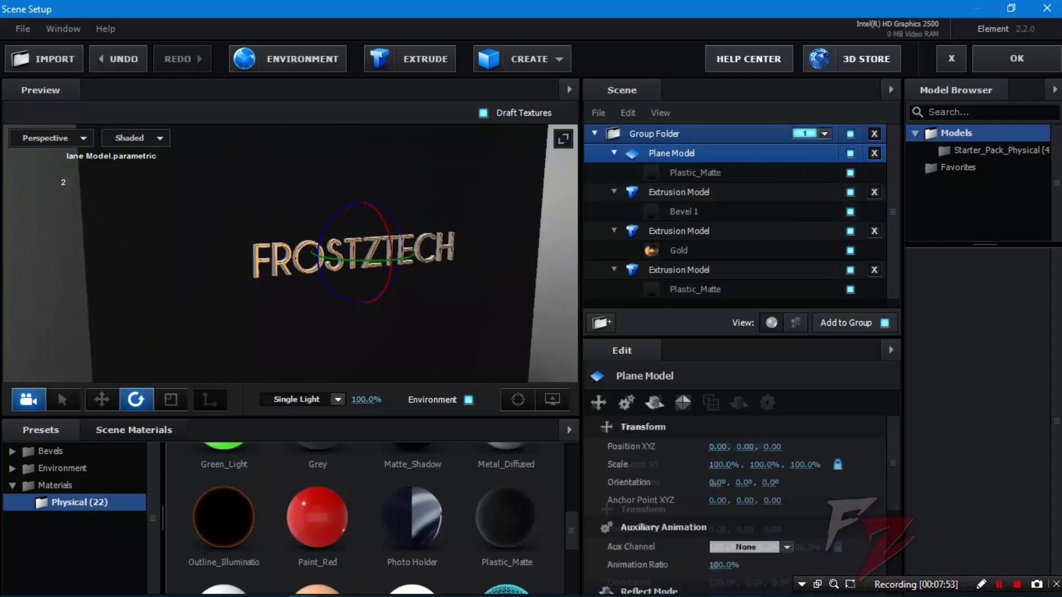
left_click(824, 134)
left_click(807, 157)
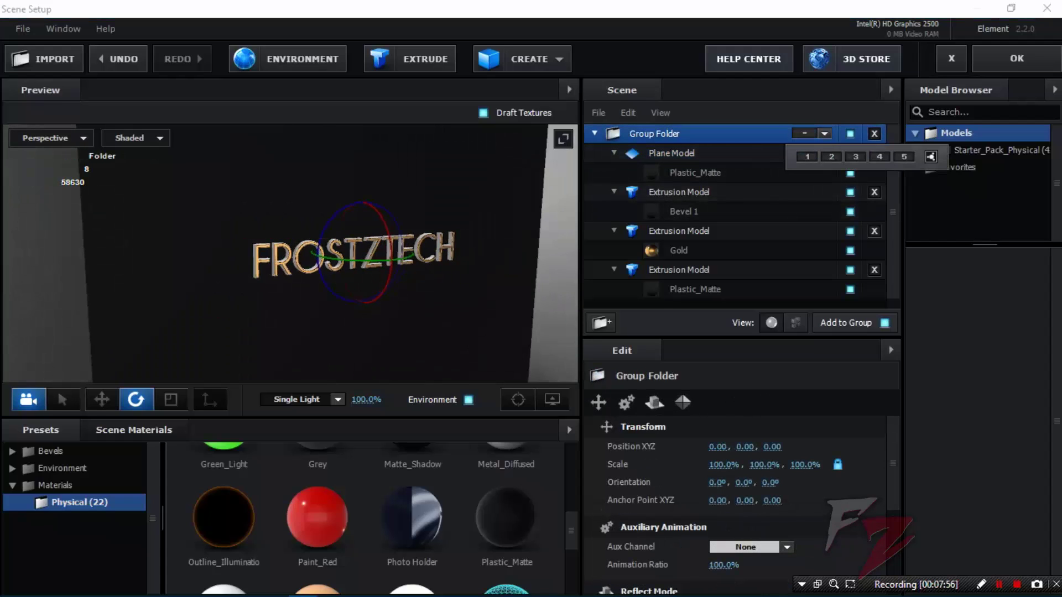
Step: Examine the text layers against the background plane in the preview, from close up and from farther away
left_click(671, 153)
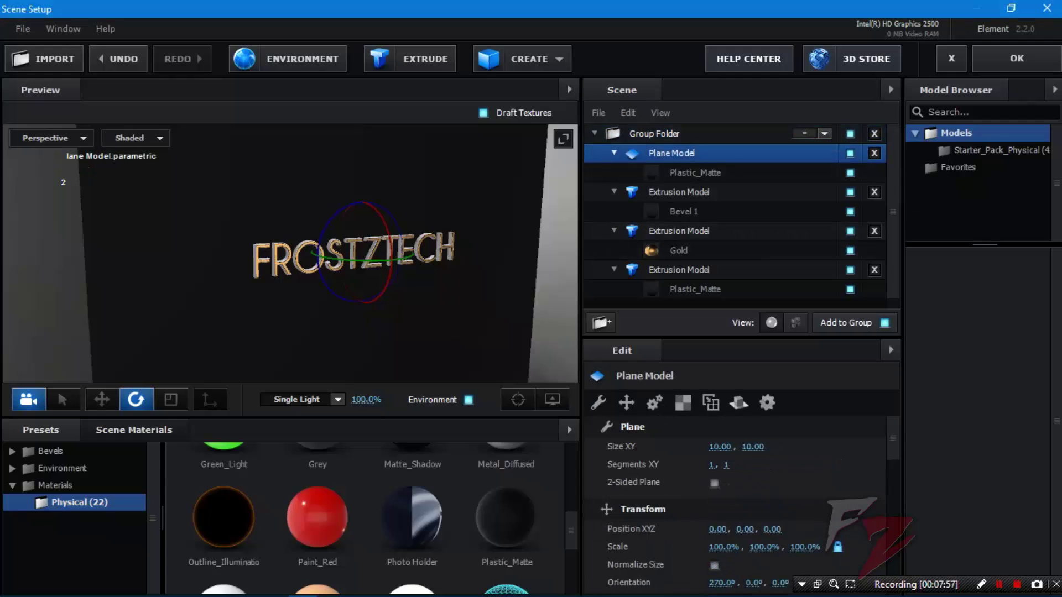
scroll(382, 255, "up", 6)
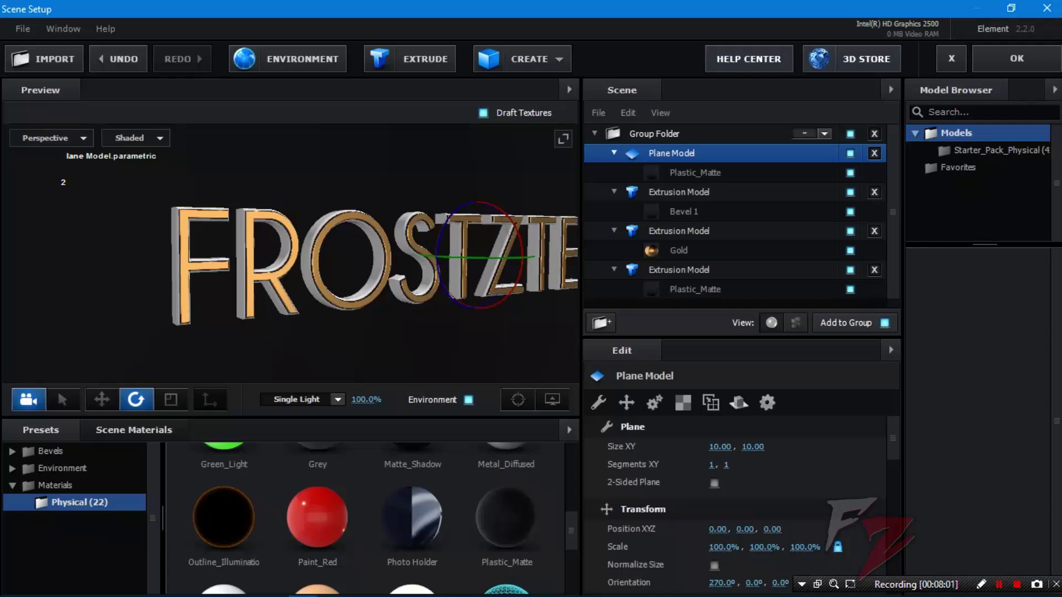
scroll(290, 252, "up", 6)
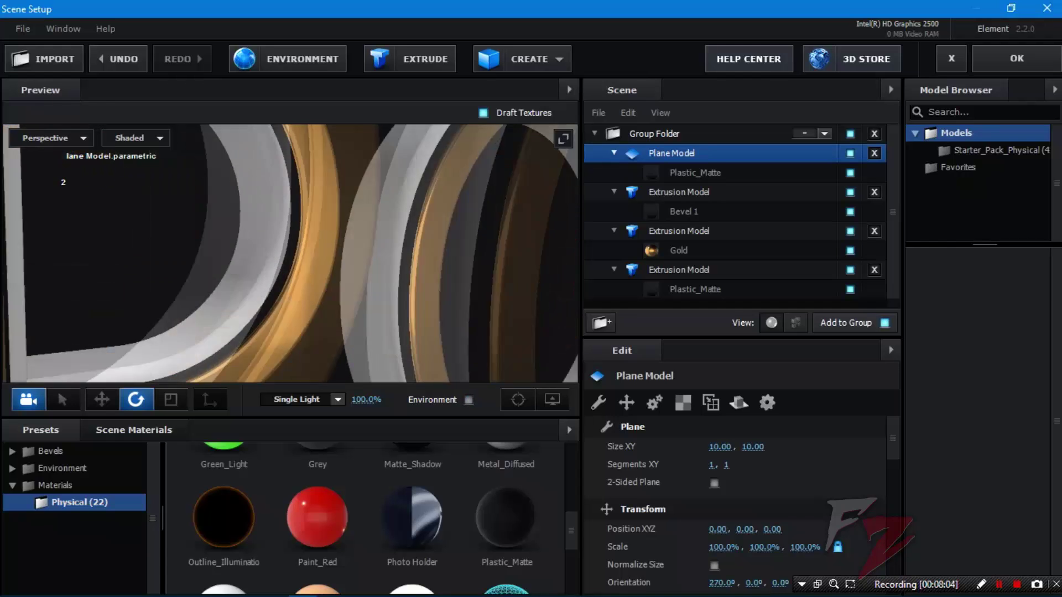
scroll(290, 253, "up", 5)
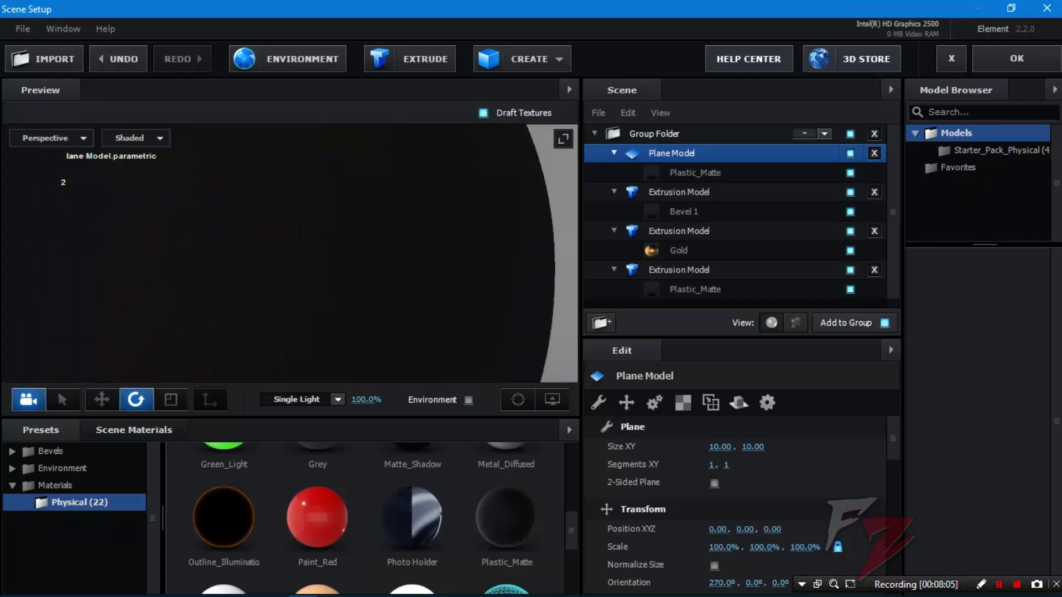
scroll(290, 253, "up", 2)
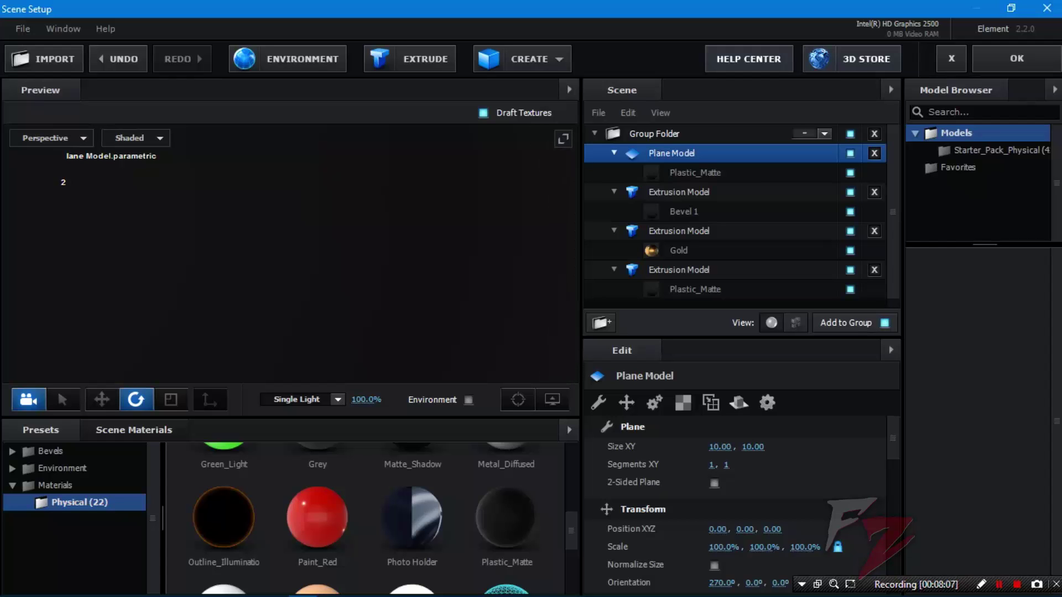
scroll(290, 253, "down", 8)
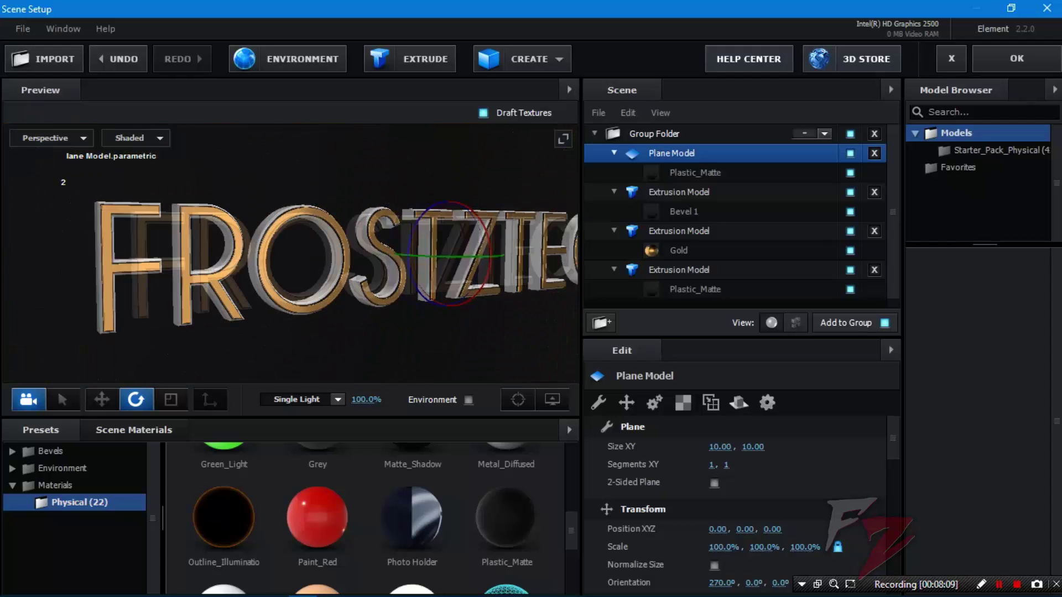
scroll(291, 253, "down", 3)
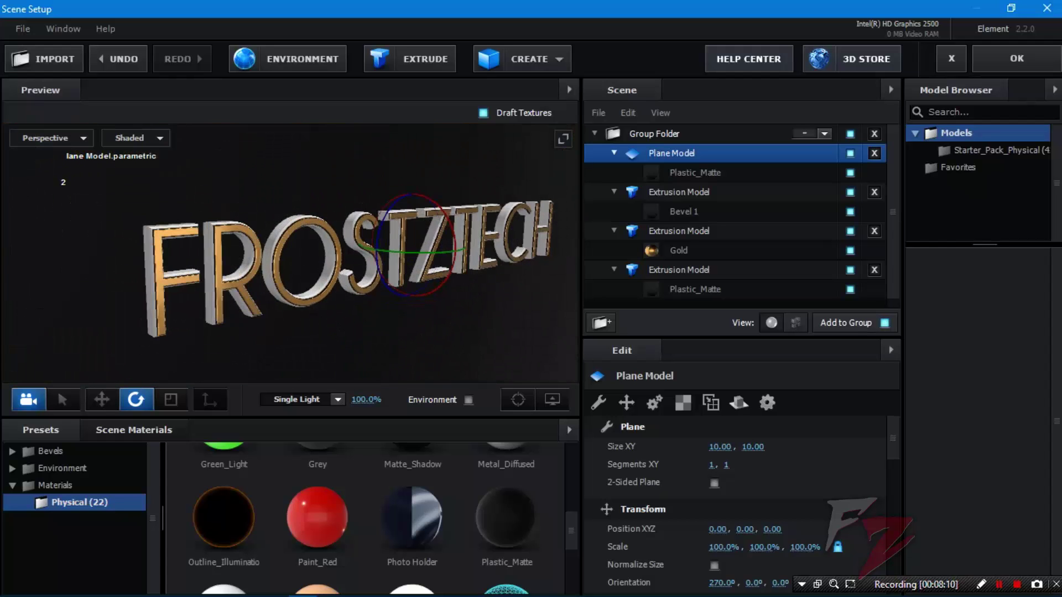
left_click_drag(291, 252, 295, 252)
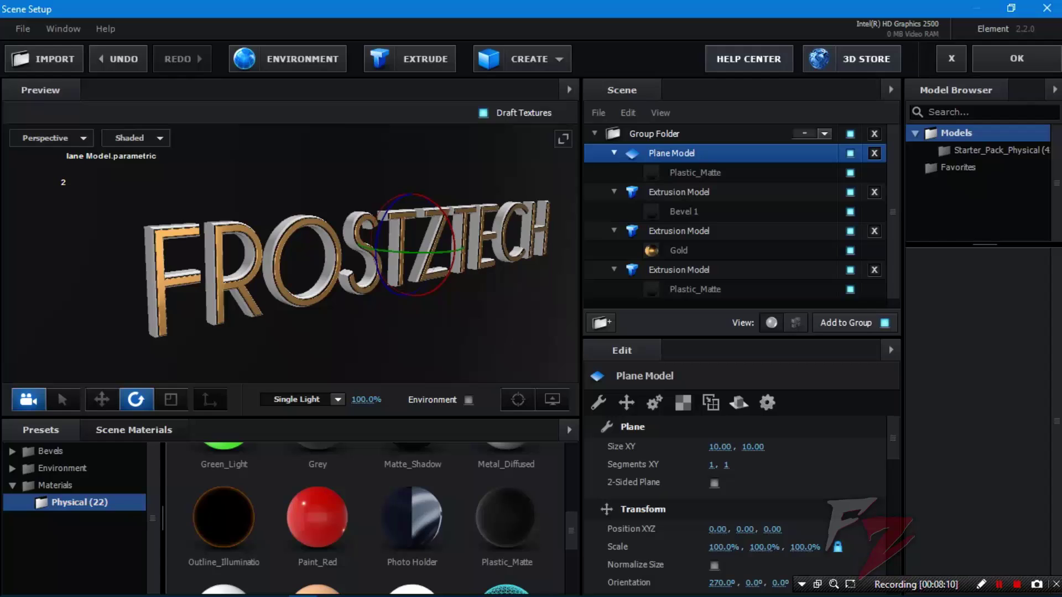
Step: Set the Diffuse Color of the background plane's Plastic_Matte material to dark grey 232323
left_click(695, 172)
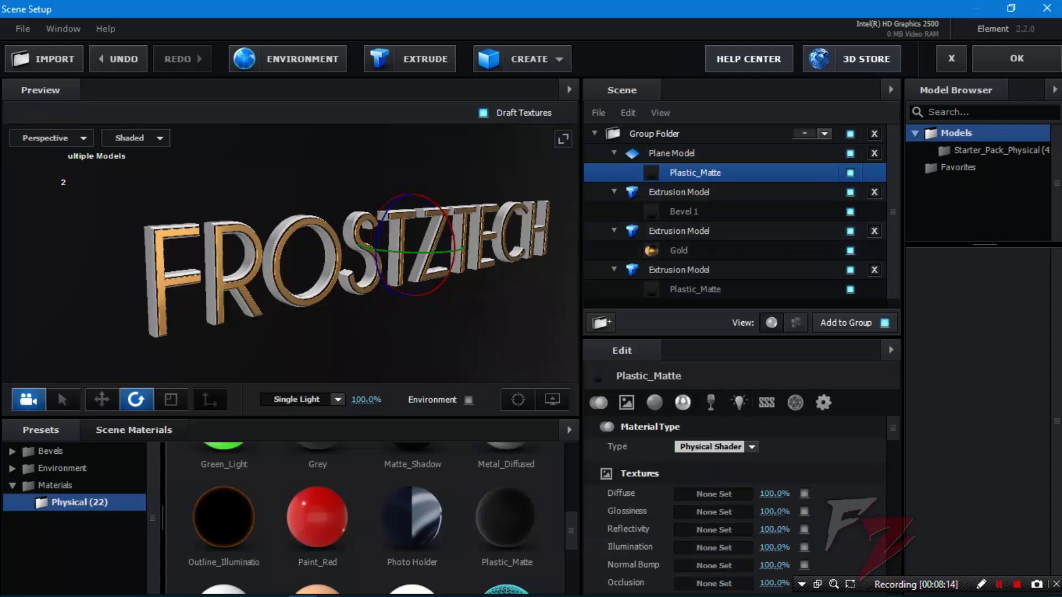
left_click(740, 446)
left_click(733, 469)
scroll(686, 477, "down", 3)
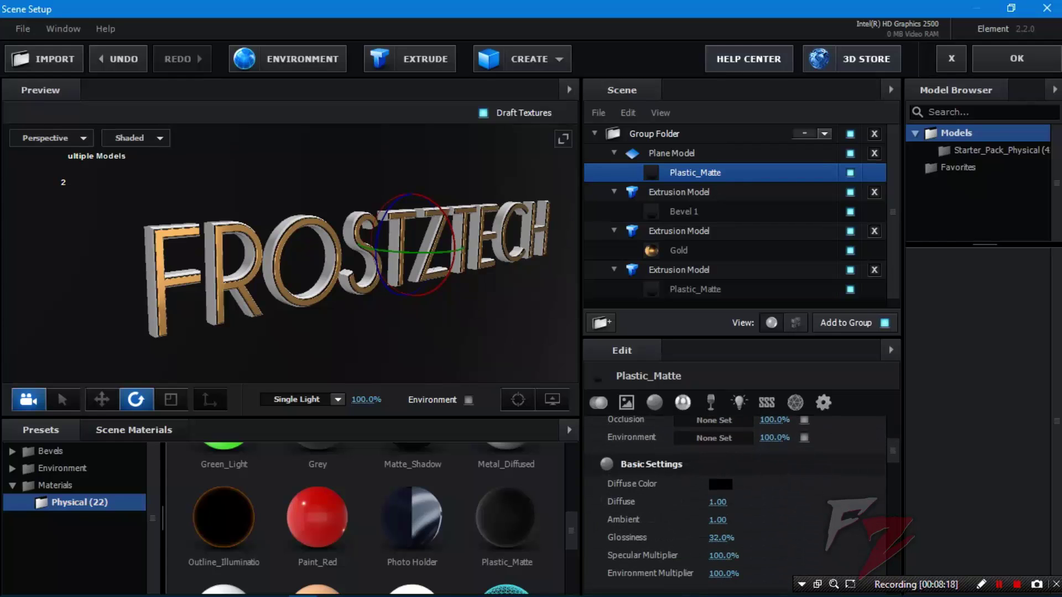
left_click(720, 485)
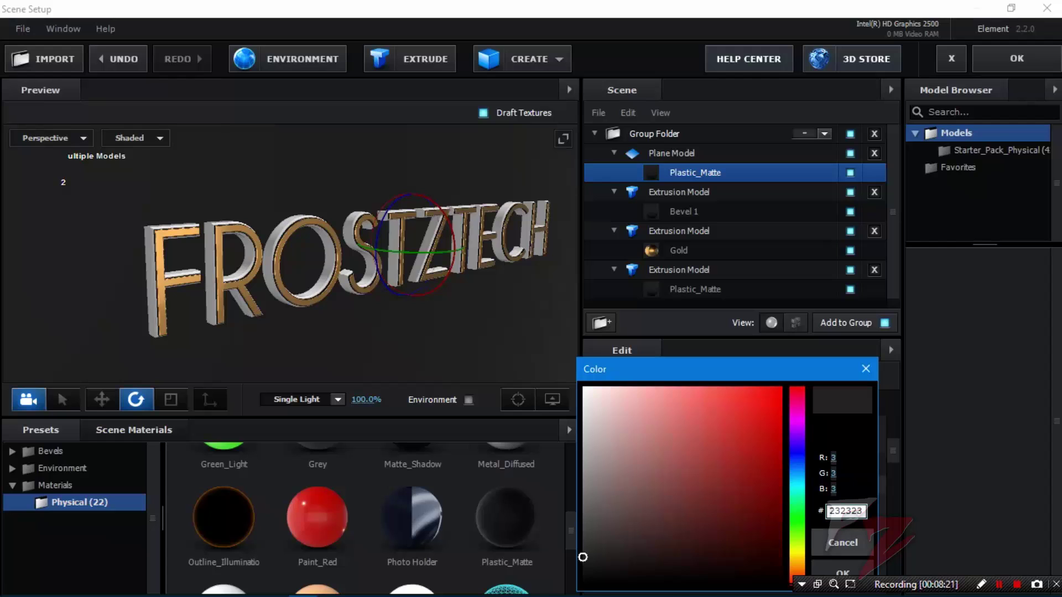
left_click(842, 543)
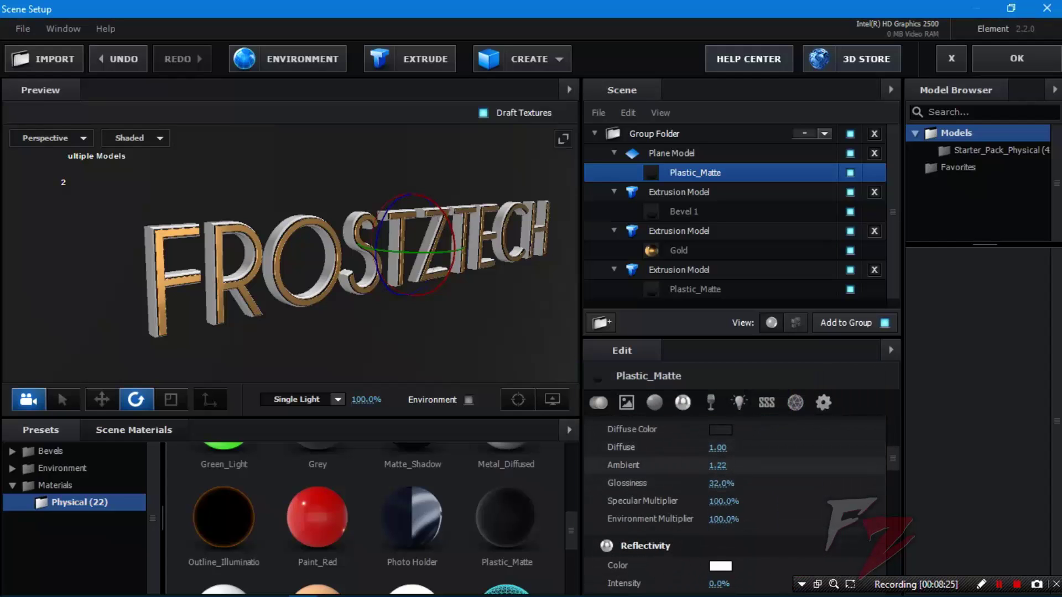
Step: Set the plane material's Ambient to 2 and its Diffuse to 1.5
left_click(718, 466)
type("2")
key("Return")
left_click(718, 448)
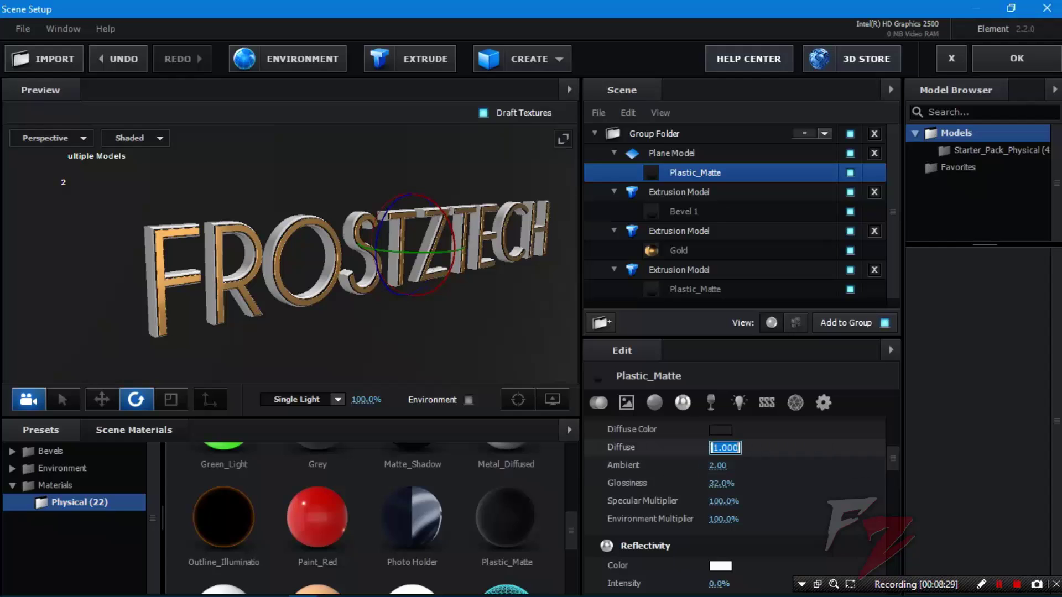
type("1.5")
key("Return")
Step: Try a Reflectivity Intensity of 97% on the plane's material, and reset it to 0%
scroll(735, 498, "down", 3)
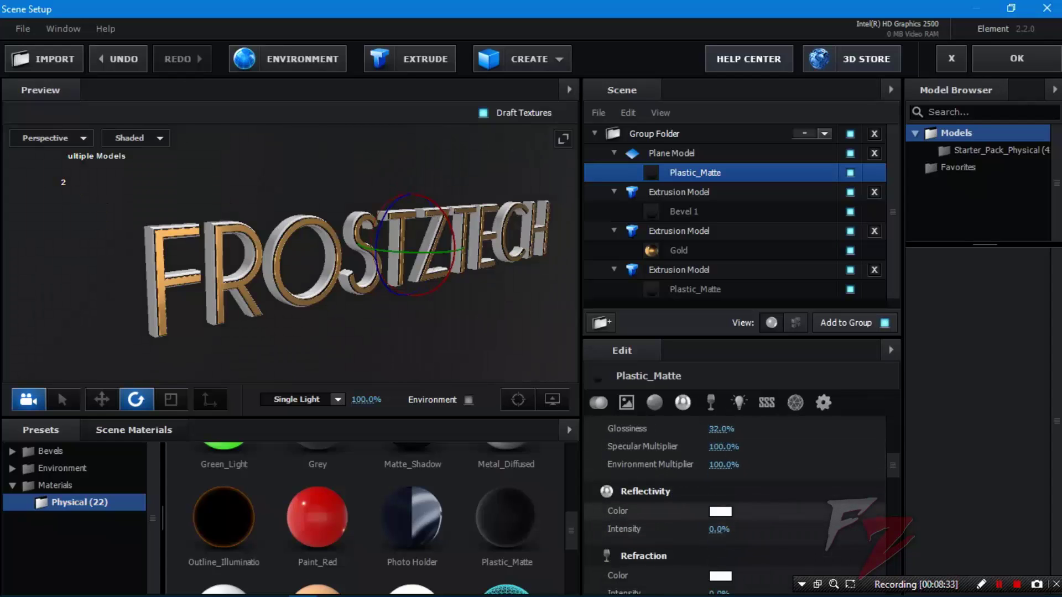
left_click_drag(719, 529, 773, 529)
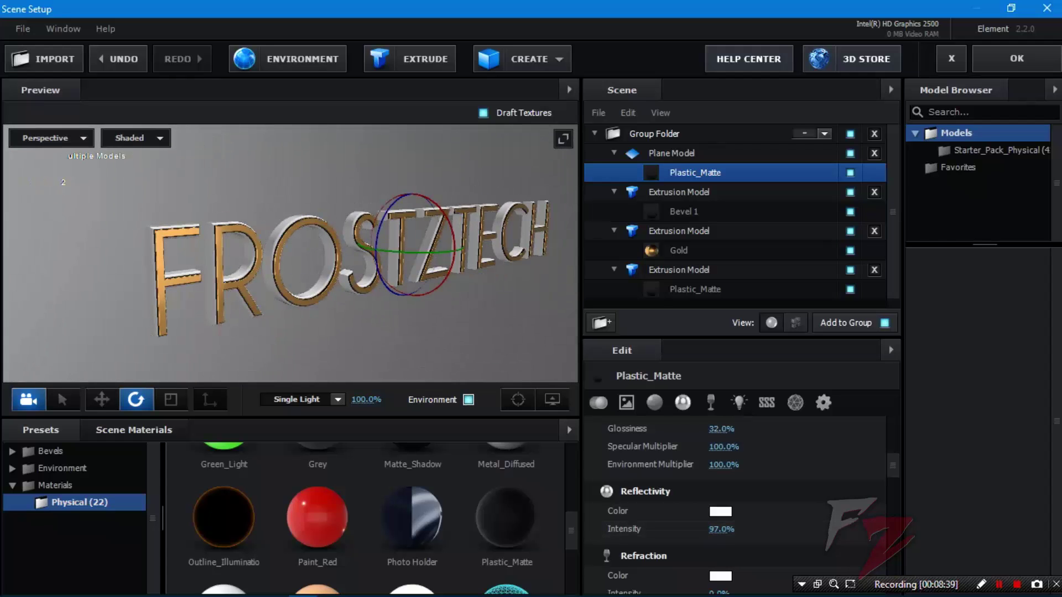
left_click_drag(233, 310, 282, 308)
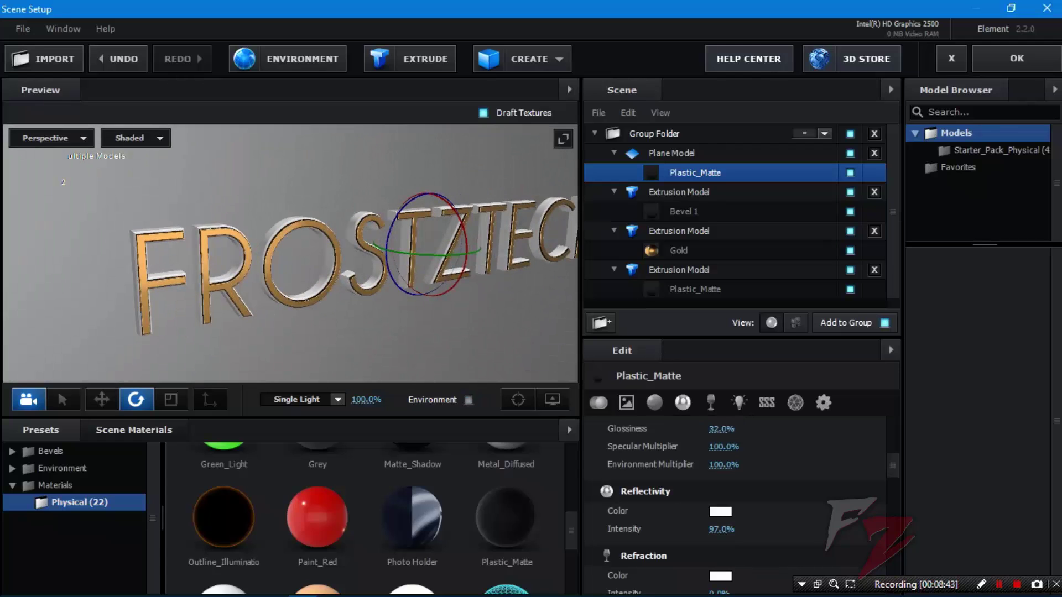
left_click(722, 529)
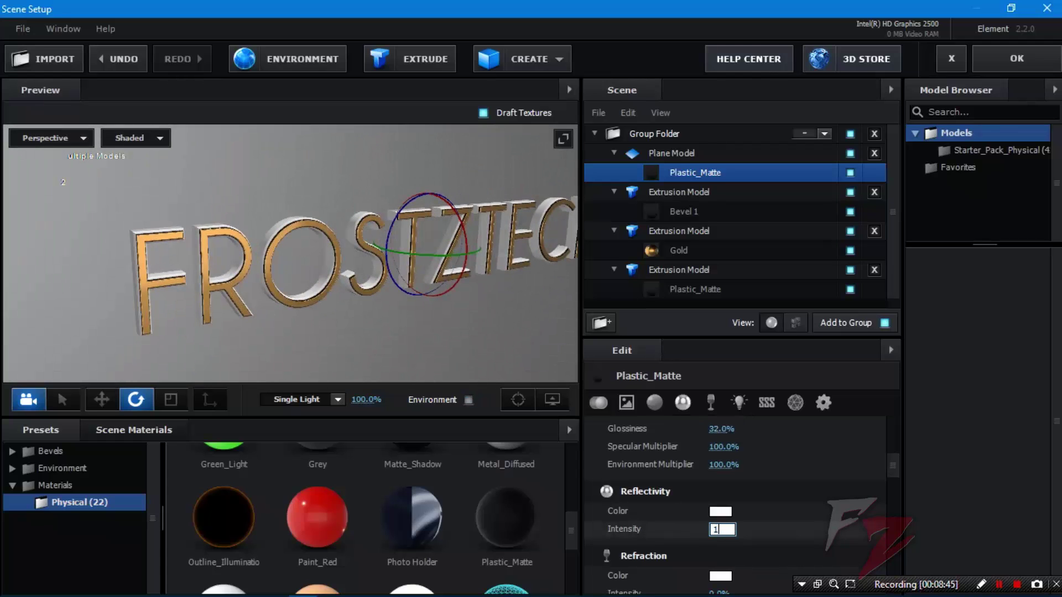
key("Return")
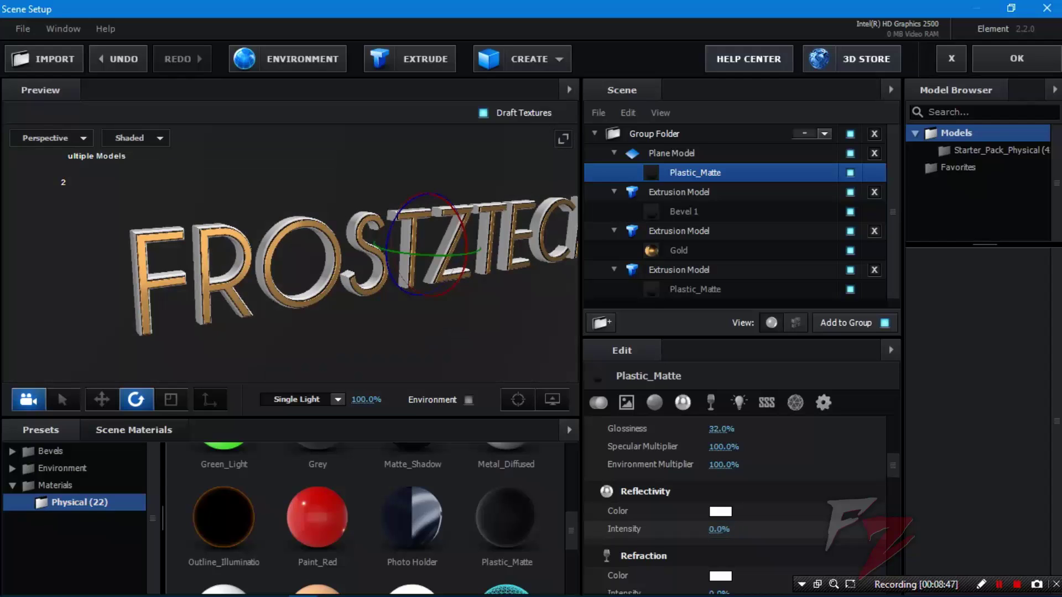
Step: Inspect the text layers' materials, checking the refraction, illumination and reflectivity settings of Bevel 1
left_click(684, 211)
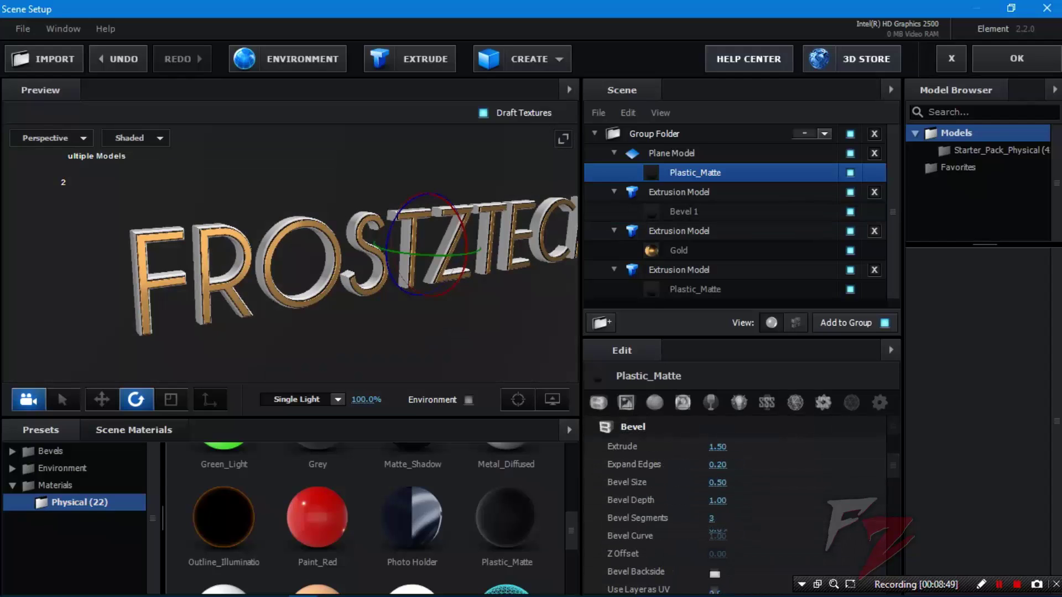
left_click(680, 250)
left_click(694, 289)
left_click(684, 212)
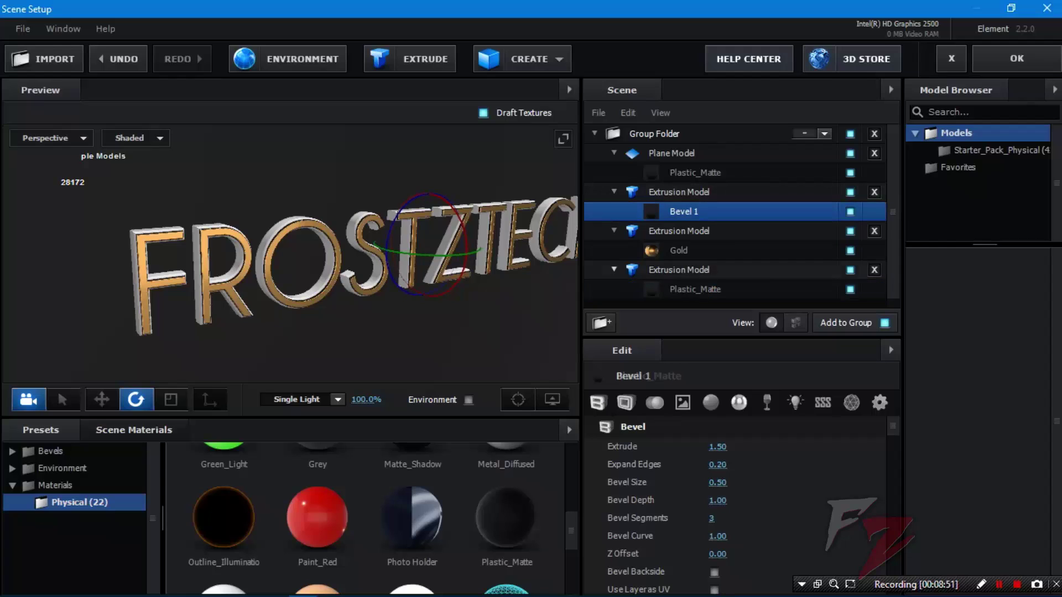
left_click(767, 402)
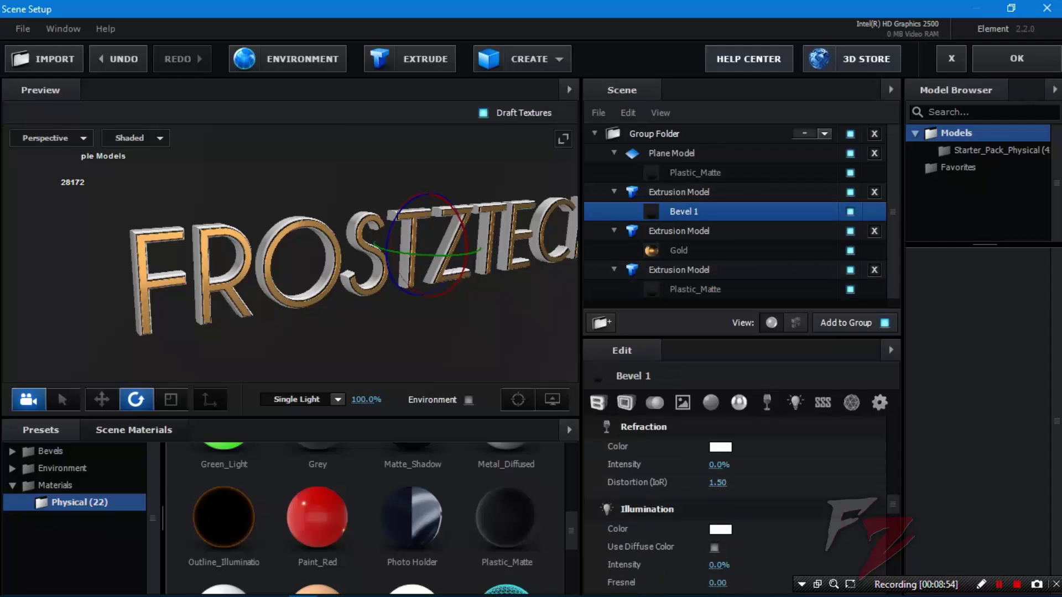
scroll(703, 486, "down", 3)
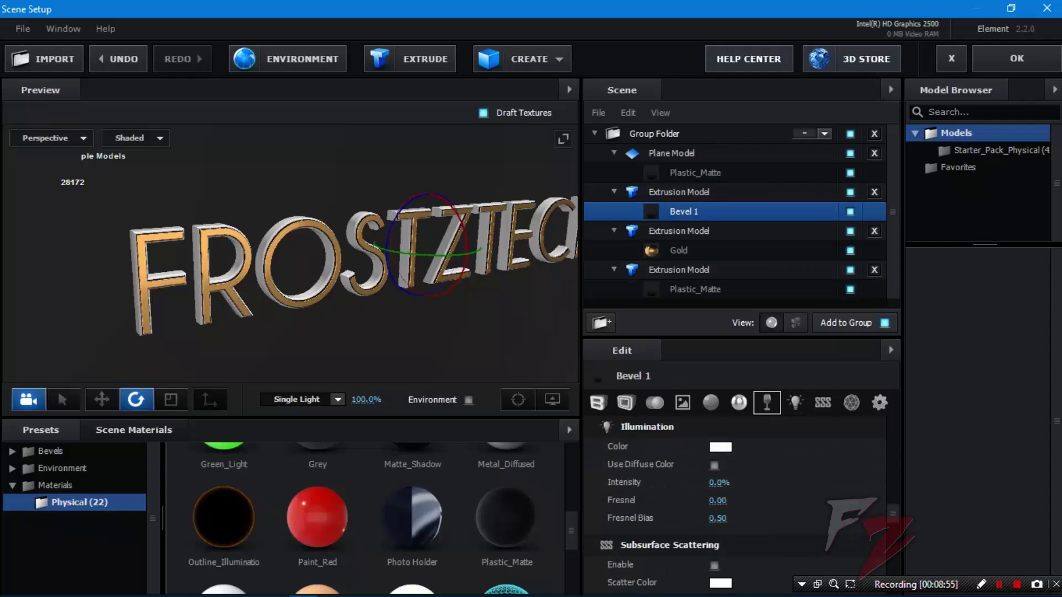
left_click(739, 402)
mouse_move(719, 465)
left_mouse_down()
mouse_move(785, 465)
mouse_move(713, 465)
left_mouse_up()
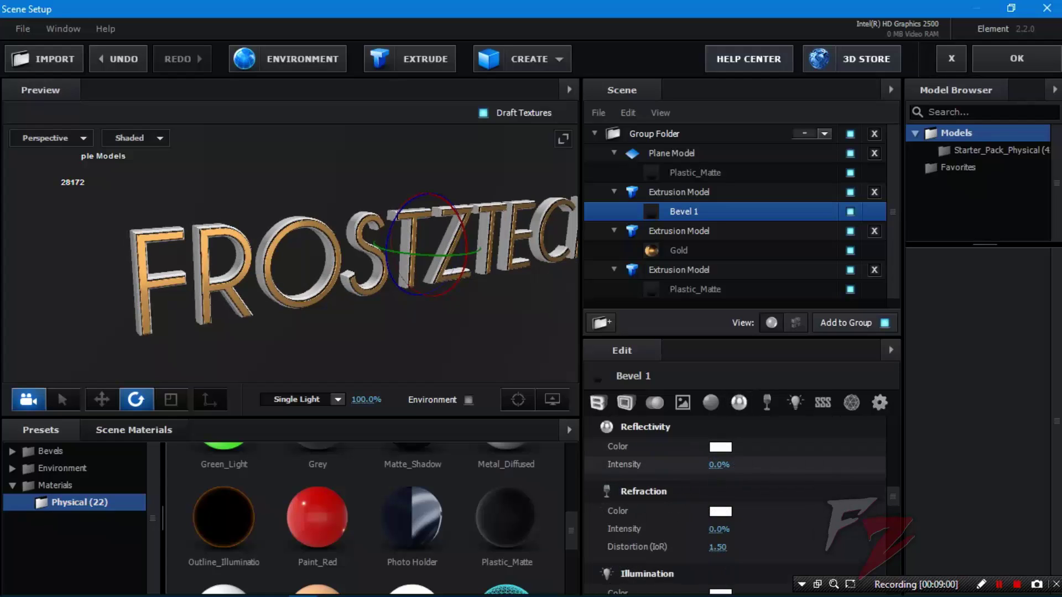
Step: Review the background plane's Plastic_Matte material settings, from refraction through the advanced options back to its texture slots
left_click(695, 173)
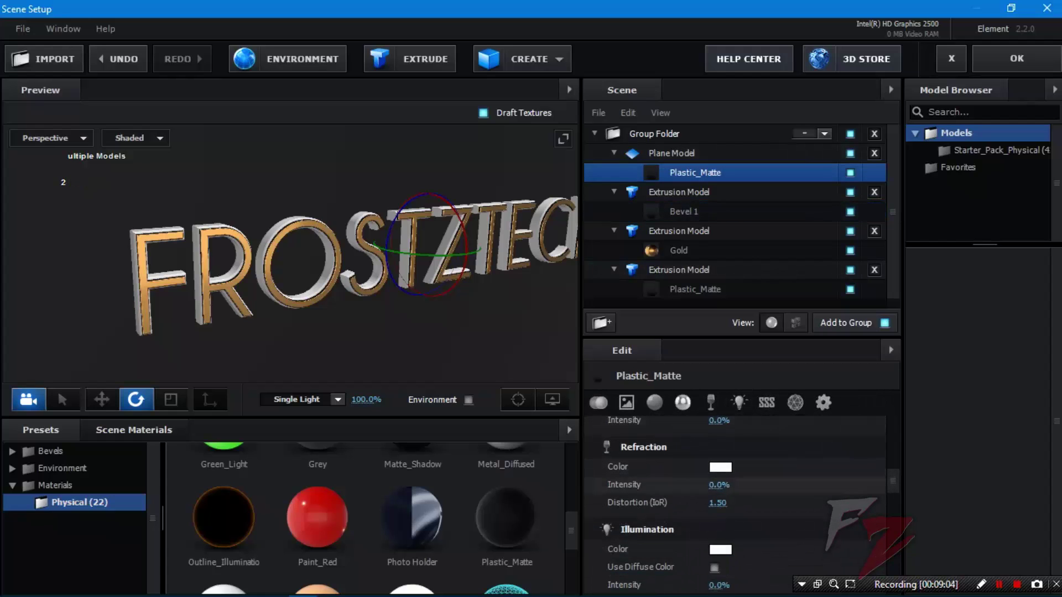
scroll(735, 498, "down", 5)
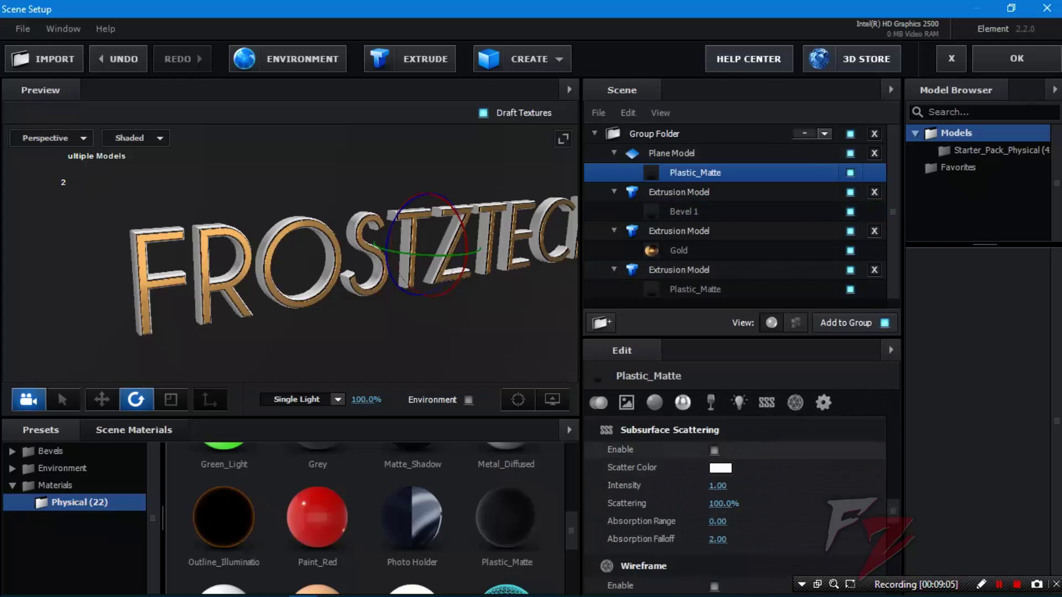
scroll(736, 497, "down", 8)
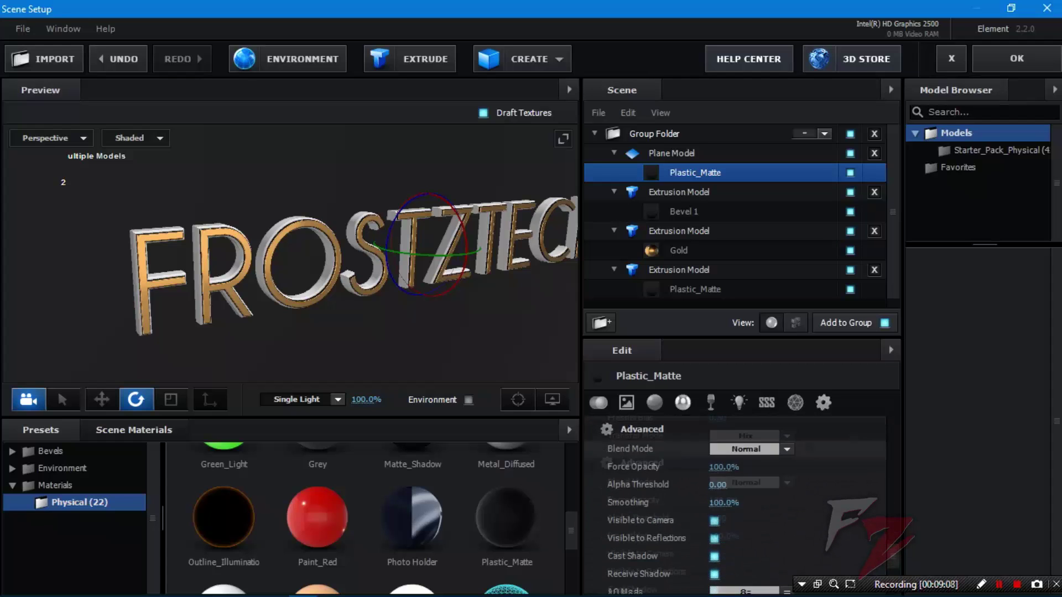
scroll(735, 497, "down", 8)
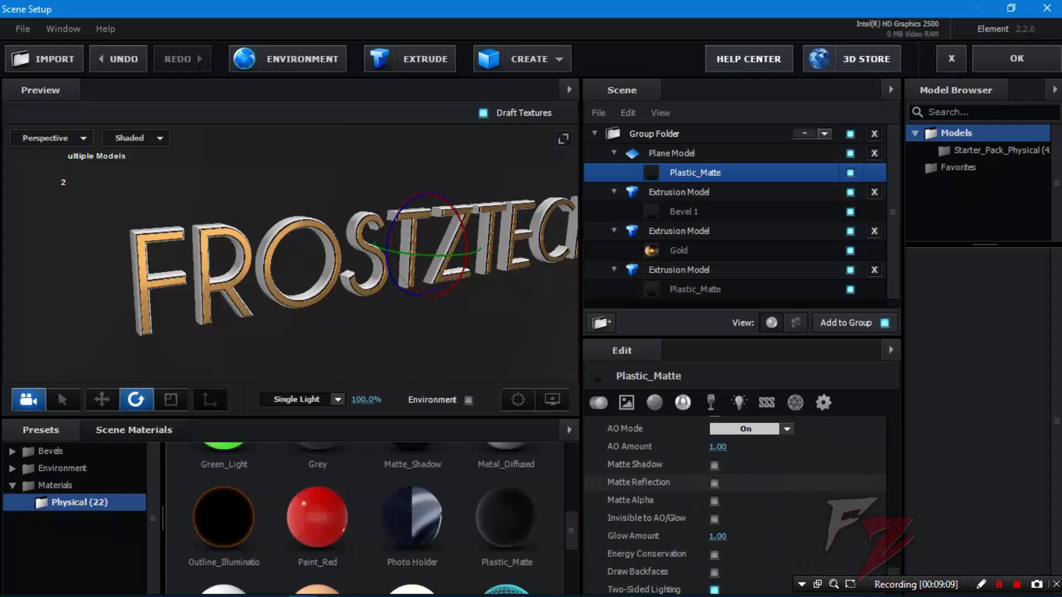
scroll(735, 497, "up", 10)
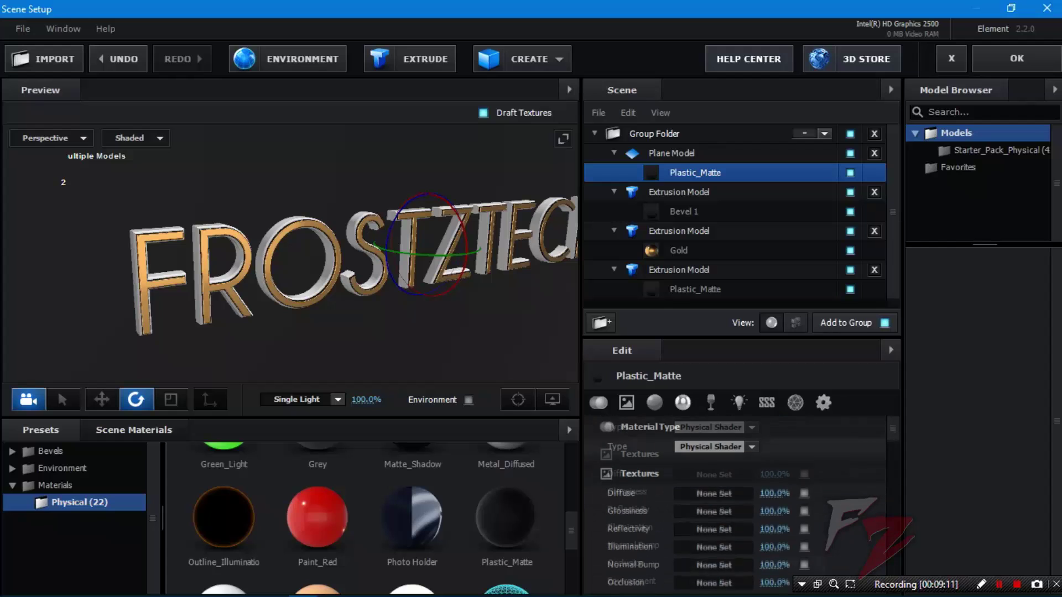
Step: Switch to Chrome and search Google Images for "noise hi res"
left_click(274, 585)
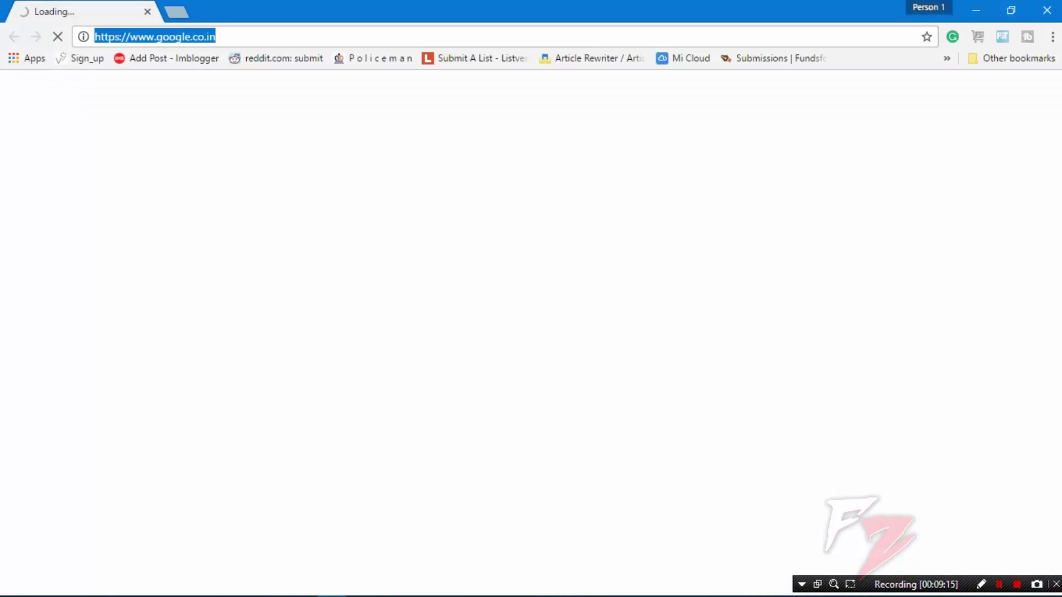
type("noise")
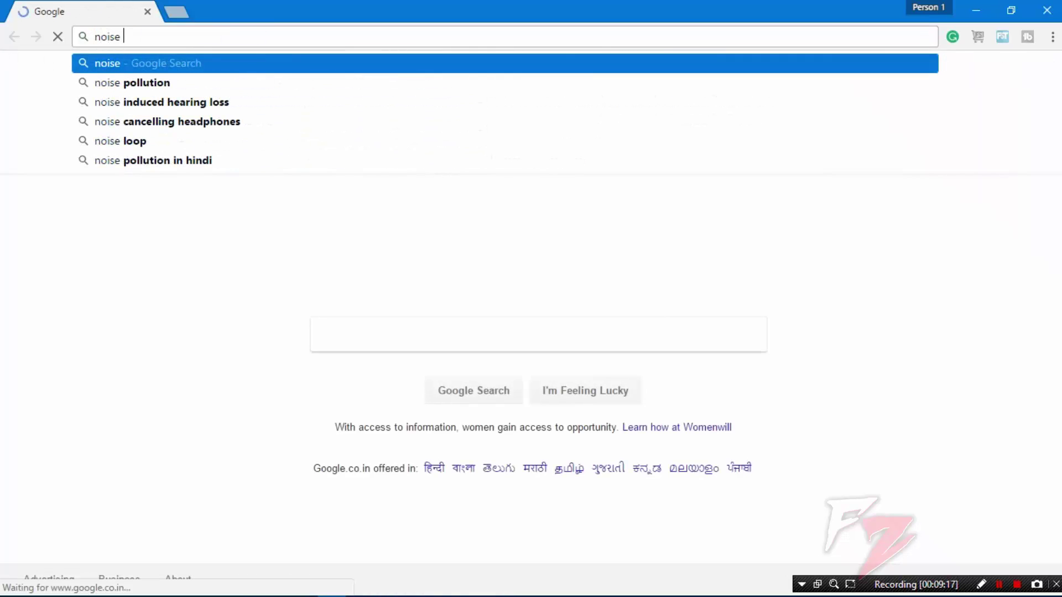
type(" hi")
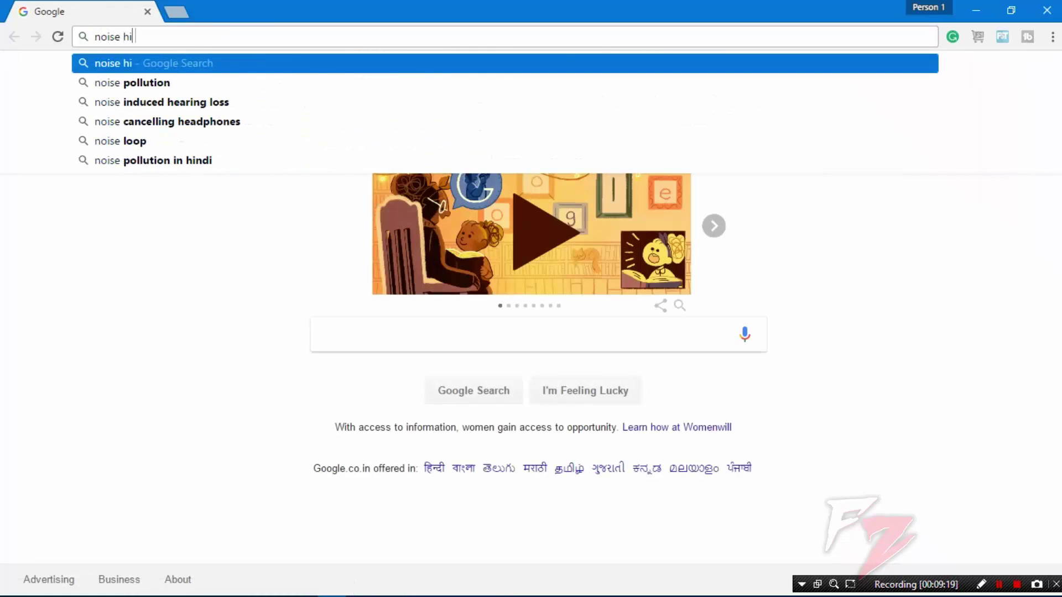
type(" res")
key("Return")
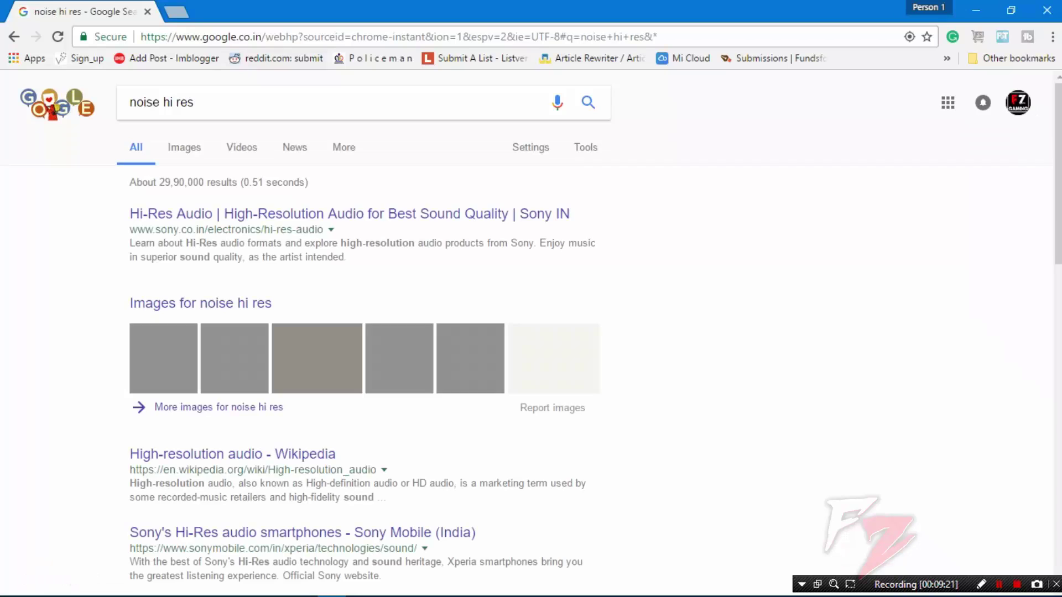
left_click(184, 147)
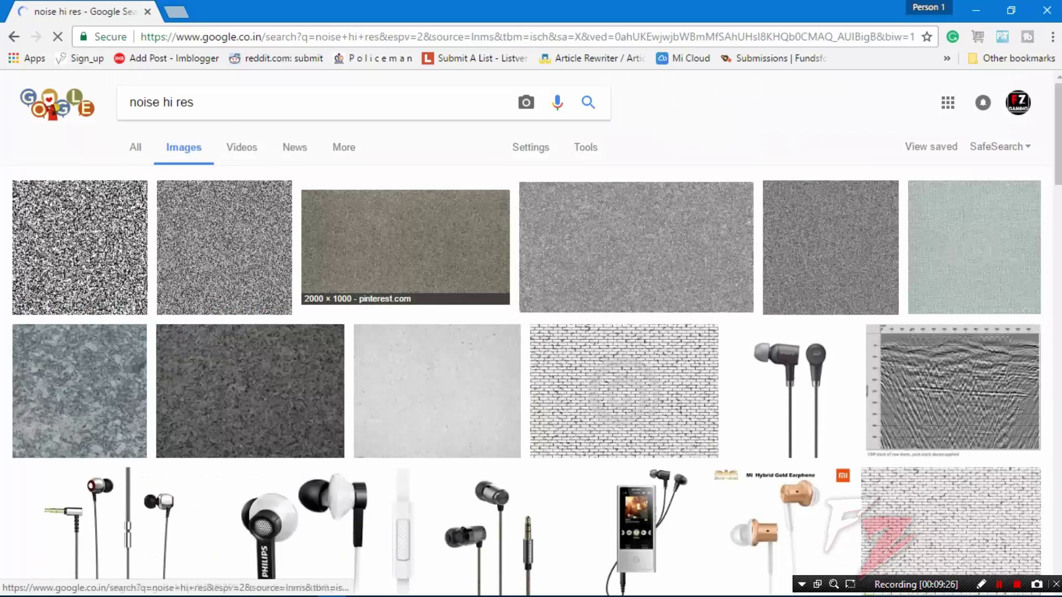
Step: Open the 1280 × 720 white noise image at full size and save it to the Desktop as Noise
left_click(636, 247)
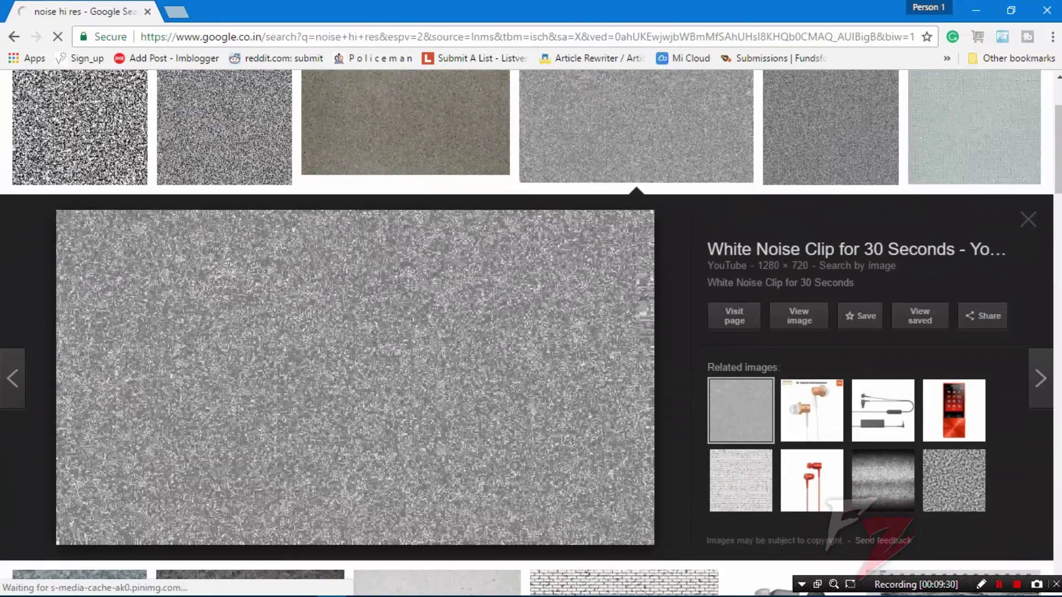
left_click(799, 315)
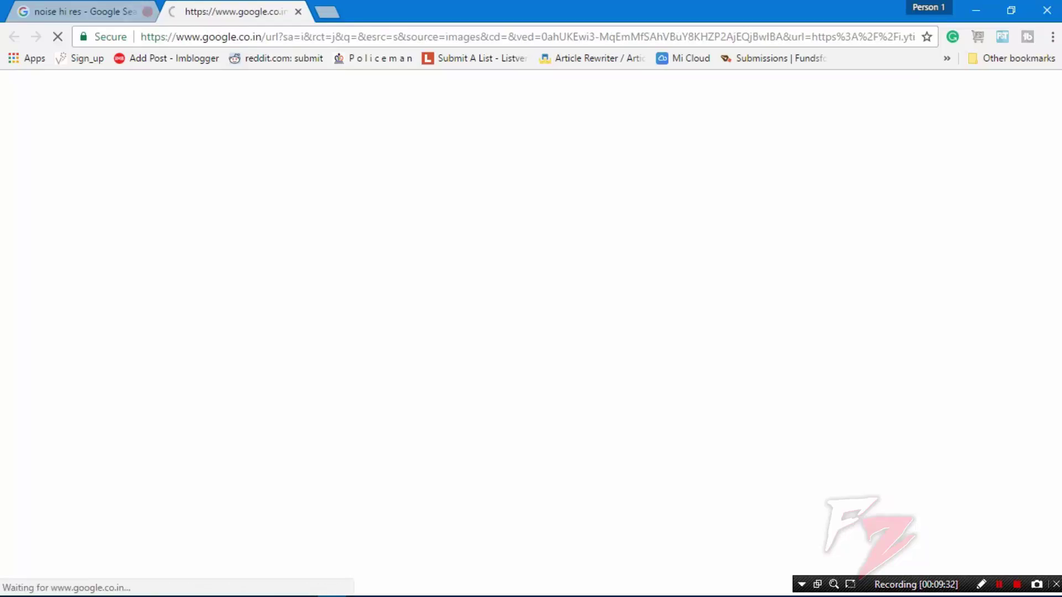
left_click(148, 11)
right_click(299, 158)
left_click(351, 188)
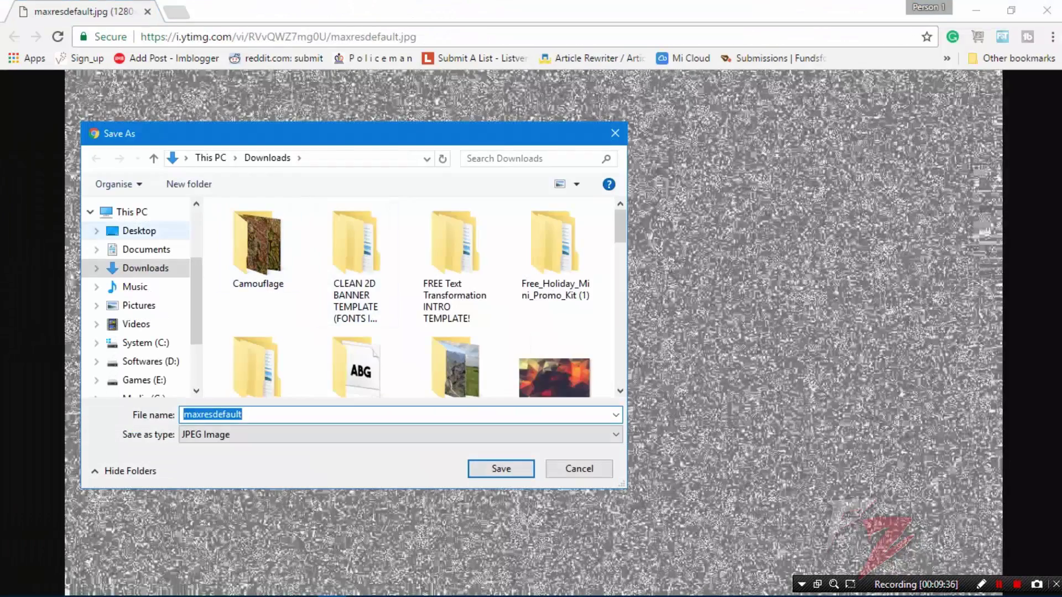
left_click(139, 230)
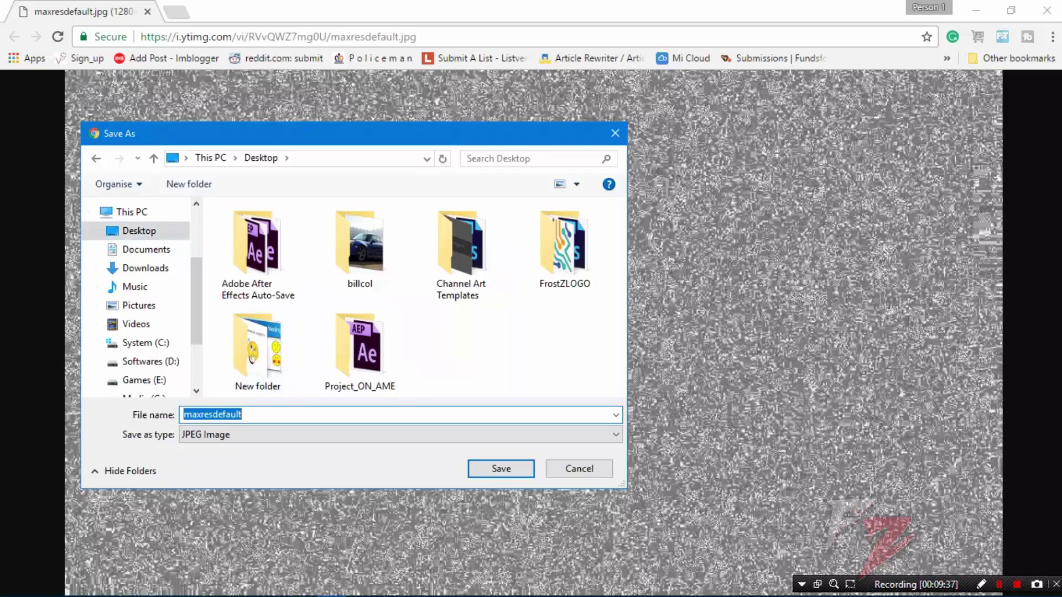
type("Noise")
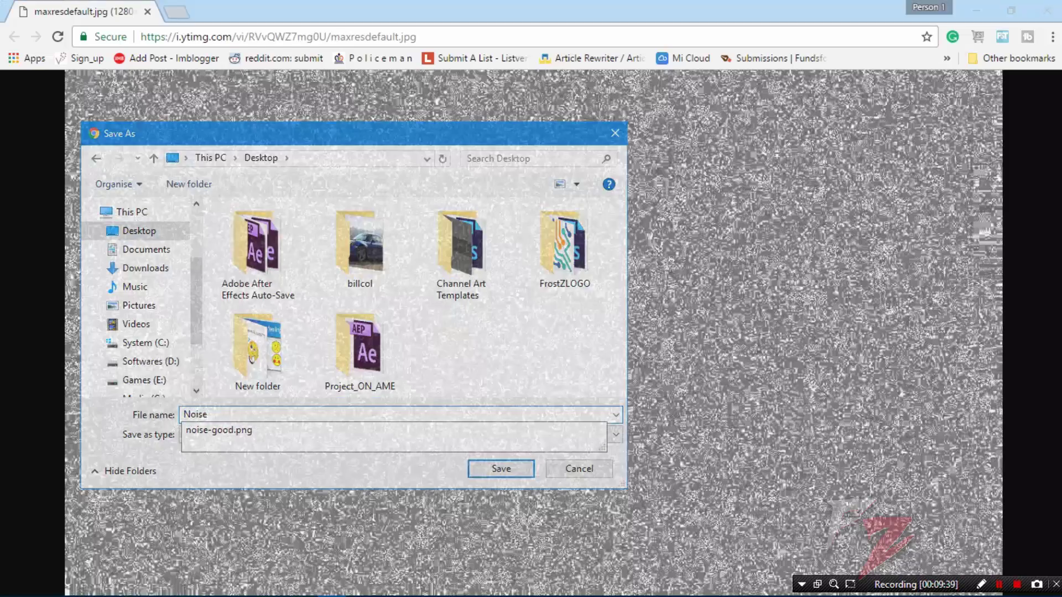
key("Return")
Step: Return to Element's Scene Setup and load Noise.jpg from the Desktop as the plane material's Diffuse texture
left_click(303, 585)
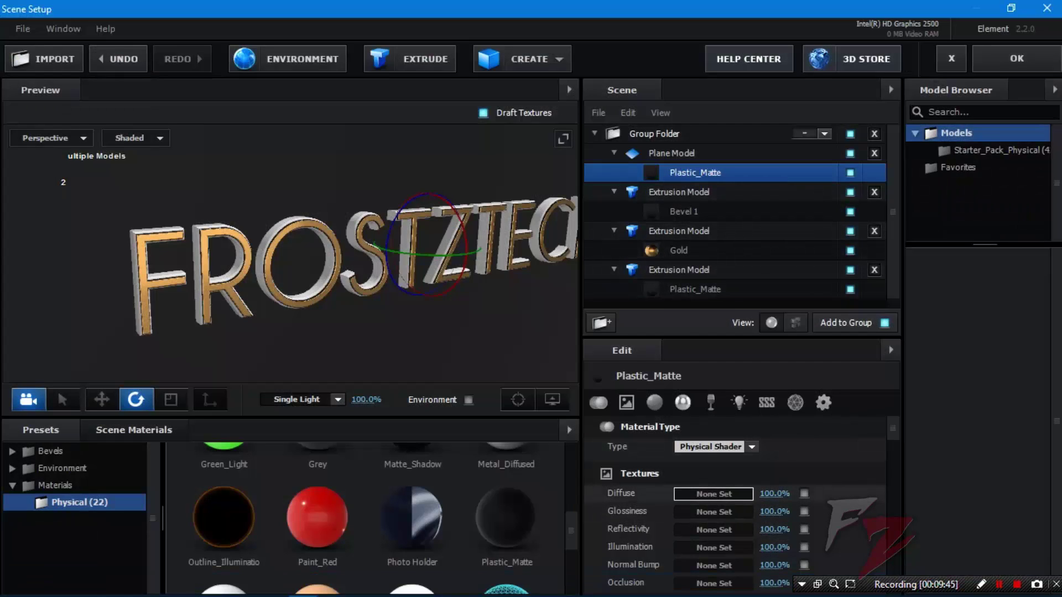
left_click(713, 494)
left_click(806, 313)
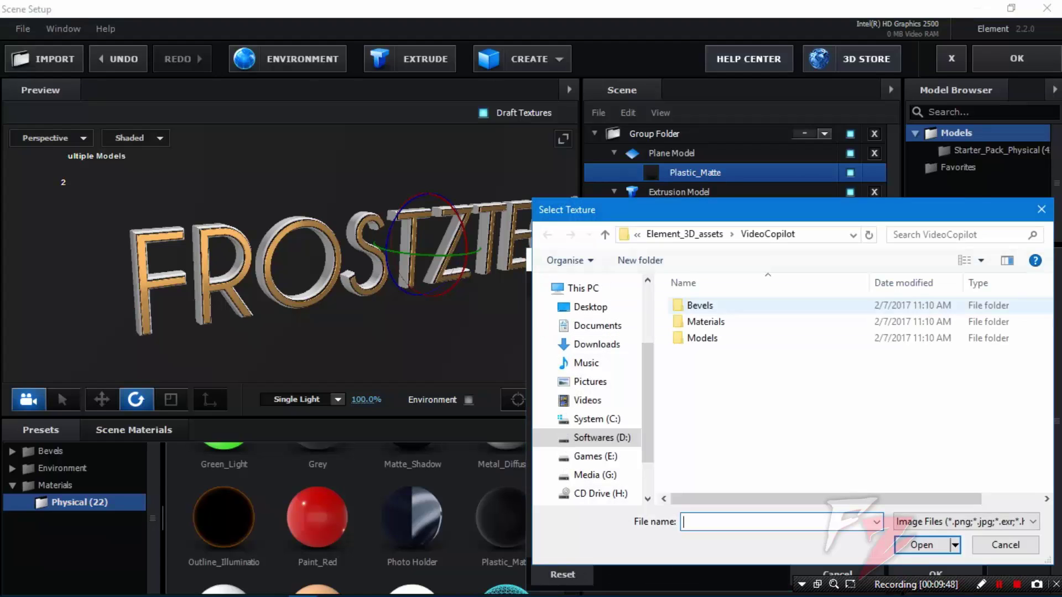
left_click(590, 308)
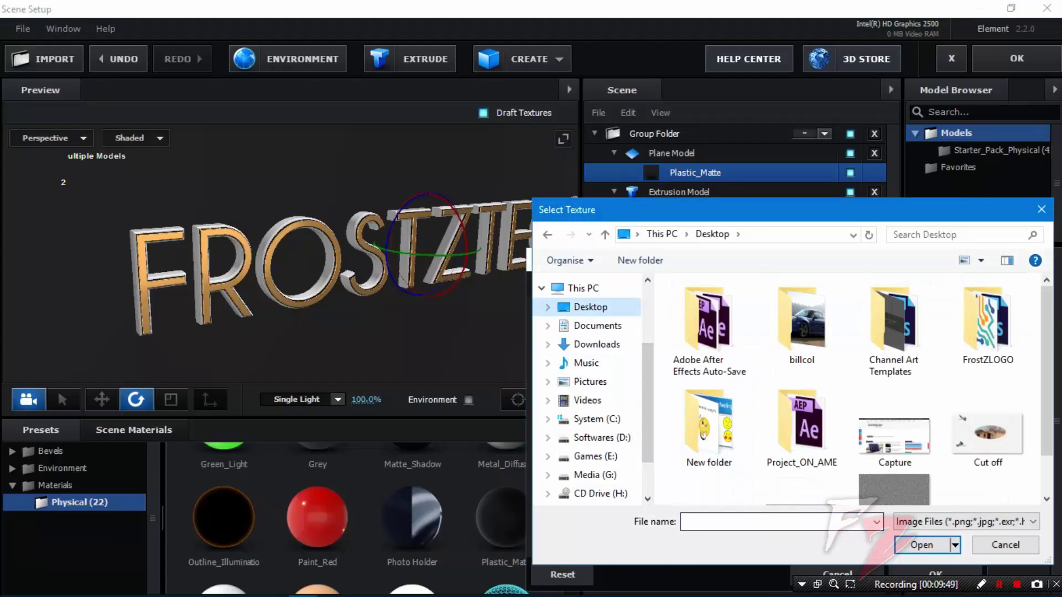
left_click(894, 490)
left_click(801, 469)
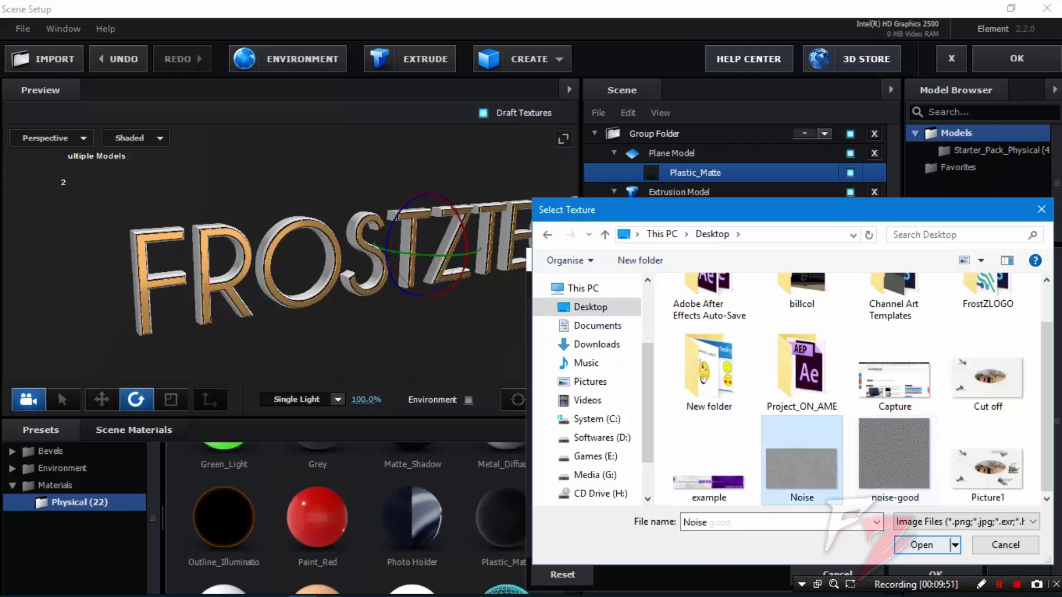
left_click(921, 544)
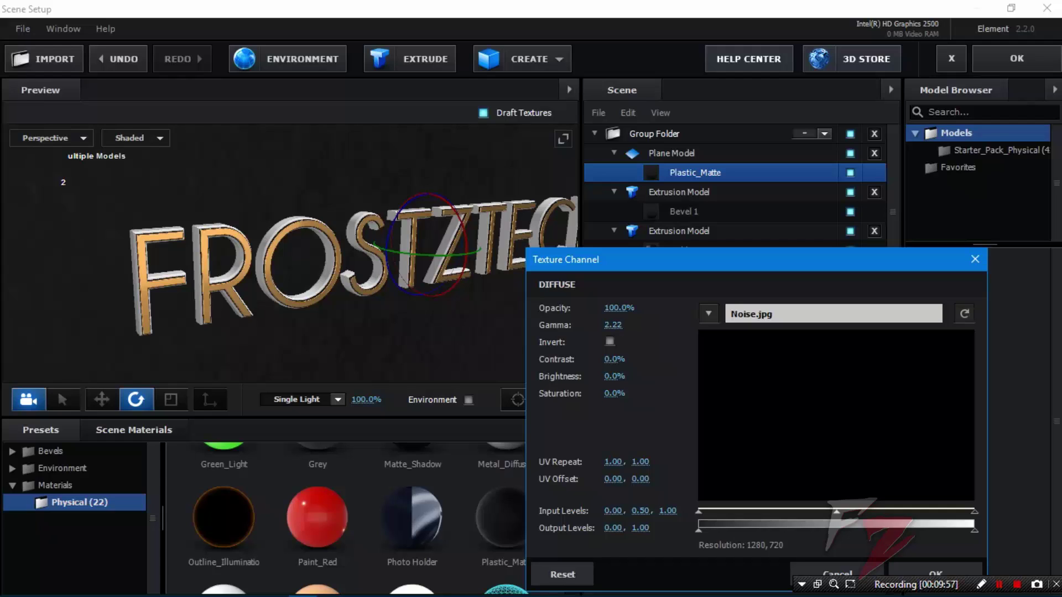
Step: Adjust the Noise texture to a Gamma of 1.92, a Contrast of 25% and a Brightness of 8%
left_click(613, 325)
type("5")
key("Return")
left_click_drag(613, 325, 556, 325)
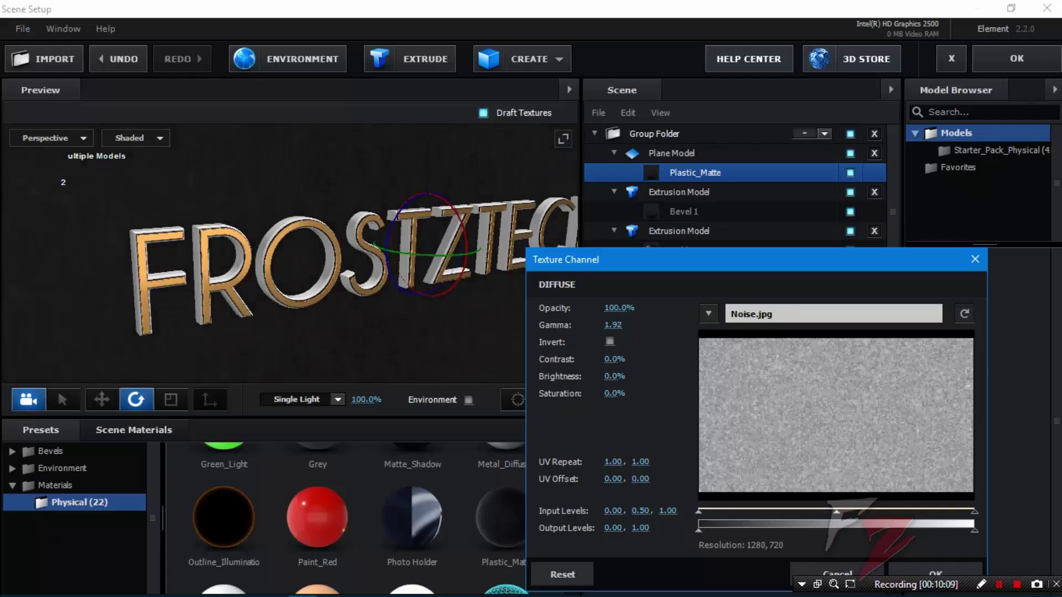
left_click_drag(614, 360, 642, 360)
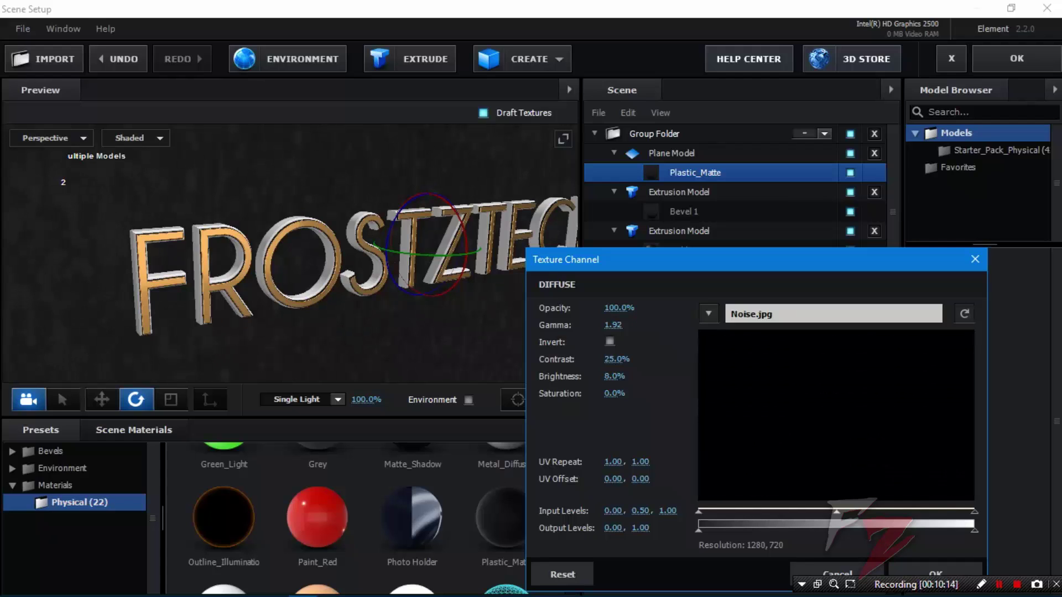
Step: Raise the lower Output Level of the Noise texture close to the maximum and apply the texture settings
left_click_drag(693, 260, 672, 142)
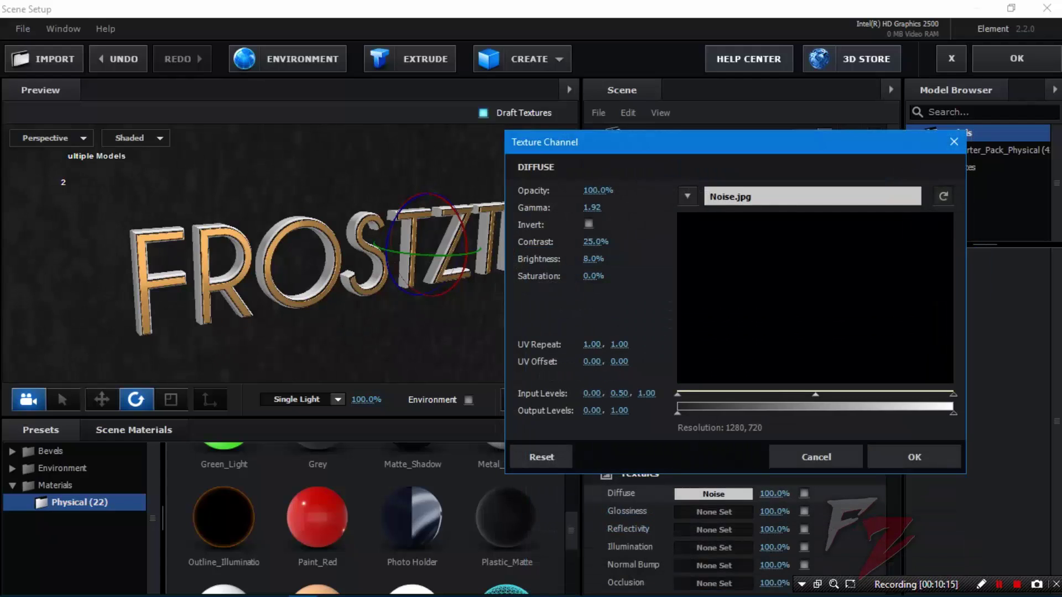
left_click_drag(677, 413, 944, 413)
mouse_move(931, 413)
left_mouse_down()
mouse_move(908, 412)
mouse_move(934, 412)
mouse_move(912, 413)
mouse_move(923, 413)
left_mouse_up()
left_click(914, 457)
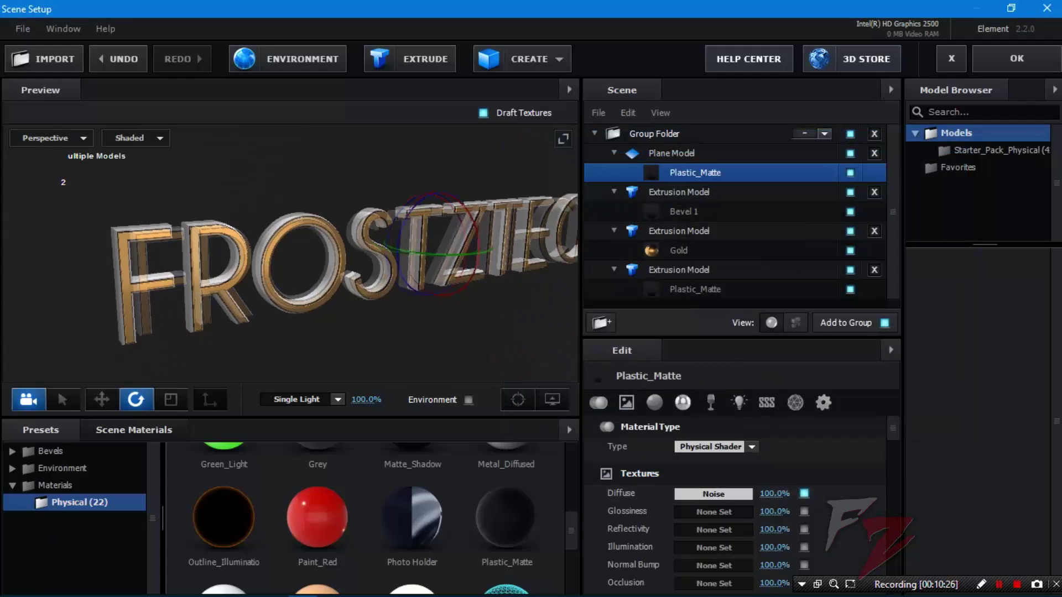
Step: Try a Glossiness of 99% on the plane's Plastic_Matte material, and settle on 41%
scroll(290, 253, "up", 6)
scroll(291, 253, "down", 4)
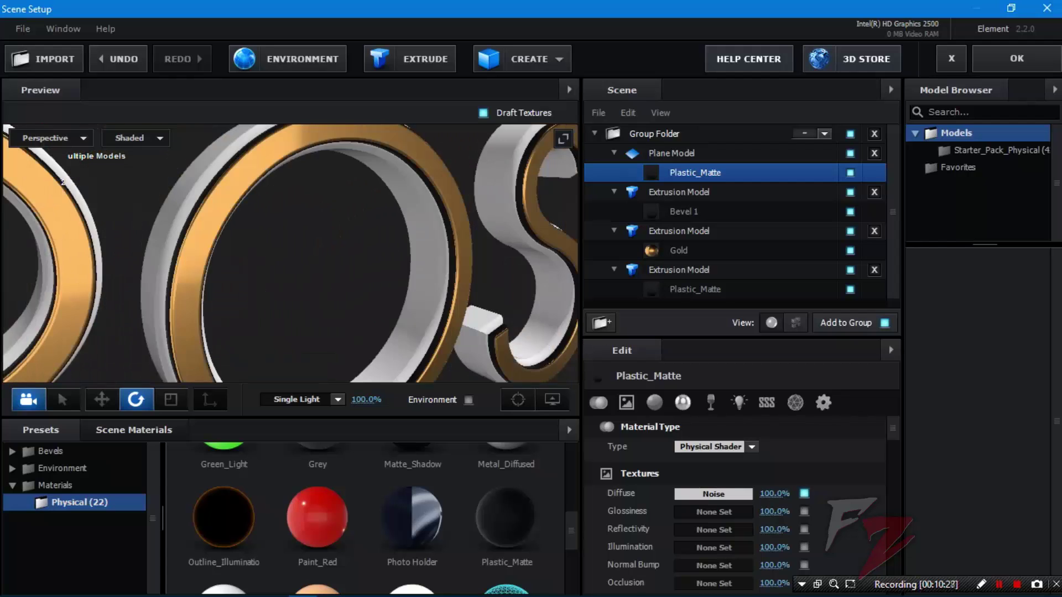
scroll(291, 253, "down", 5)
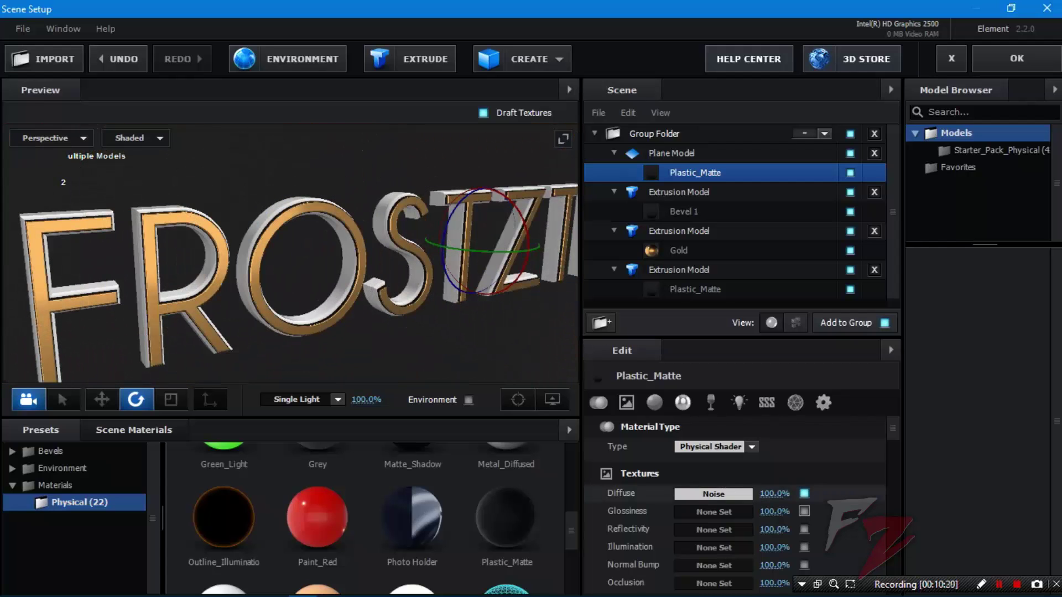
scroll(736, 497, "down", 5)
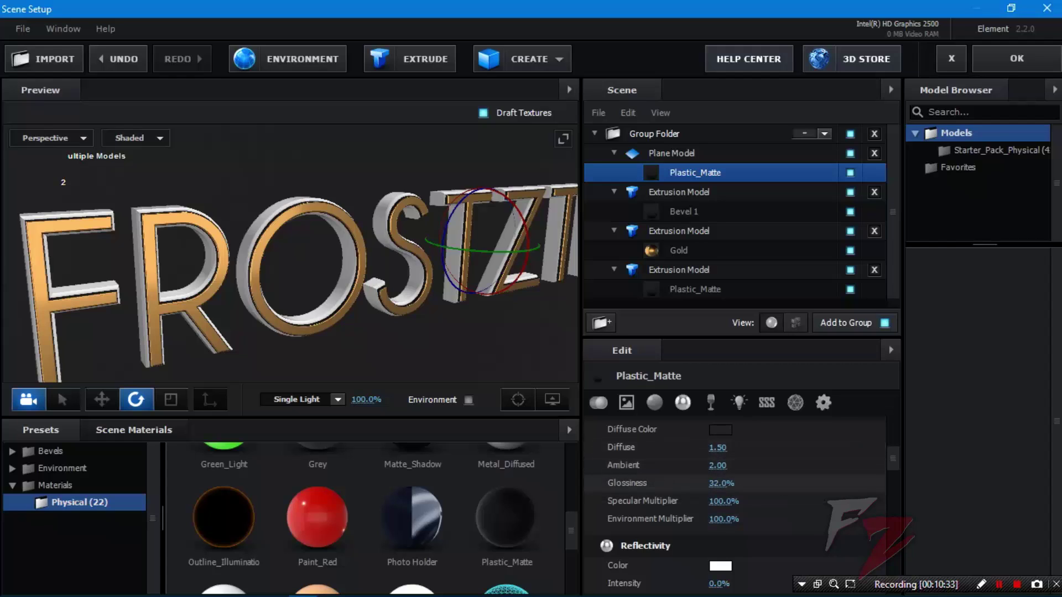
left_click_drag(721, 483, 754, 483)
scroll(310, 254, "down", 5)
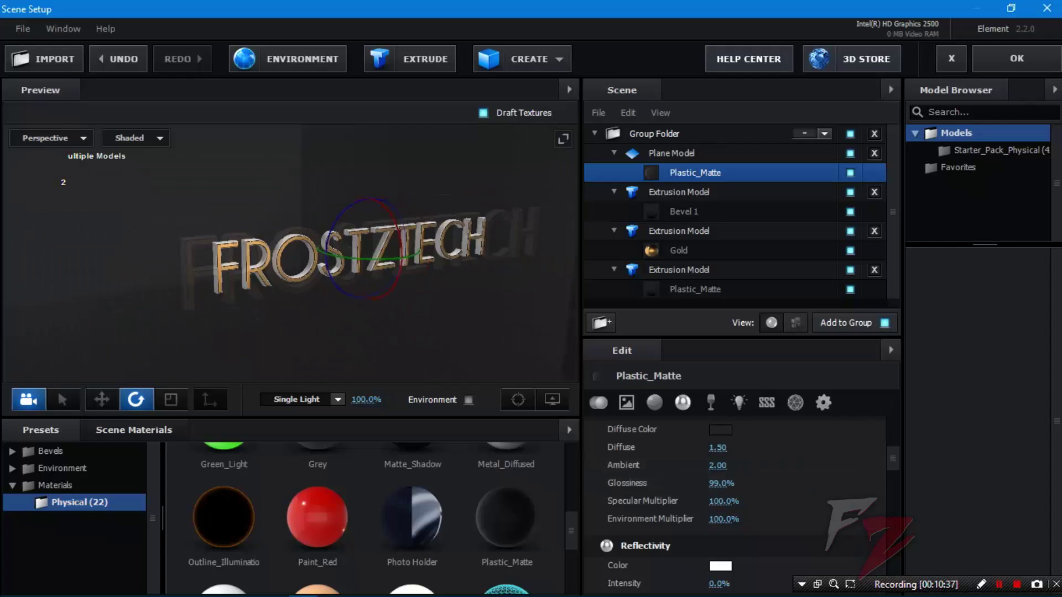
mouse_move(310, 254)
left_mouse_down()
mouse_move(284, 243)
mouse_move(321, 257)
left_mouse_up()
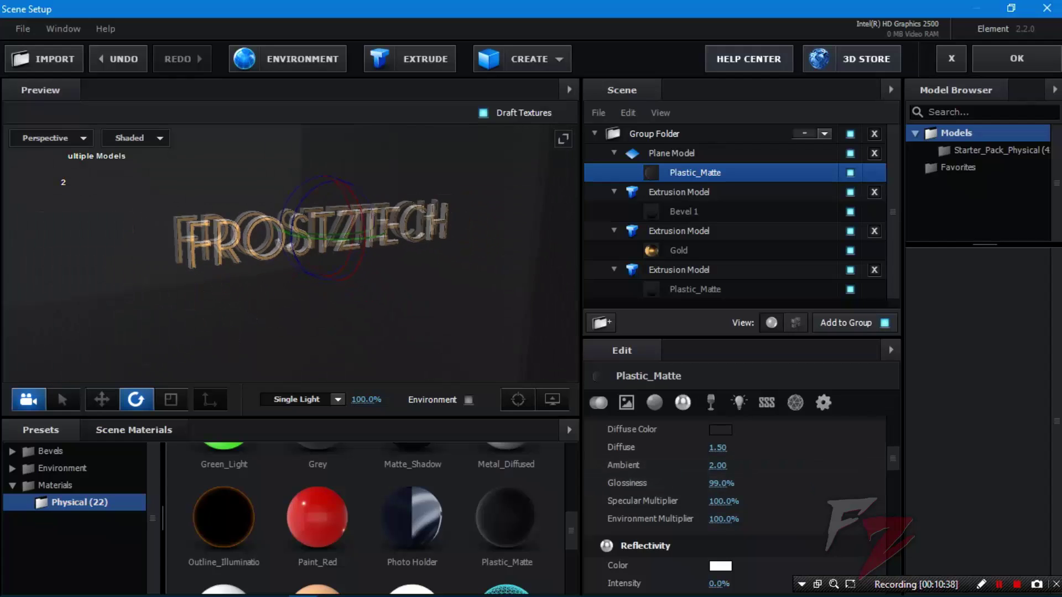
scroll(321, 258, "up", 3)
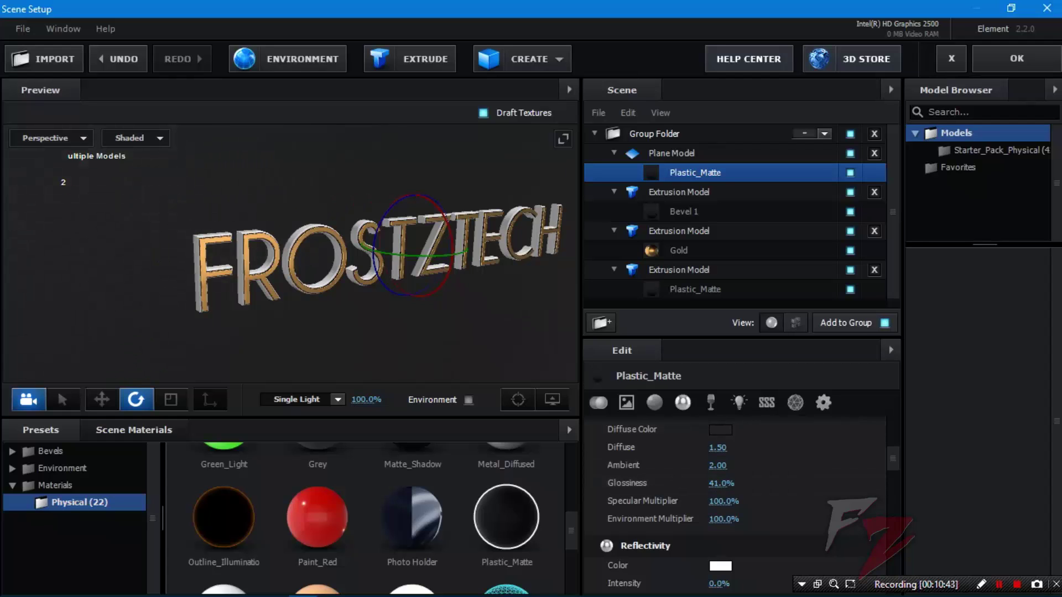
Step: Try the Glass preset material on the background plane, and undo it
scroll(492, 520, "down", 3)
scroll(423, 525, "up", 3)
scroll(412, 532, "up", 3)
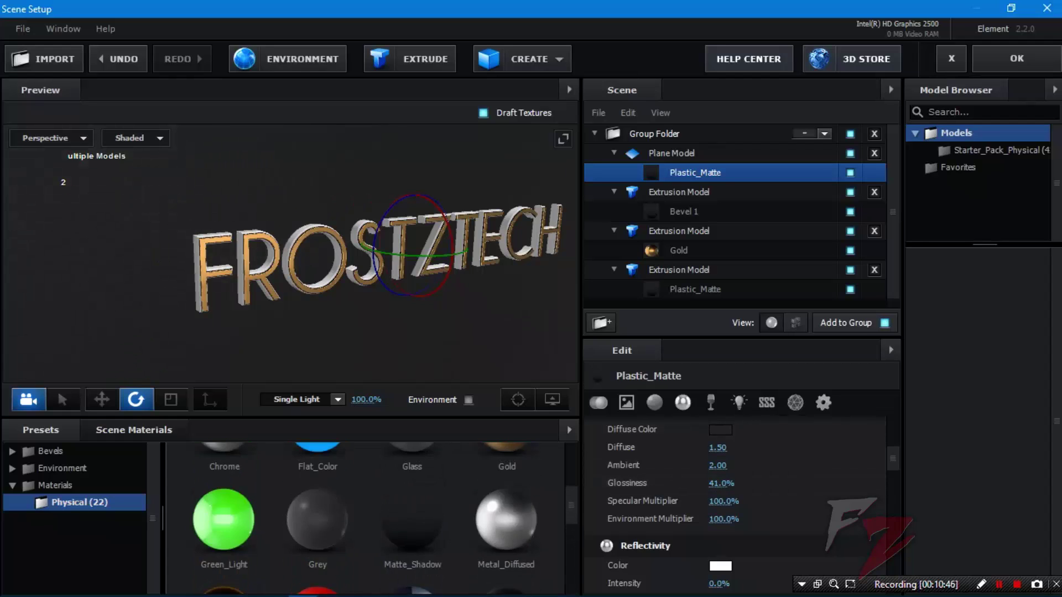
left_click_drag(412, 531, 279, 131)
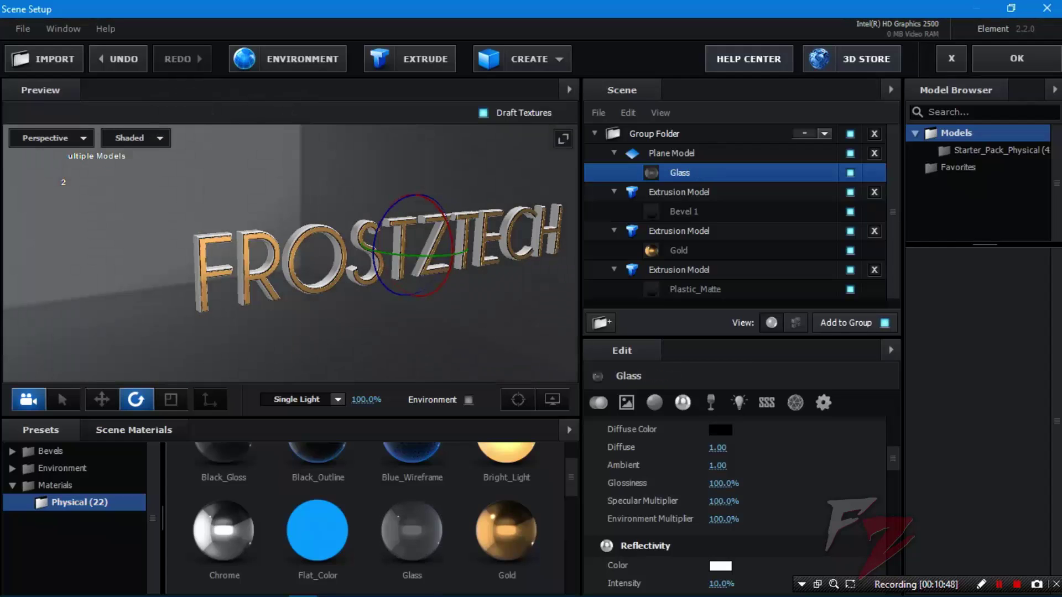
key("ctrl+z")
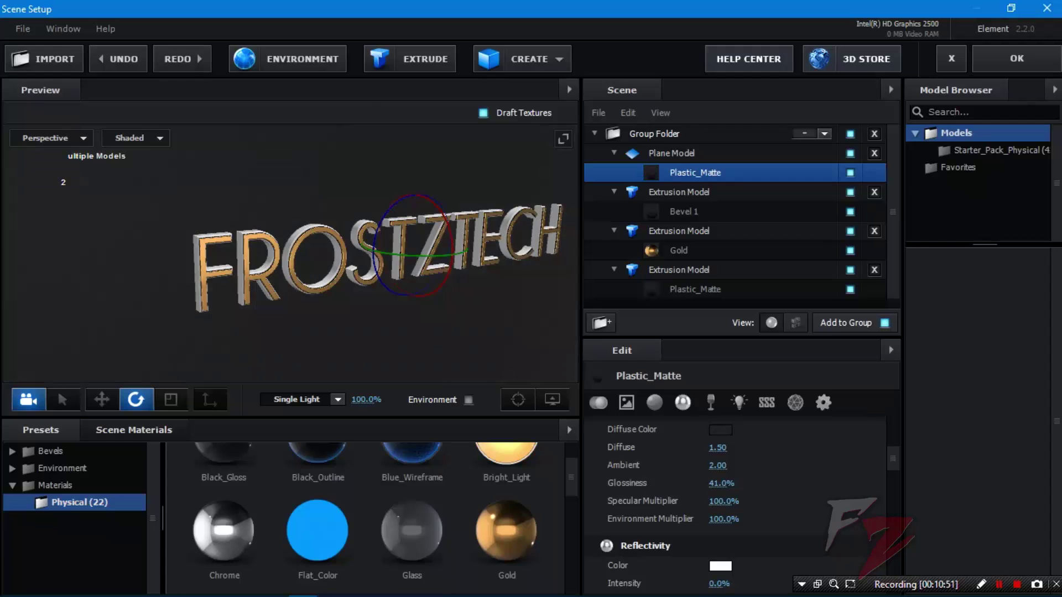
key("ctrl+z")
Step: Inspect the O and S letters up close against the background plane
left_click_drag(354, 254, 354, 277)
scroll(310, 252, "up", 5)
scroll(354, 277, "up", 3)
scroll(290, 253, "up", 5)
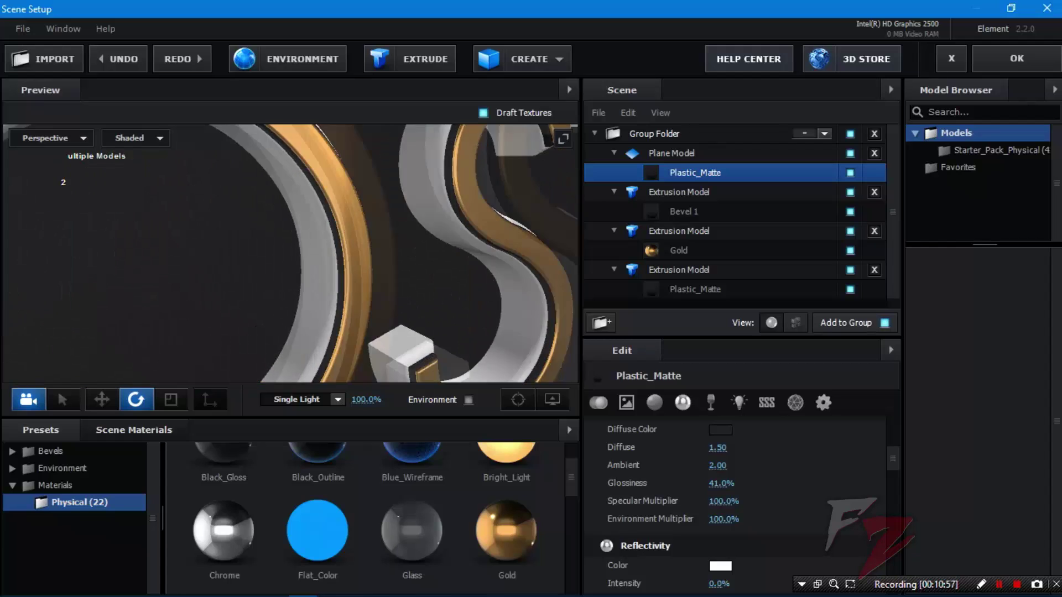
scroll(291, 254, "down", 8)
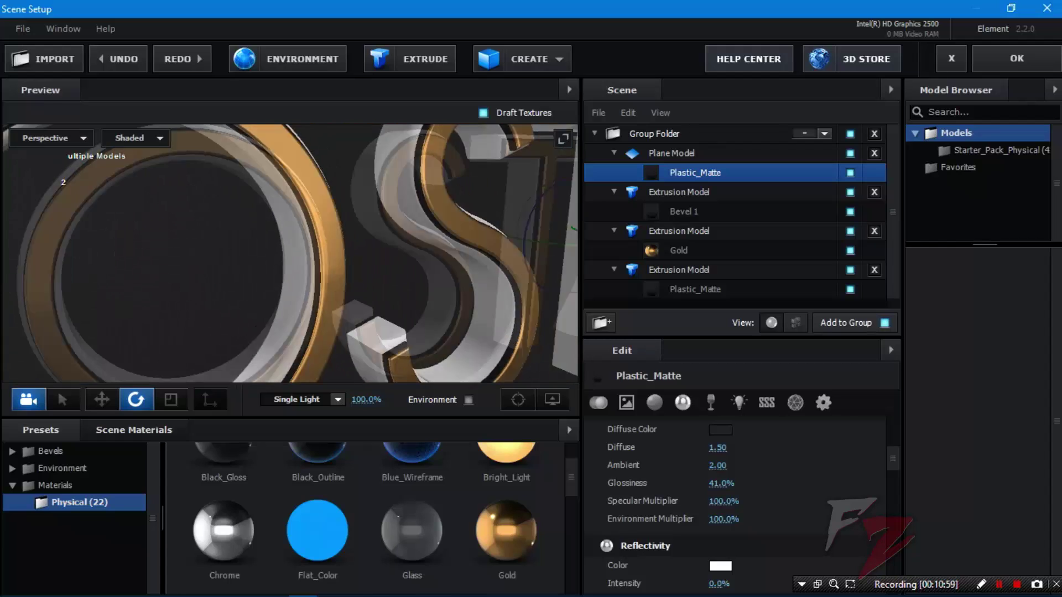
Step: Accept the Element scene, return to the Main composition and clear the effects search
scroll(290, 253, "down", 8)
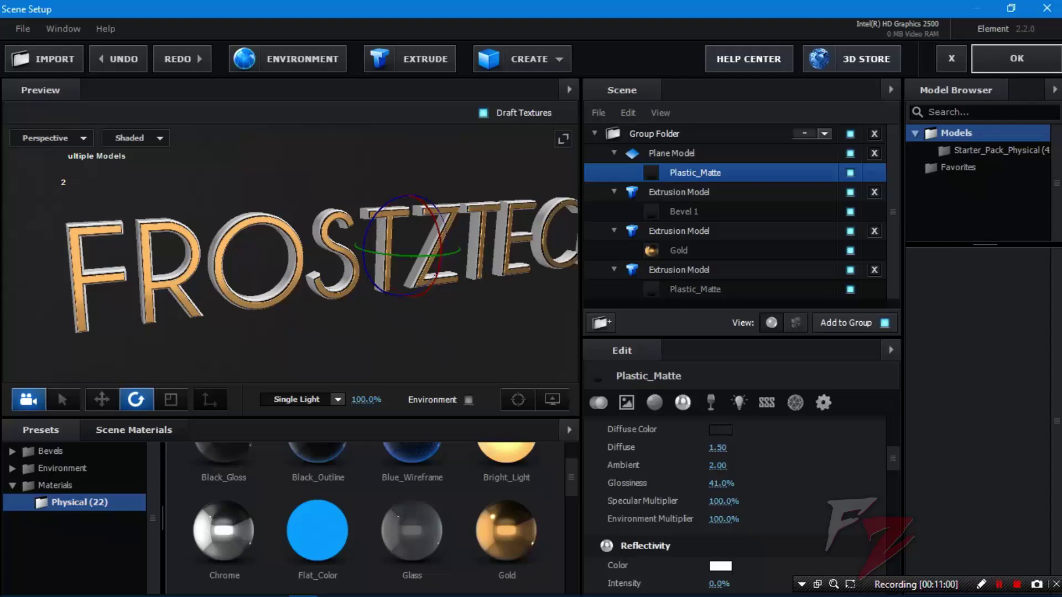
left_click(1017, 58)
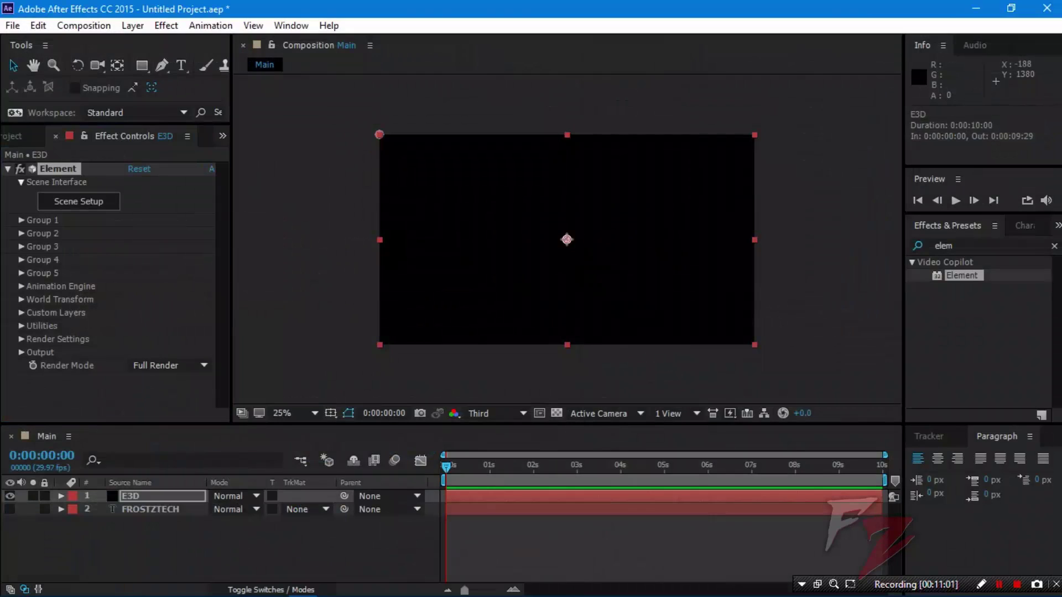
left_click(824, 243)
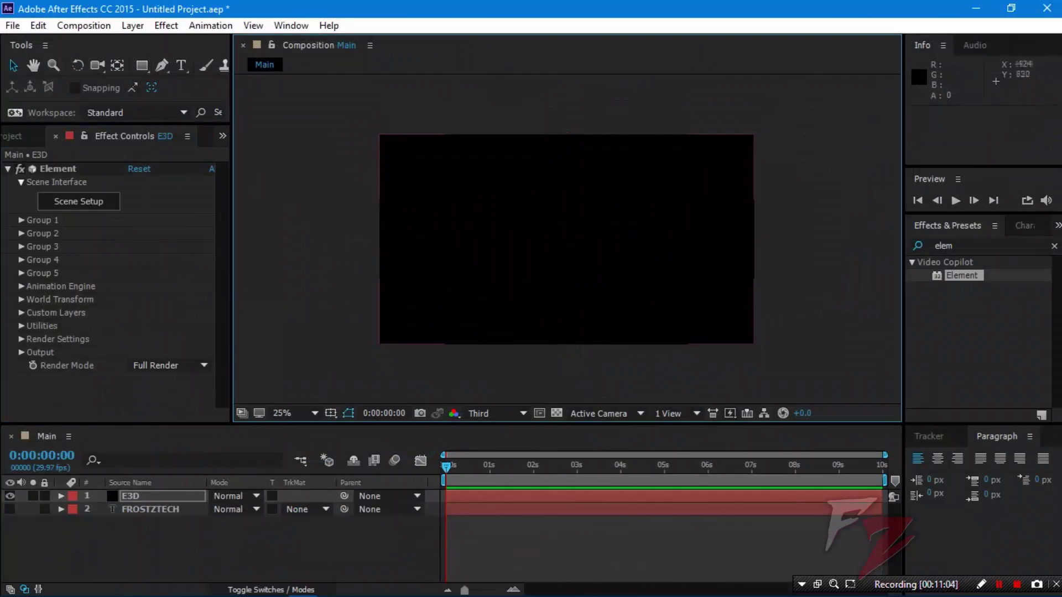
left_click(1054, 246)
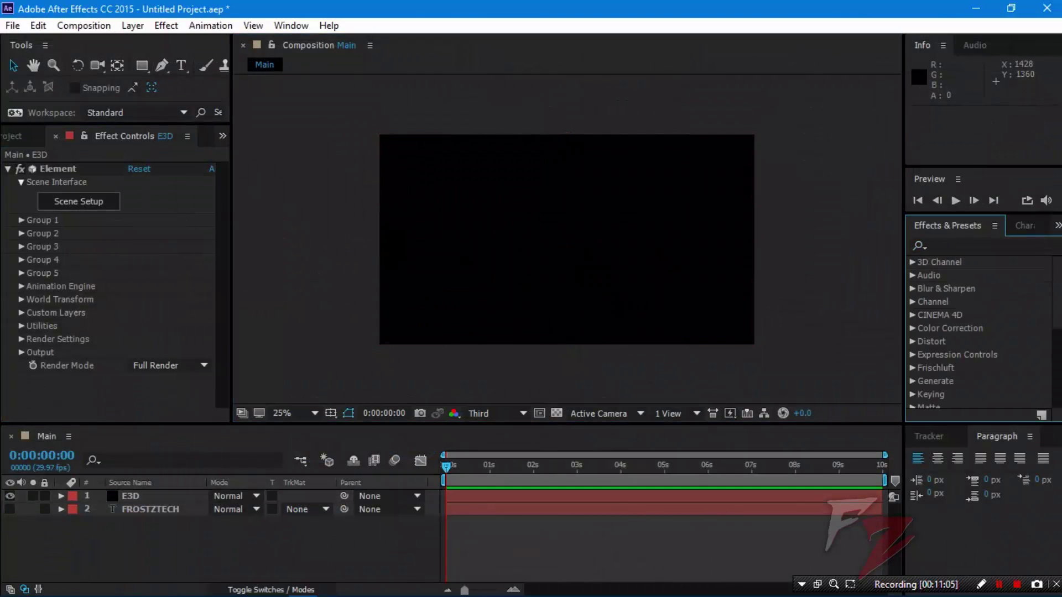
Step: Add a two-node camera named MoveCam with the 28mm preset to the Main composition
right_click(122, 551)
mouse_move(166, 403)
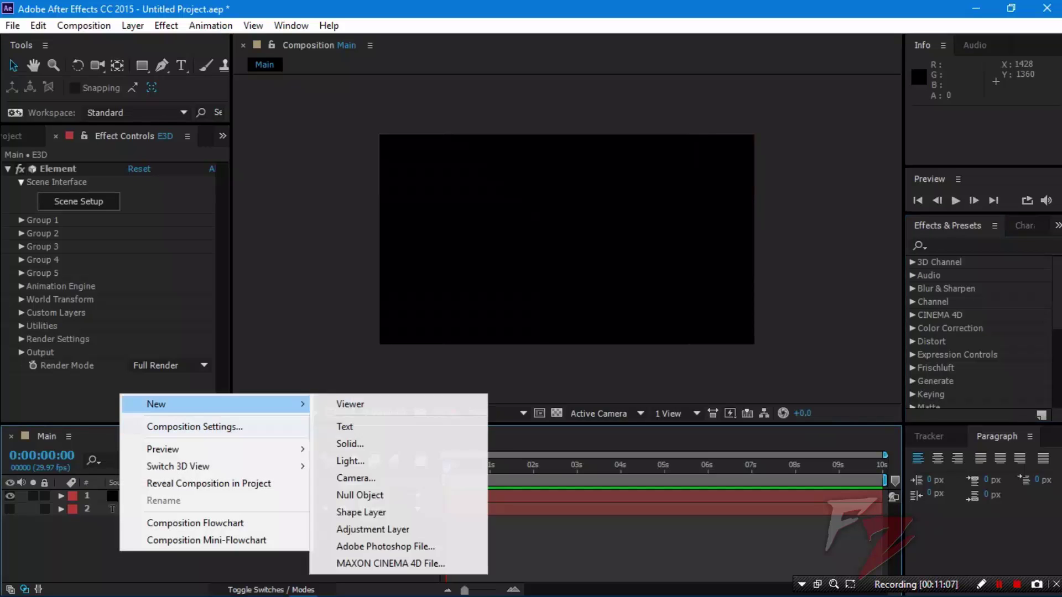
left_click(356, 478)
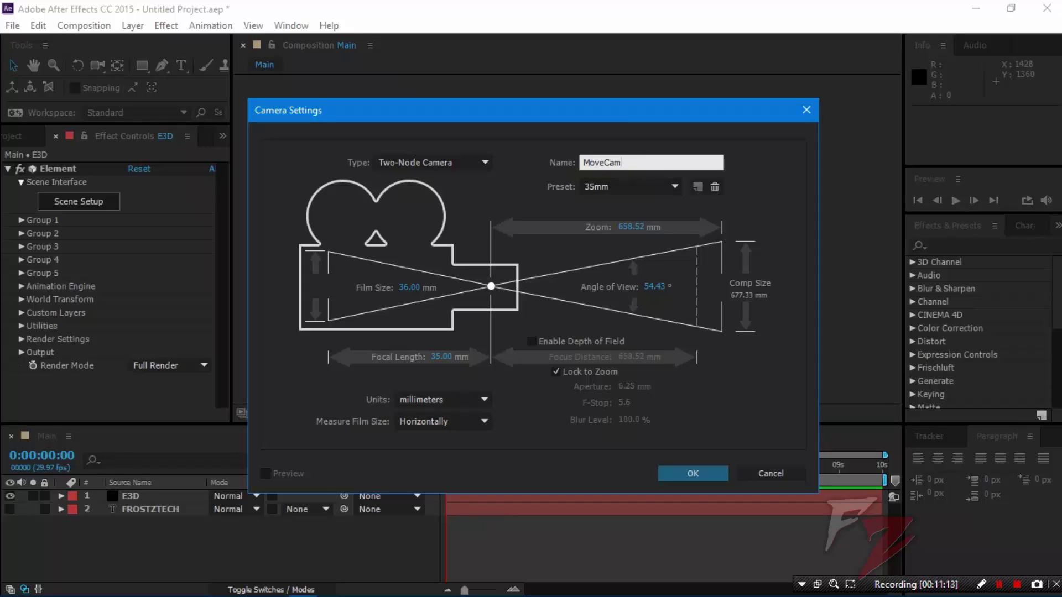
left_click(631, 187)
left_click(630, 280)
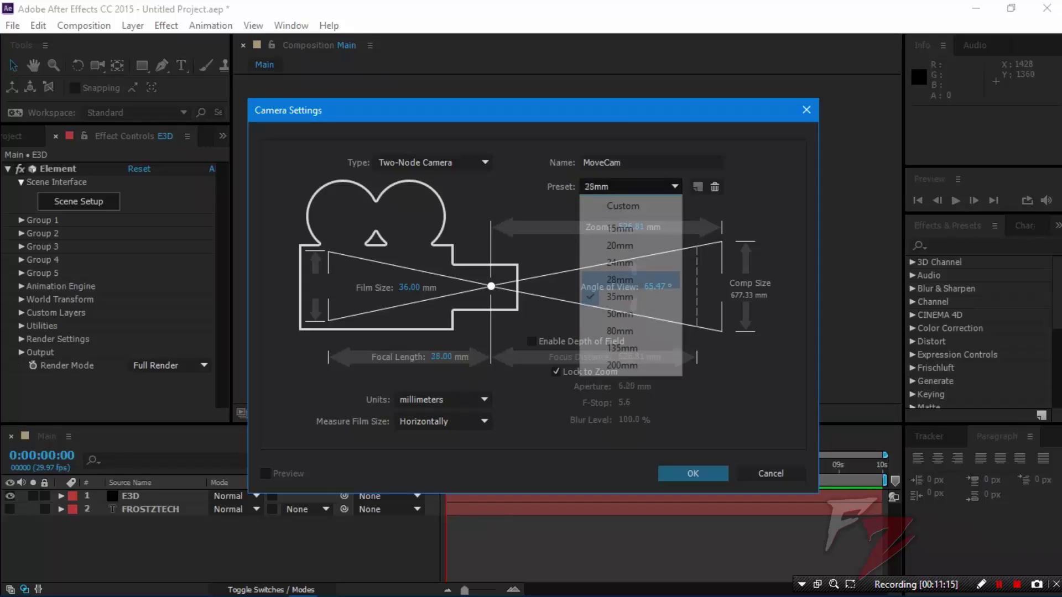
left_click(693, 473)
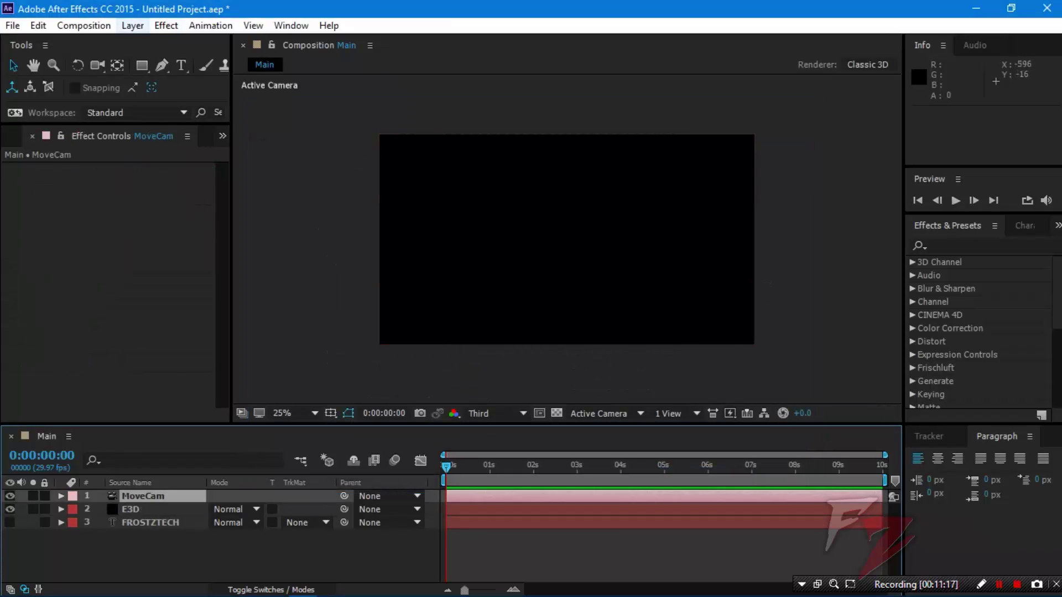
Step: Orbit the MoveCam camera with the Orbit Camera tool to a position of about 167.5, 204.1, -1220.3
left_click_drag(97, 65, 160, 81)
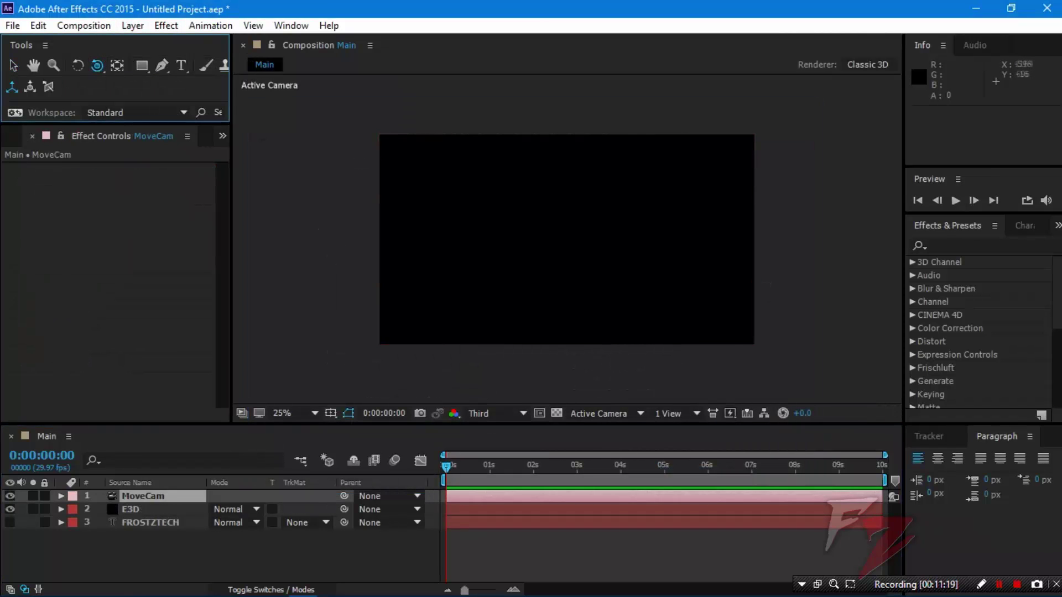
left_click_drag(553, 255, 663, 299)
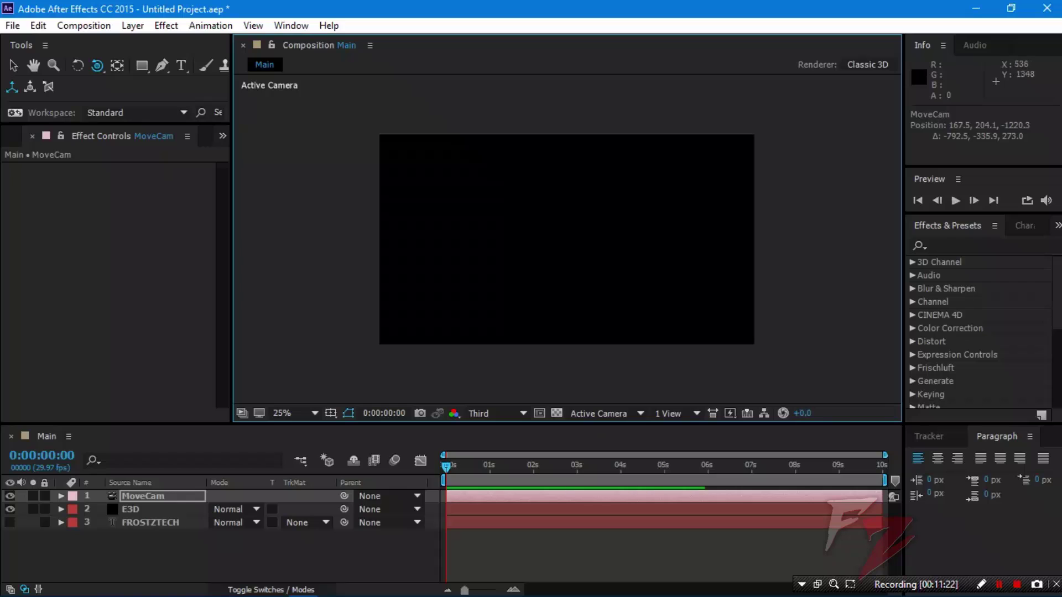
left_click_drag(446, 467, 507, 467)
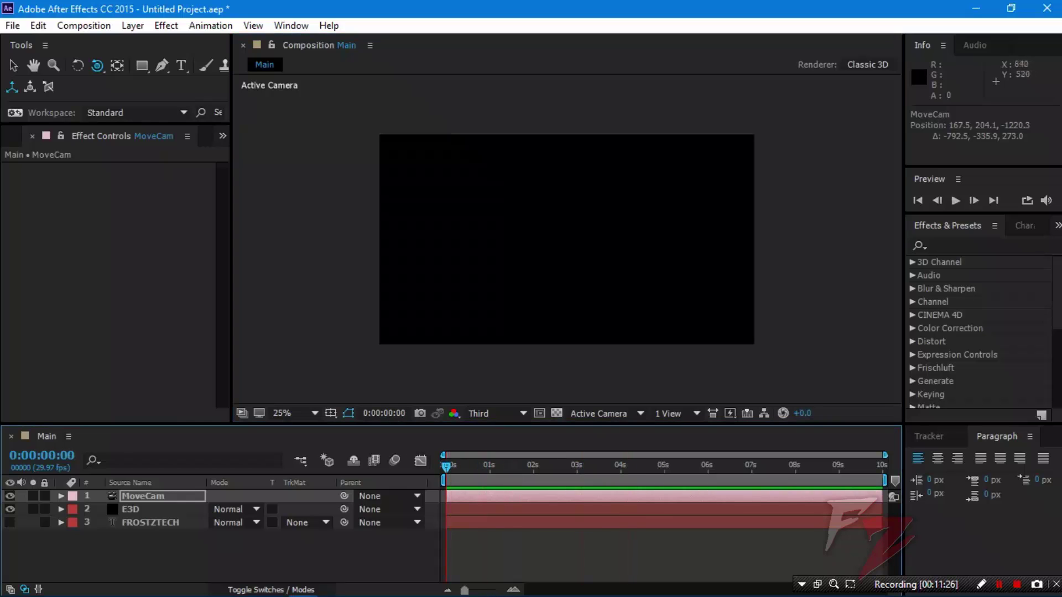
Step: Orbit Camera 1 around the Element scene to a position of about 8664.5, -6429.1, 26868.7
left_click_drag(504, 235, 652, 190)
left_click_drag(535, 210, 535, 250)
left_click_drag(470, 177, 589, 210)
left_click_drag(570, 310, 579, 210)
left_click_drag(553, 365, 608, 361)
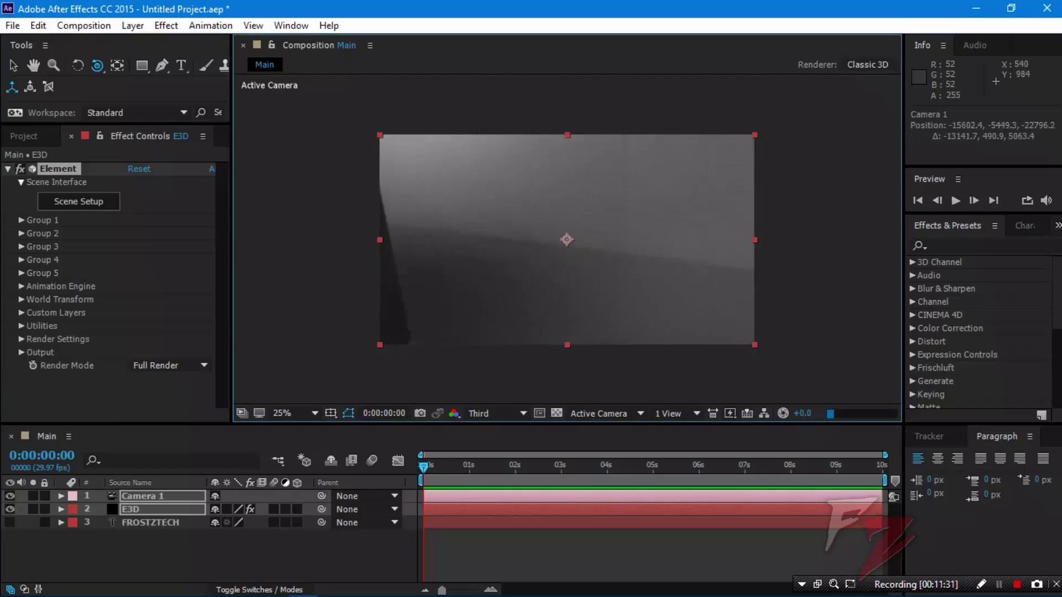
left_click_drag(485, 327, 241, 350)
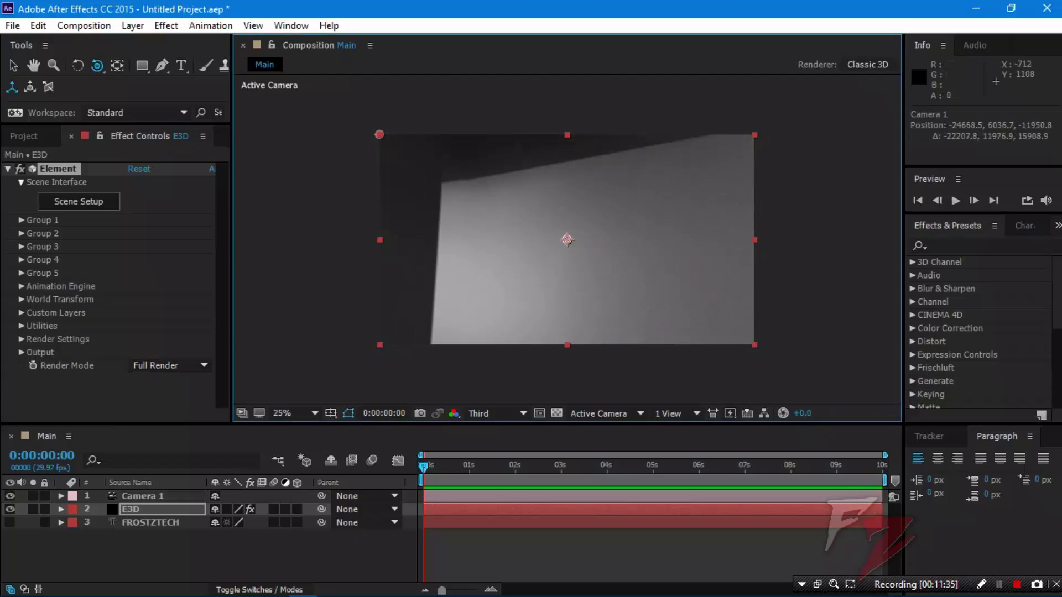
left_click(143, 496)
left_click_drag(481, 326, 409, 202)
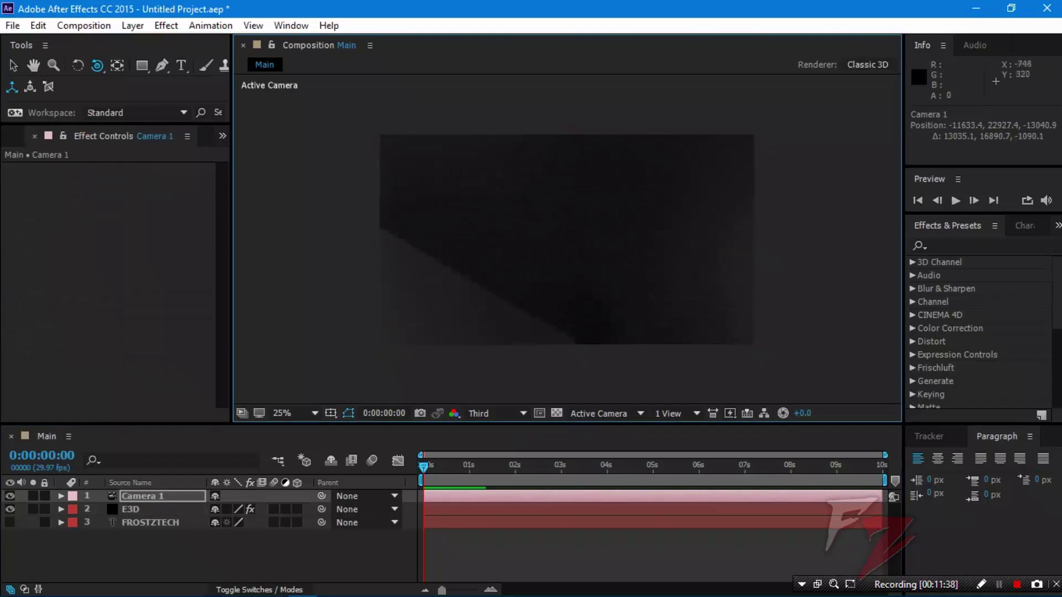
left_click_drag(537, 348, 655, 398)
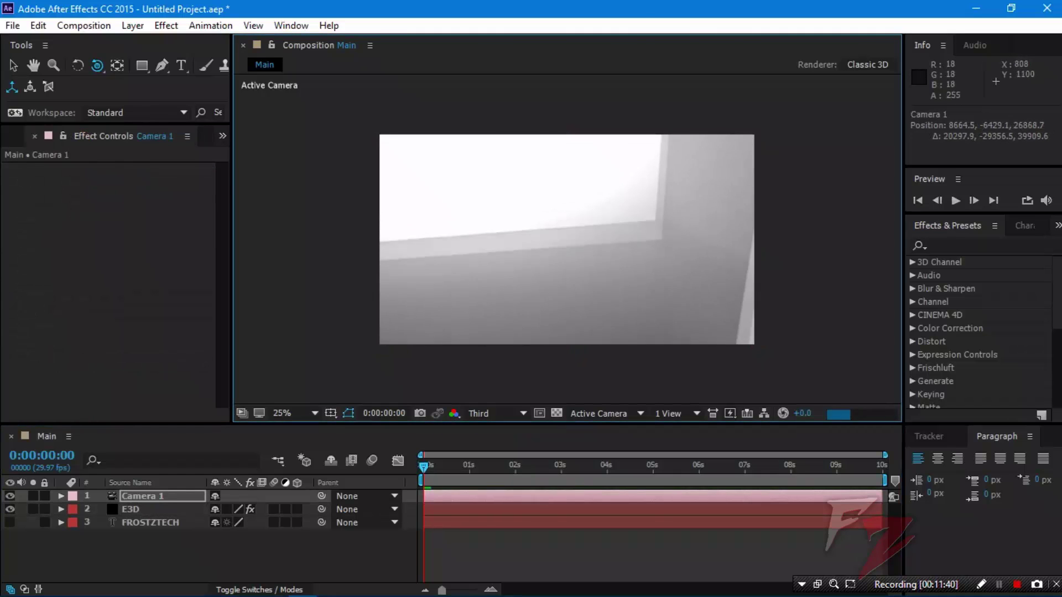
Step: Look through the Custom Layers and Utilities settings of the E3D layer's Element effect, and expand its Render Settings
left_click(13, 136)
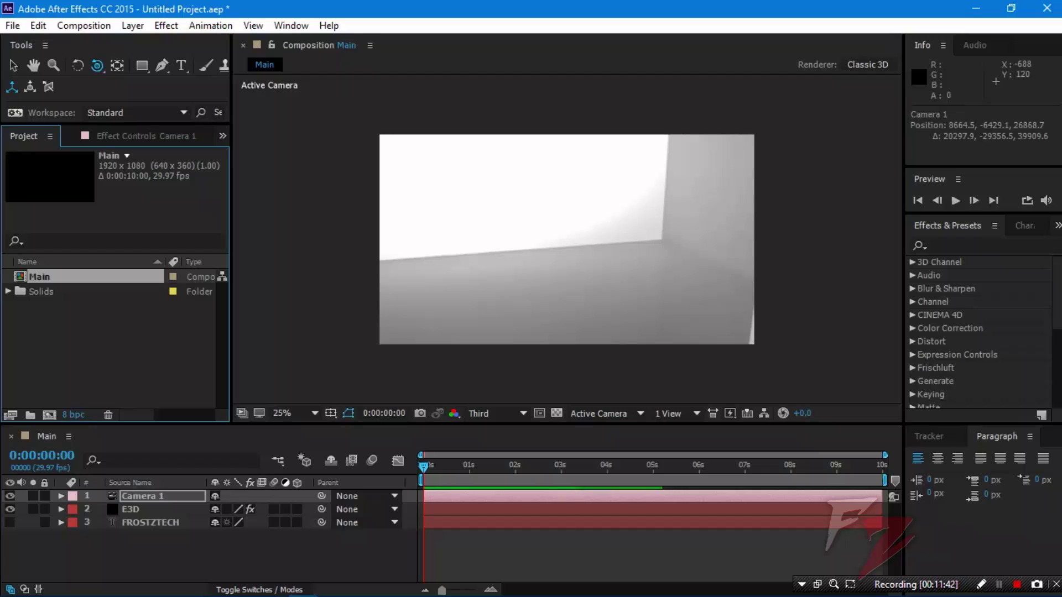
left_click(131, 509)
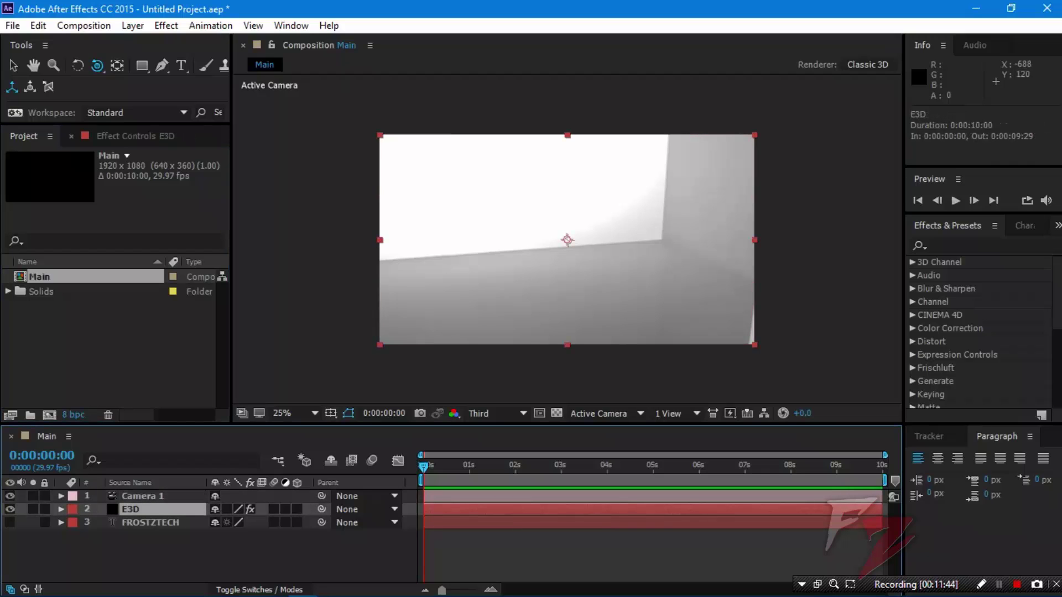
left_click(135, 137)
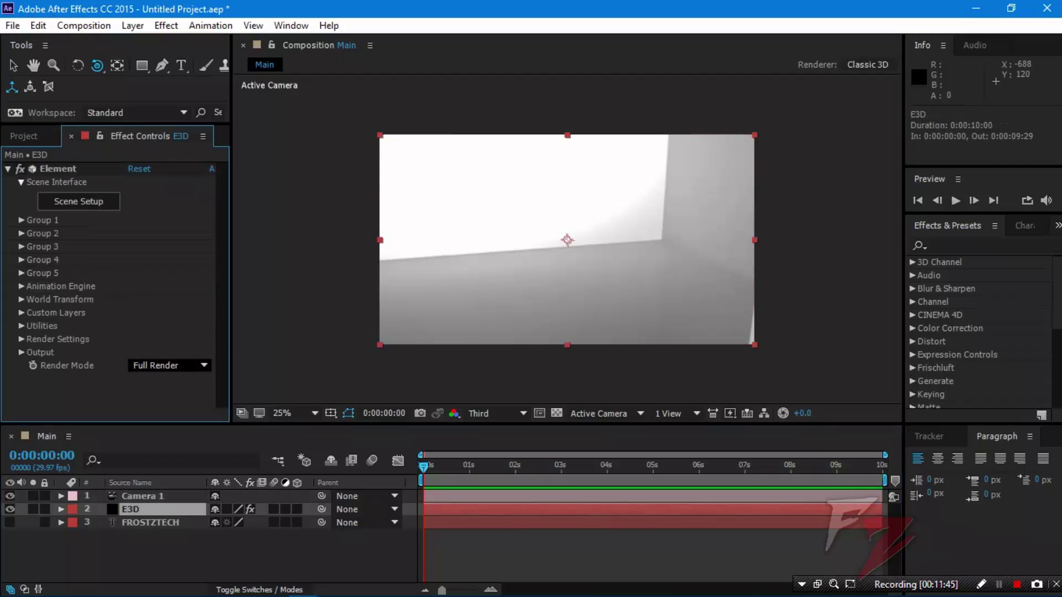
left_click(21, 313)
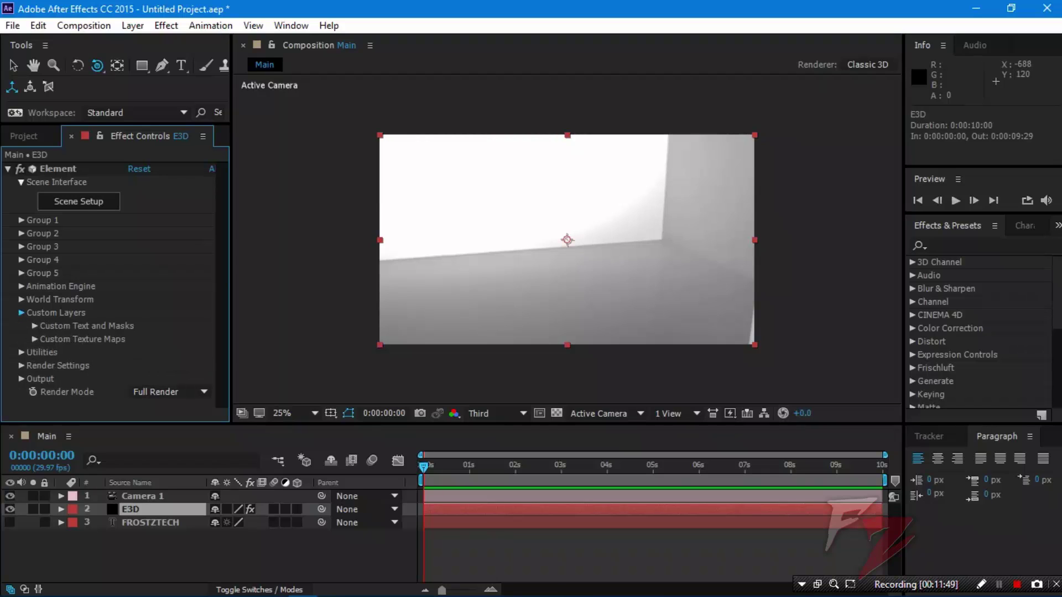
left_click(21, 313)
left_click(21, 326)
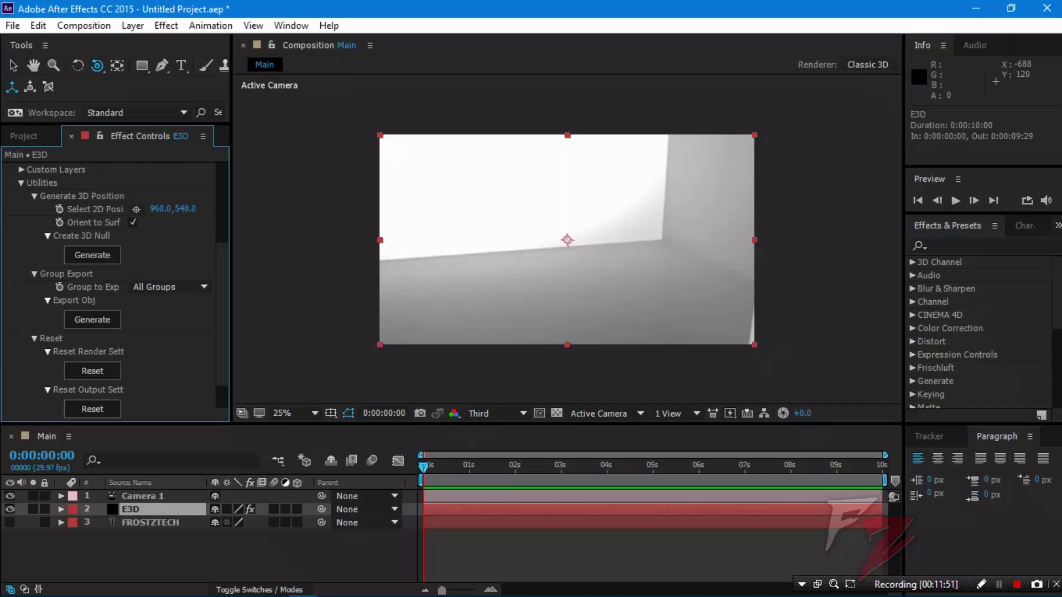
left_click(21, 183)
left_click(21, 339)
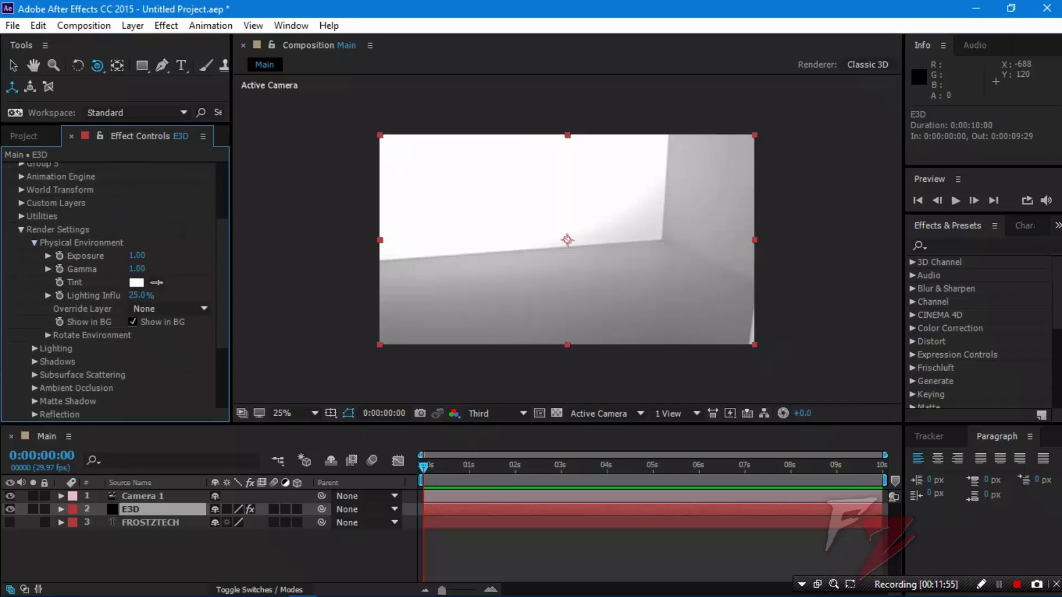
Step: Turn off showing the physical environment in the background in the Element effect's render settings
left_click(133, 322)
left_click(34, 243)
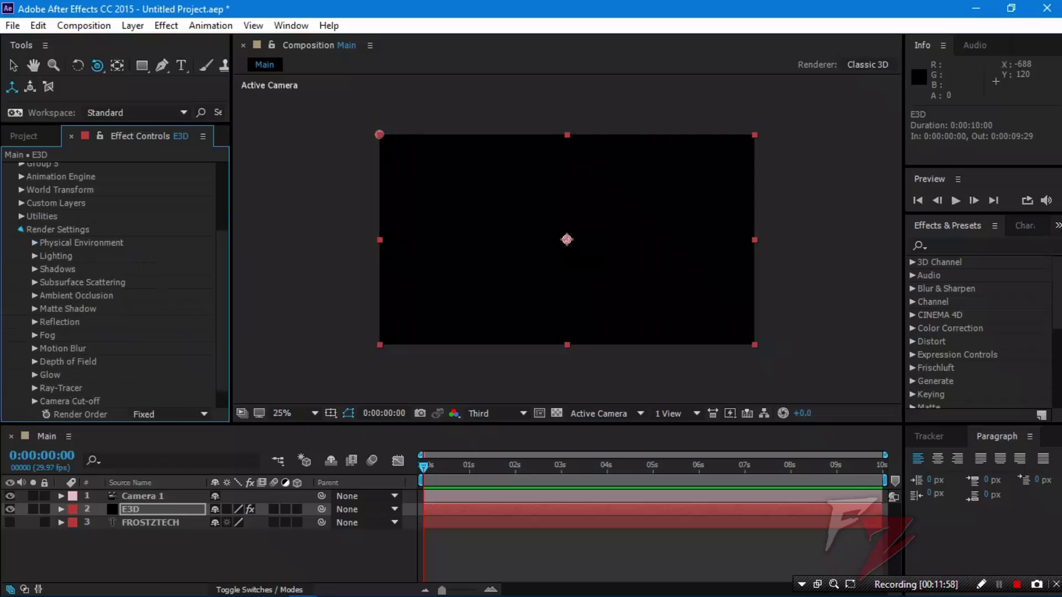
left_click(20, 229)
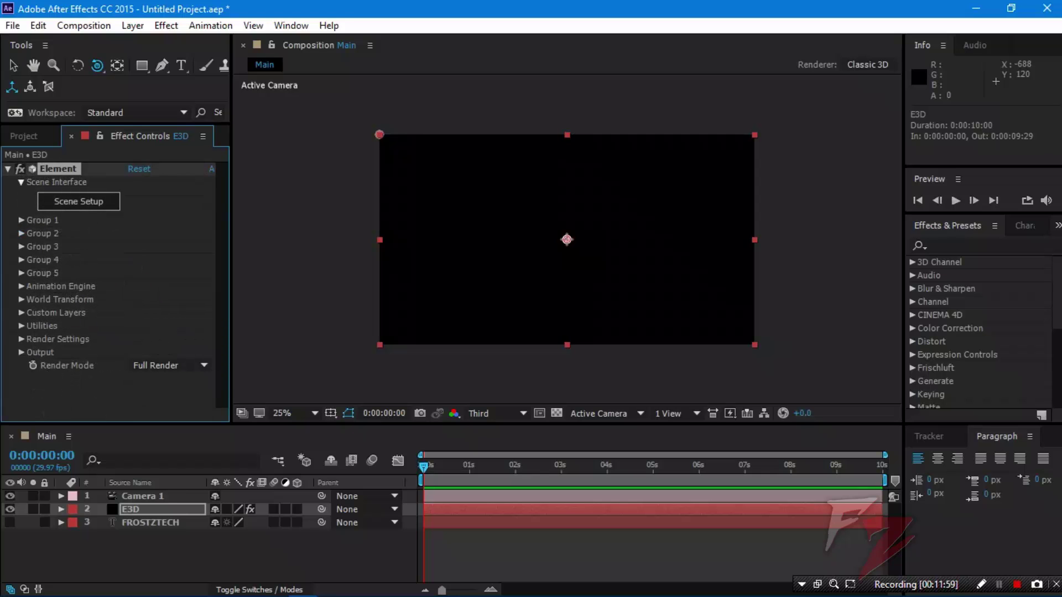
Step: In Scene Setup, assign the group folder to group 1 and apply the scene
left_click(79, 201)
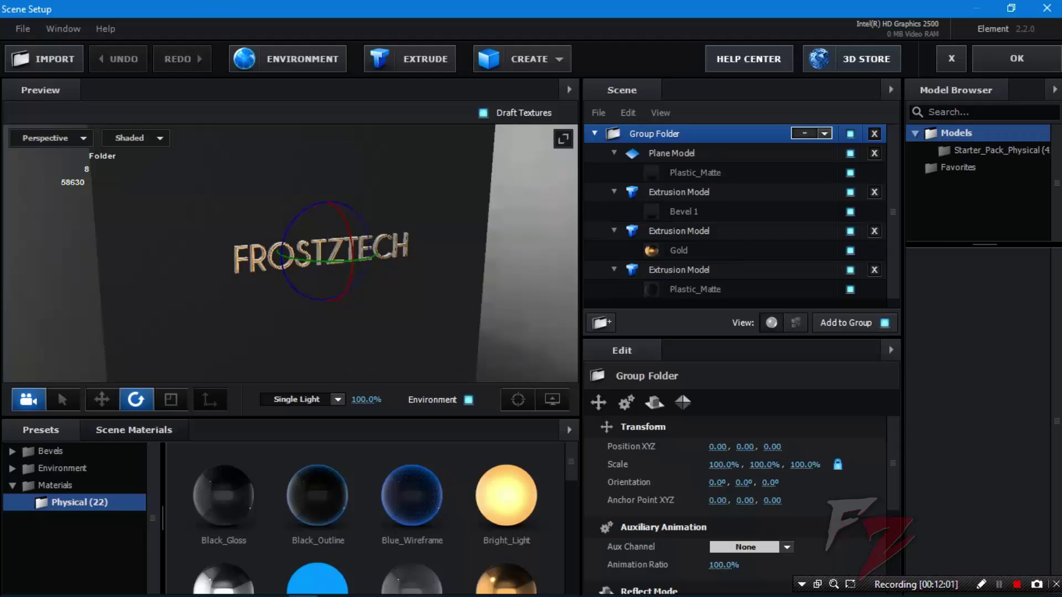
left_click(824, 133)
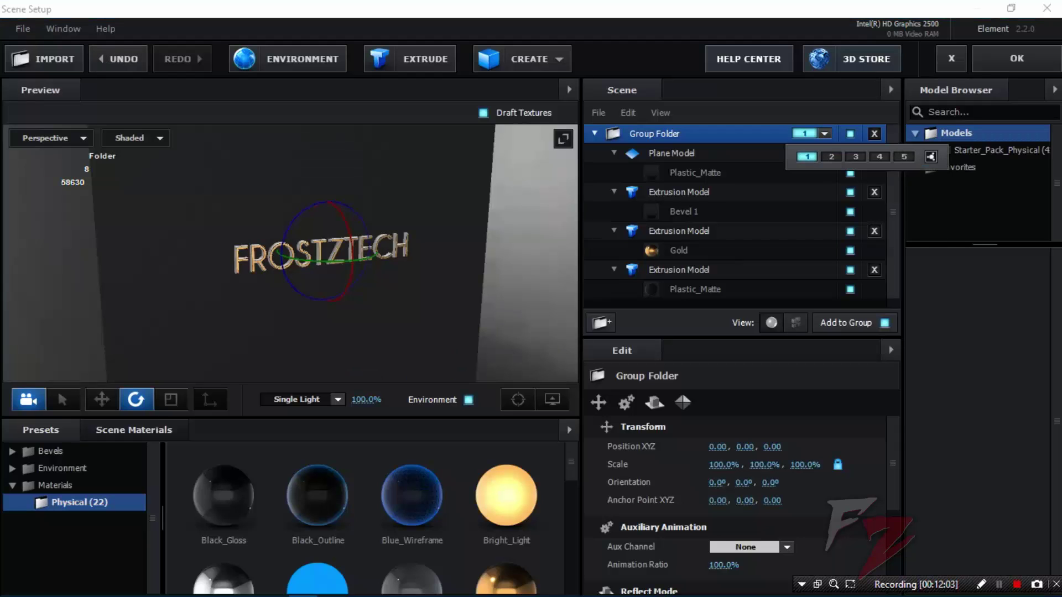
left_click(1017, 59)
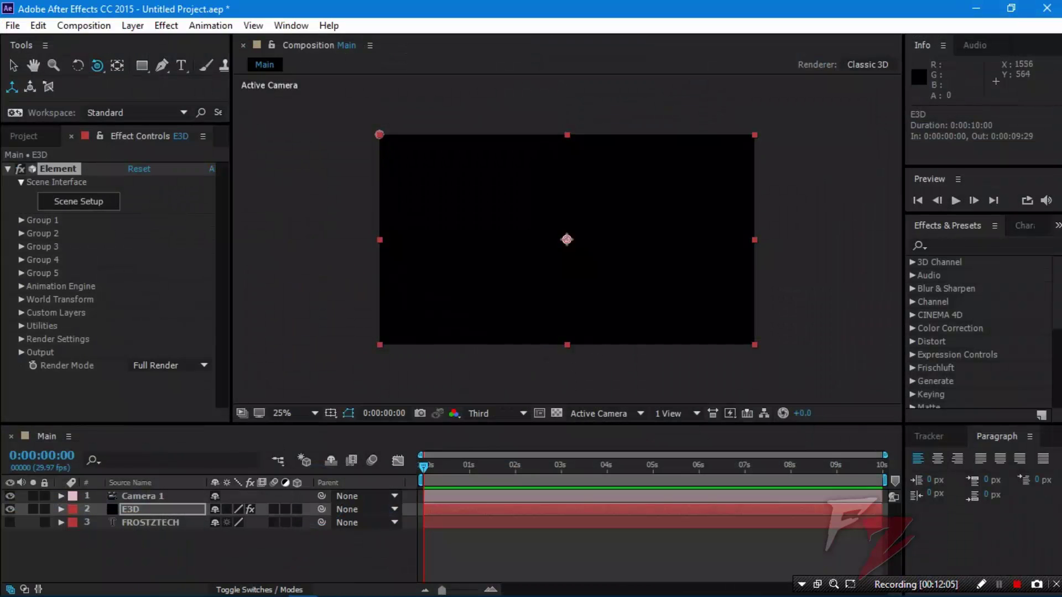
Step: Orbit the camera until the front of the plane is in view and track it in toward the FROSTZTECH text
left_click_drag(676, 275, 594, 248)
left_click_drag(622, 292, 529, 194)
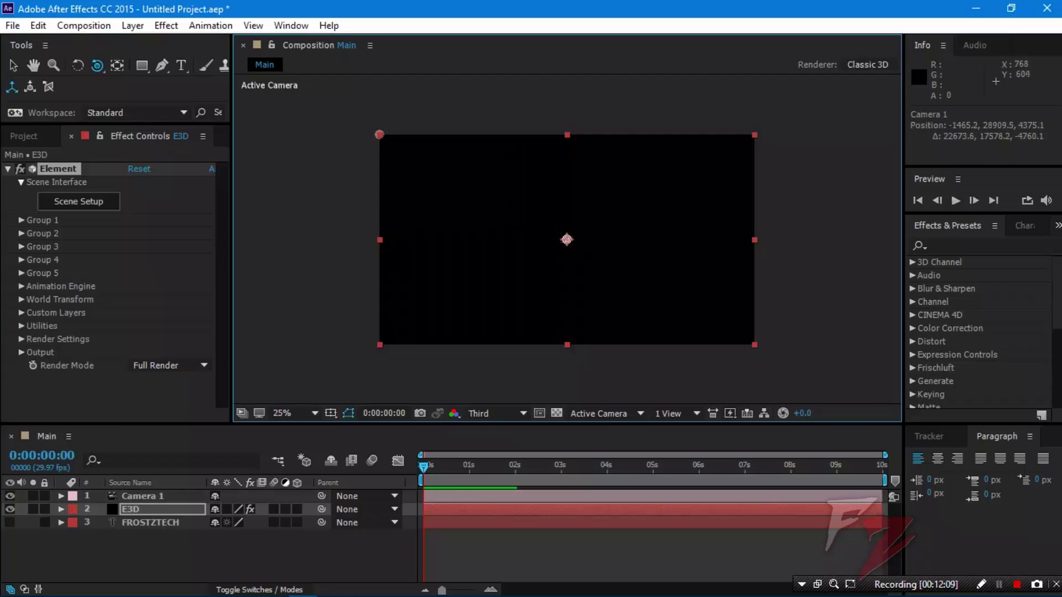
left_click_drag(539, 353, 494, 371)
left_click_drag(461, 303, 446, 306)
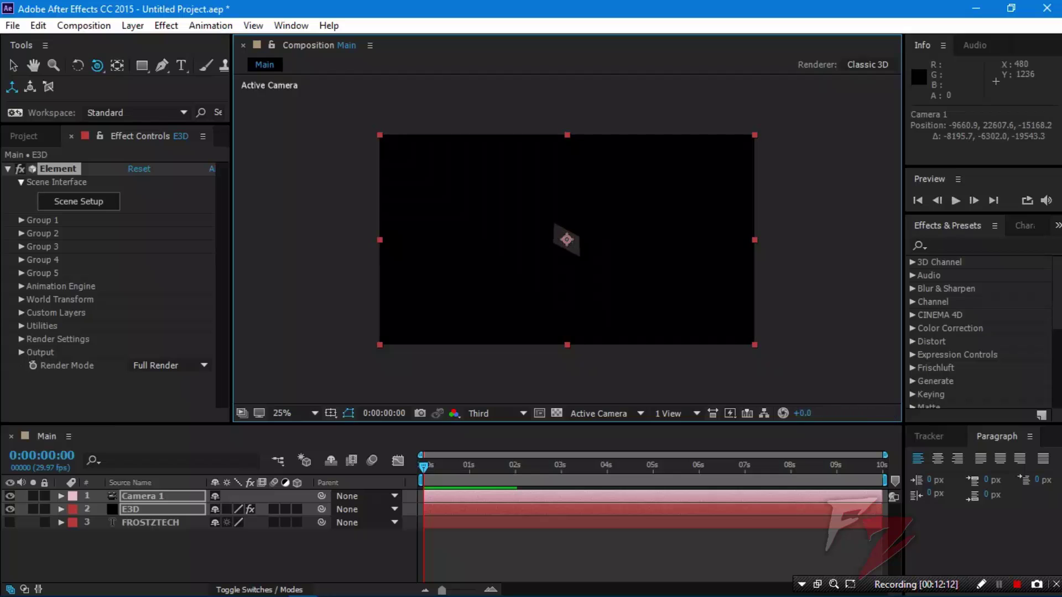
left_click_drag(98, 66, 155, 116)
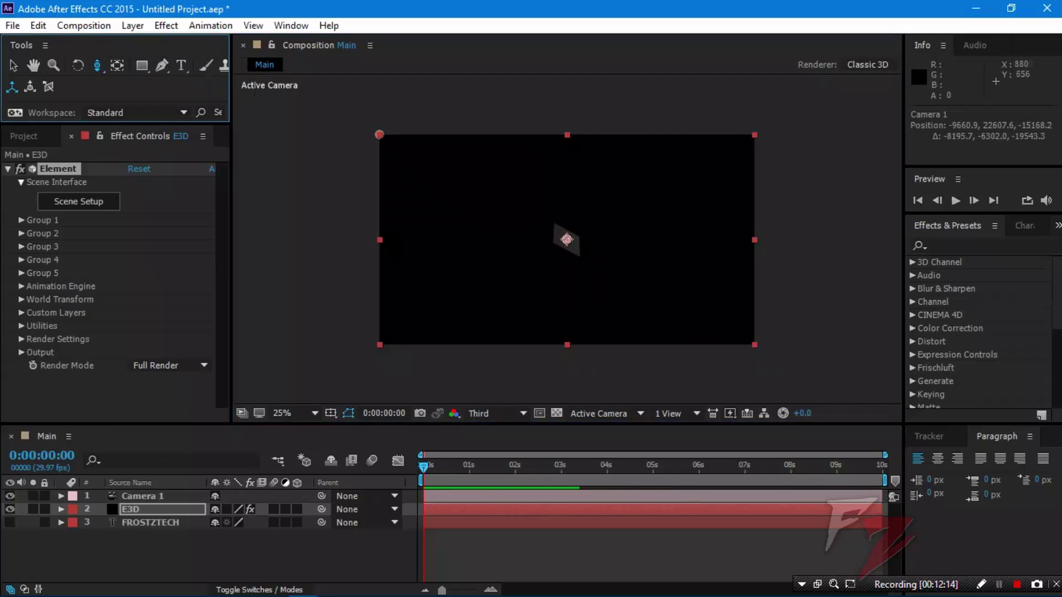
left_click_drag(509, 382, 438, 379)
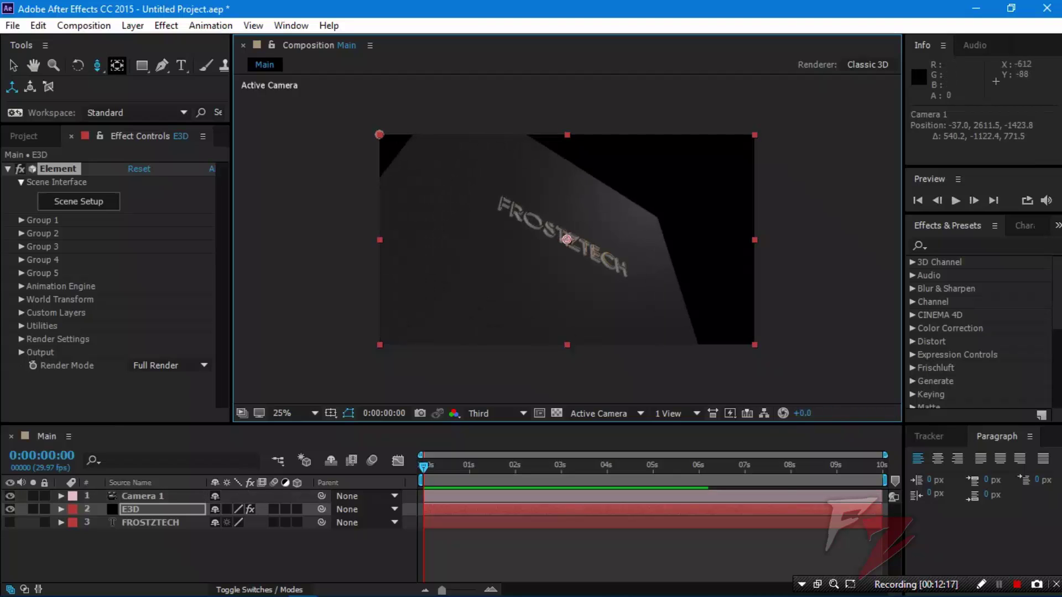
Step: Orbit the camera to face the text straight on and track in until the dark plane fills the frame
left_click_drag(98, 66, 145, 83)
left_click_drag(442, 260, 475, 259)
mouse_move(514, 310)
left_mouse_down()
mouse_move(434, 340)
mouse_move(426, 326)
mouse_move(506, 323)
left_mouse_up()
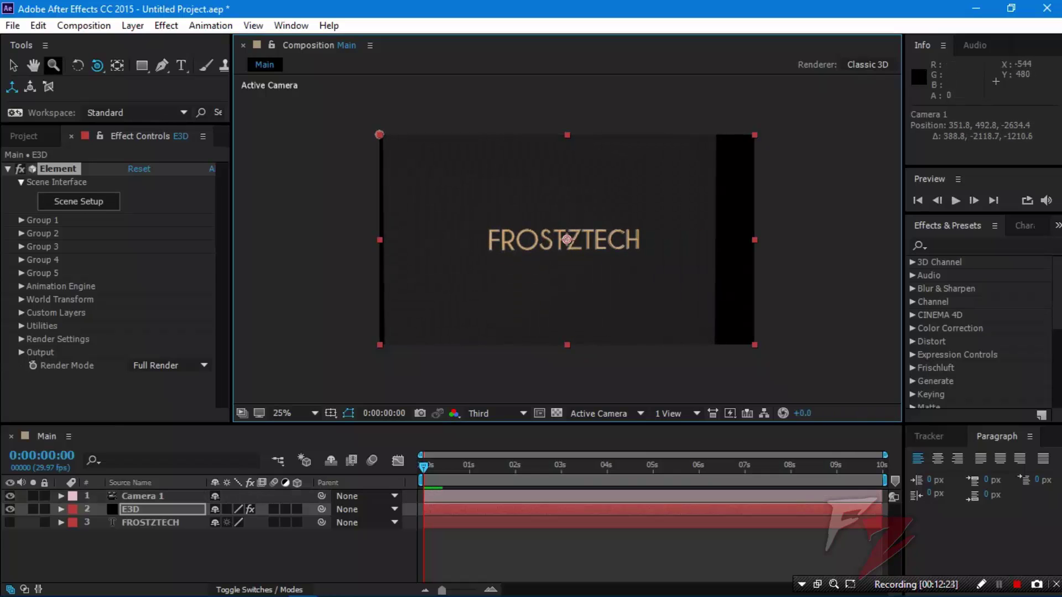
left_click_drag(96, 65, 133, 114)
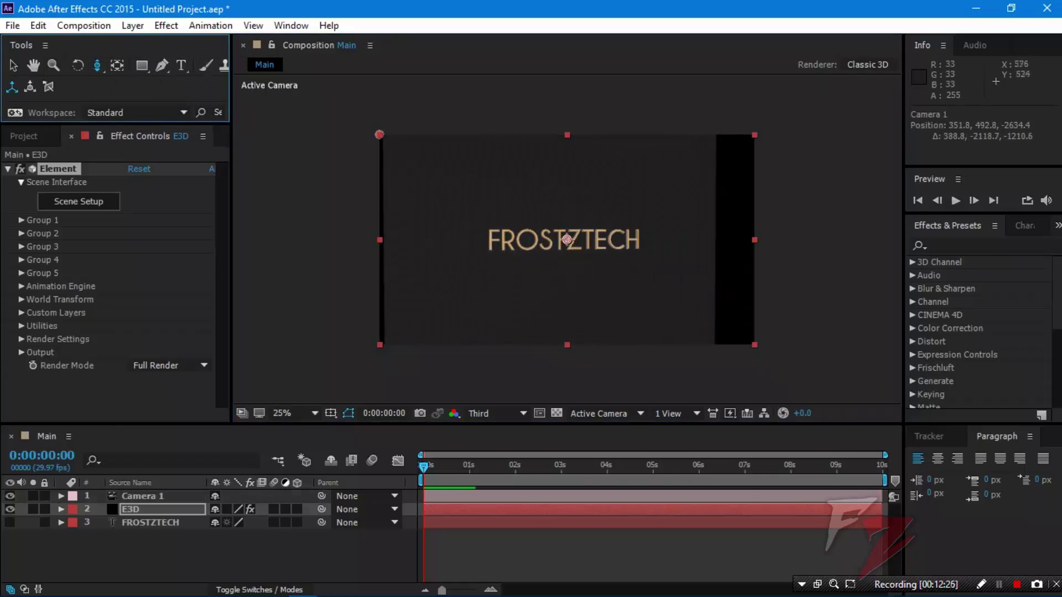
mouse_move(421, 328)
left_mouse_down()
mouse_move(412, 191)
mouse_move(412, 310)
left_mouse_up()
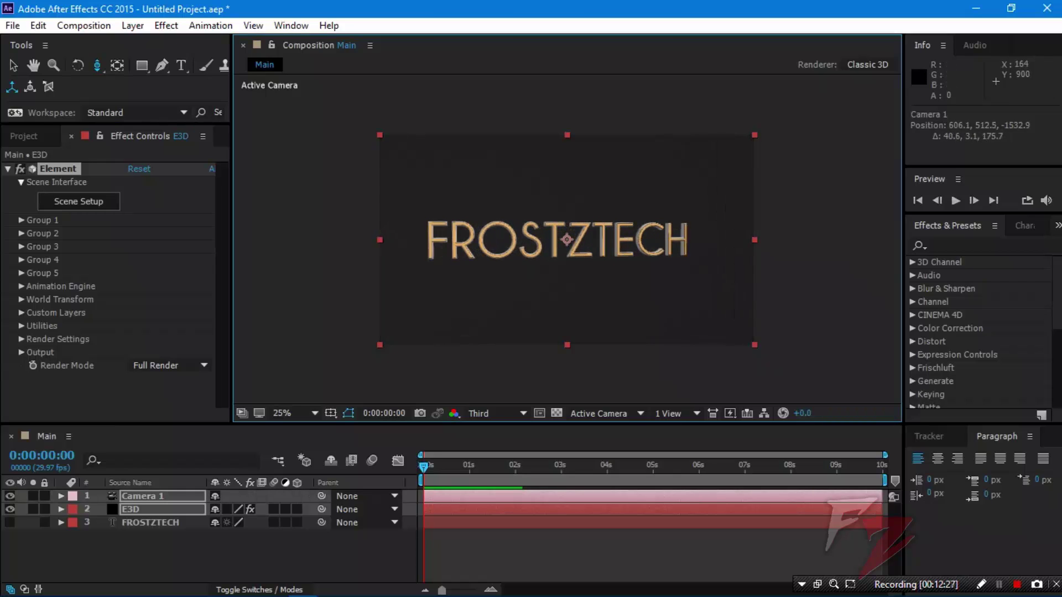
Step: Orbit the camera around the text with the Orbit Camera tool to a slightly angled frontal view
left_click_drag(97, 66, 132, 83)
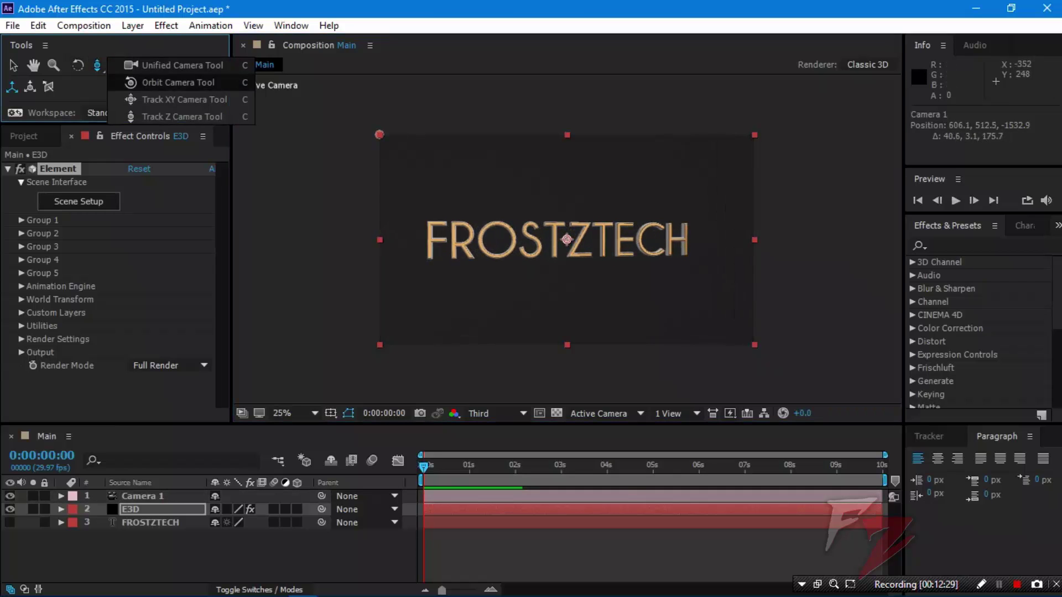
left_click_drag(526, 260, 523, 178)
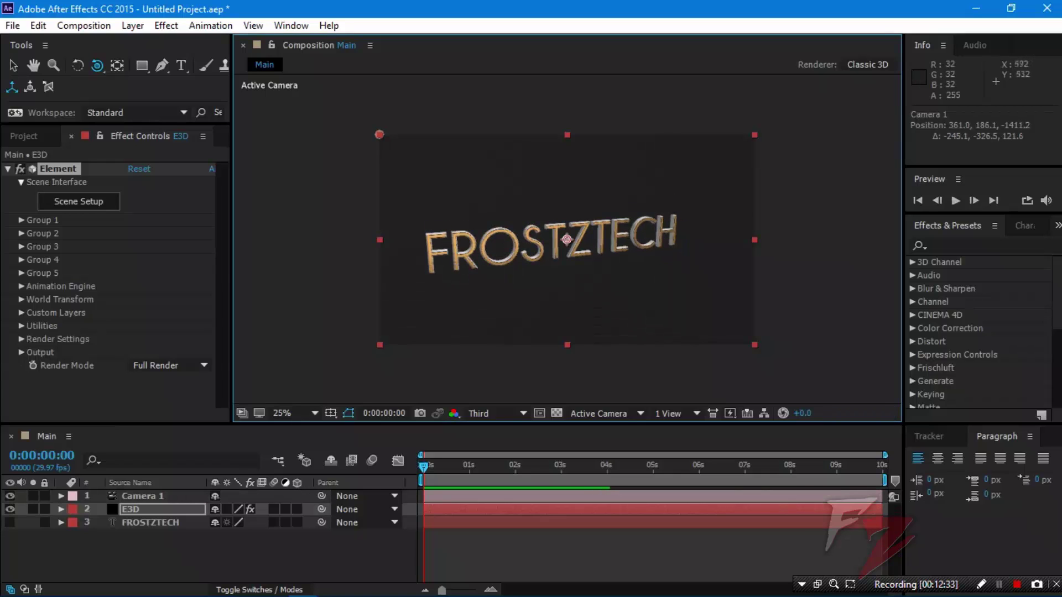
left_click_drag(549, 266, 557, 291)
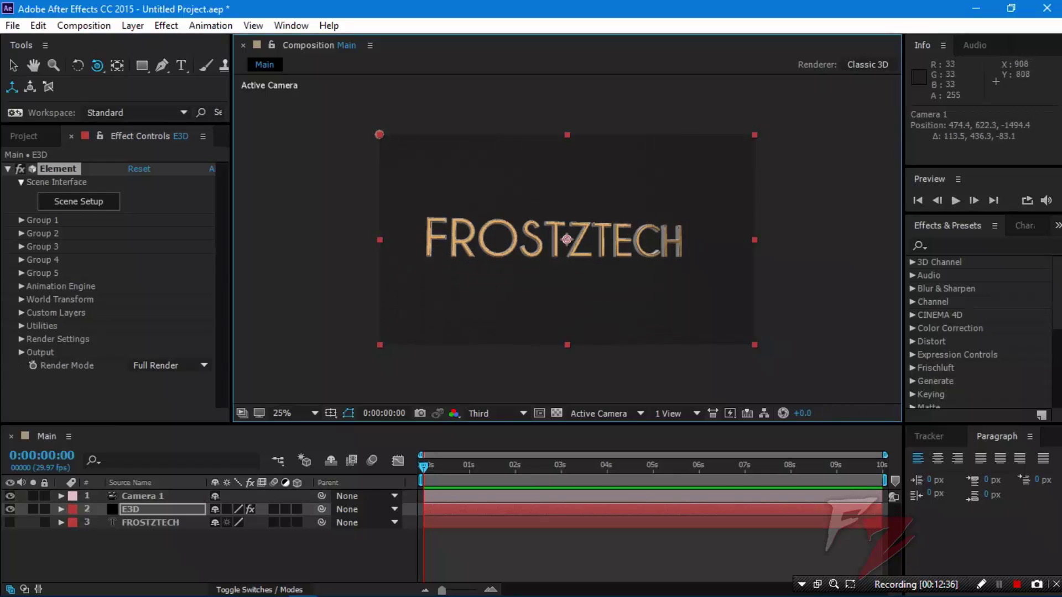
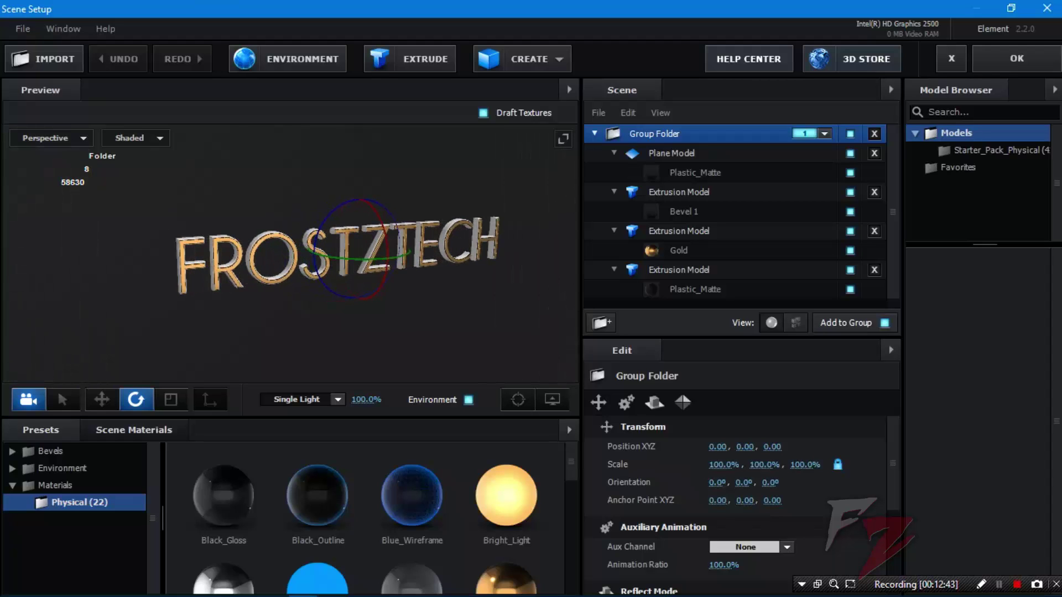
Step: Try the Metal_Diffused material preset on the plane model in Scene Setup
left_click_drag(287, 282, 337, 260)
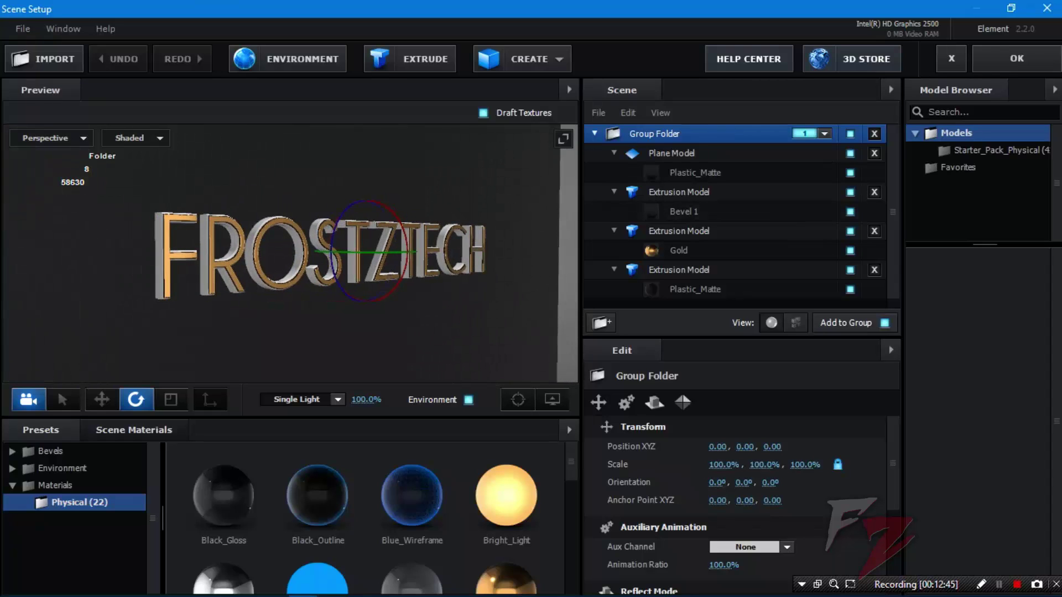
left_click(694, 173)
scroll(382, 519, "down", 2)
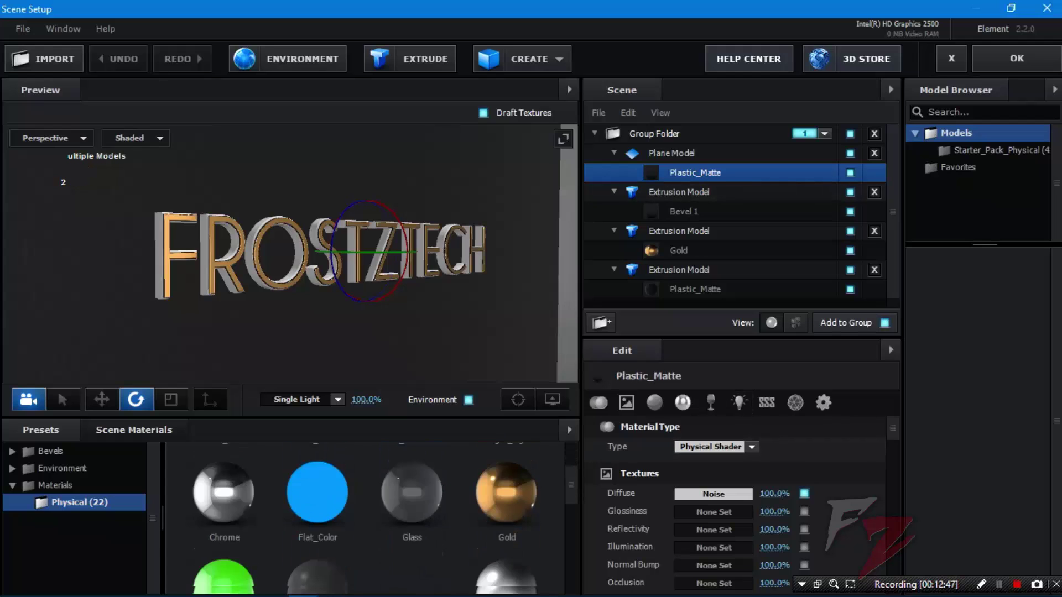
scroll(382, 518, "down", 4)
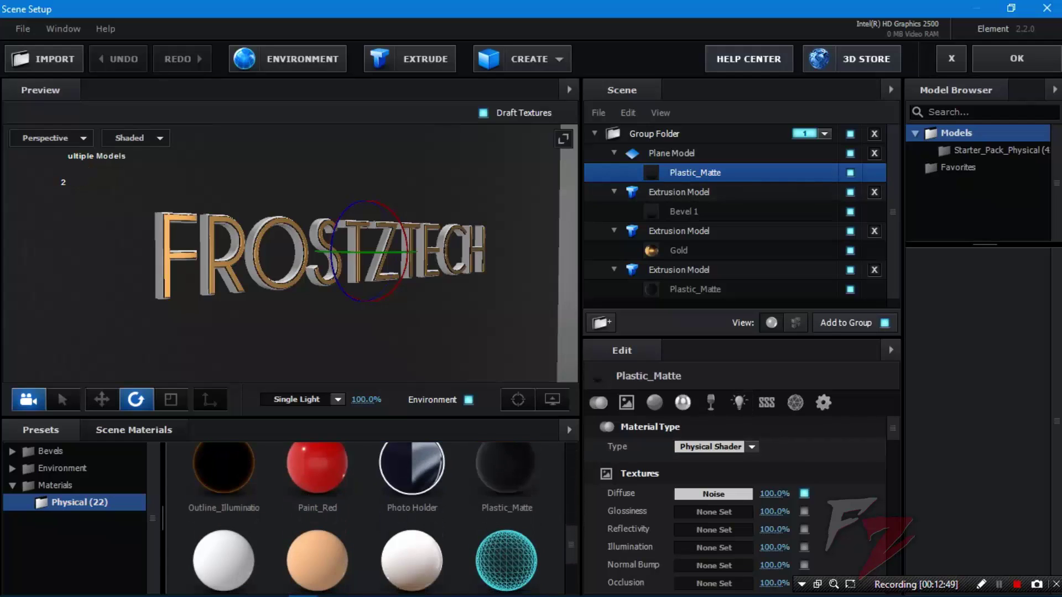
scroll(382, 519, "down", 1)
scroll(382, 519, "up", 5)
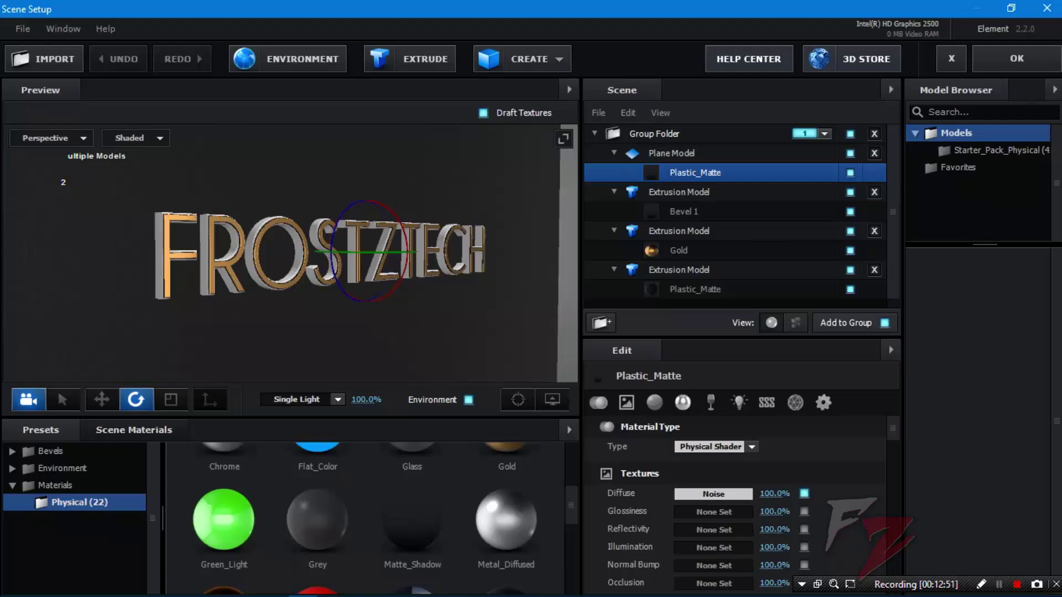
left_click_drag(506, 520, 90, 227)
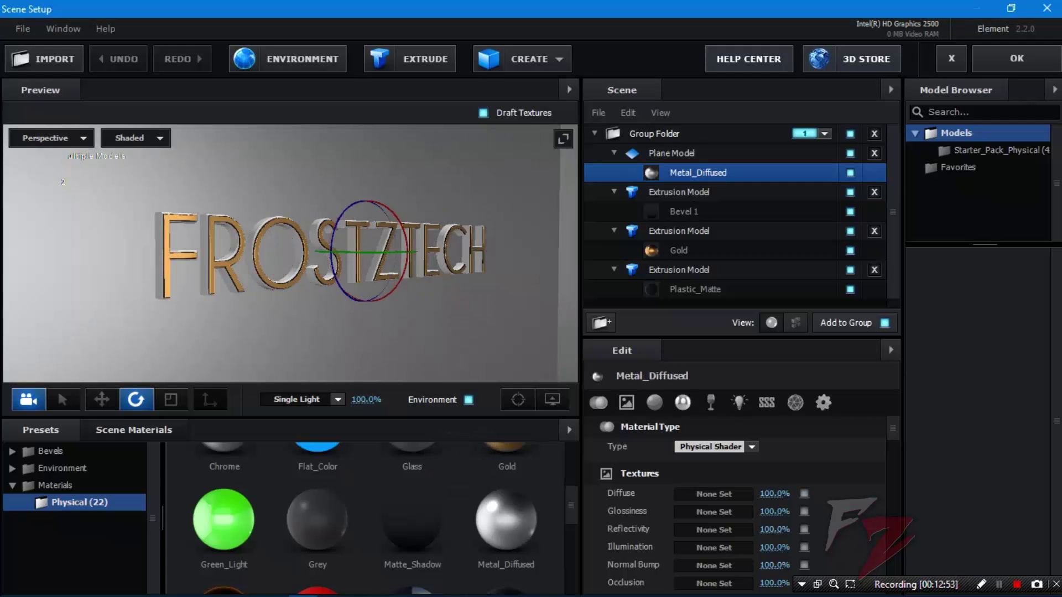
Step: Replace the plane model's Metal_Diffused material with Plastic_Matte
scroll(365, 519, "down", 4)
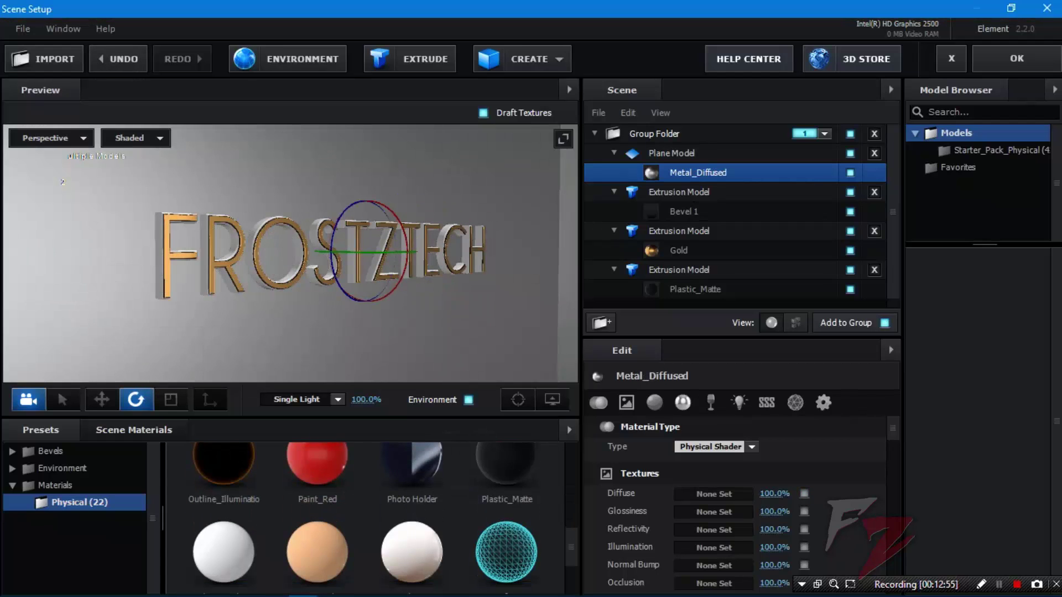
key("ctrl+z")
scroll(290, 253, "up", 6)
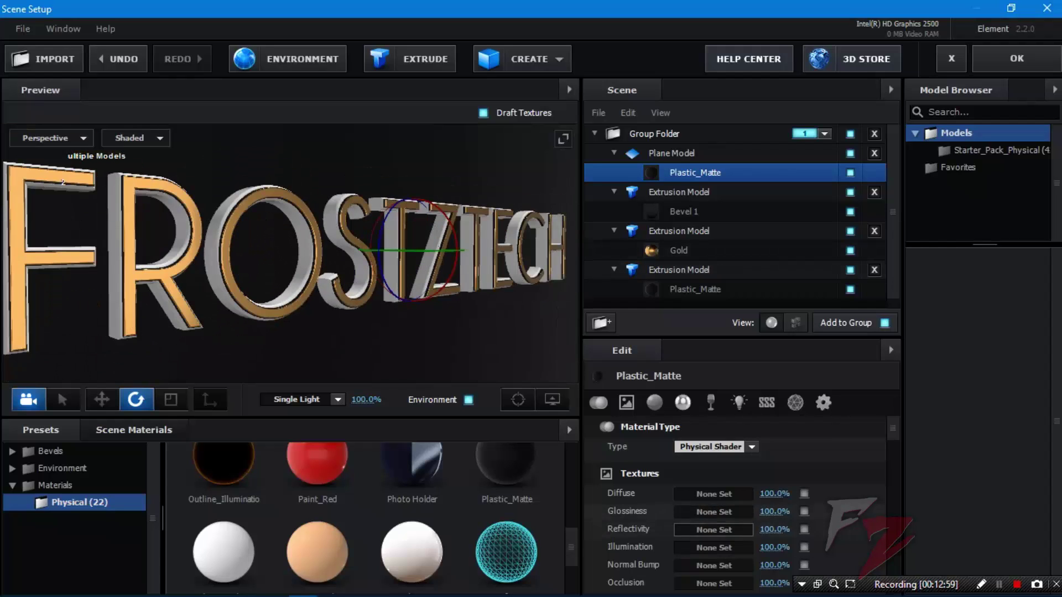
Step: Set the plane material's diffuse color to a very dark grey and lower its diffuse intensity to about 0.65
scroll(735, 498, "down", 5)
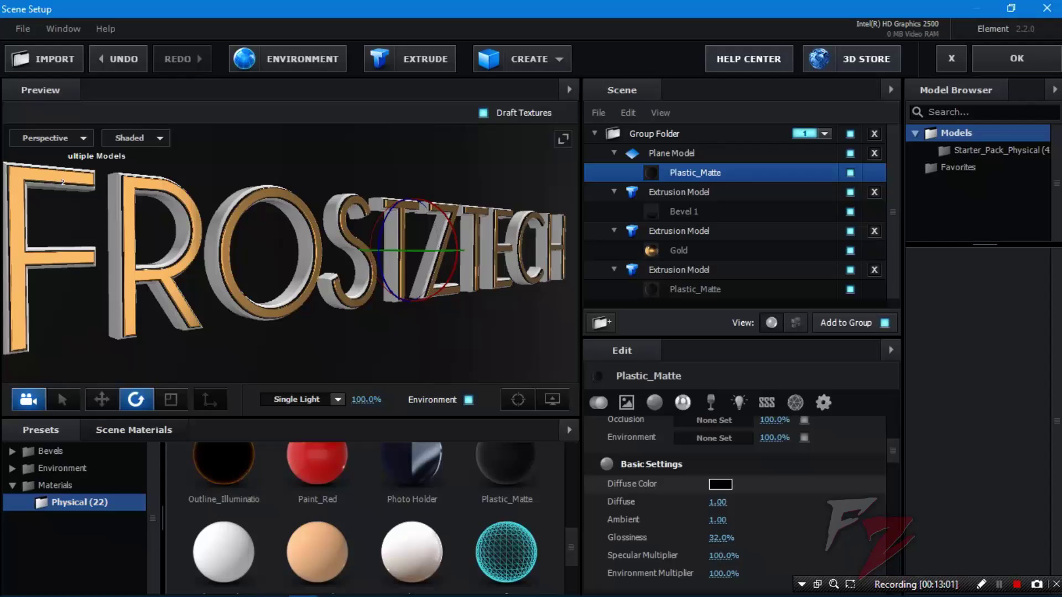
left_click(720, 484)
left_click(589, 528)
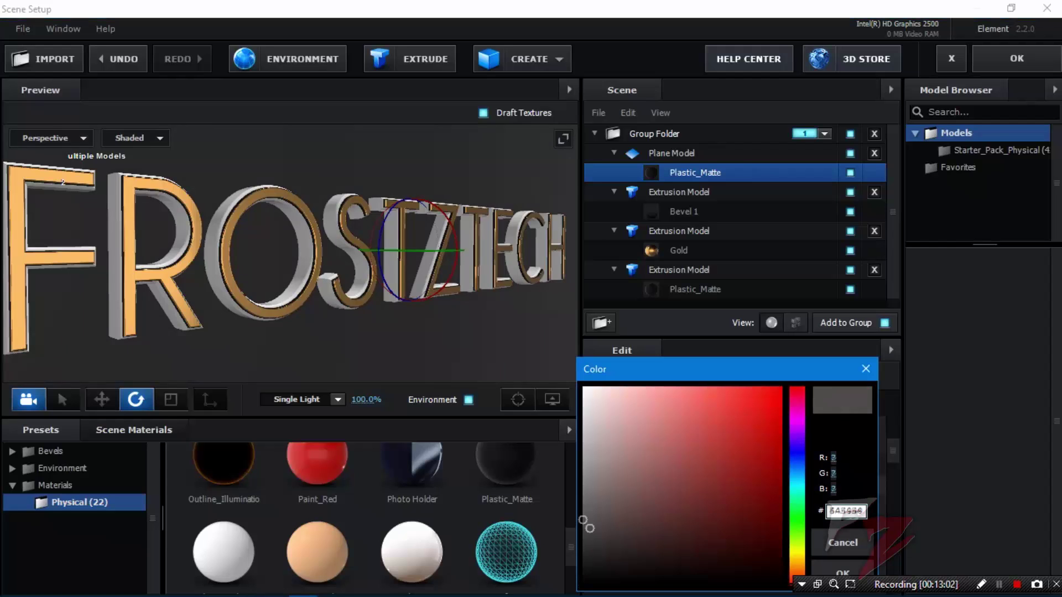
left_click_drag(590, 529, 585, 560)
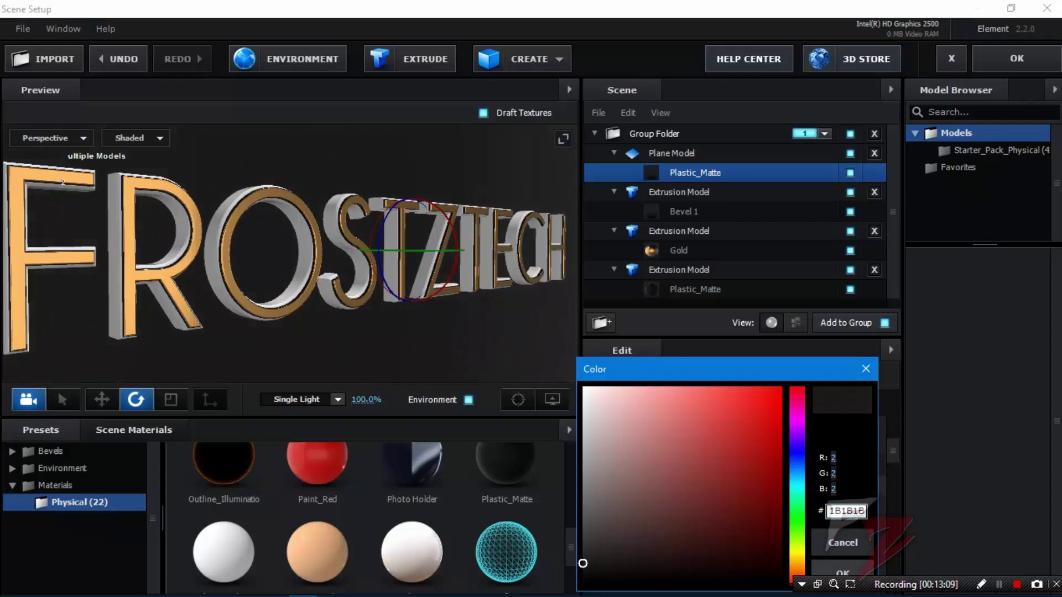
left_click(842, 570)
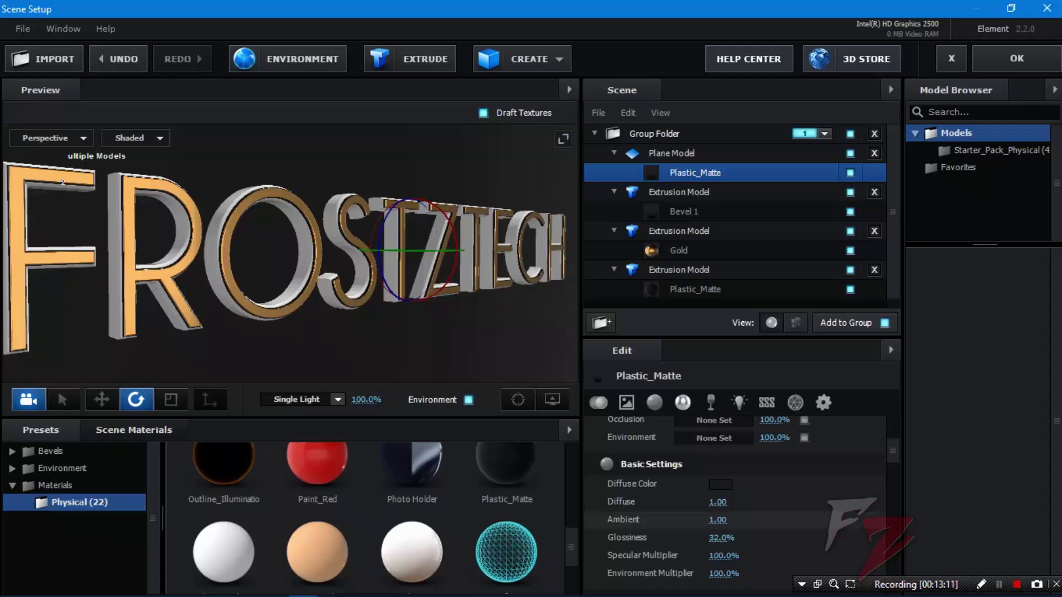
left_click_drag(717, 501, 704, 501)
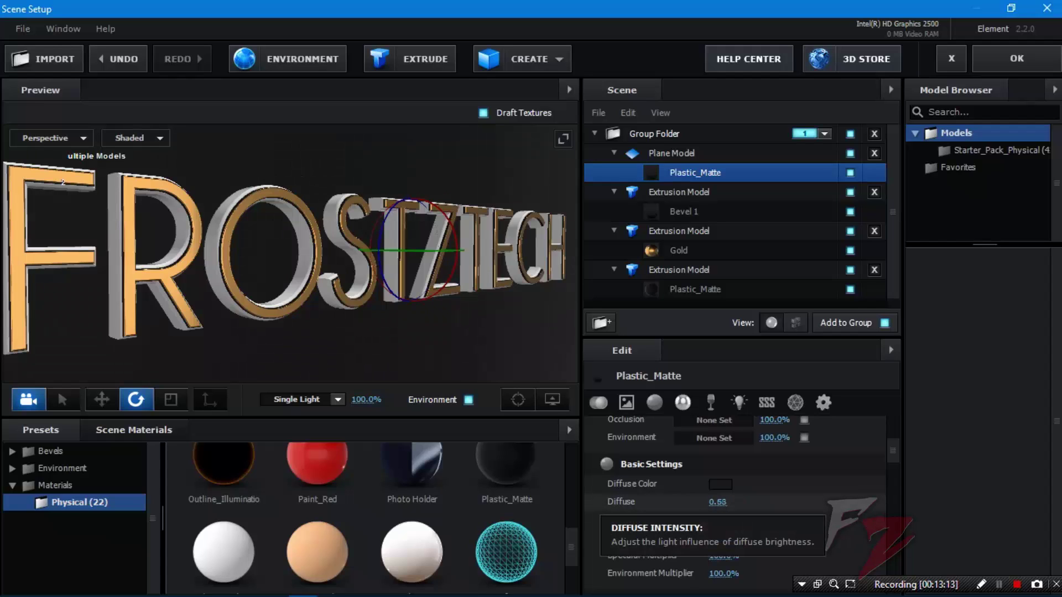
Step: Adjust the reflectivity intensity of the plane's material and apply the scene changes to the composition
scroll(735, 497, "down", 5)
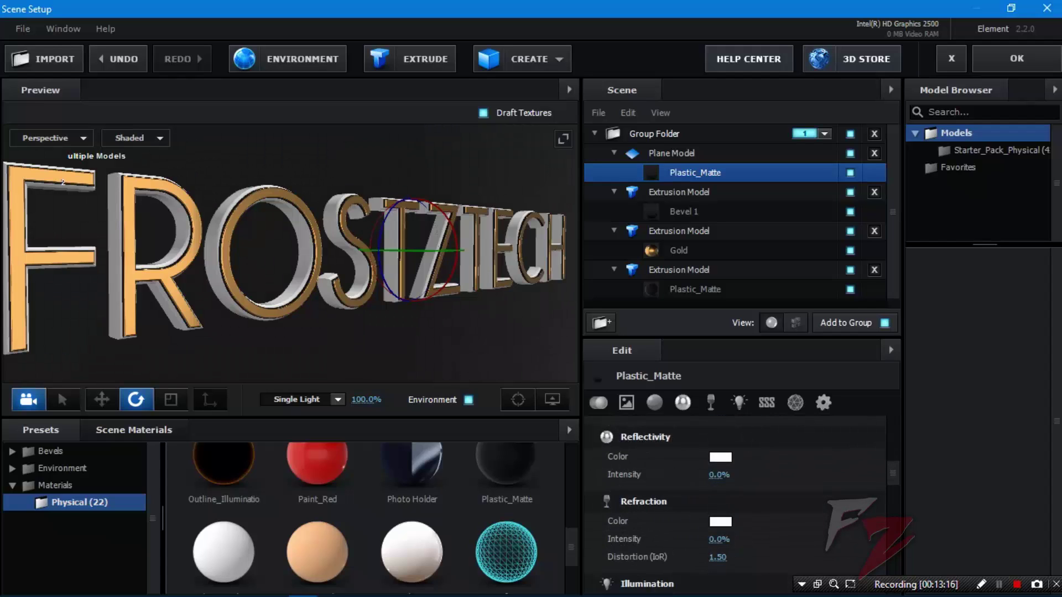
mouse_move(719, 476)
left_mouse_down()
mouse_move(739, 475)
mouse_move(720, 475)
left_mouse_up()
scroll(719, 475, "down", 3)
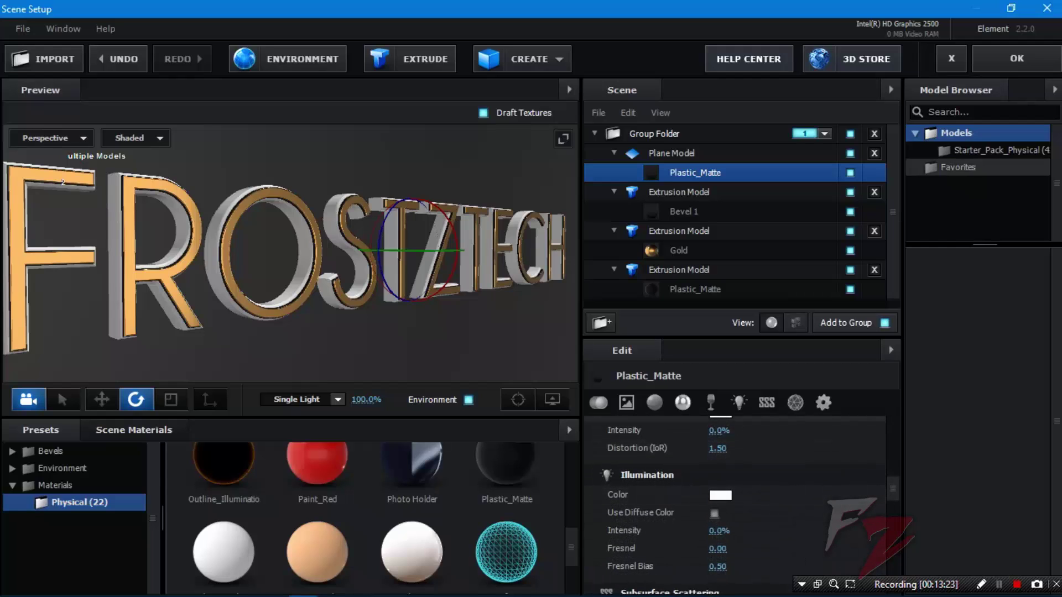
left_click(1017, 58)
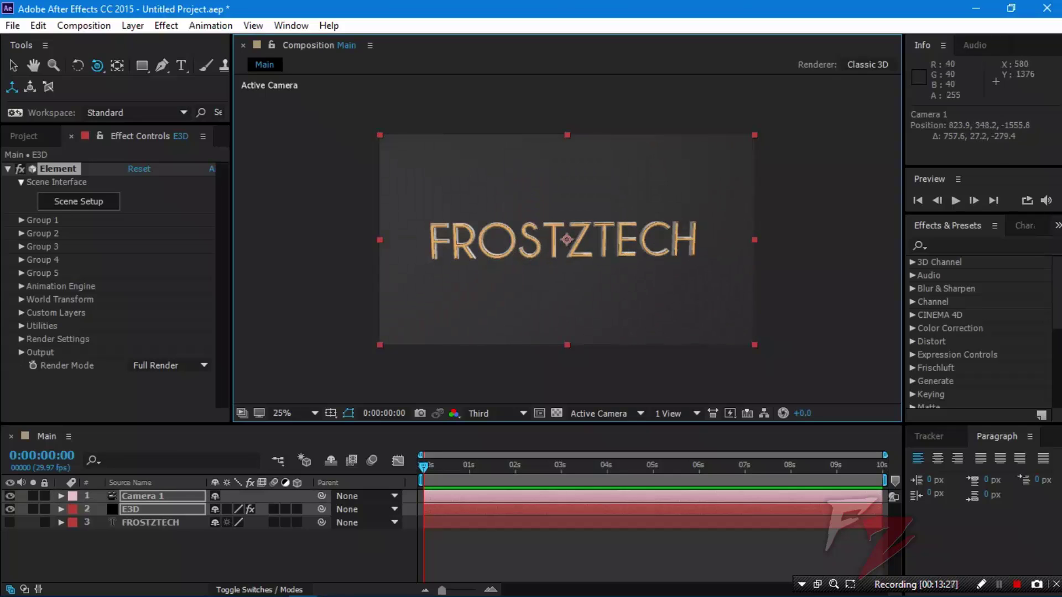
left_click(379, 134)
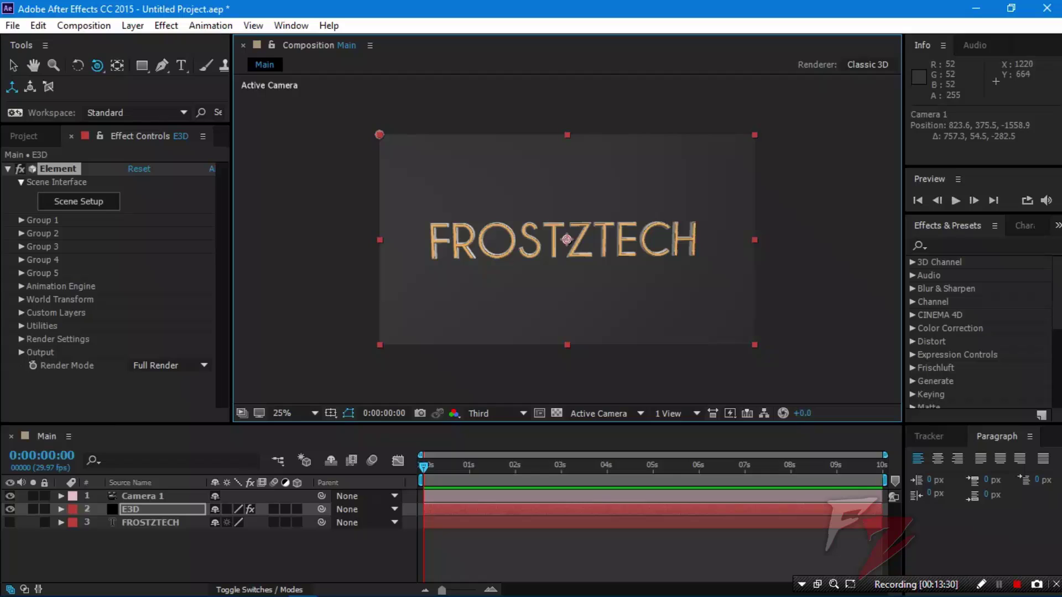
Step: Add a white ambient light named Ambient_Light with 100% intensity to the Main composition
left_click(376, 556)
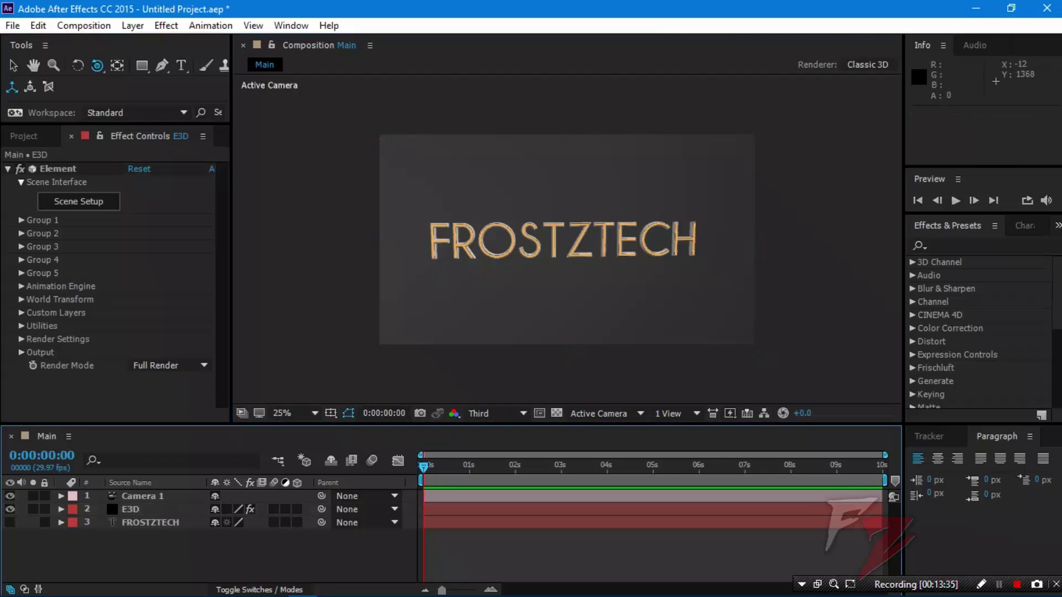
right_click(160, 550)
mouse_move(196, 402)
left_click(381, 457)
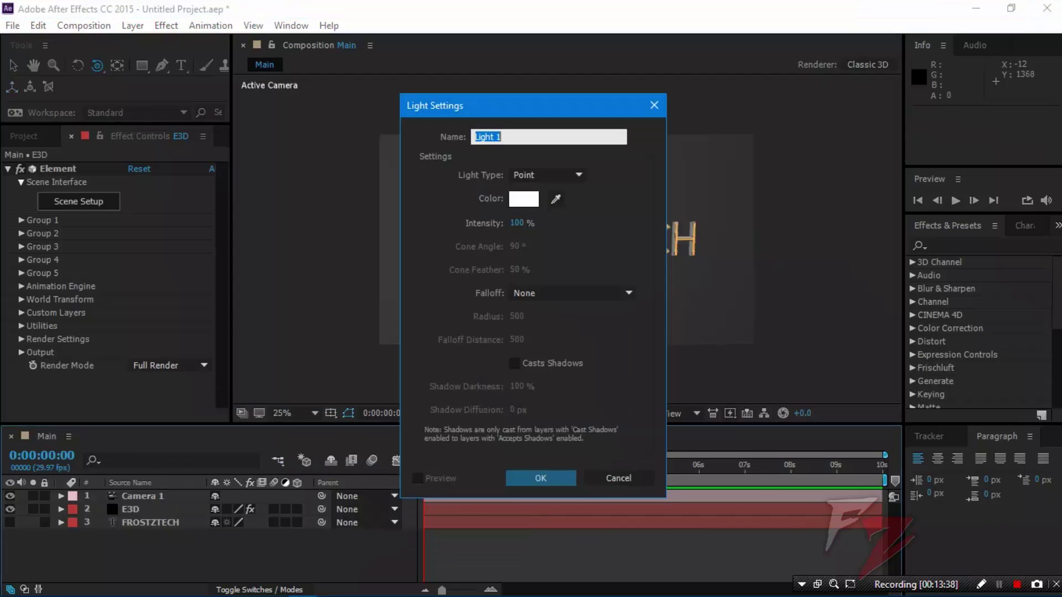
left_click(546, 175)
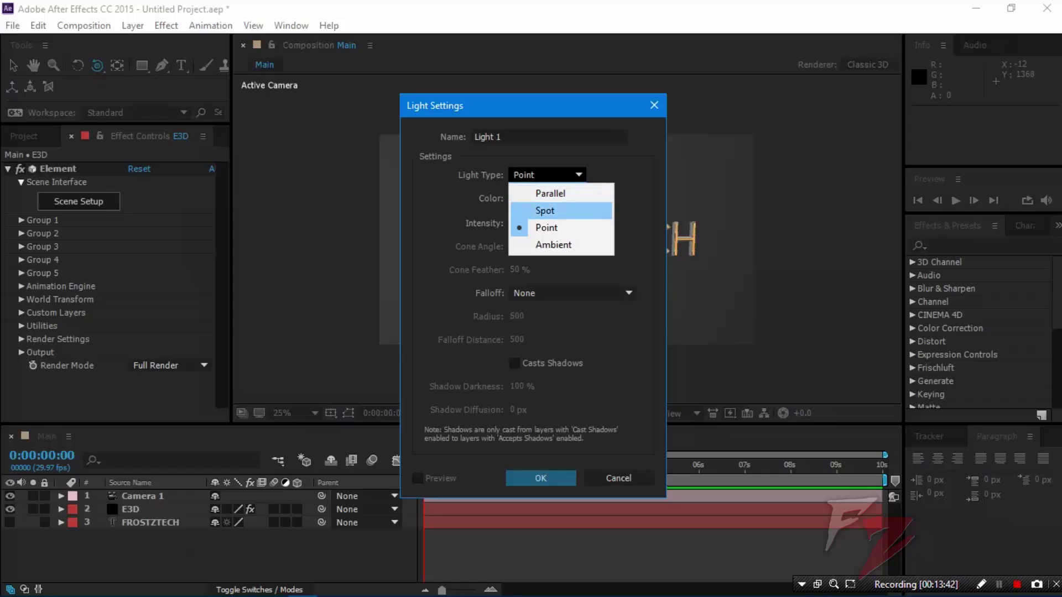
left_click(553, 244)
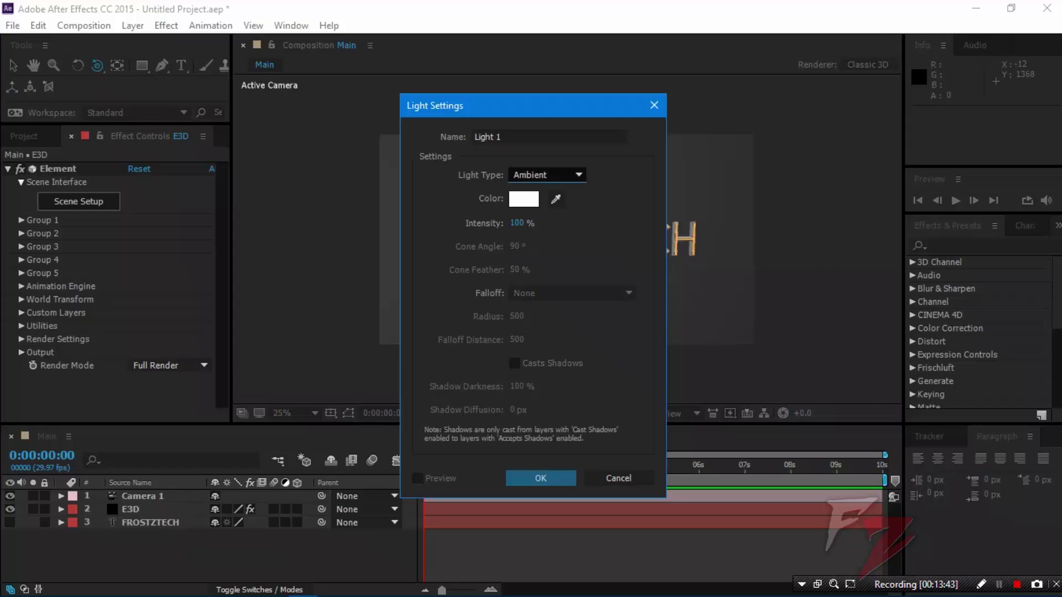
left_click(523, 198)
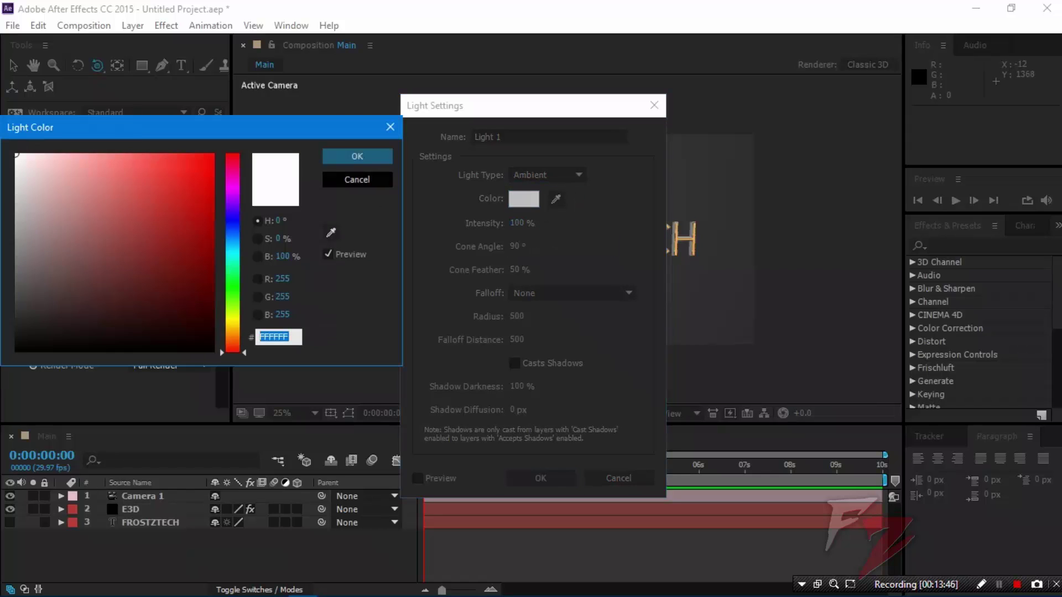
left_click(357, 180)
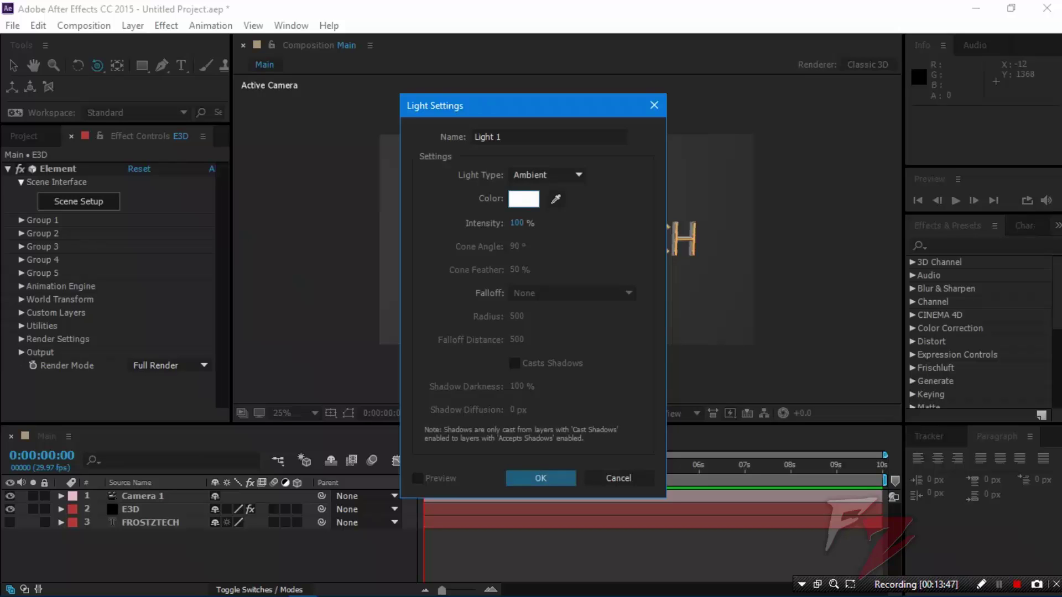
left_click_drag(510, 137, 475, 137)
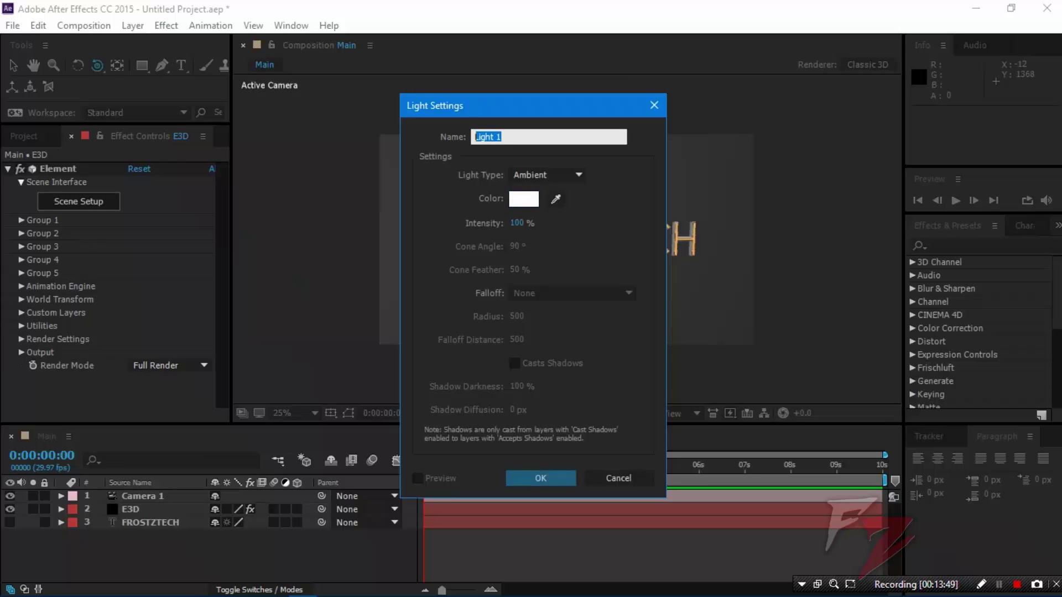
type("Ambient_")
key("Return")
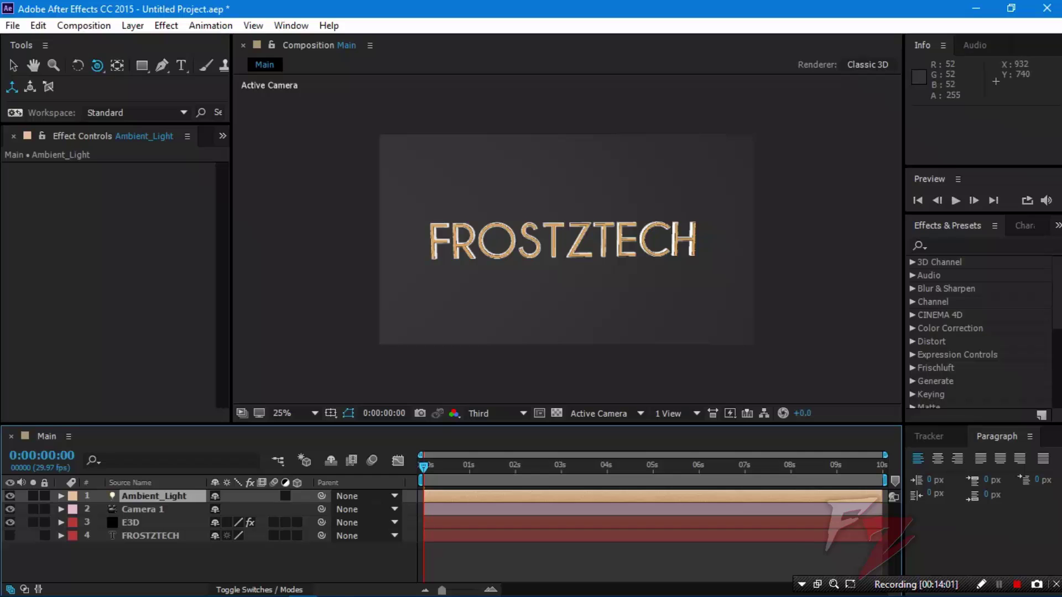
Step: Orbit the camera around the FROSTZTECH text and return to a slightly angled front view at about position 427, 321, -1464
left_click_drag(561, 279, 525, 386)
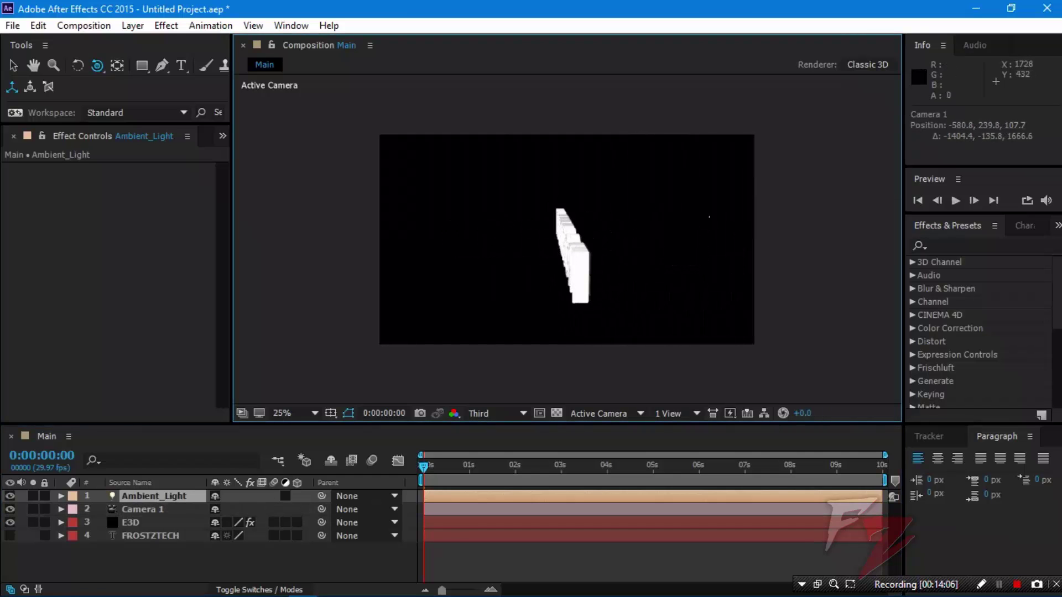
key("v")
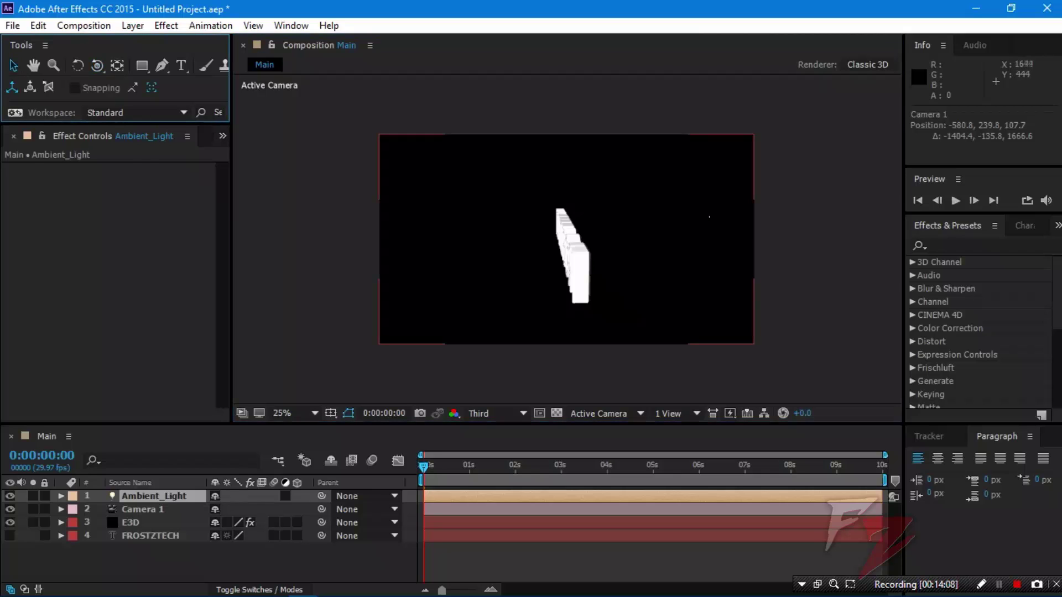
left_click(698, 221)
left_click(154, 496)
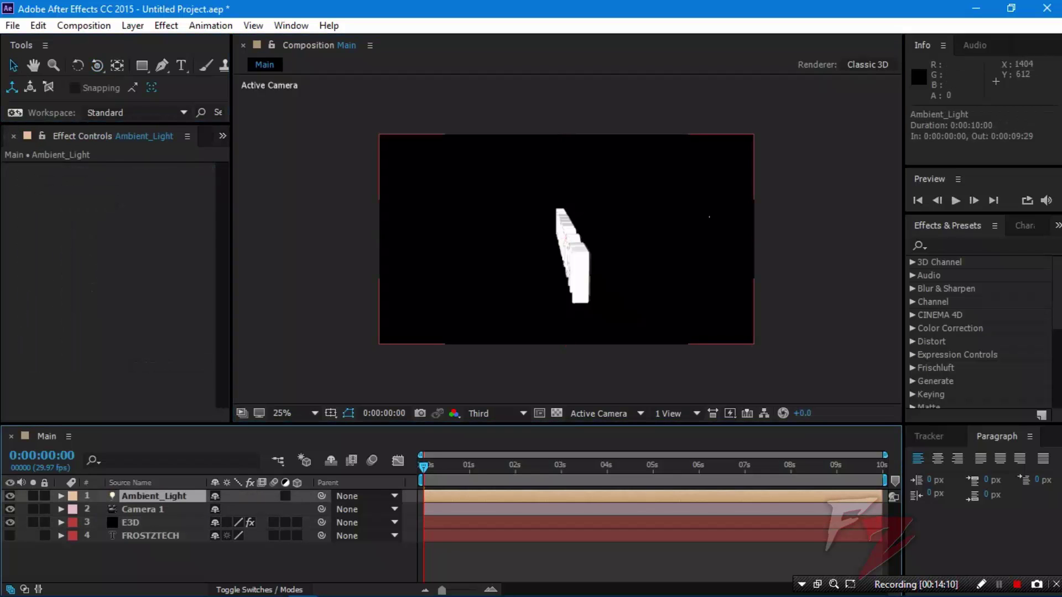
left_click(97, 66)
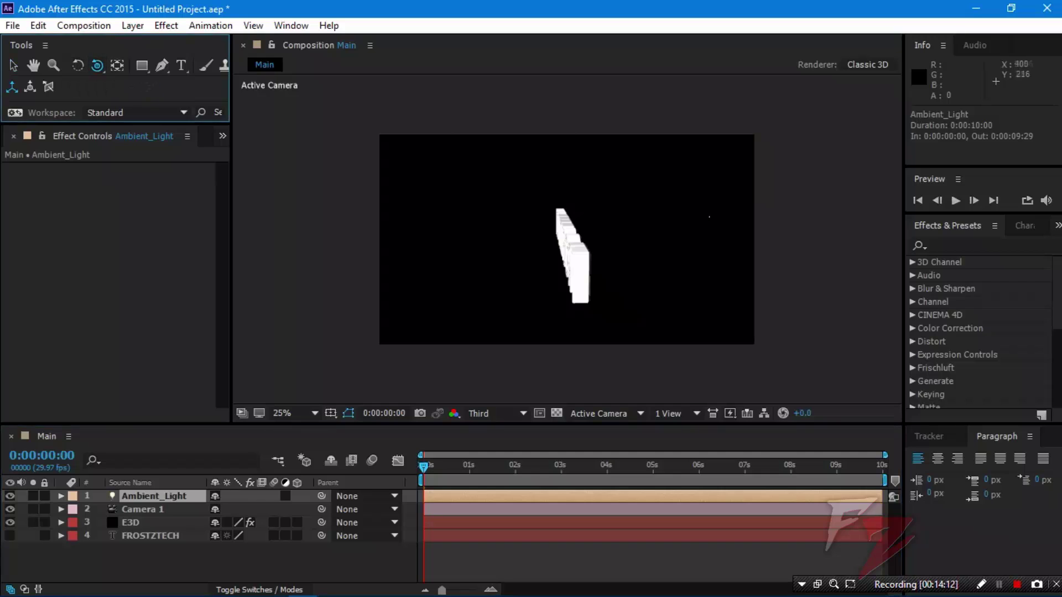
left_click_drag(512, 336, 470, 337)
Step: Dolly the camera in toward the text and track it sideways to frame the first letters, at about position 424, 447, -598
left_click(98, 66)
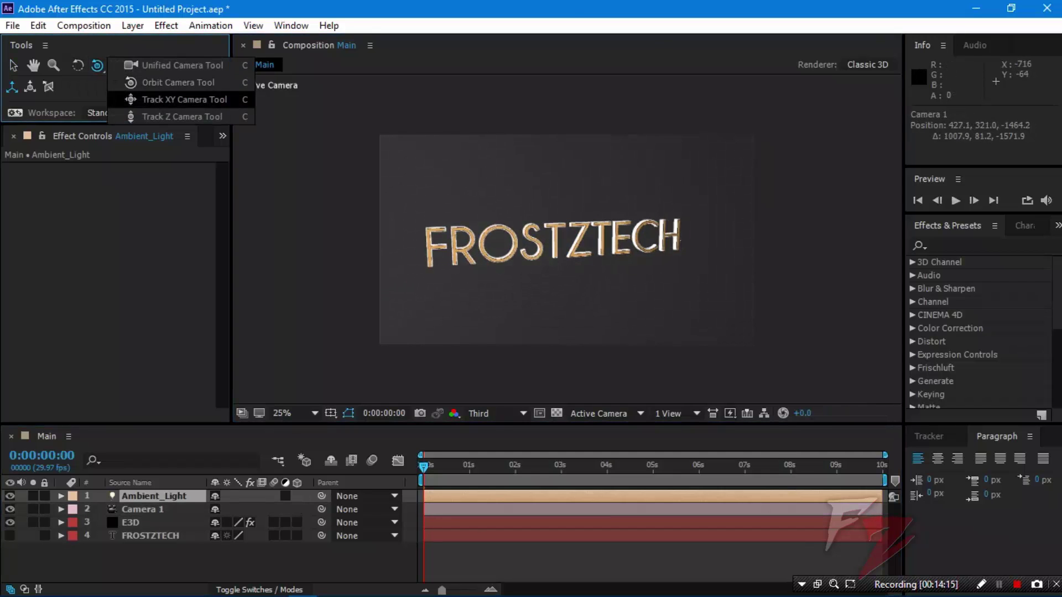
left_click(166, 99)
left_click_drag(457, 335, 454, 222)
left_click(98, 66)
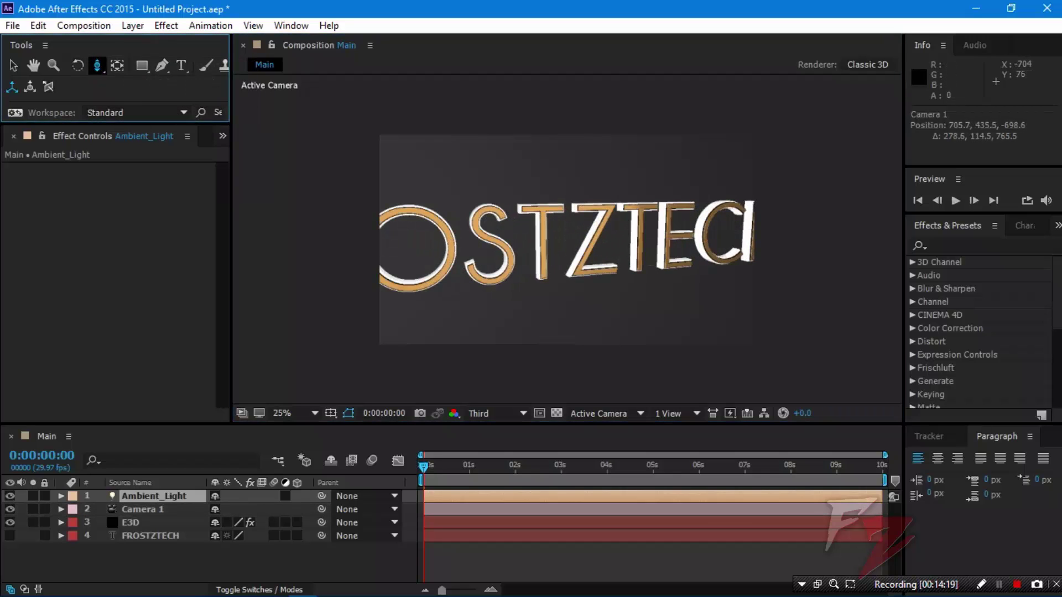
left_click(182, 100)
left_click_drag(410, 332, 460, 341)
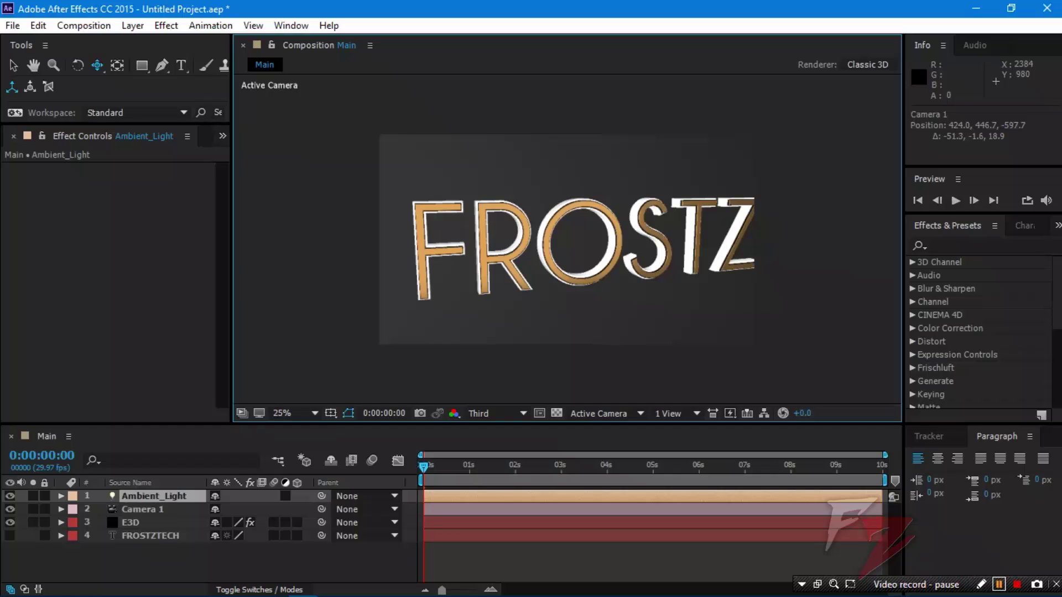
Step: Pull the camera back and orbit it slightly around the text to about position 324, 440, -735
left_click(999, 585)
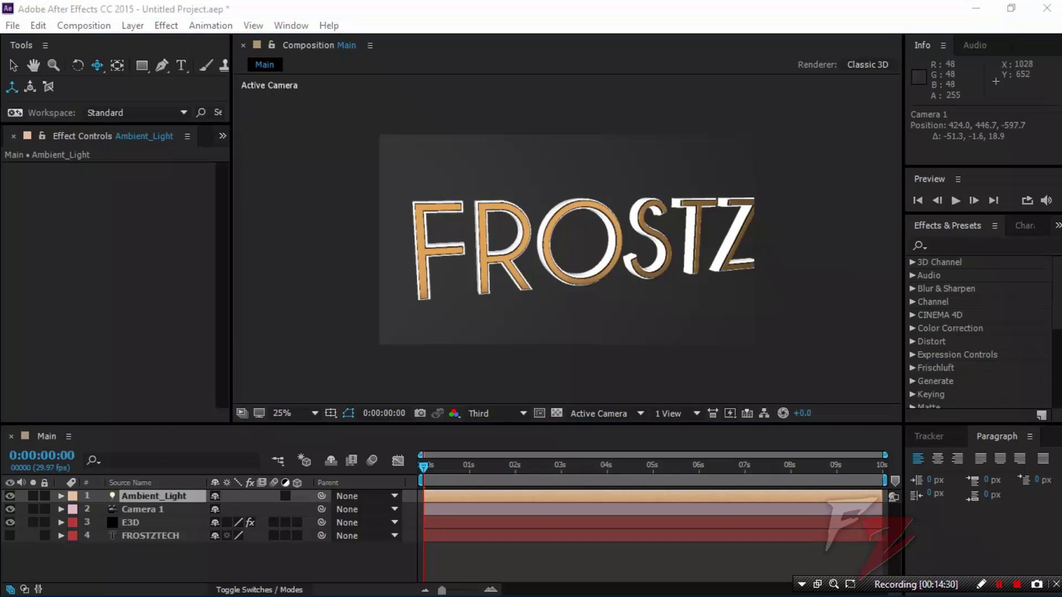
left_click(98, 65)
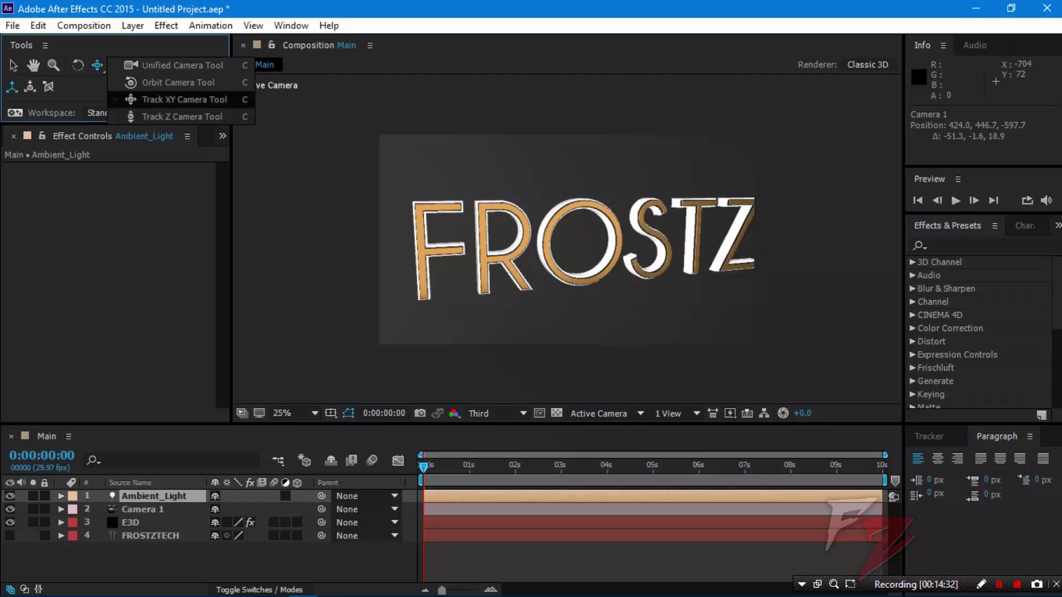
left_click(172, 116)
left_click_drag(483, 277, 483, 320)
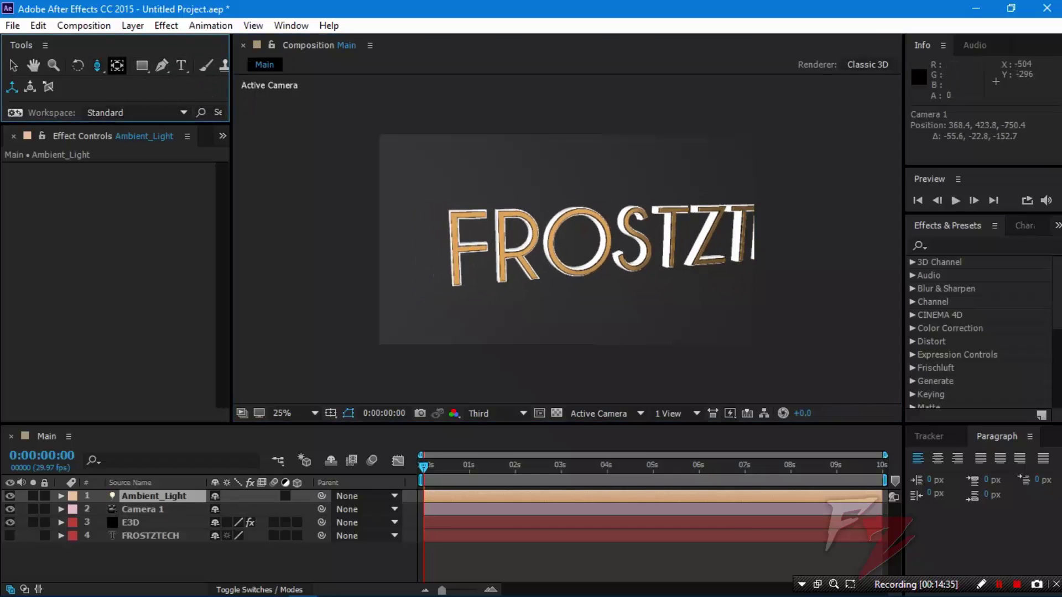
left_click_drag(97, 66, 172, 80)
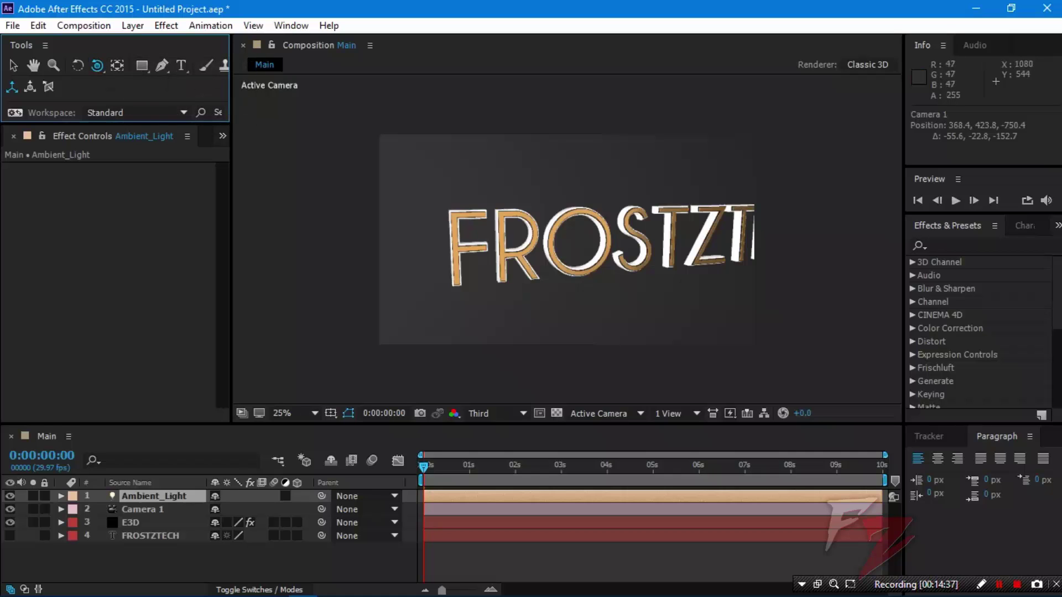
mouse_move(494, 338)
left_mouse_down()
mouse_move(473, 334)
mouse_move(494, 331)
mouse_move(484, 343)
left_mouse_up()
left_click_drag(570, 244, 588, 241)
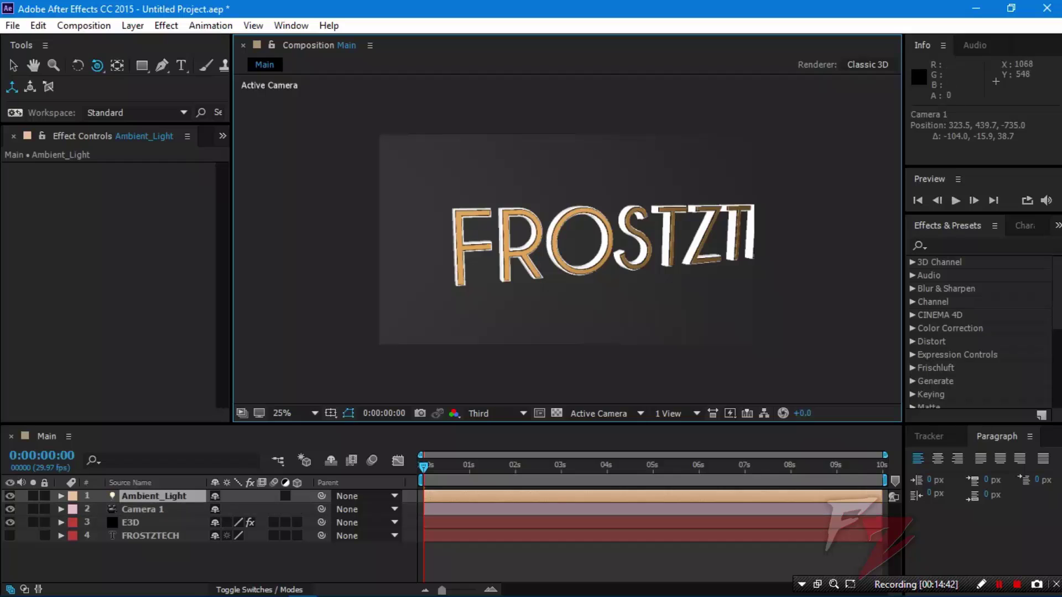
Step: Show the E3D layer's physical environment in the background and set its exposure to 1.35
left_click(13, 65)
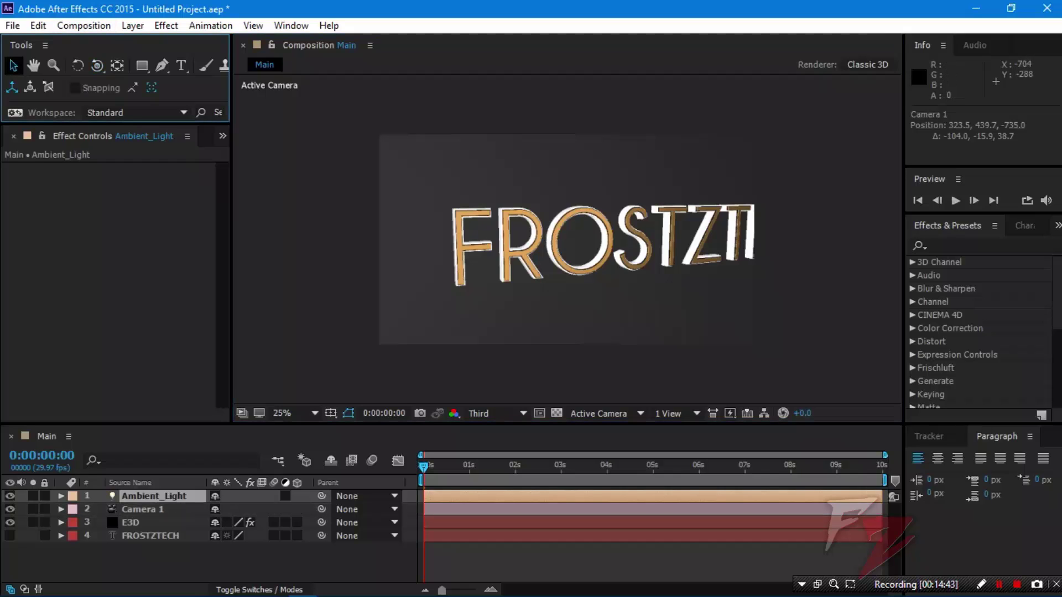
left_click(131, 523)
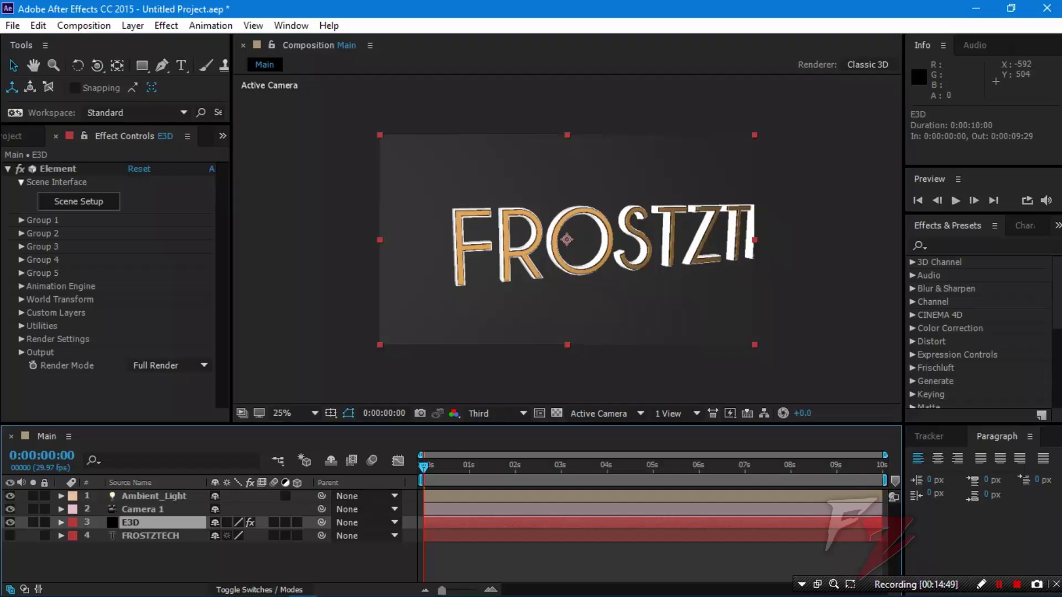
left_click(21, 339)
scroll(109, 293, "down", 3)
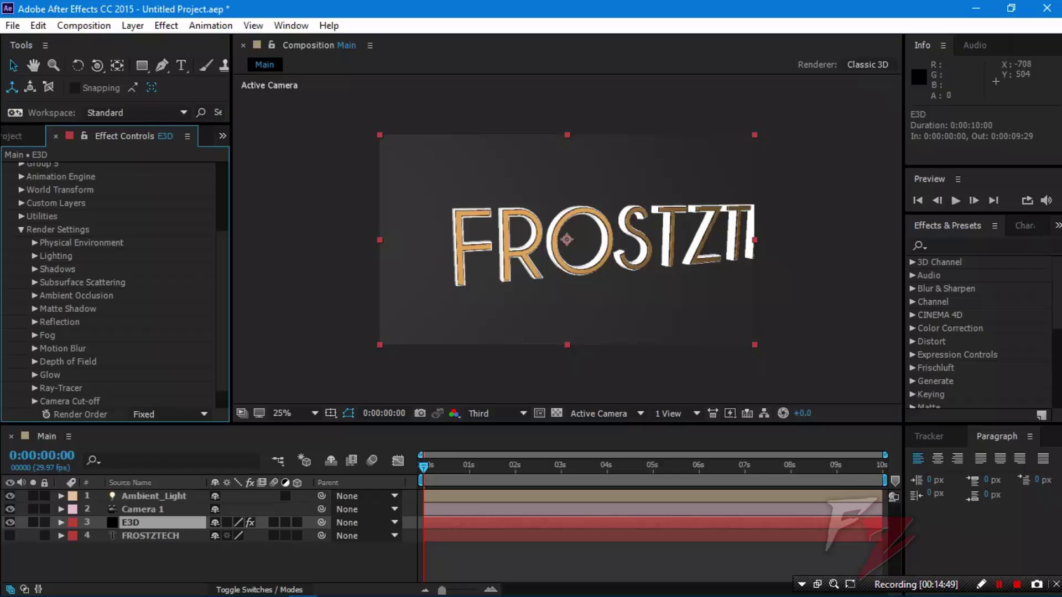
left_click(34, 242)
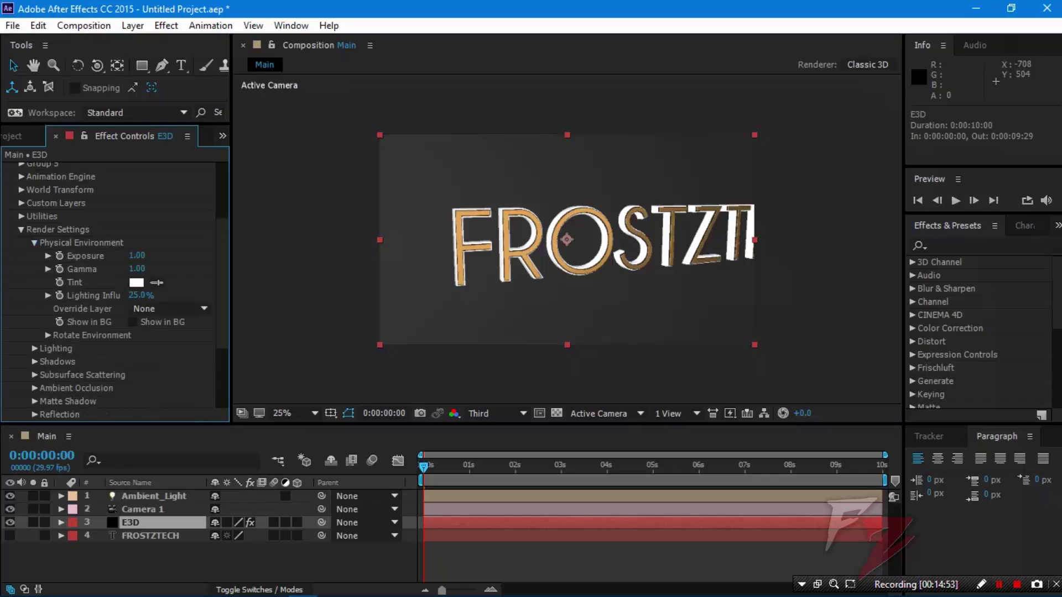
left_click(133, 322)
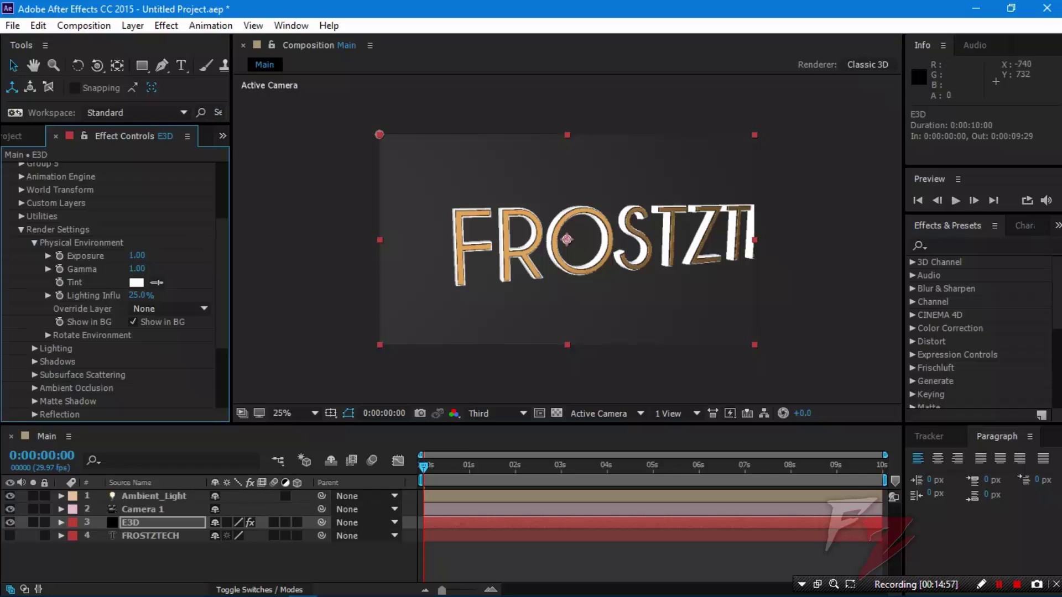
left_click_drag(137, 255, 149, 256)
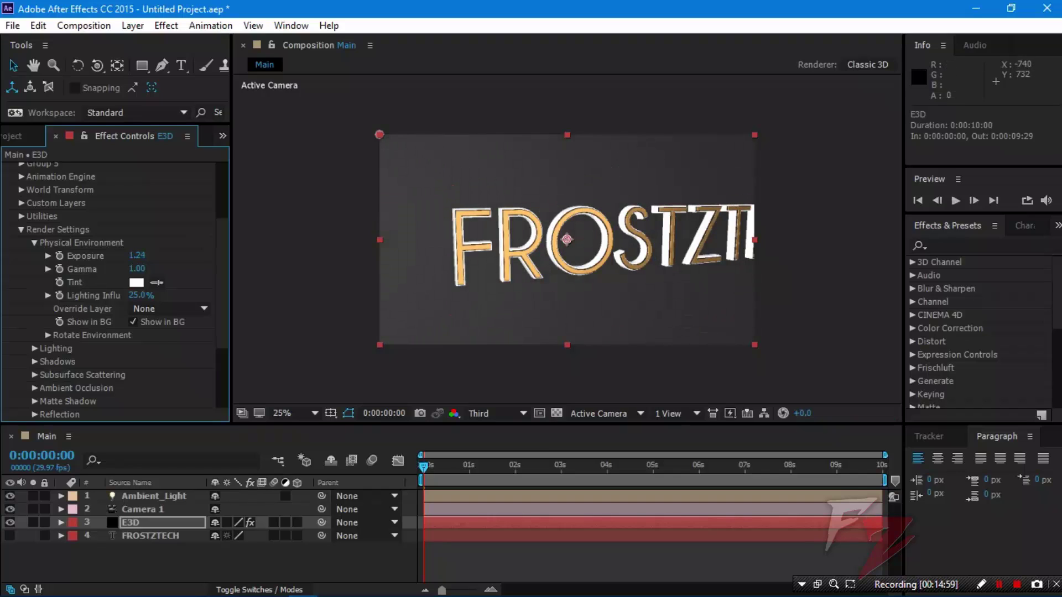
left_click(137, 256)
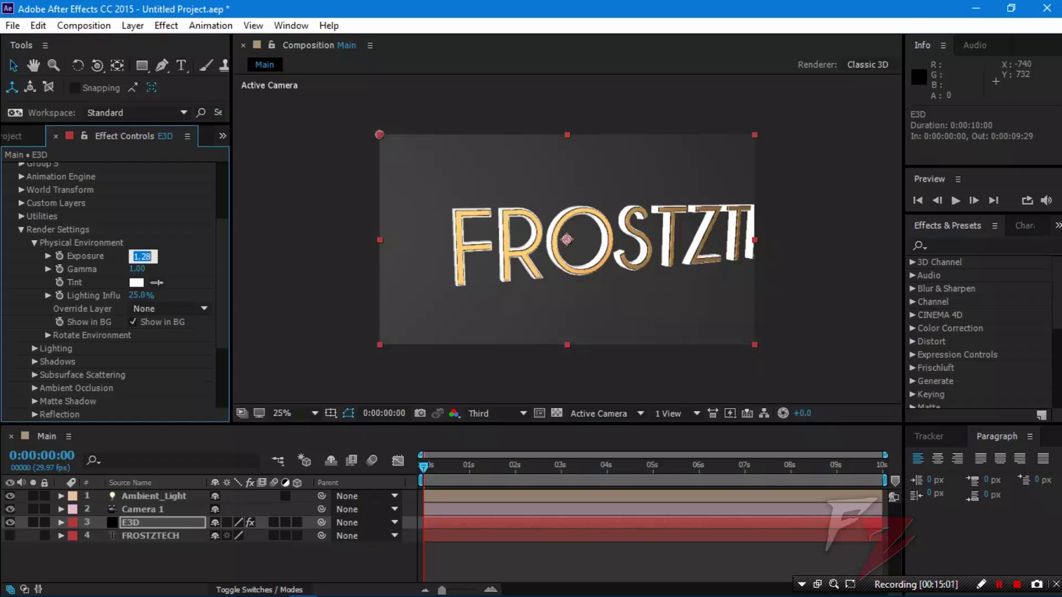
type("1.35")
key("Return")
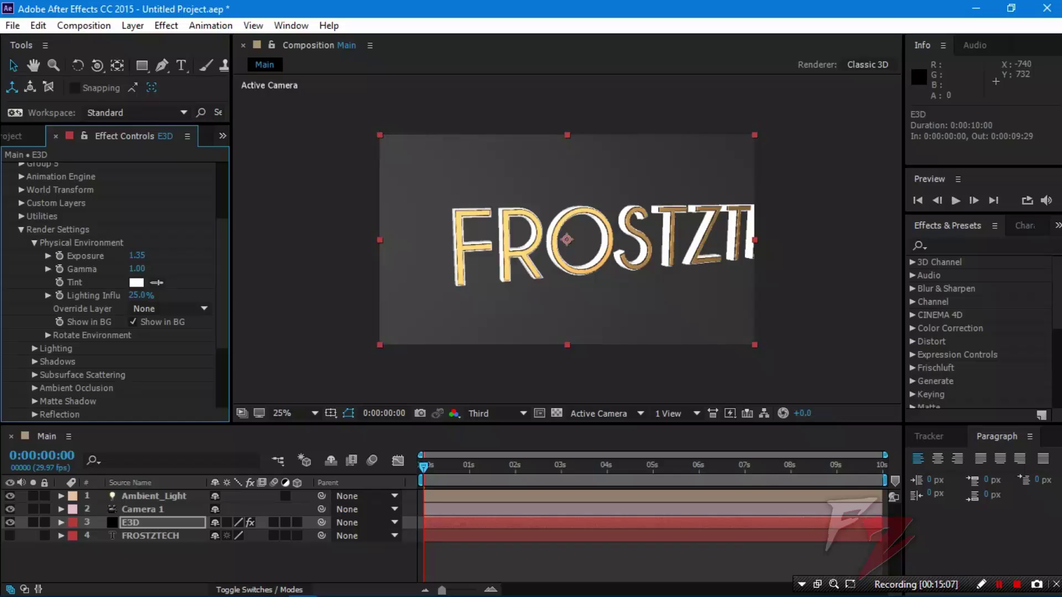
Step: Turn off Show in BG for the physical environment and enable ambient occlusion in the E3D render settings
left_click(177, 269)
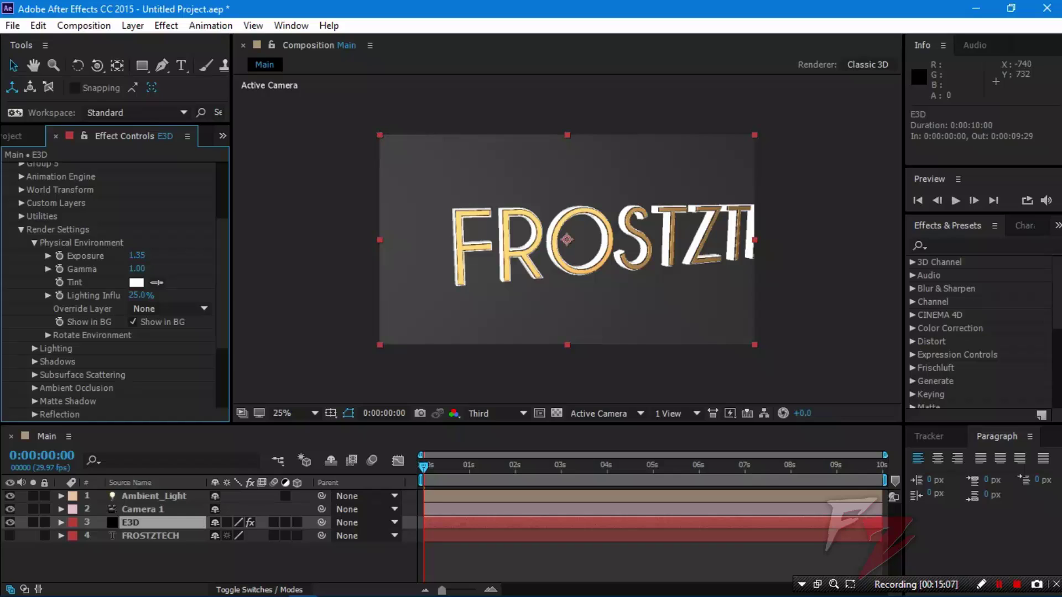
left_click(133, 321)
left_click(34, 242)
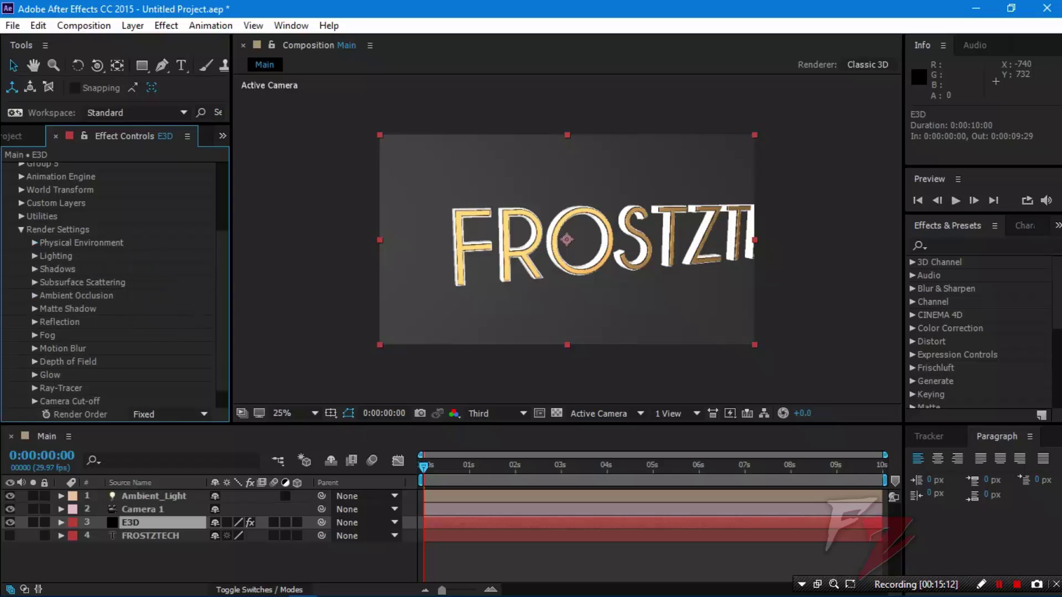
left_click(34, 295)
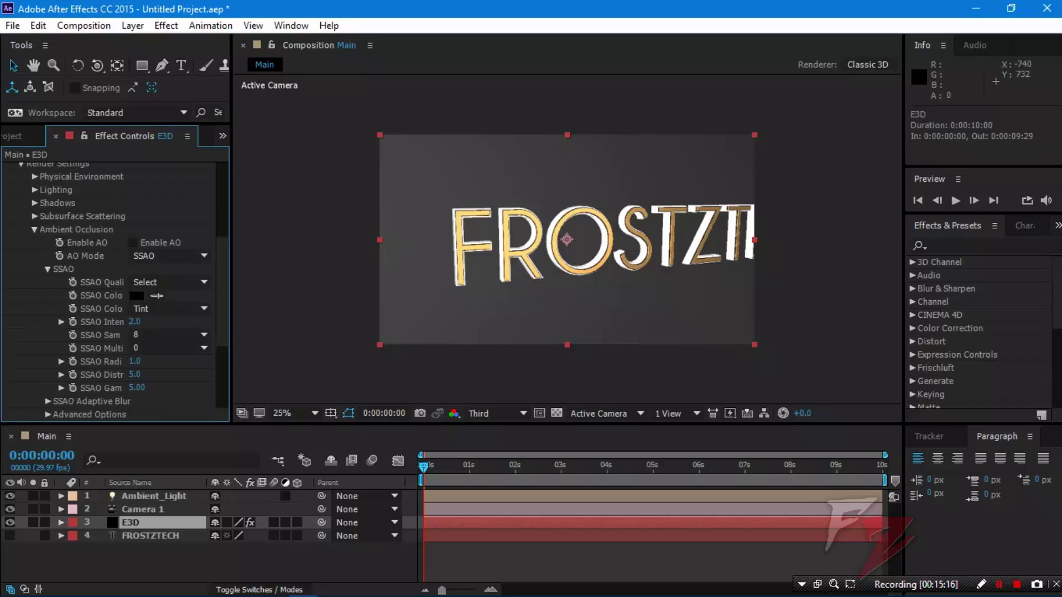
left_click(133, 242)
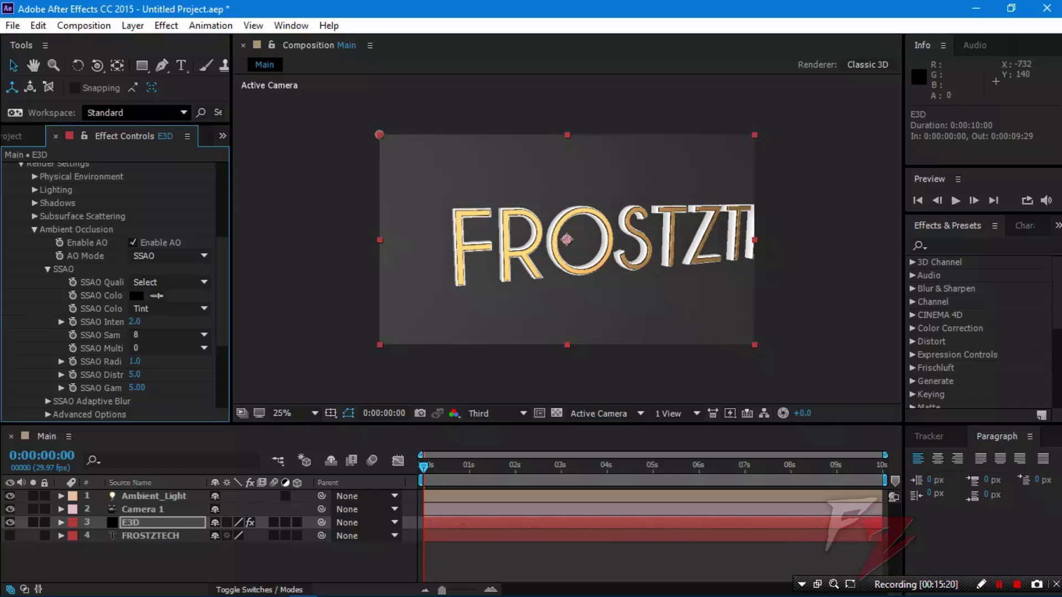
Step: Dolly the camera in toward the text and track it to frame the letters R and O, at about position 487, 491, -288
left_click(97, 65)
left_click(182, 117)
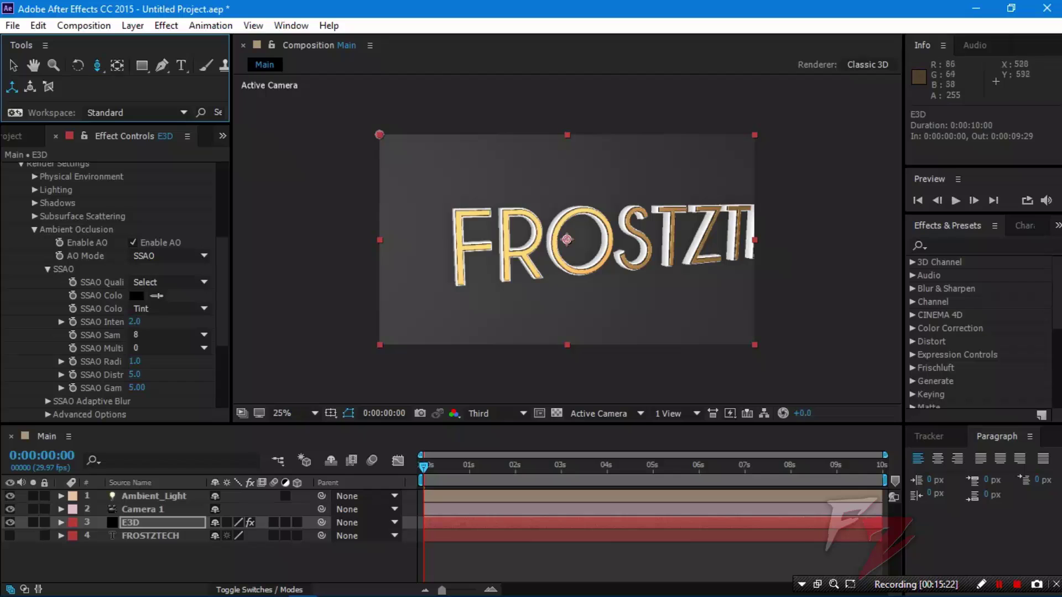
left_click_drag(451, 263, 452, 183)
mouse_move(475, 276)
left_mouse_down()
mouse_move(476, 246)
mouse_move(490, 277)
left_mouse_up()
key("ctrl+z")
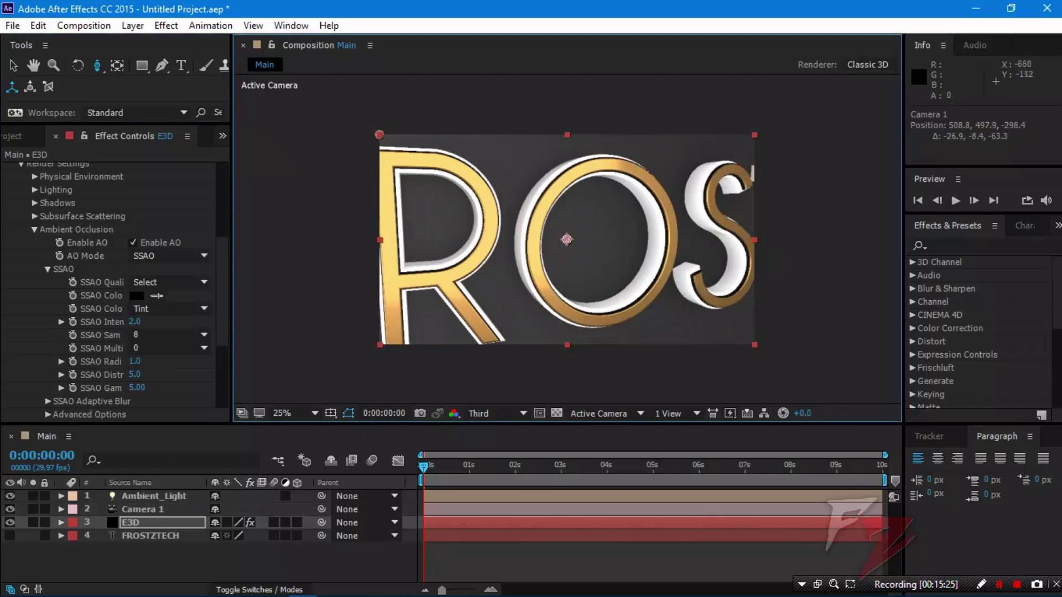
left_click(97, 65)
left_click(166, 104)
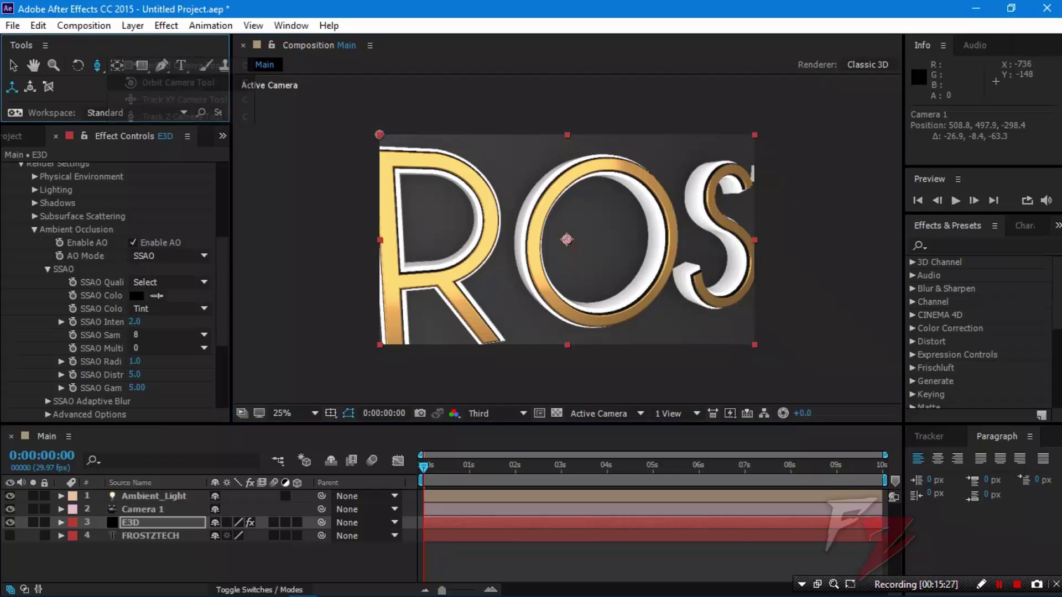
left_click_drag(517, 241, 548, 249)
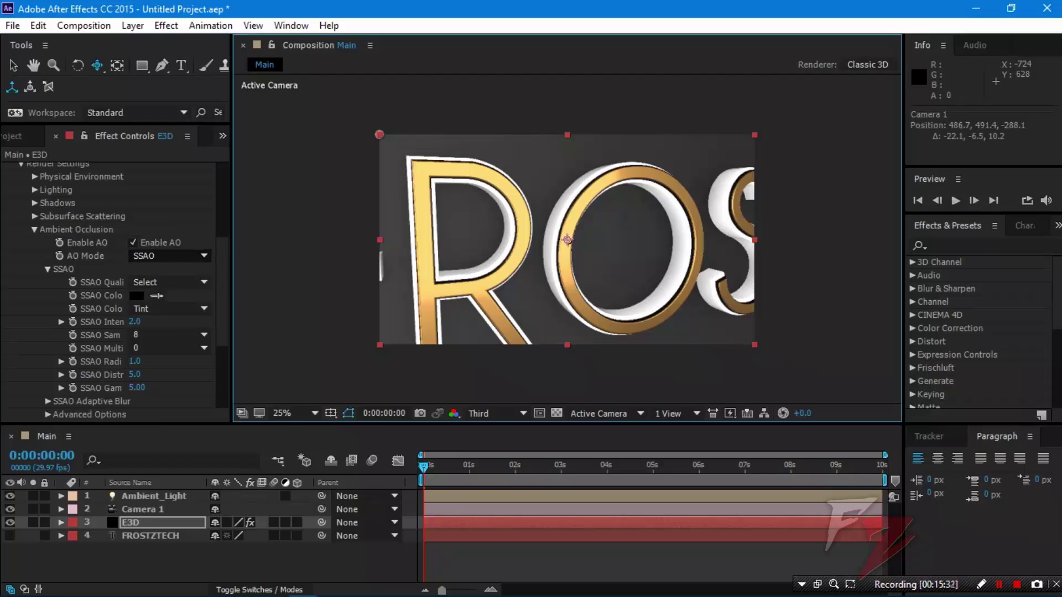
Step: Widen the effect settings area and set the SSAO quality preset of the E3D layer to Medium
left_click(168, 334)
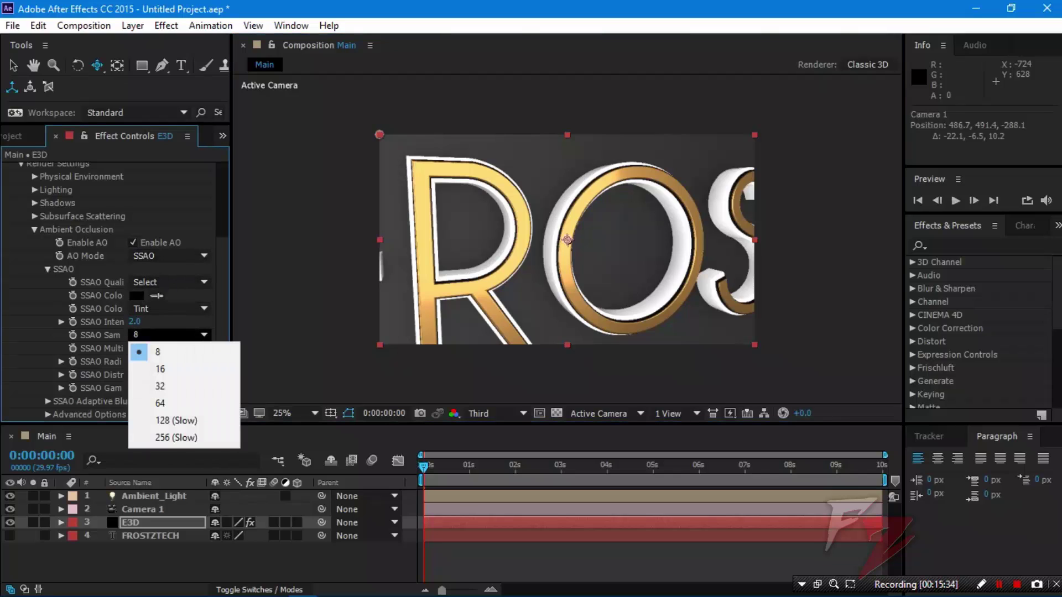
left_click(169, 335)
left_click_drag(231, 280, 274, 280)
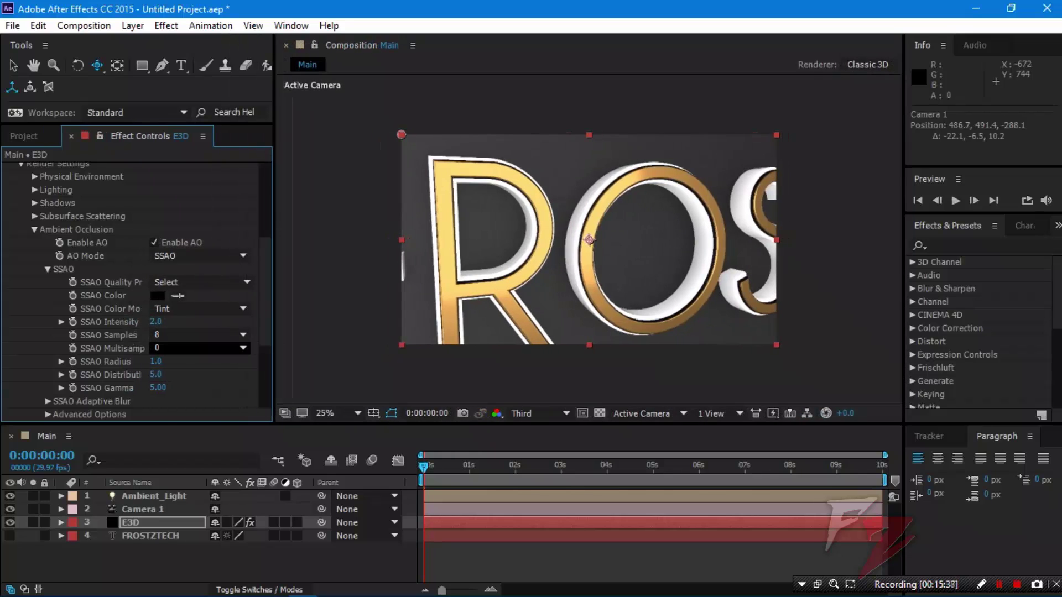
left_click(165, 348)
left_click(169, 335)
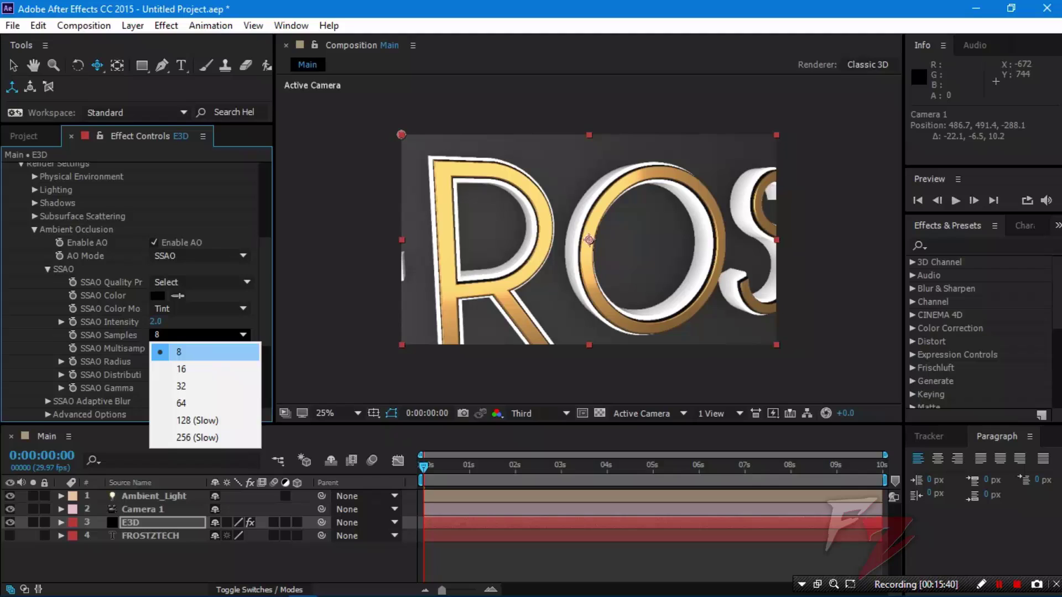
key("Escape")
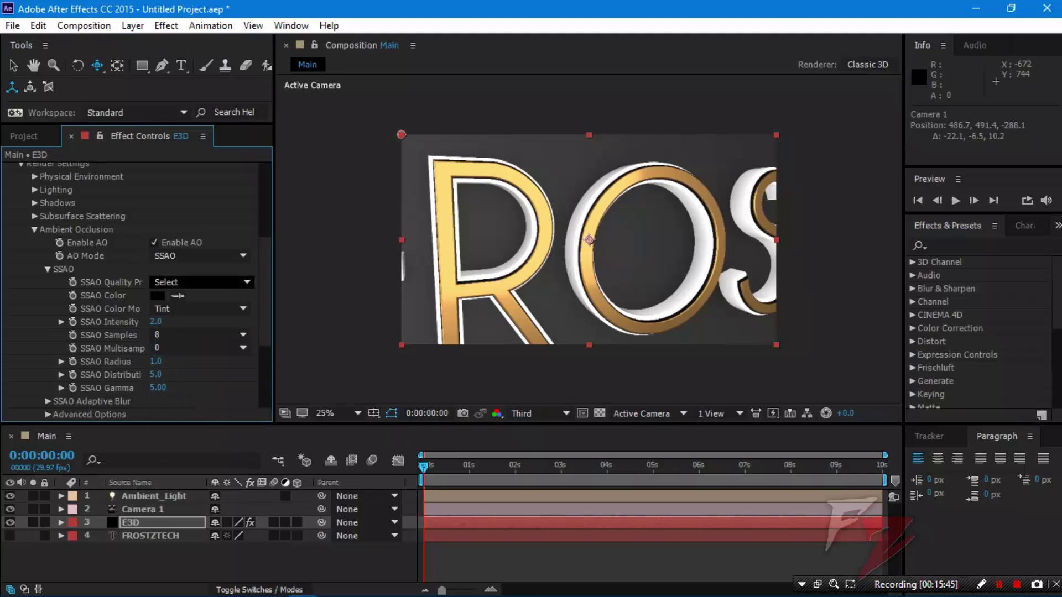
left_click(202, 283)
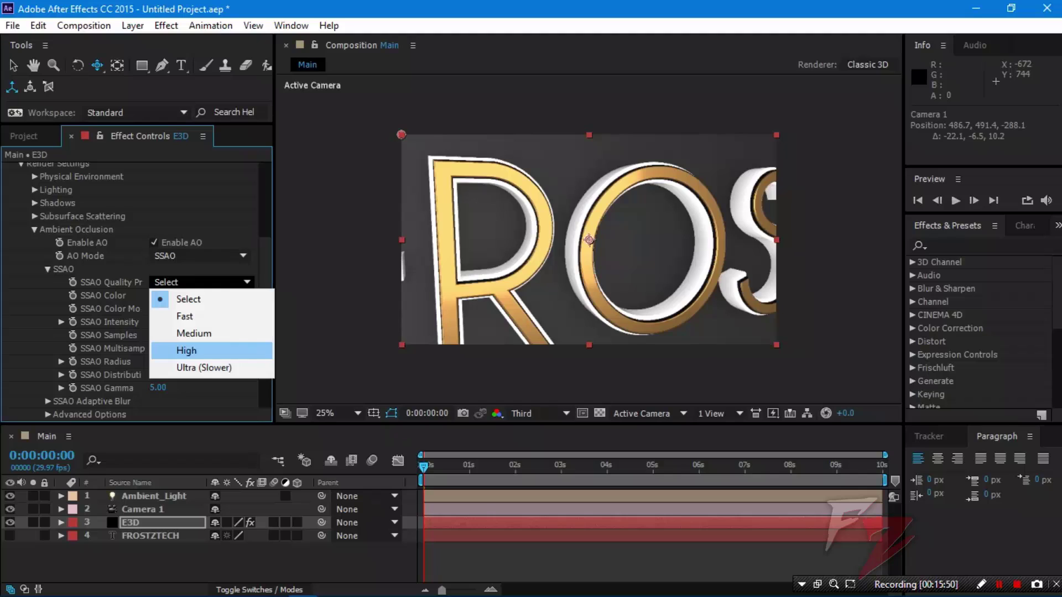
left_click(194, 333)
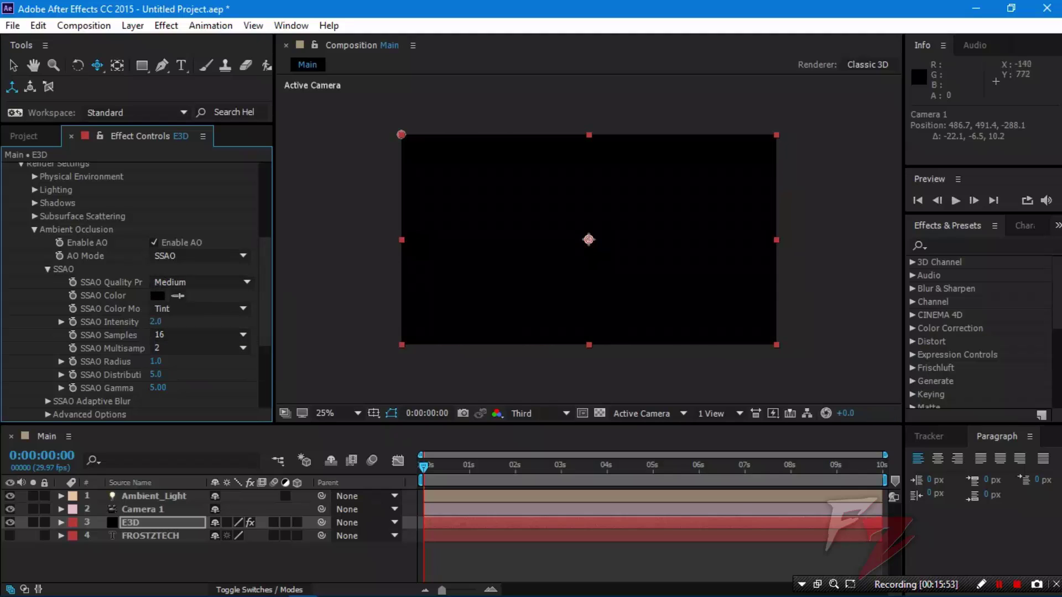
Step: Orbit the camera slightly around the letters to about position 529, 514, -306
left_click(97, 65)
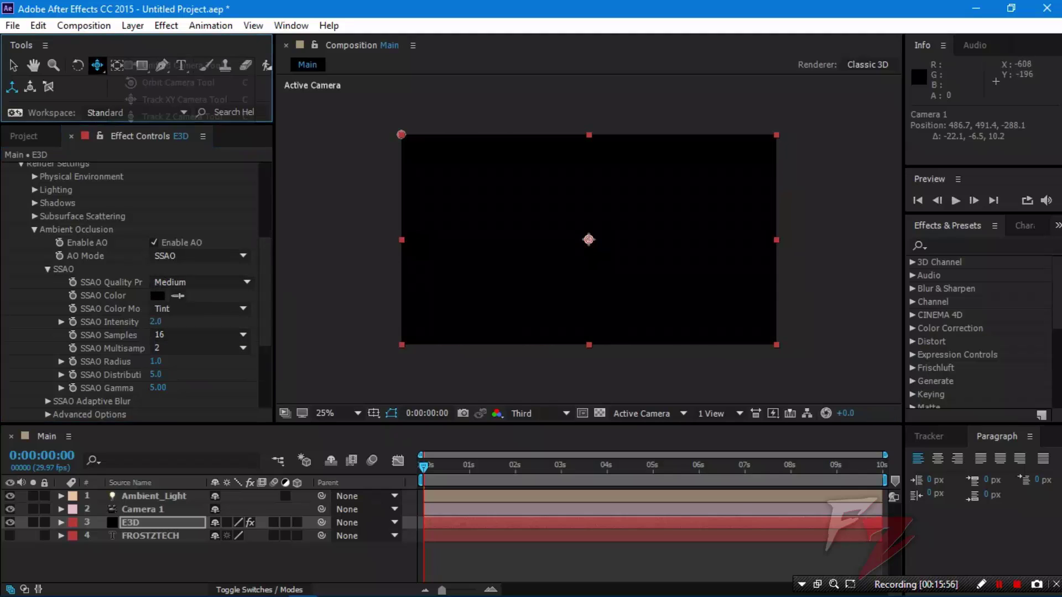
left_click(178, 82)
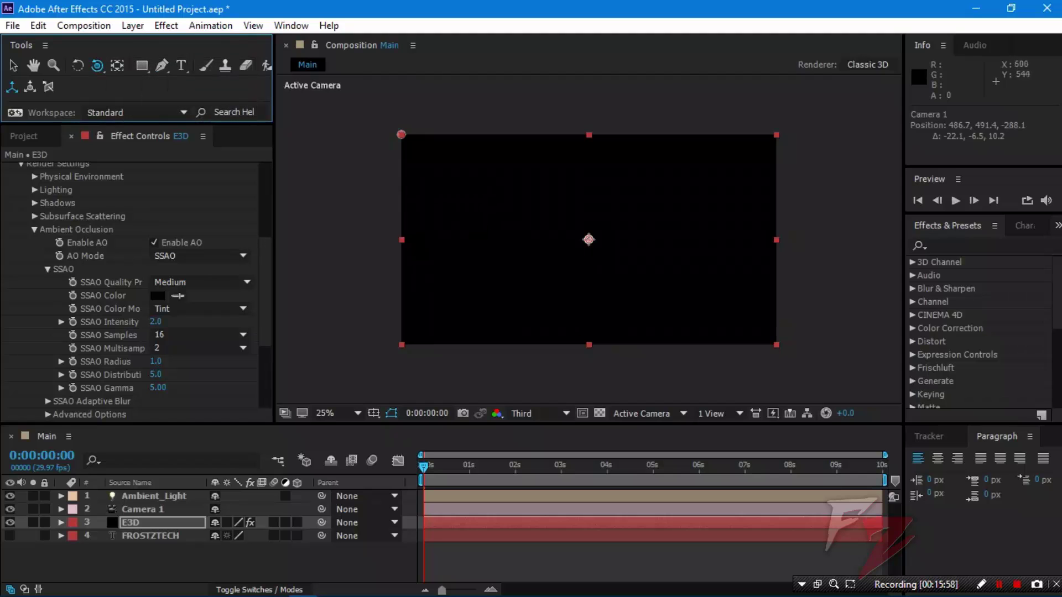
left_click_drag(506, 239, 490, 228)
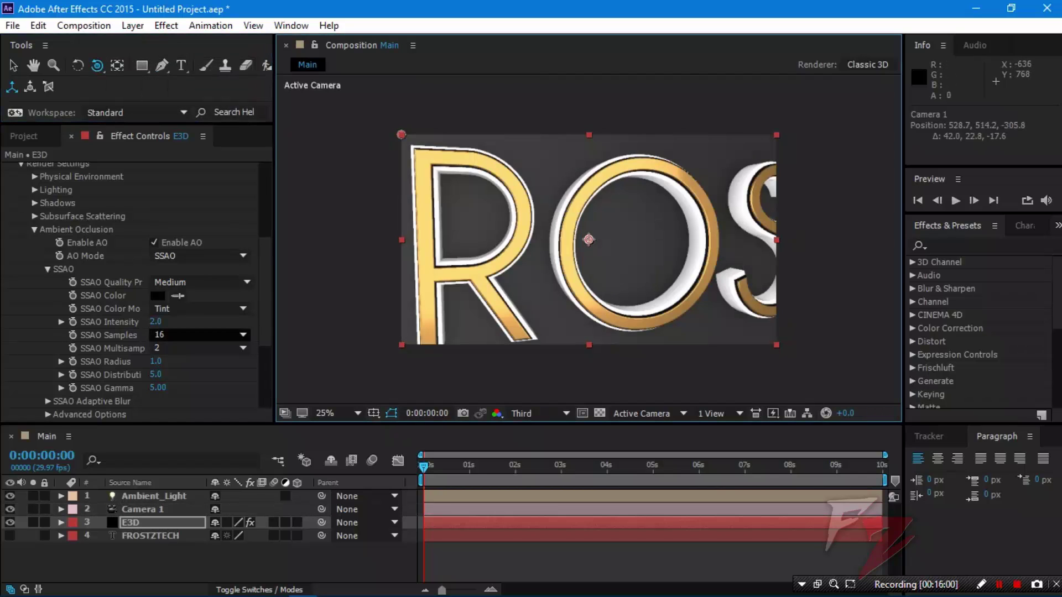
Step: Keep E3D motion blur on Comp Settings and set the motion blur samples to 8
left_click(34, 229)
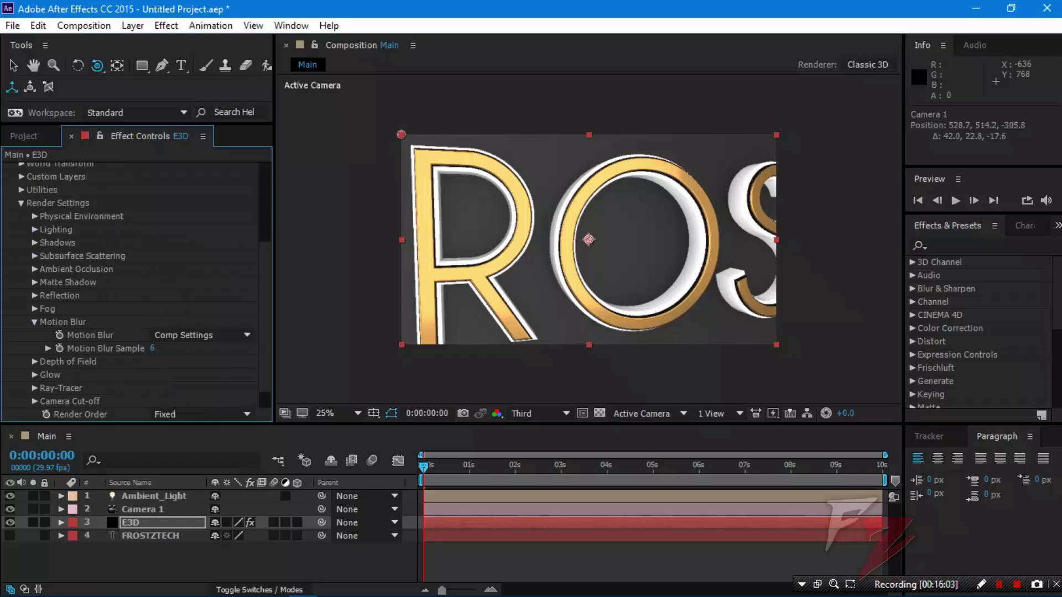
left_click(202, 335)
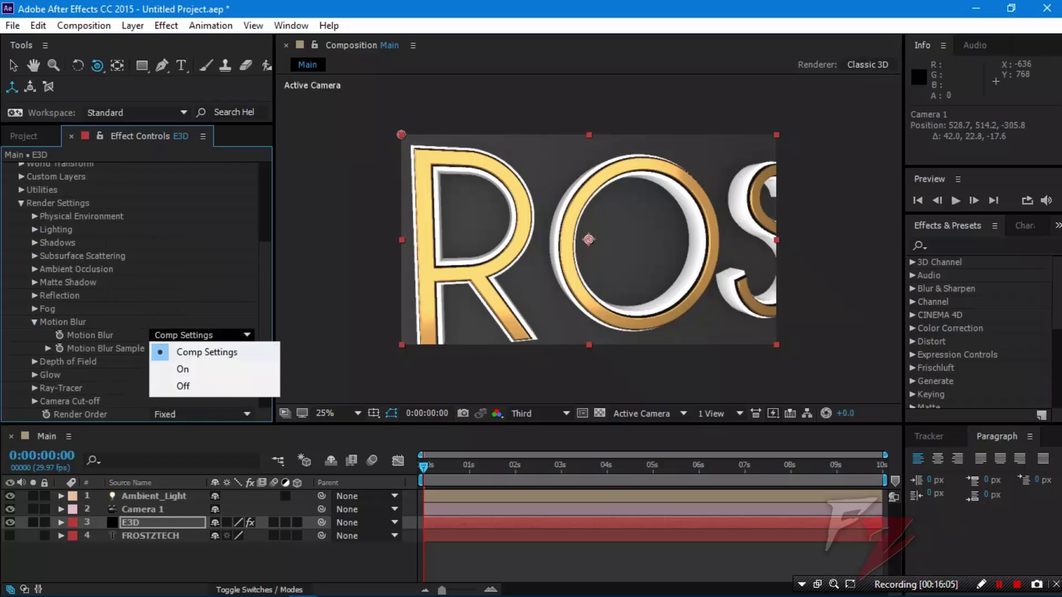
left_click(207, 352)
left_click(48, 349)
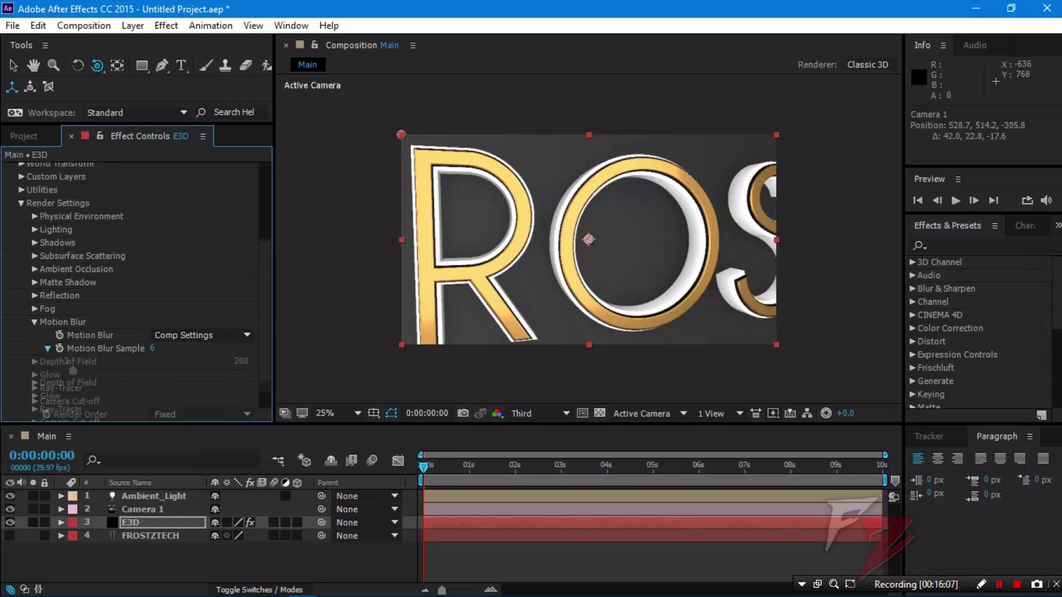
scroll(133, 287, "down", 2)
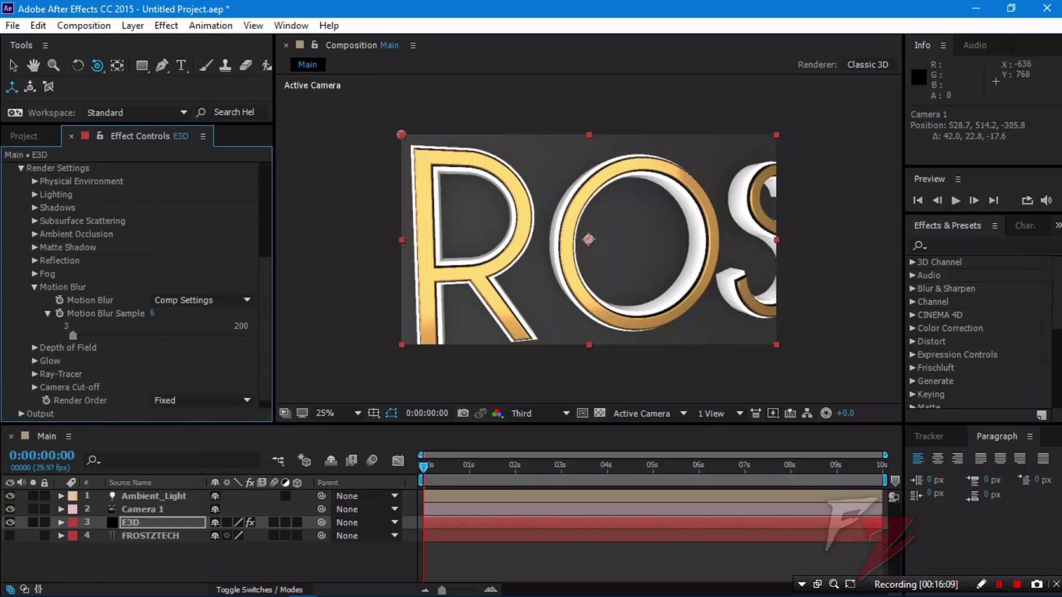
left_click(152, 313)
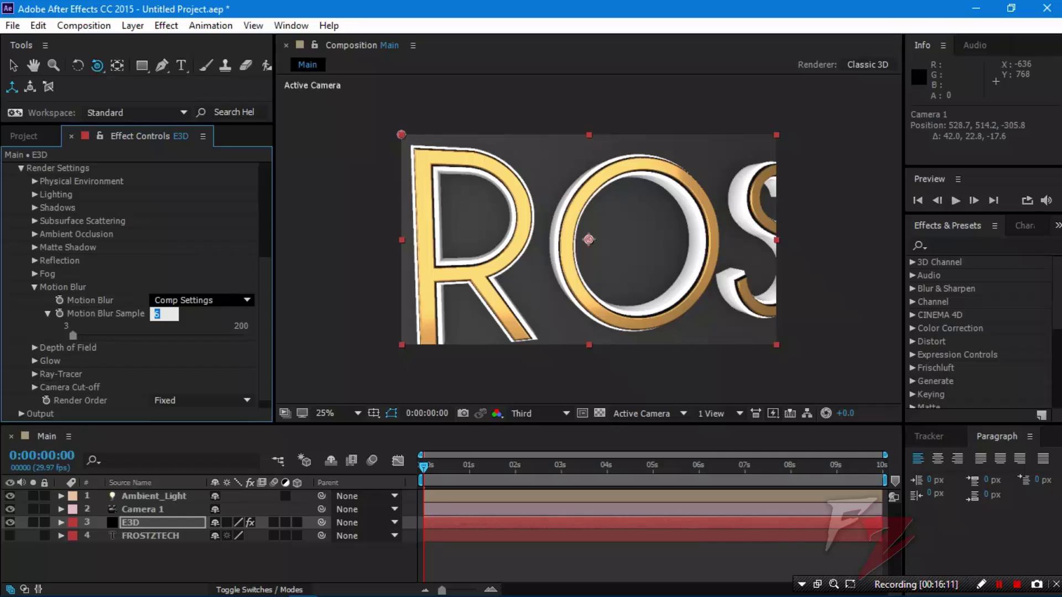
key("Return")
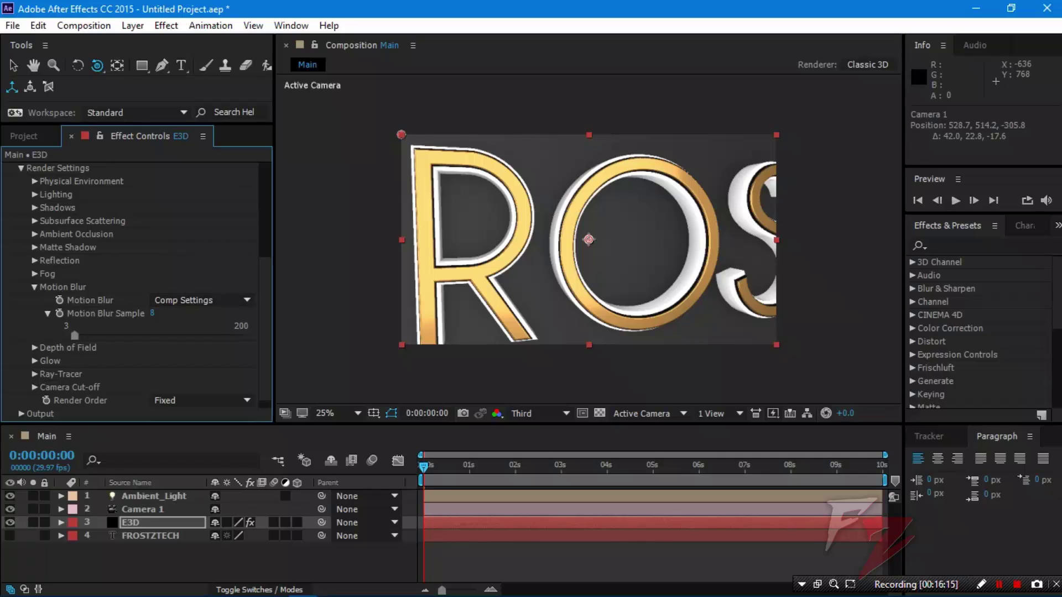
left_click(34, 287)
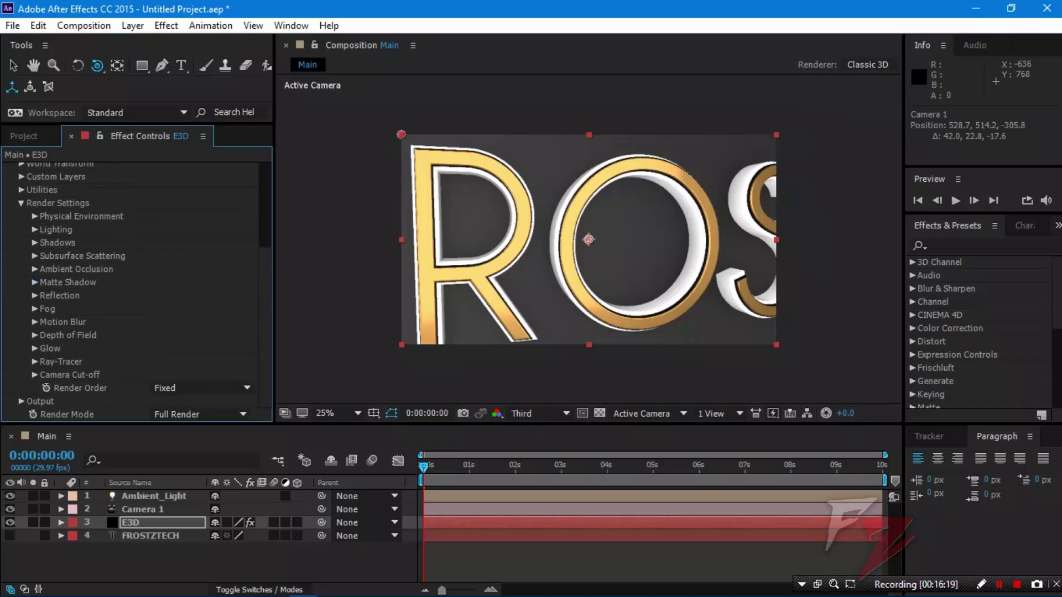
Step: Expand the E3D depth of field settings and try the Draft render mode while orbiting the camera
left_click(34, 335)
scroll(111, 287, "down", 2)
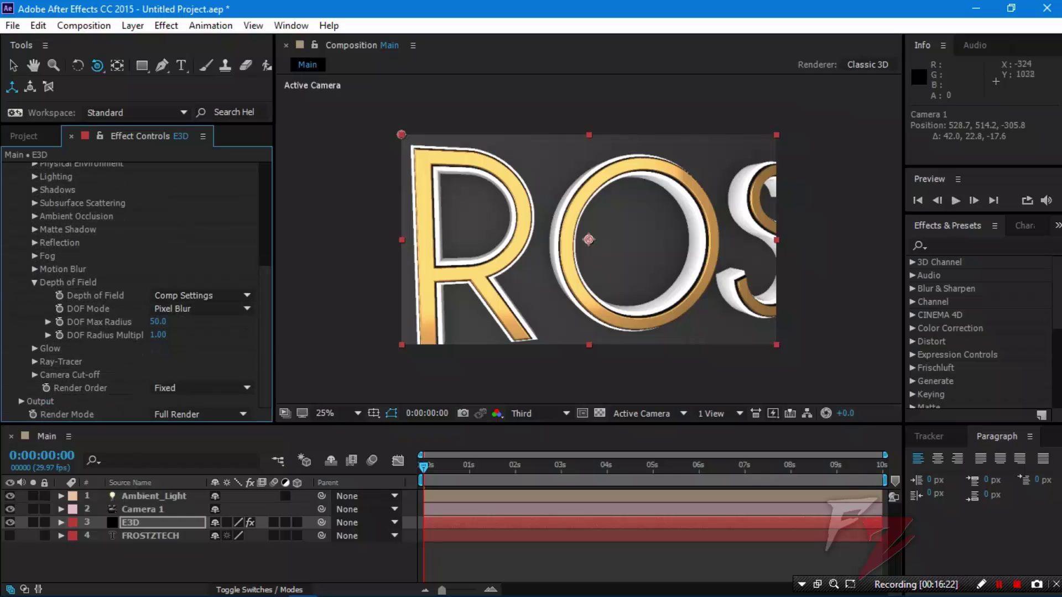
left_click(199, 414)
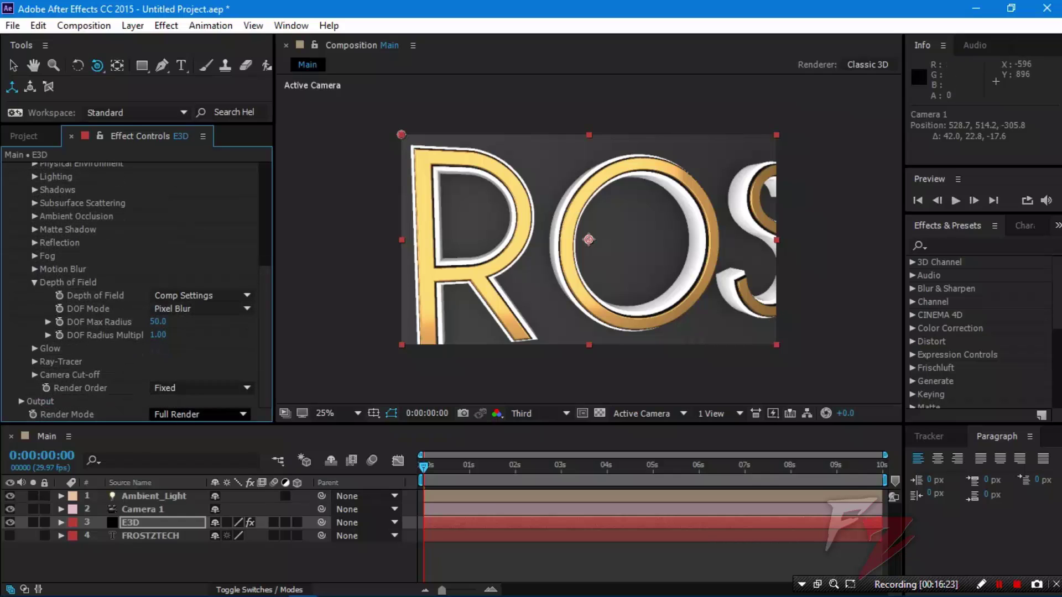
left_click(187, 465)
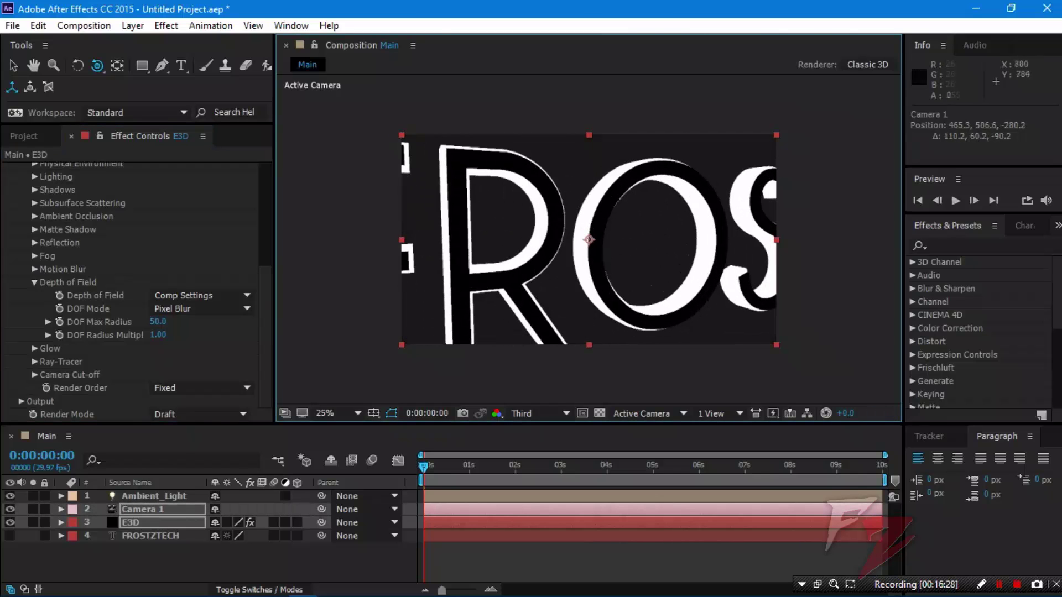
Step: Set the E3D render mode to Preview and orbit the camera to about position 348, 514, -197
left_click(200, 414)
left_click(192, 448)
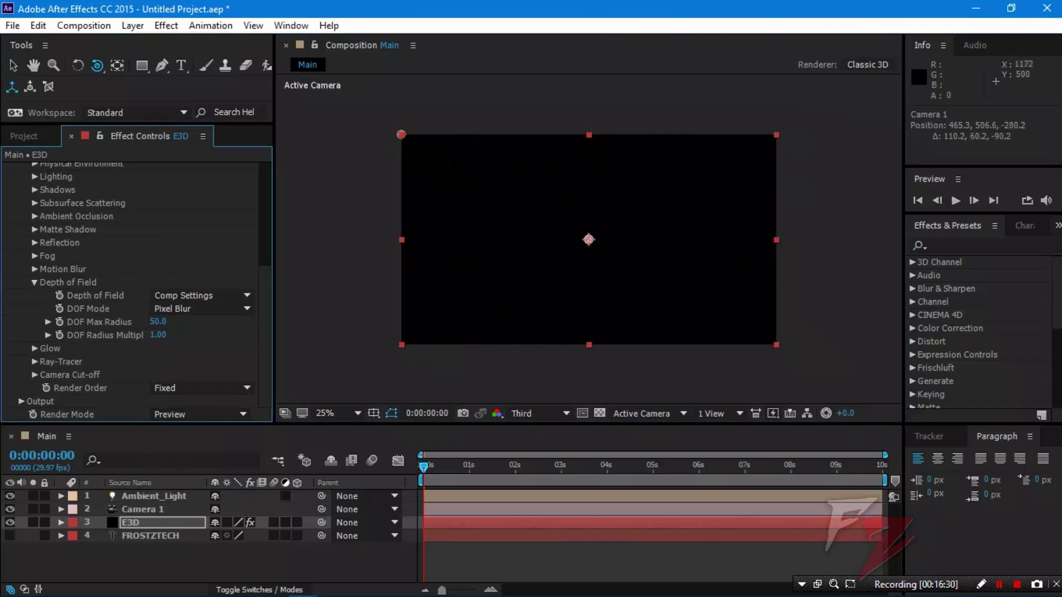
left_click_drag(549, 297, 605, 307)
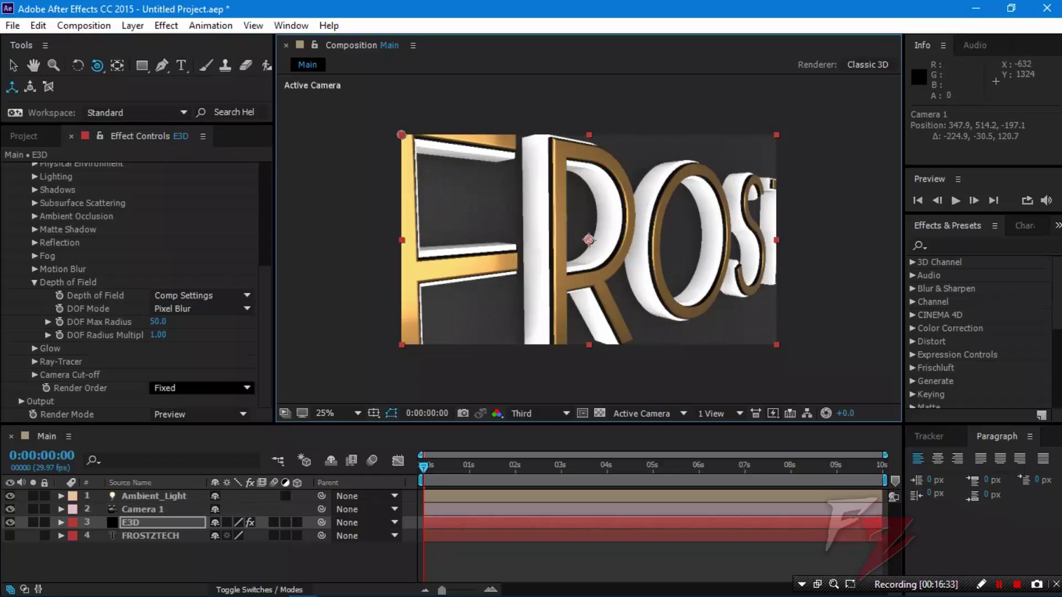
Step: Review the E3D render mode and depth of field mode choices, and collapse the depth of field settings
left_click(199, 414)
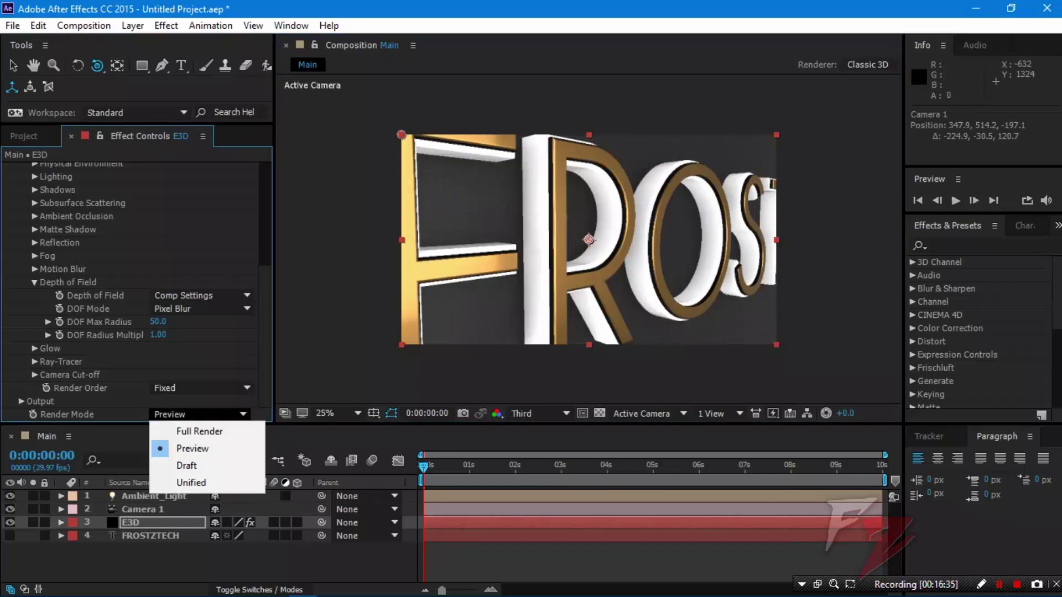
left_click(199, 414)
left_click(199, 414)
left_click(199, 415)
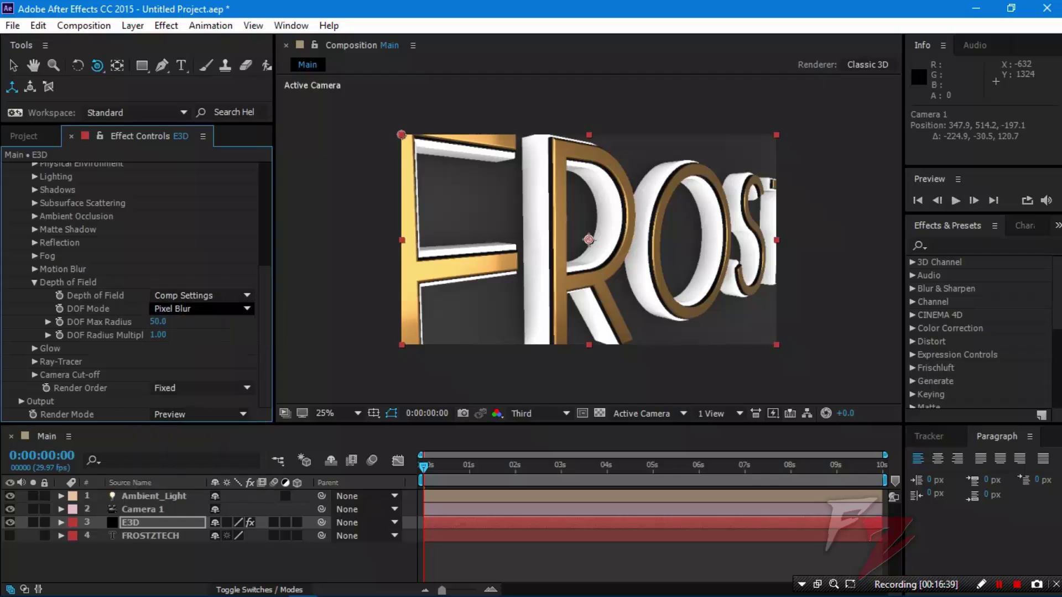
left_click(199, 308)
left_click(199, 309)
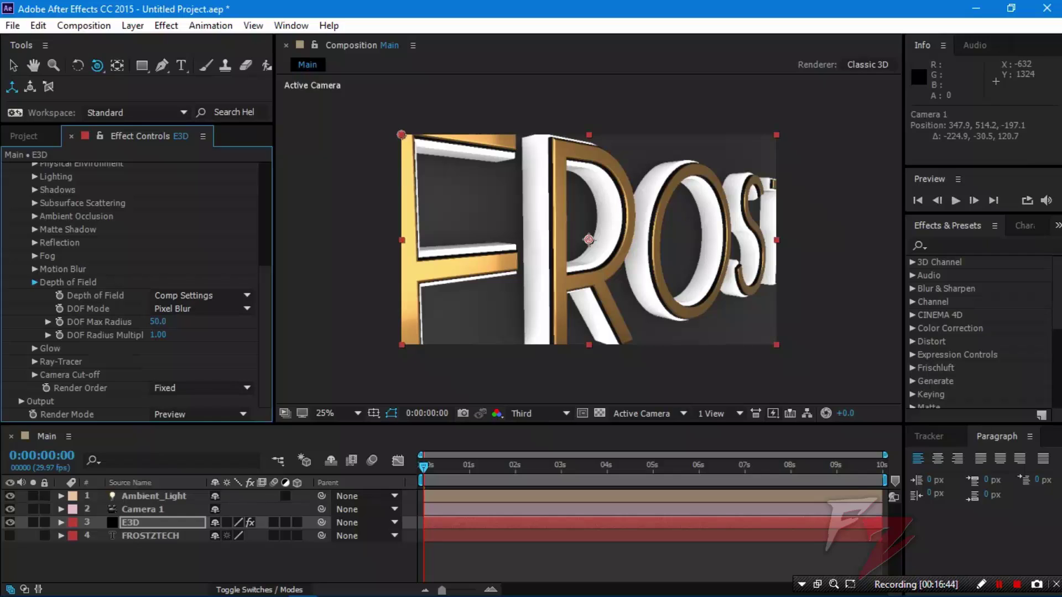
left_click(35, 283)
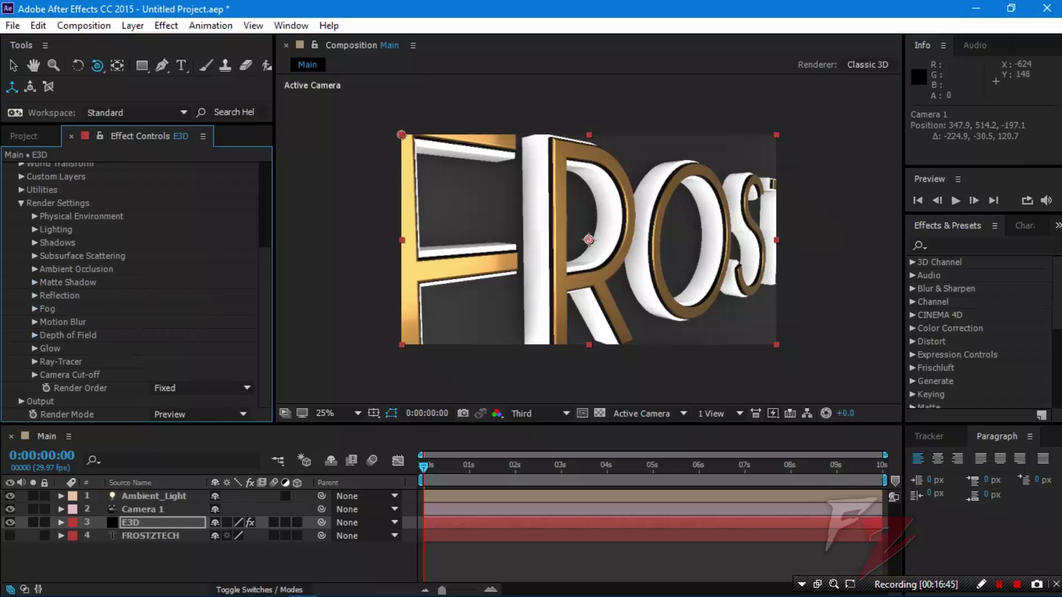
Step: Pull the camera back and orbit it around the text to a lower angle at about position 693, 717, -417
left_click_drag(97, 66, 143, 116)
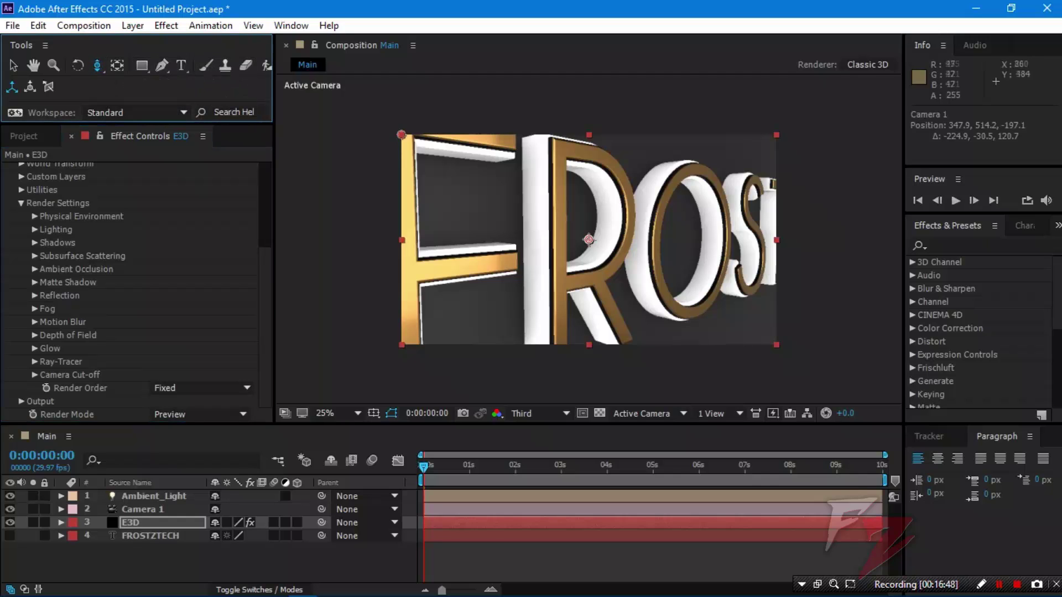
left_click_drag(467, 229, 447, 307)
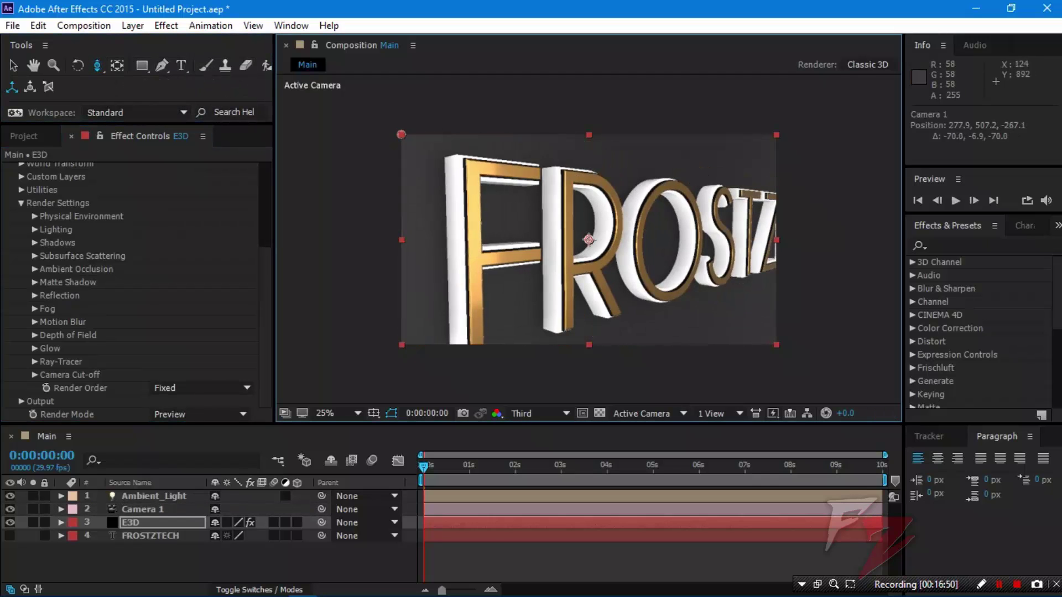
left_click_drag(475, 238, 474, 254)
left_click_drag(97, 65, 144, 80)
left_click(473, 167)
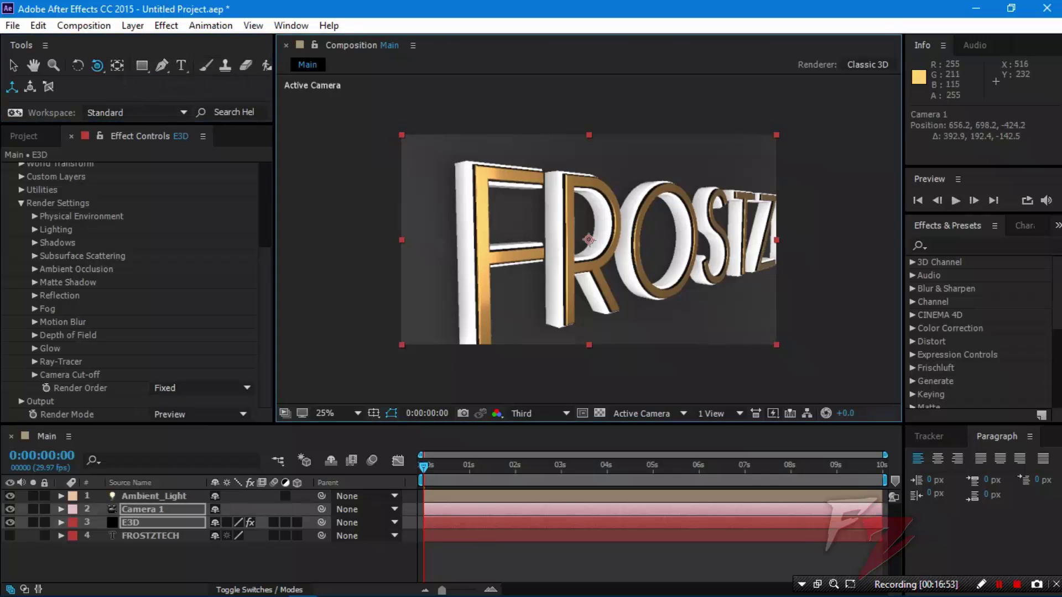
left_click_drag(502, 180, 288, 343)
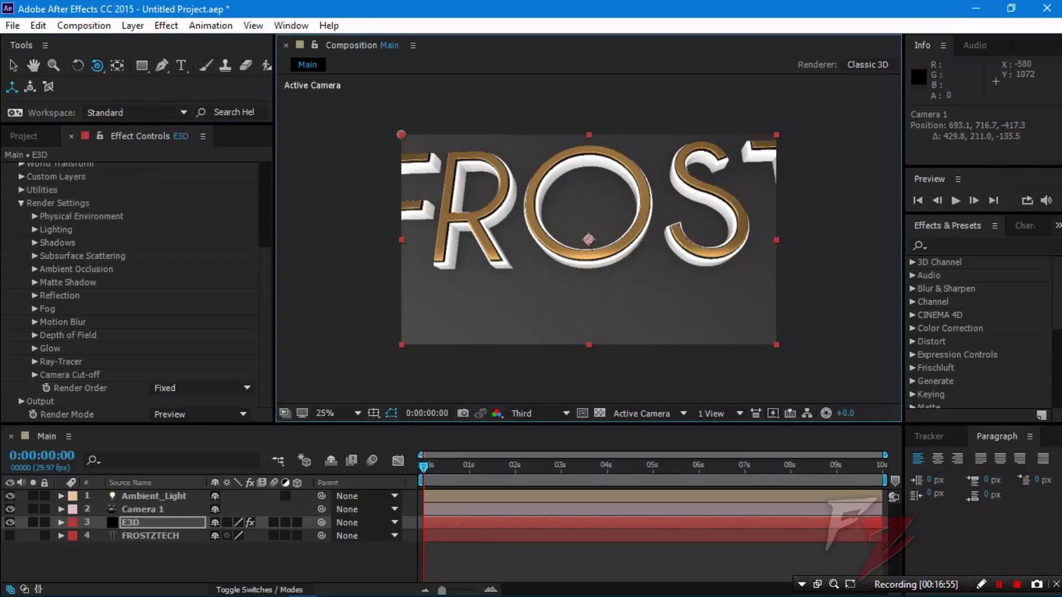
Step: Reveal the camera options of Camera 1 and turn on its depth of field
left_click(143, 509)
key("a")
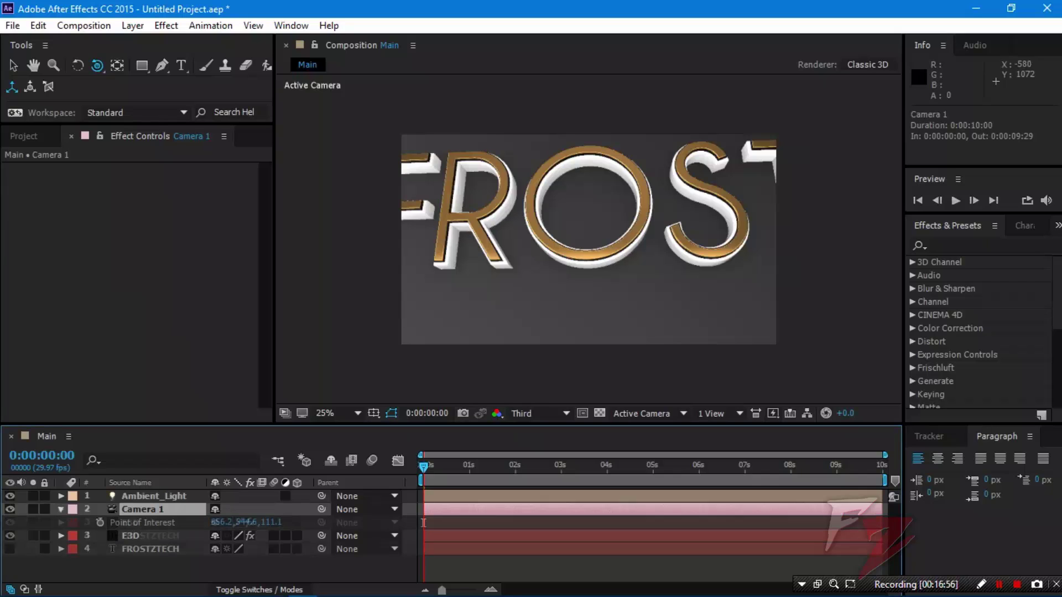
key("a")
key("a")
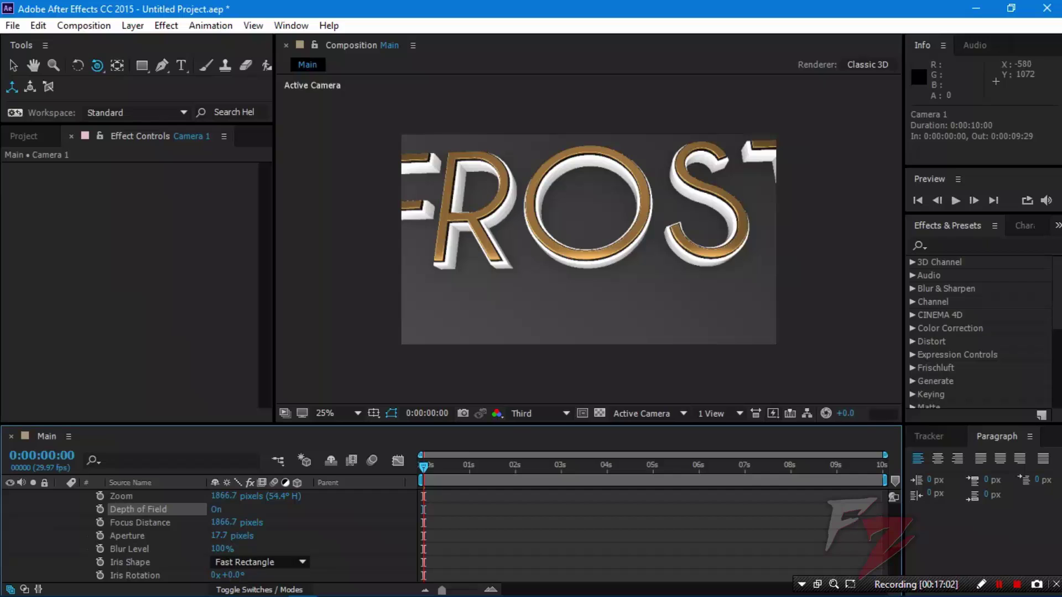
Step: Orbit the camera toward the F at the start of the text and pull it back to about position 239, 522, -405
left_click_drag(557, 266, 618, 300)
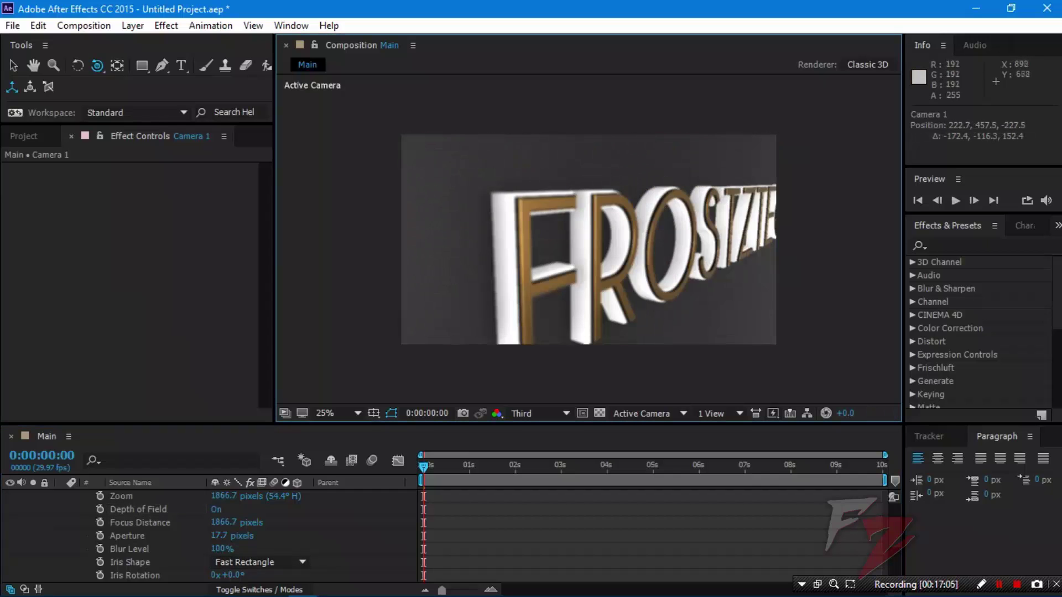
left_click_drag(575, 268, 555, 257)
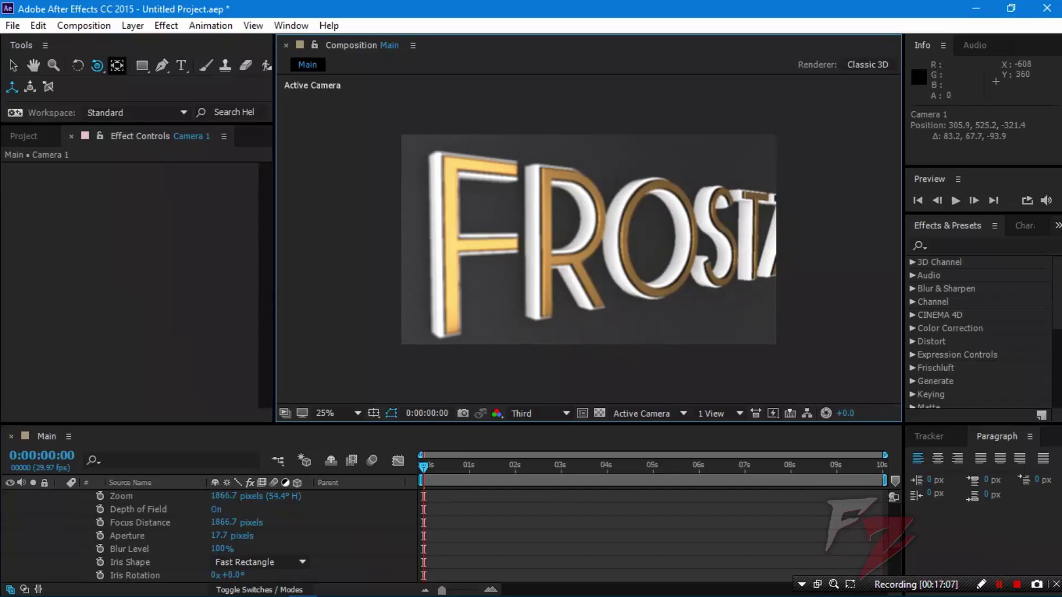
left_click_drag(96, 65, 185, 113)
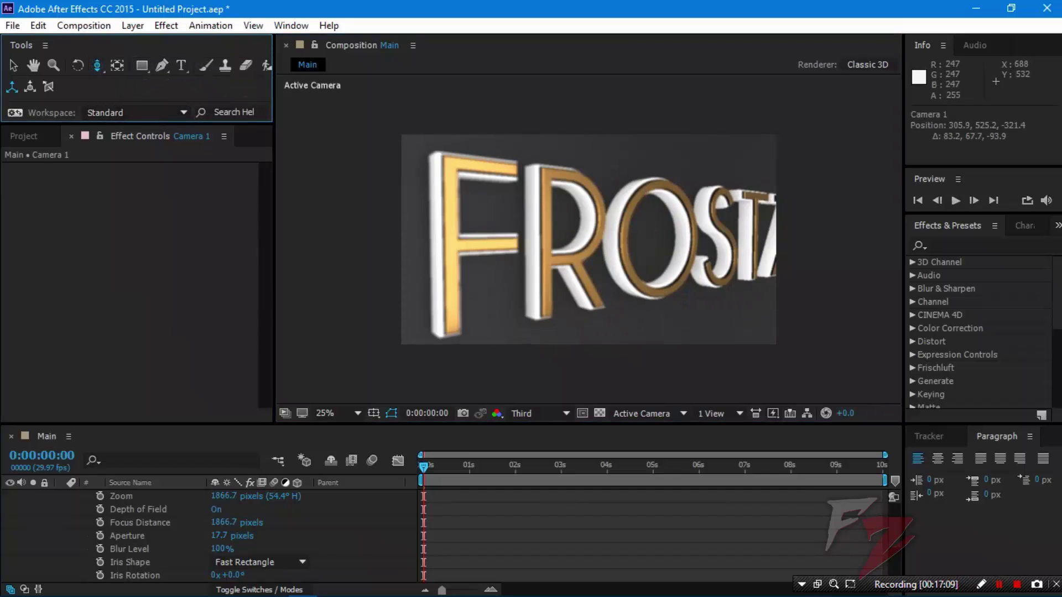
left_click_drag(536, 239, 535, 292)
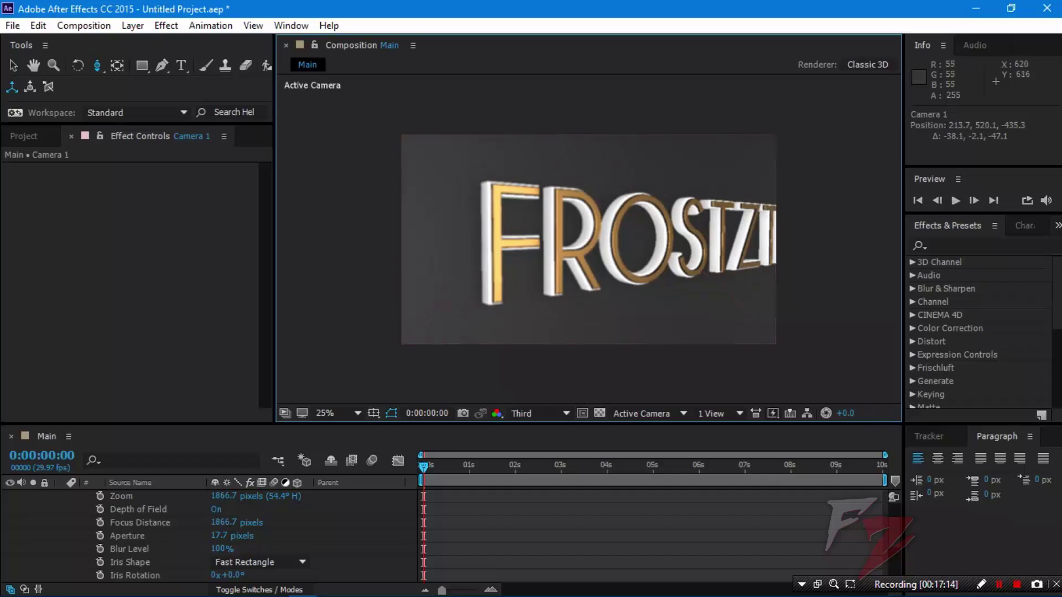
left_click_drag(522, 246, 522, 257)
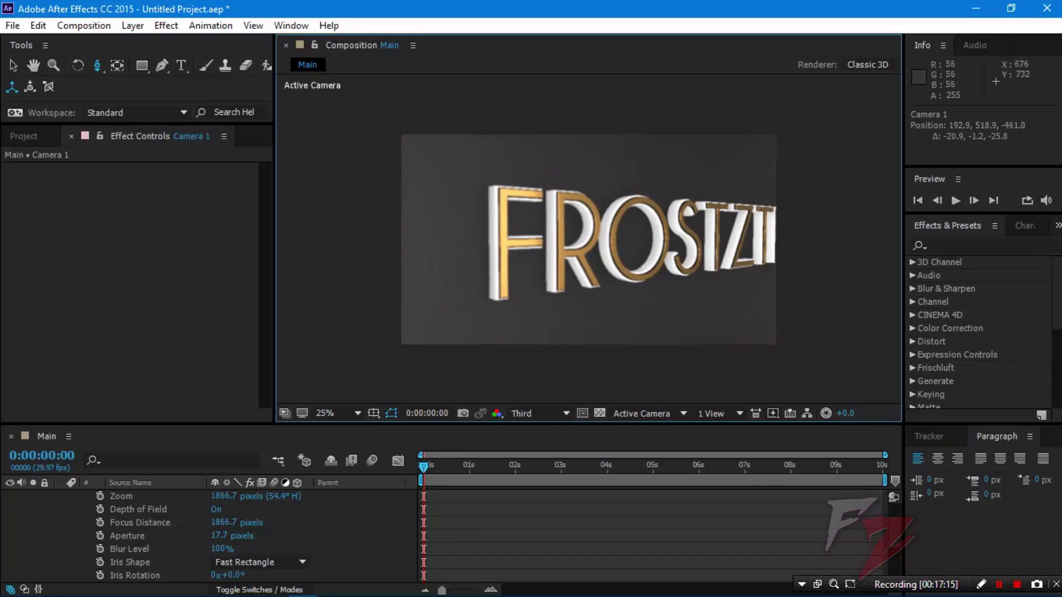
left_click_drag(545, 315, 545, 294)
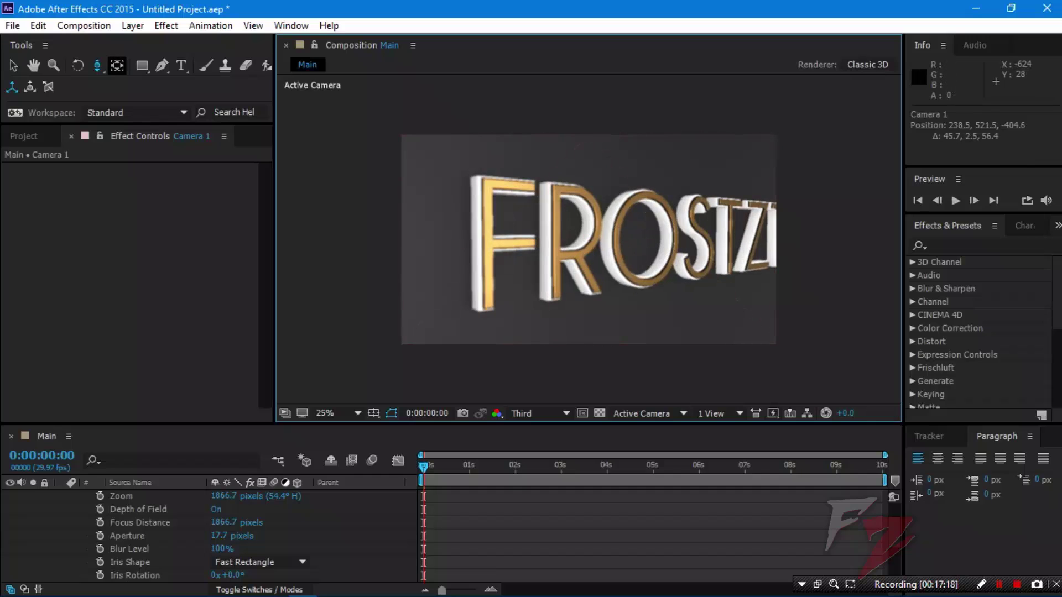
left_click(97, 66)
left_click(161, 100)
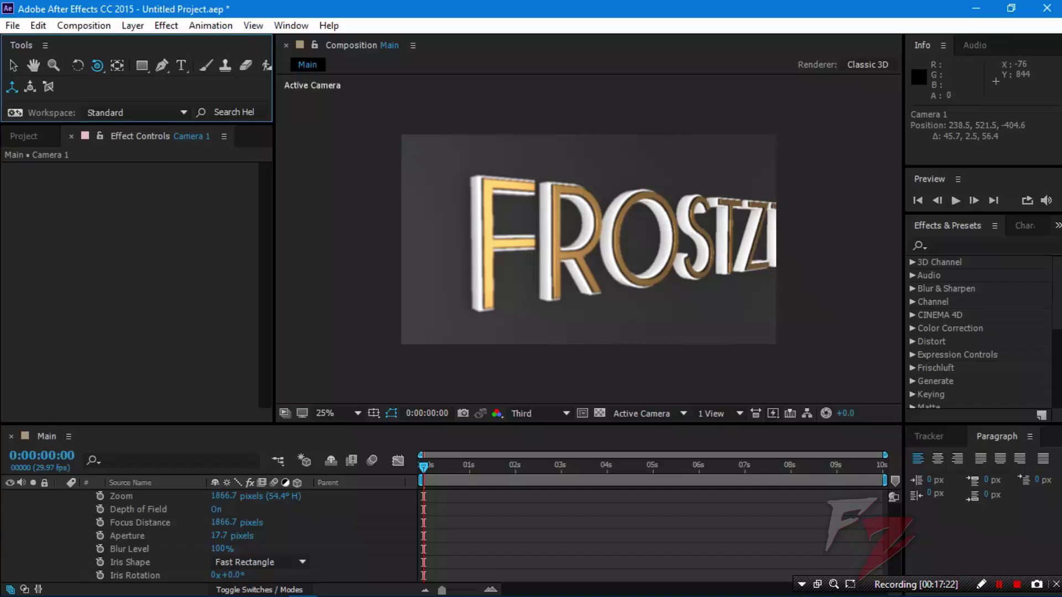
Step: Set the Element render mode of the E3D layer to Full Render and collapse its render settings
key("v")
scroll(205, 535, "down", 3)
scroll(205, 535, "down", 2)
left_click(132, 562)
scroll(200, 387, "down", 5)
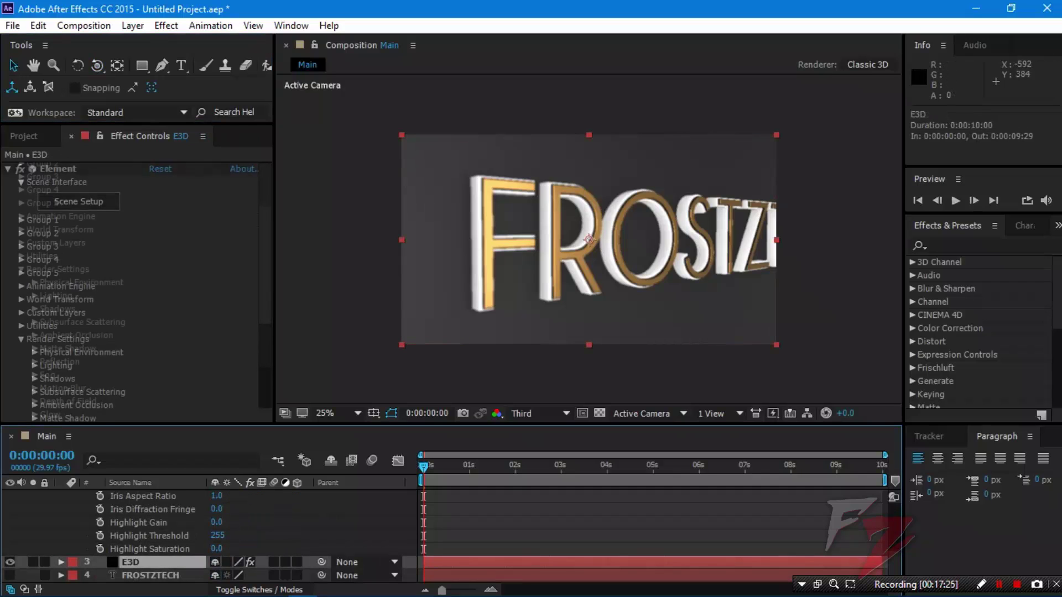
left_click(199, 414)
left_click(190, 432)
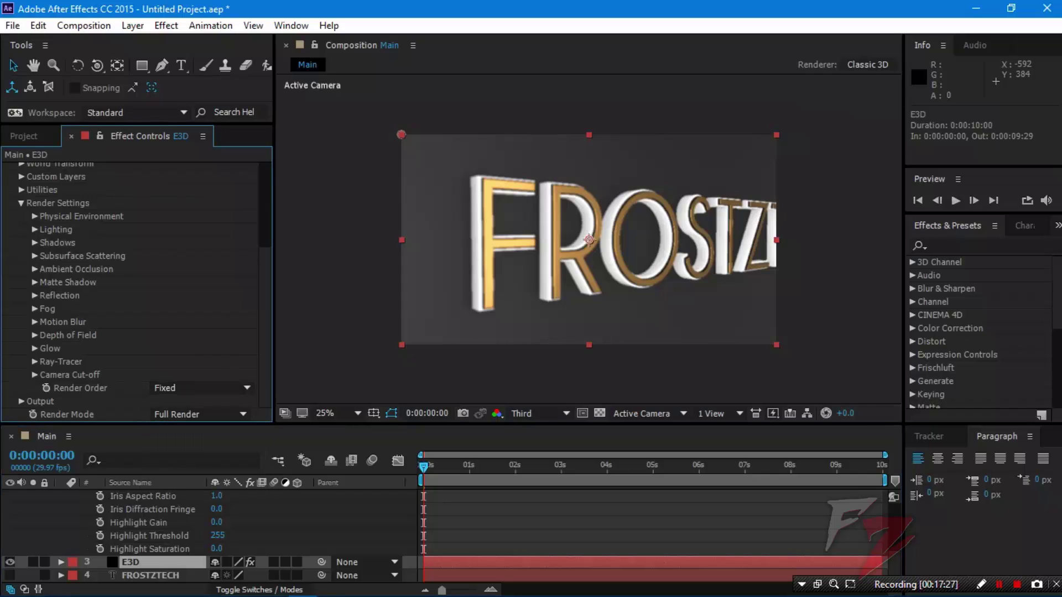
scroll(135, 288, "up", 5)
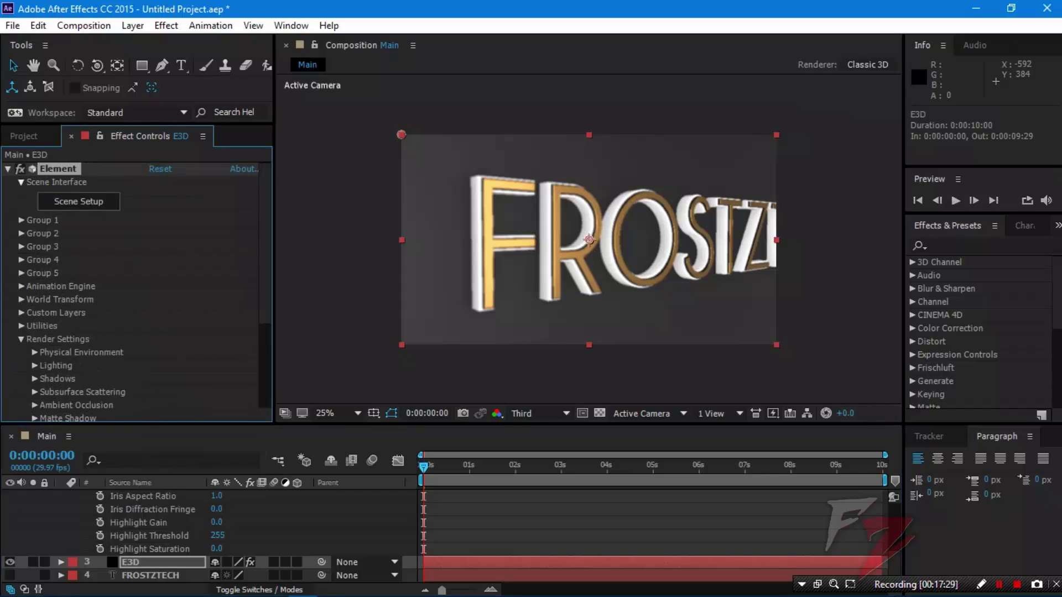
scroll(135, 288, "down", 5)
left_click(21, 203)
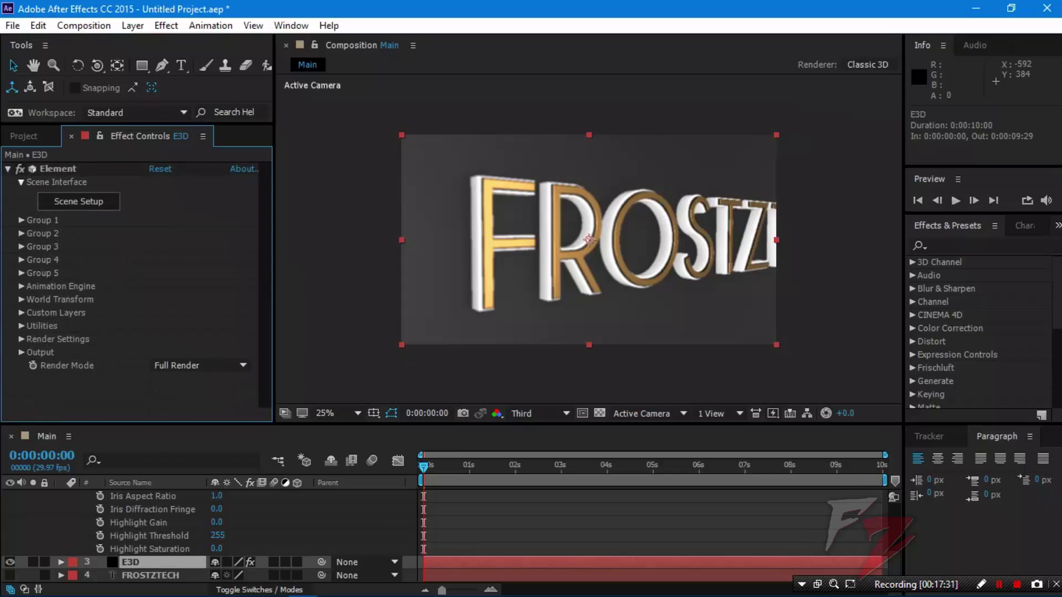
Step: Set the aperture of Camera 1 to 400 pixels and its focus distance to 4000 pixels
scroll(155, 535, "up", 4)
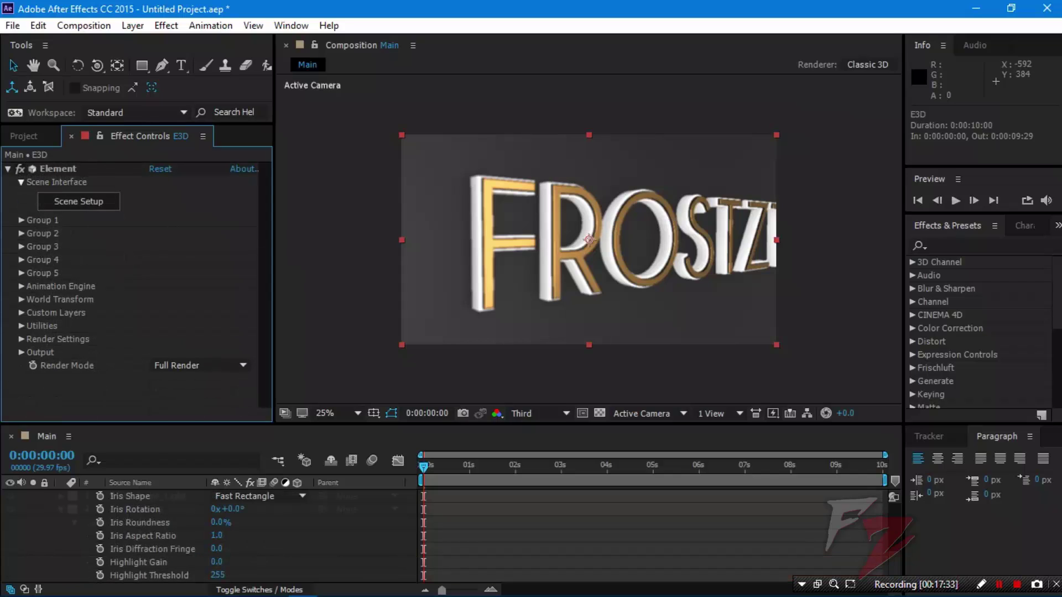
left_click(141, 509)
scroll(155, 522, "down", 1)
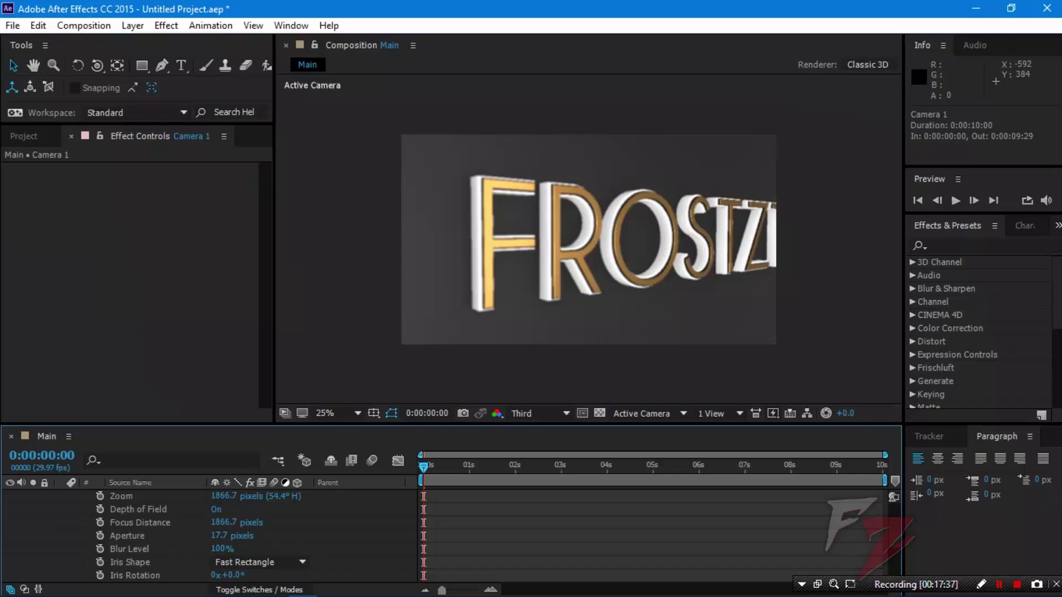
left_click(226, 536)
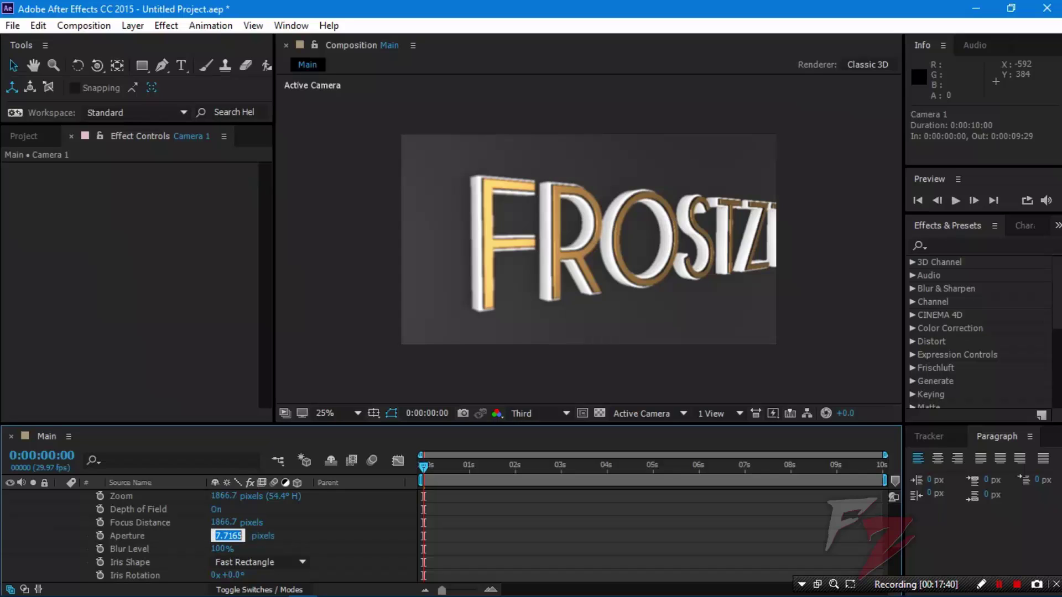
type("400")
key("Return")
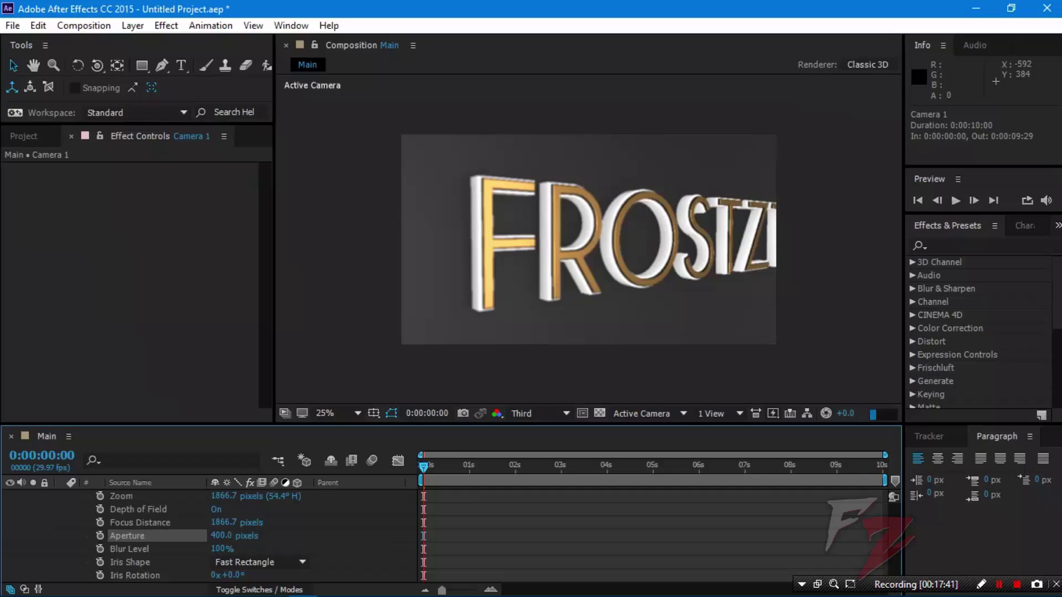
left_click(224, 523)
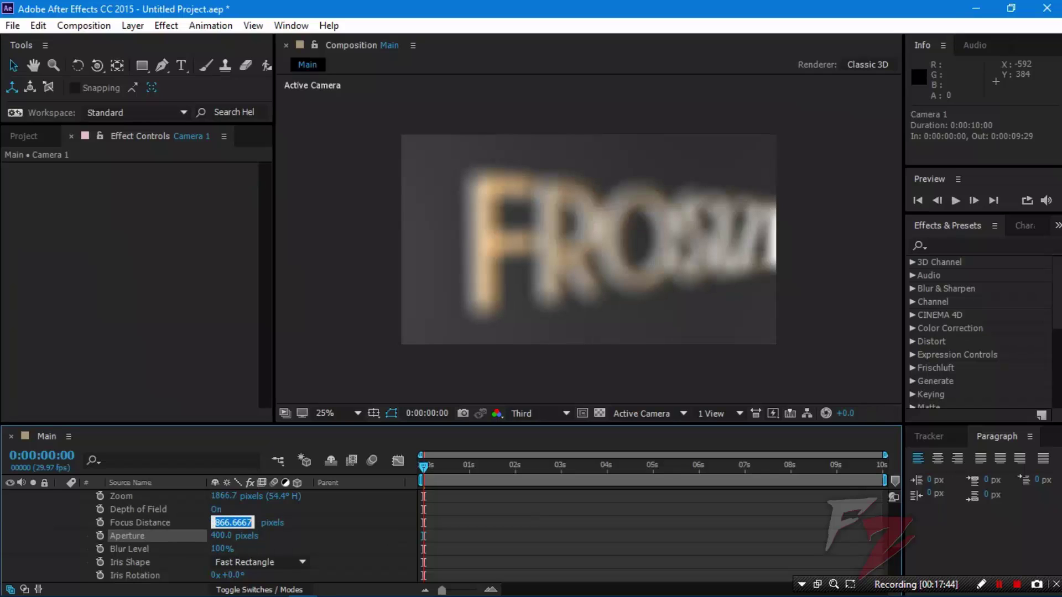
type("4000")
key("Return")
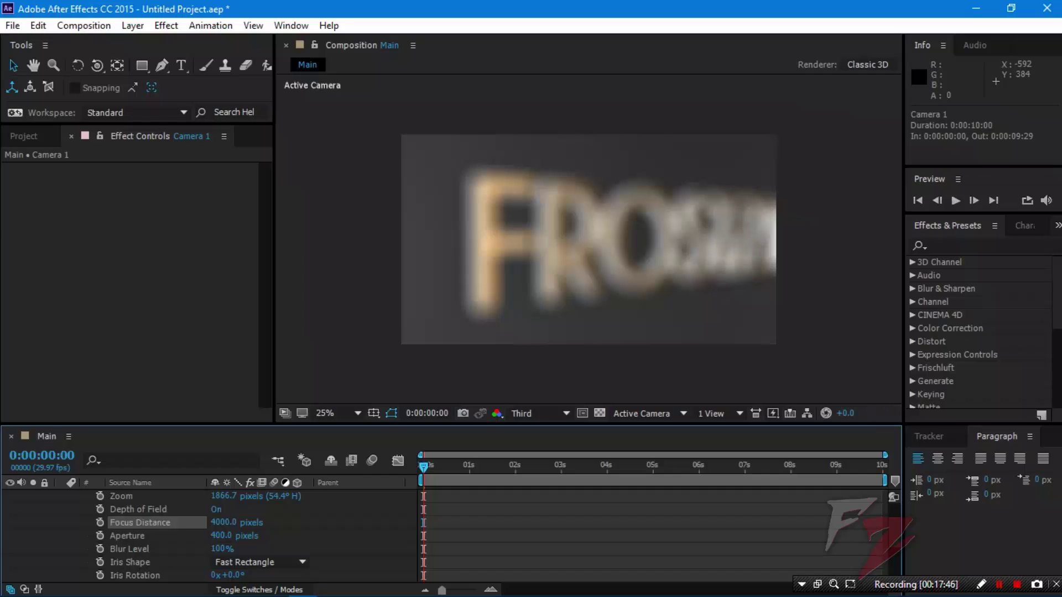
Step: Set the aperture of Camera 1 to 17 pixels
left_click(221, 536)
type("17")
key("Return")
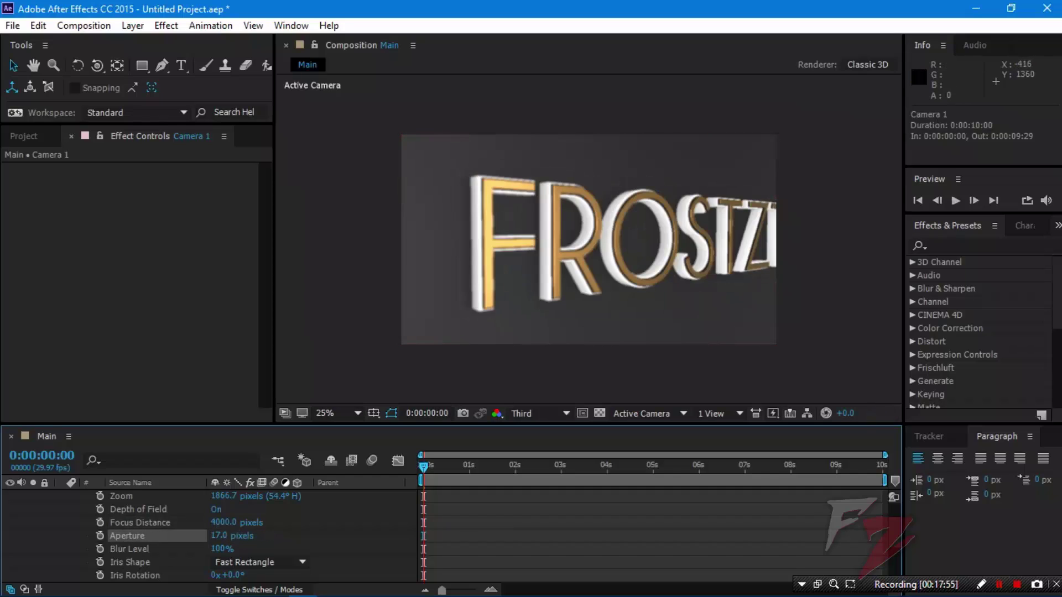
Step: Try focus distances of 2000 and 1000 pixels on Camera 1
left_click(224, 523)
type("200")
key("Return")
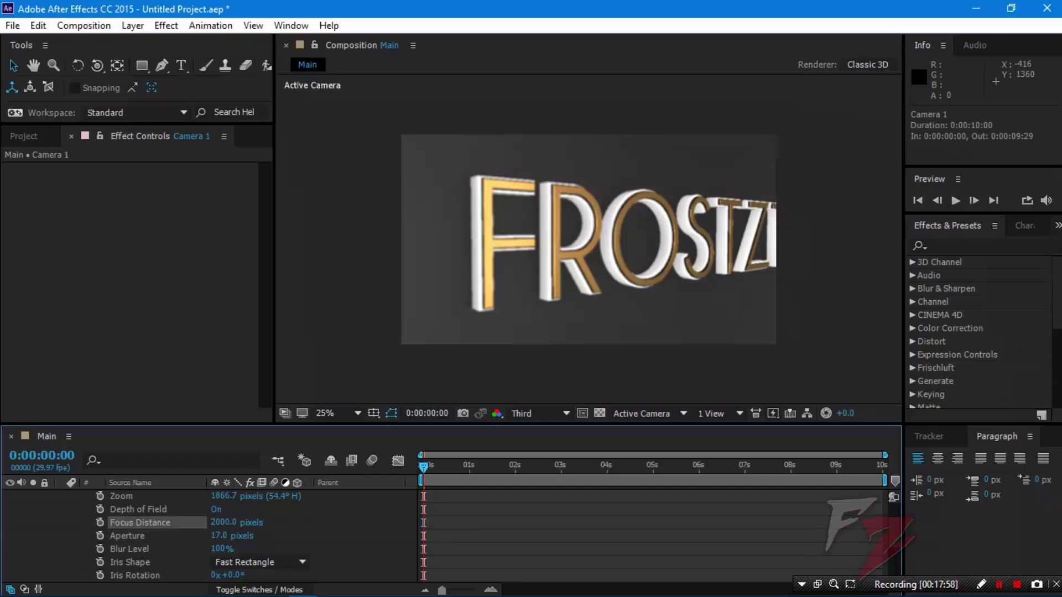
left_click(224, 522)
type("100")
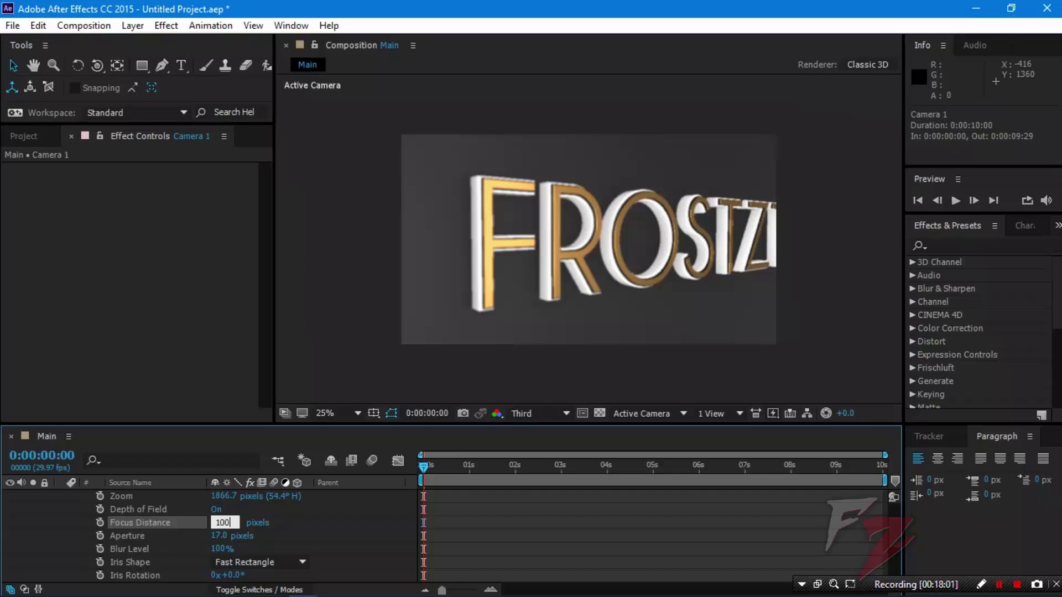
type("0")
key("Return")
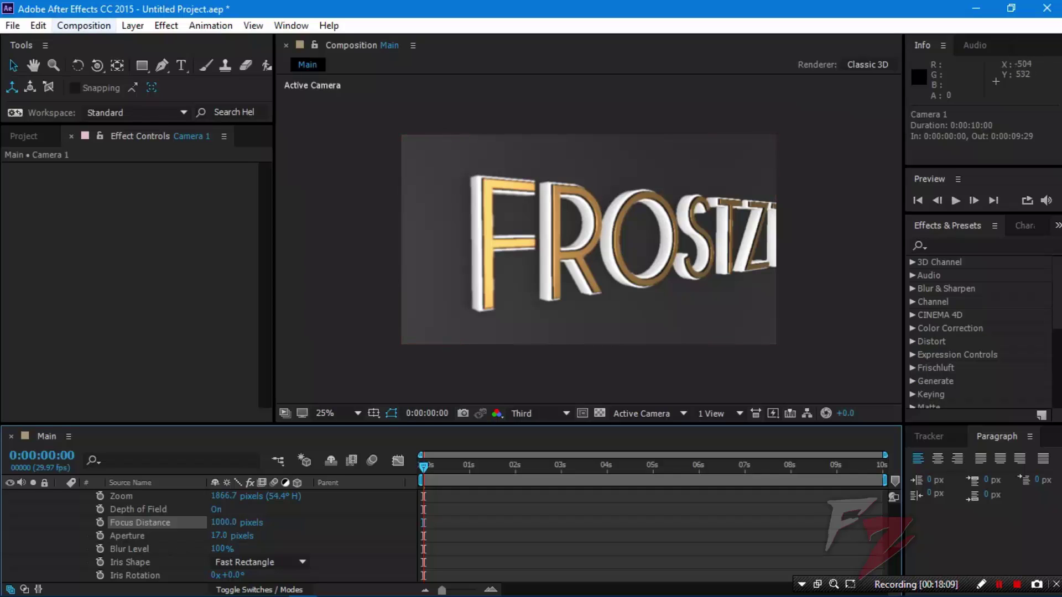
Step: Check the composition settings of Main and close them
left_click(83, 26)
left_click(125, 66)
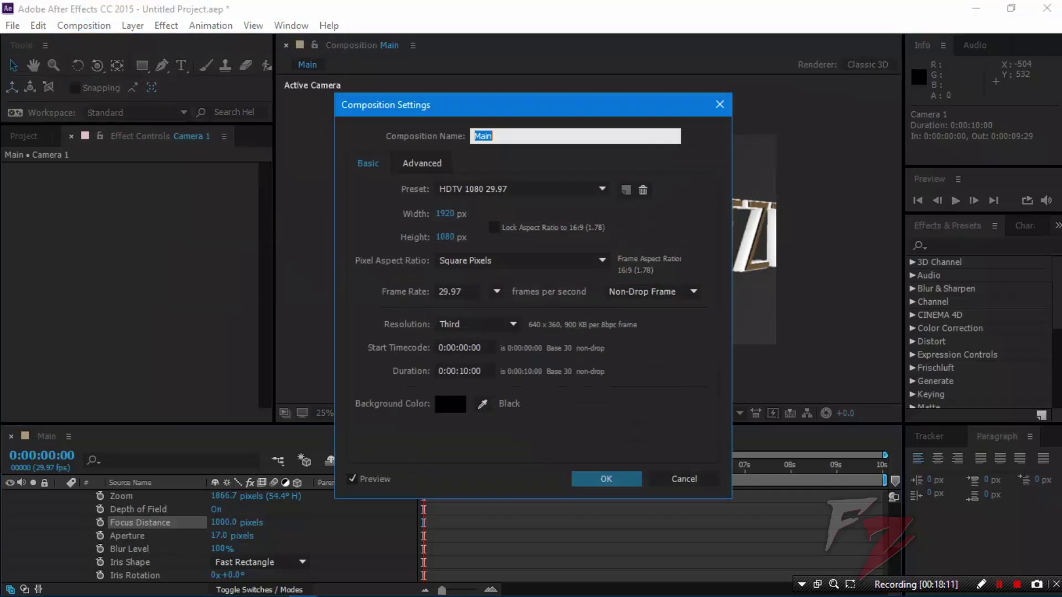
key("Return")
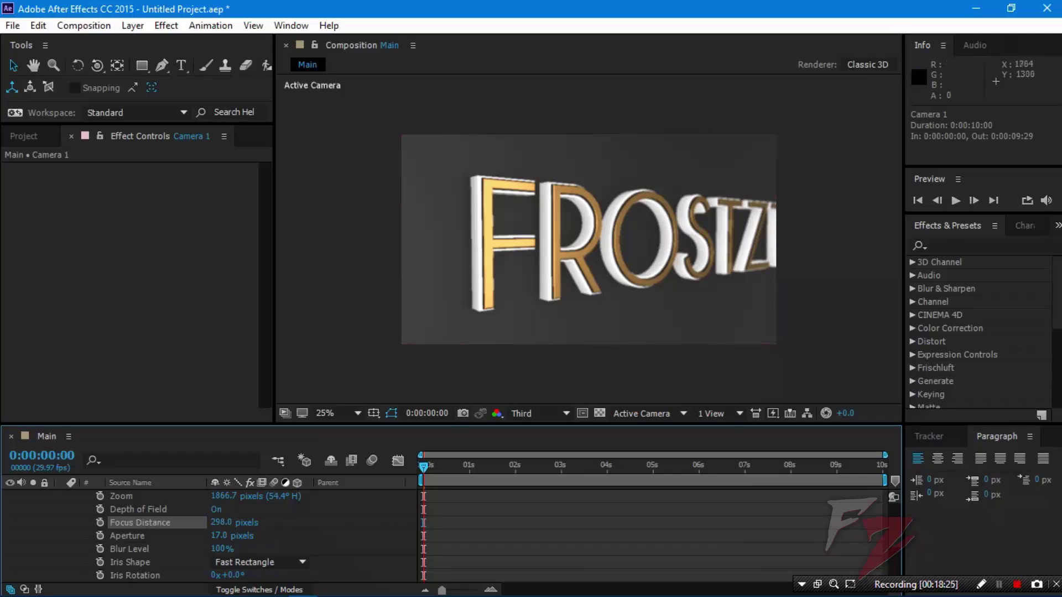
Step: Look over the depth of field and other camera options of Camera 1, collapse its properties and keep the camera layer selected
scroll(211, 533, "up", 2)
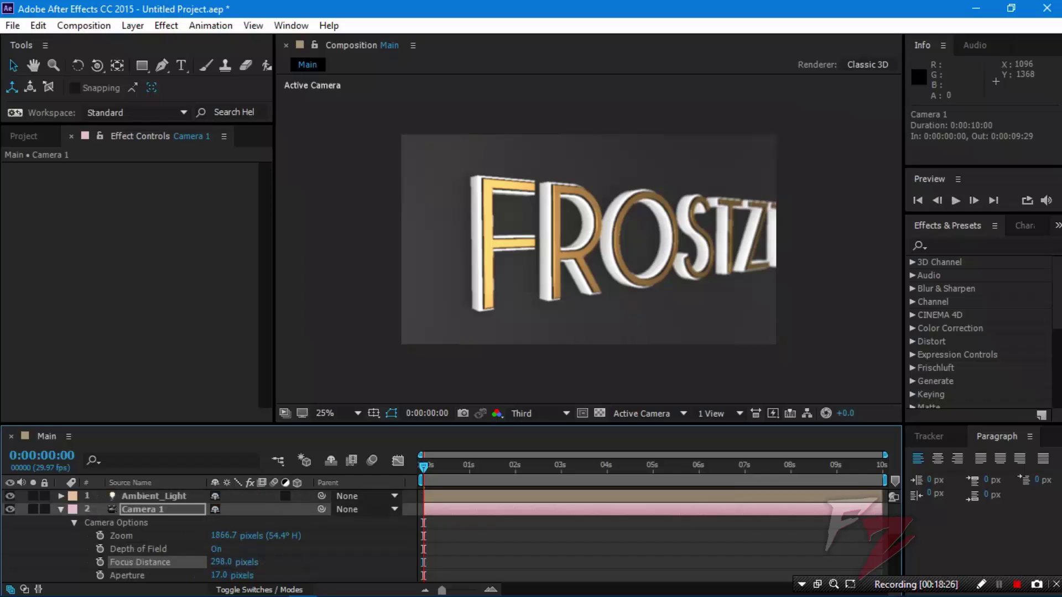
left_click(139, 549)
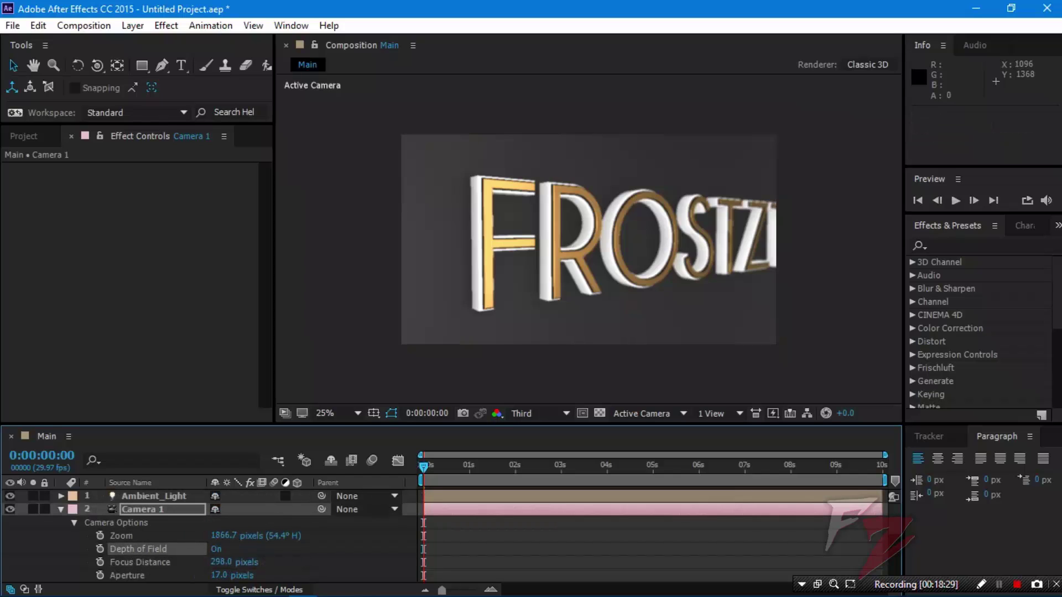
scroll(210, 533, "down", 5)
scroll(210, 534, "up", 5)
scroll(210, 534, "down", 3)
scroll(210, 534, "up", 3)
left_click(74, 522)
left_click(61, 509)
left_click(154, 496)
left_click(143, 509)
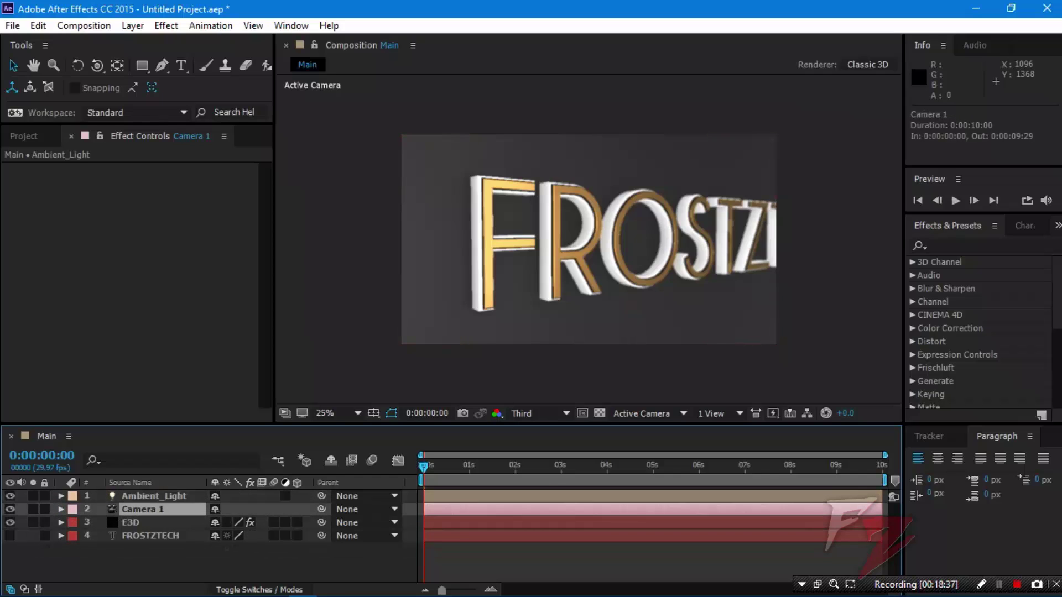
Step: Reveal the transform properties of Camera 1 and examine its Position and Point of Interest
key("p")
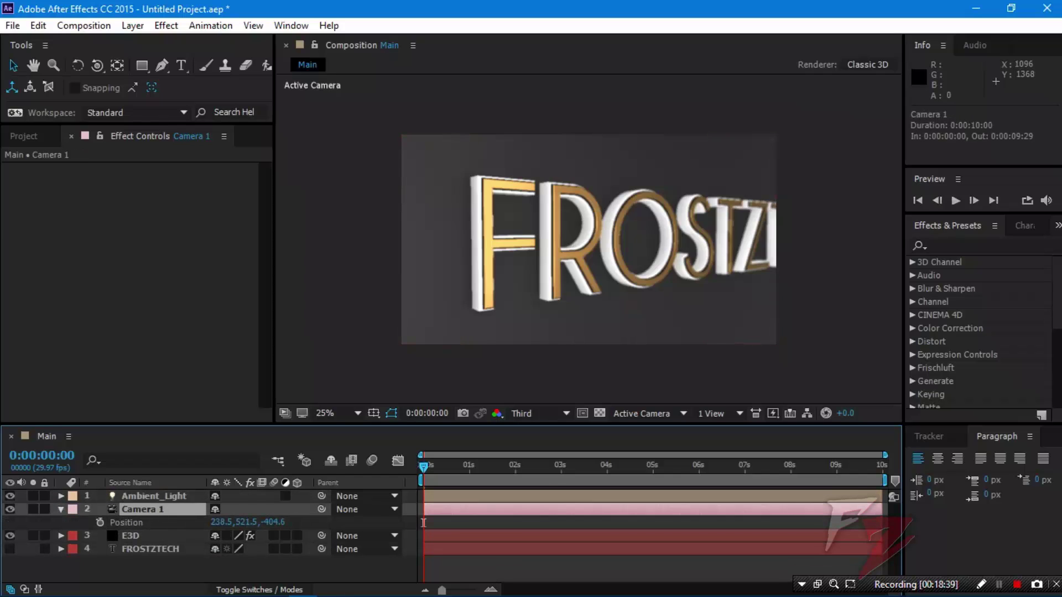
key("u")
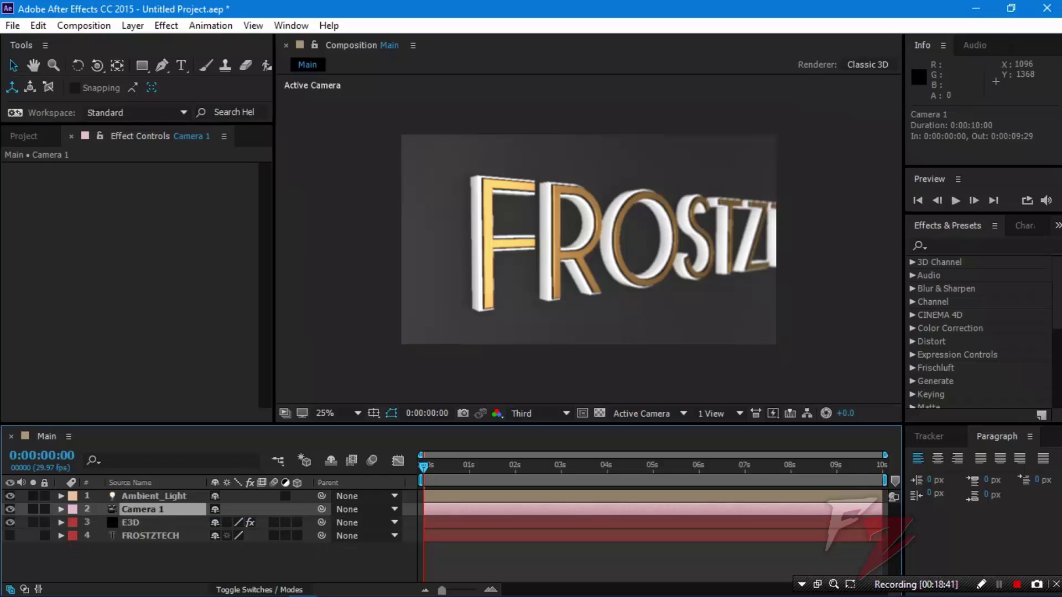
key("u")
key("u")
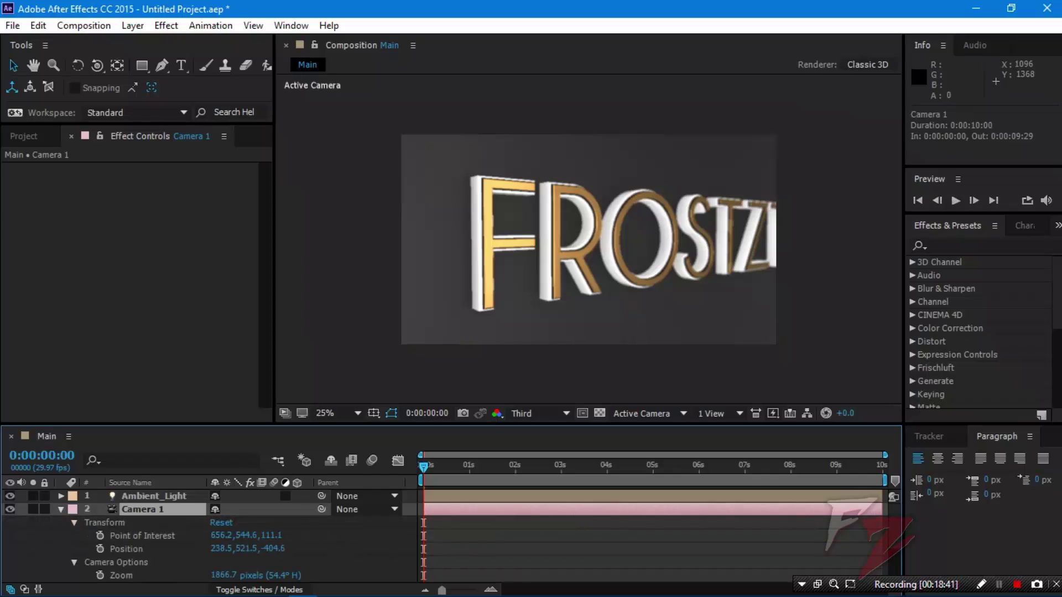
left_click(60, 509)
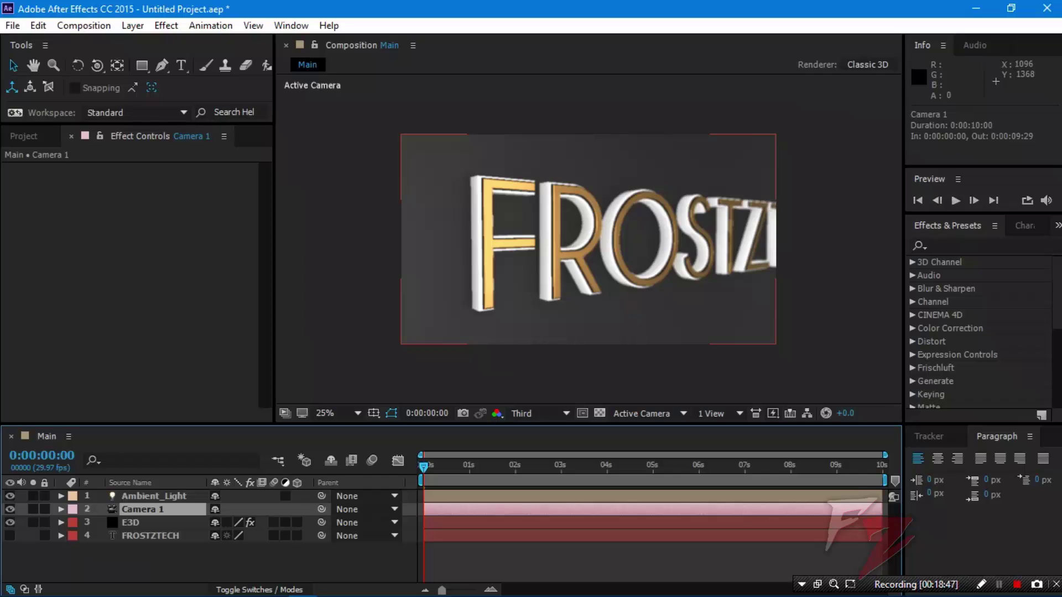
key("u")
key("u")
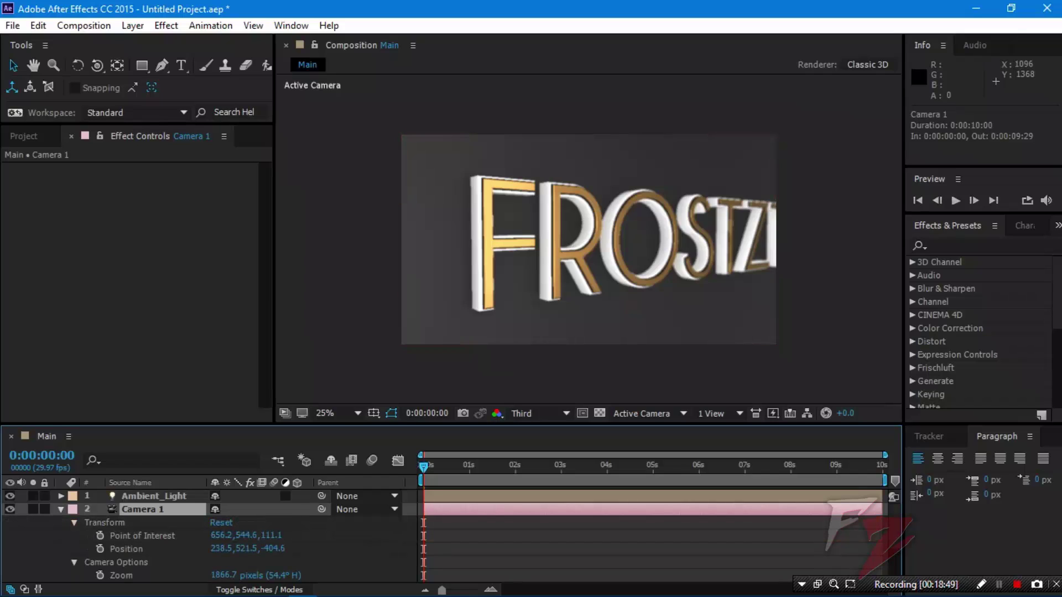
left_click(142, 536)
left_click(126, 549)
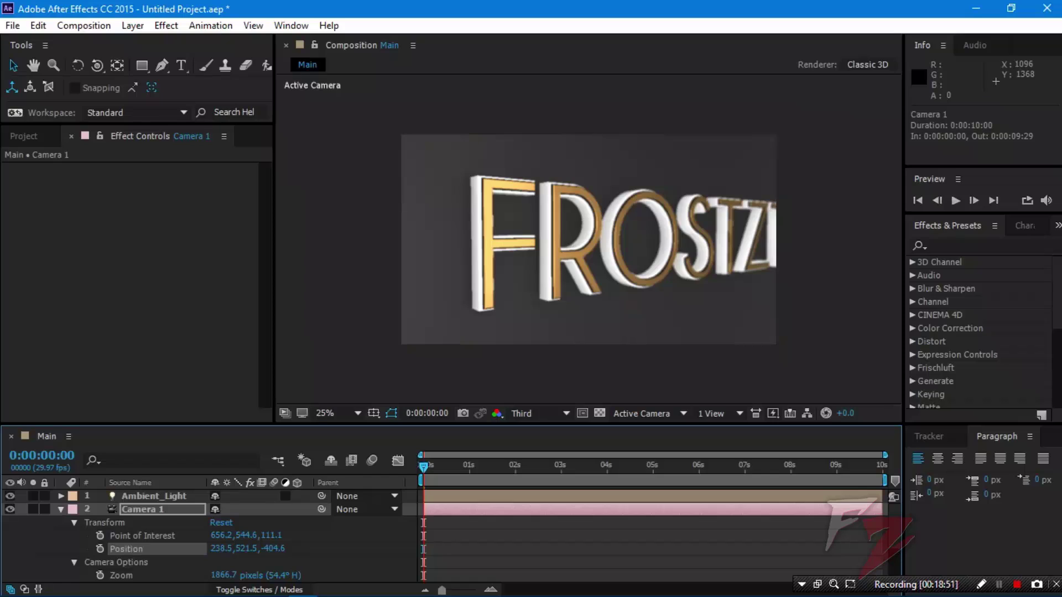
left_click(142, 536)
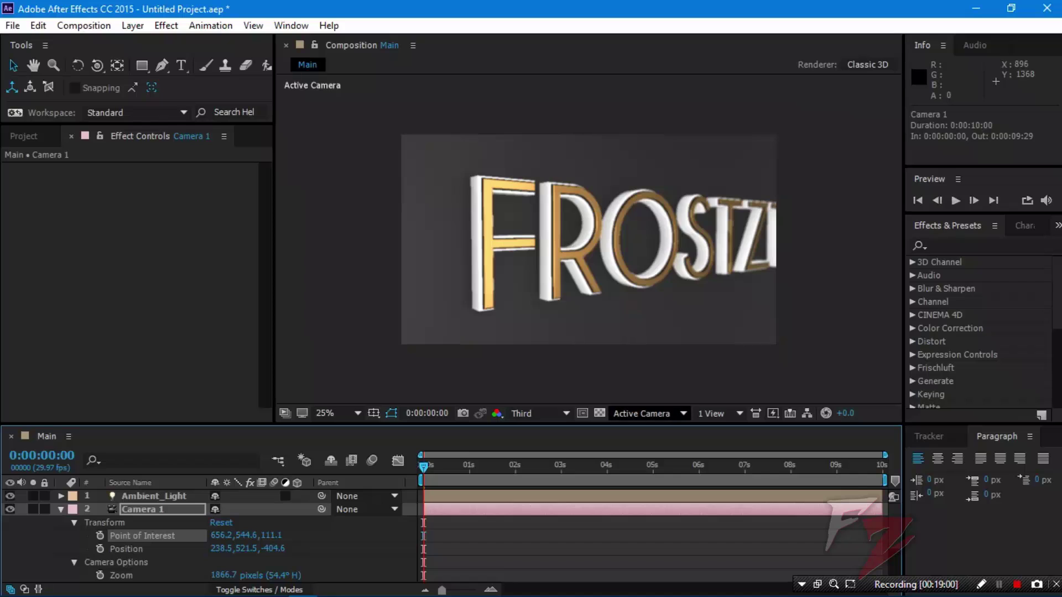
Step: Show the Main composition in the 2 Views - Horizontal layout and enlarge the viewer area for both views
left_click(648, 413)
left_click(665, 207)
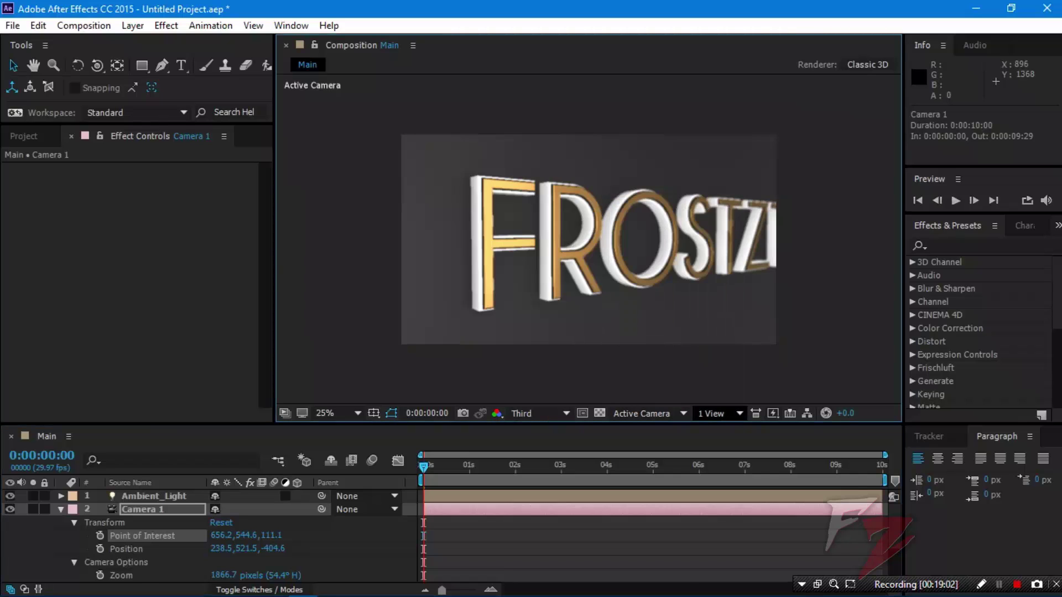
left_click(718, 413)
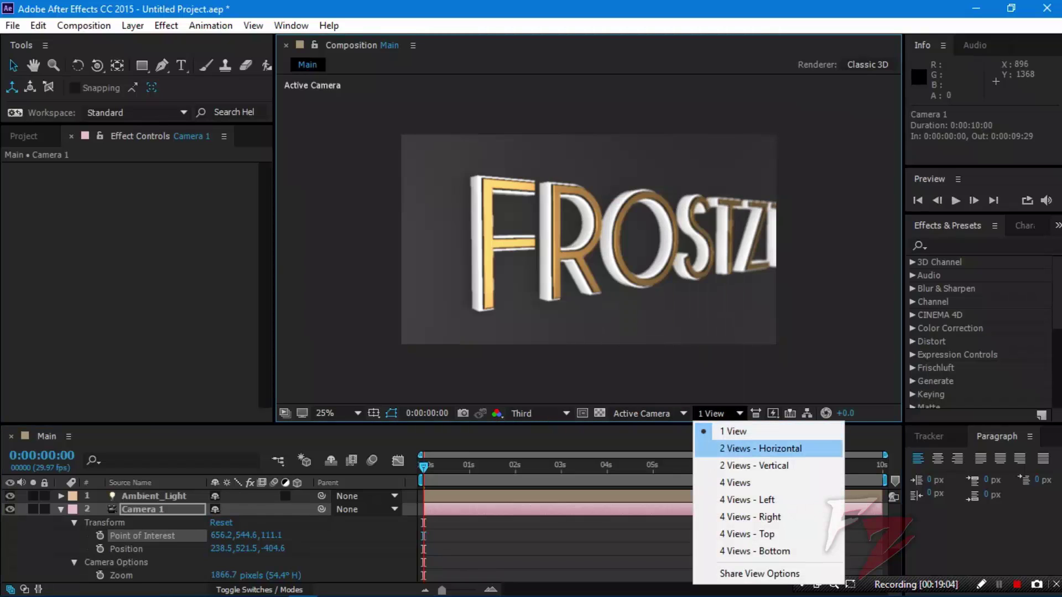
left_click(760, 448)
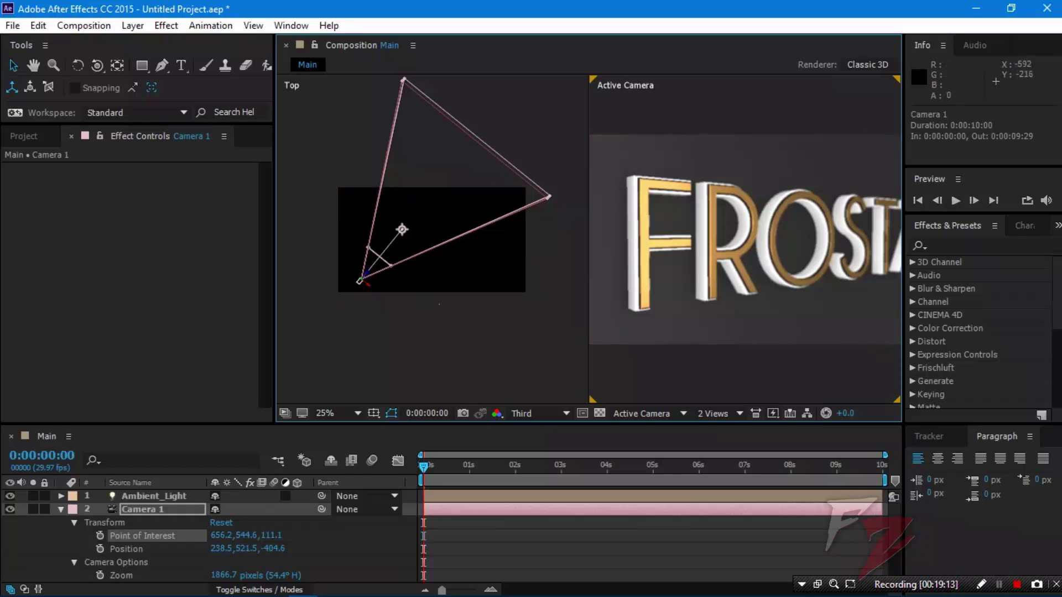
left_click_drag(275, 249, 174, 249)
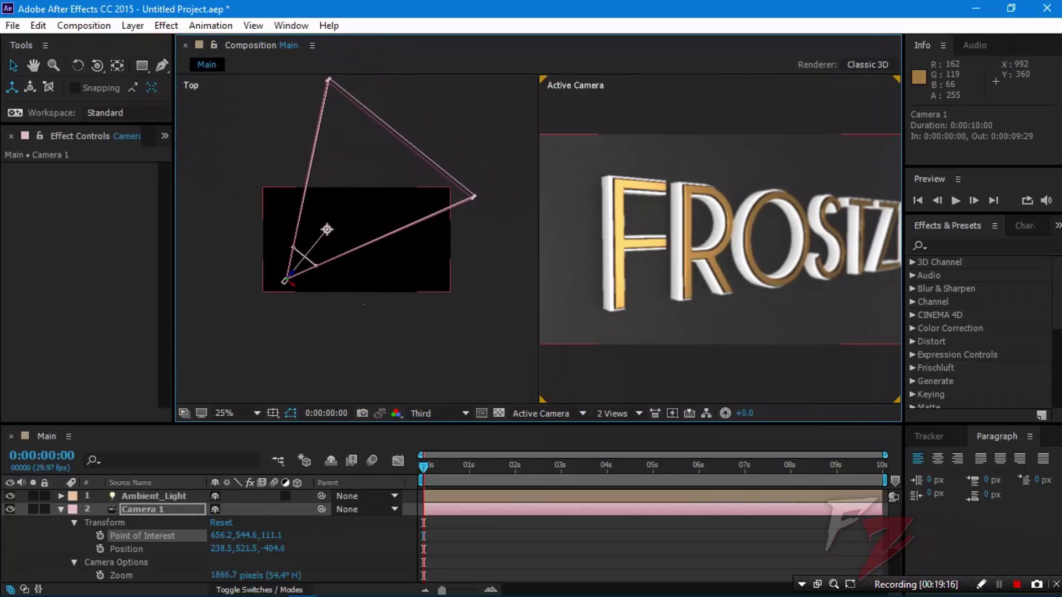
left_click_drag(903, 249, 938, 248)
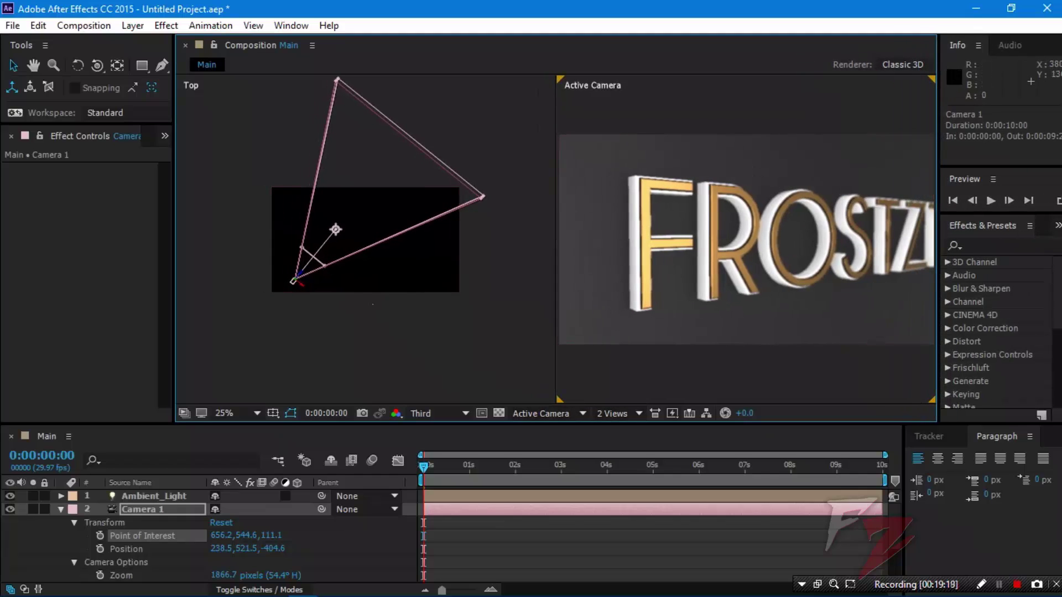
left_click_drag(553, 426, 553, 436)
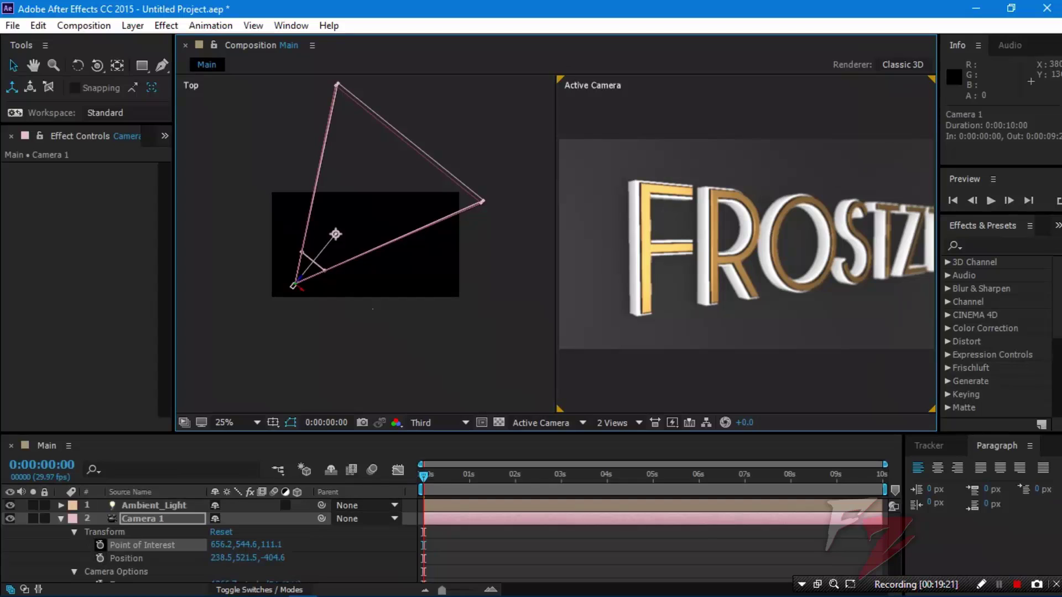
Step: Keyframe Camera 1's Point of Interest and Position at 0:00:00:00 and pull the camera back to a Position of about 141.3, 516.1, -524.7
left_click(100, 545)
left_click(100, 558)
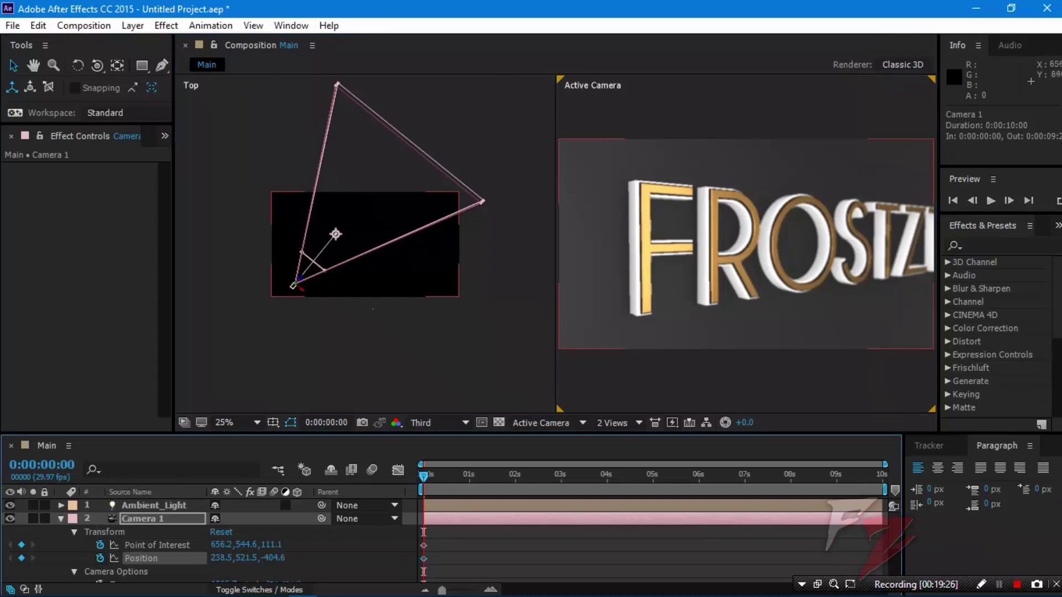
scroll(365, 244, "up", 3)
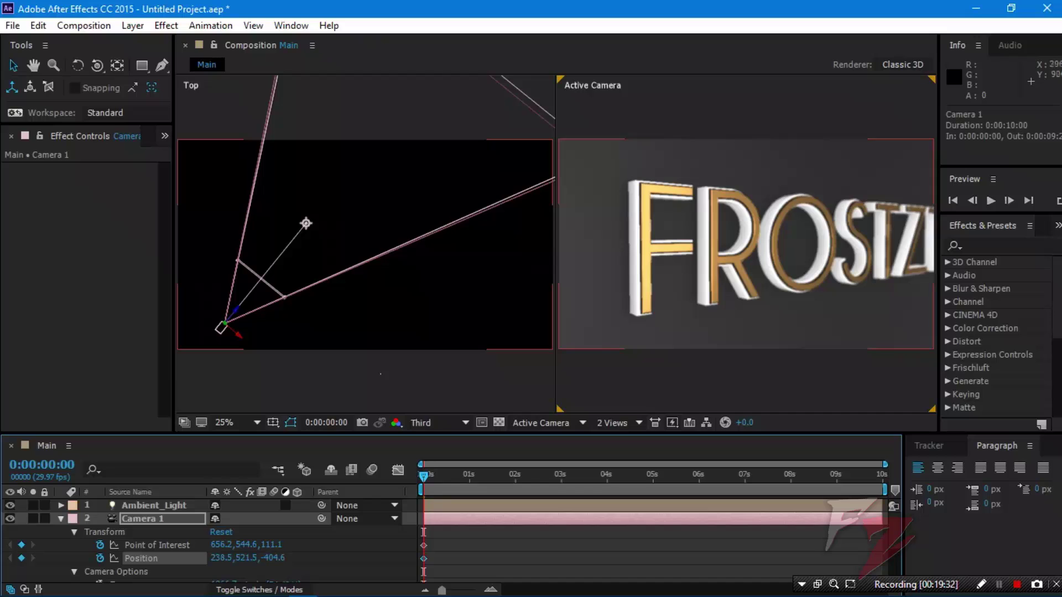
left_click_drag(238, 309, 223, 336)
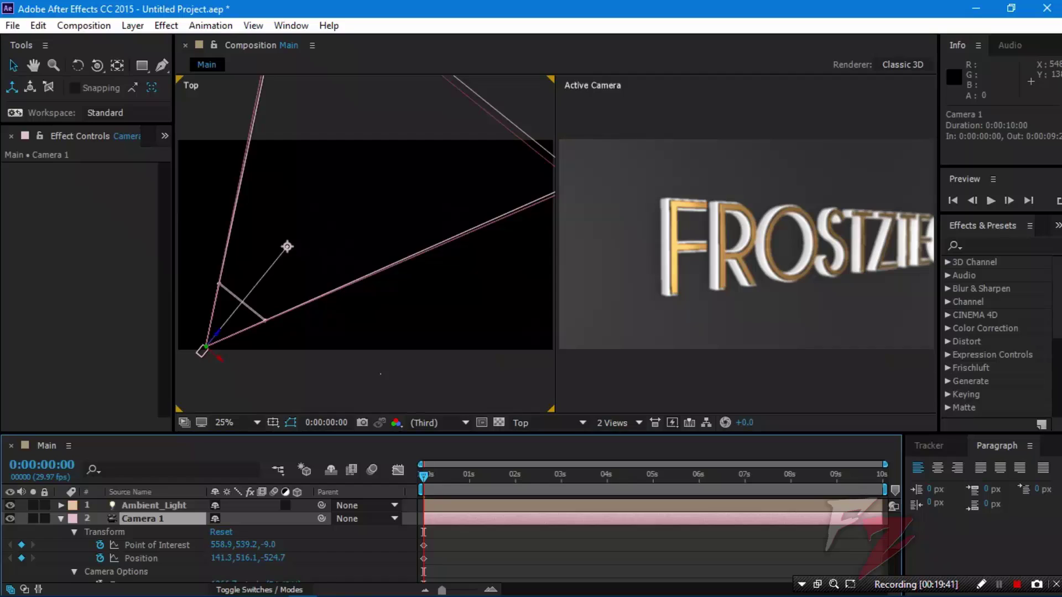
Step: Set the Focus Distance of Camera 1 to 320 pixels
key("a")
key("a")
scroll(210, 539, "down", 2)
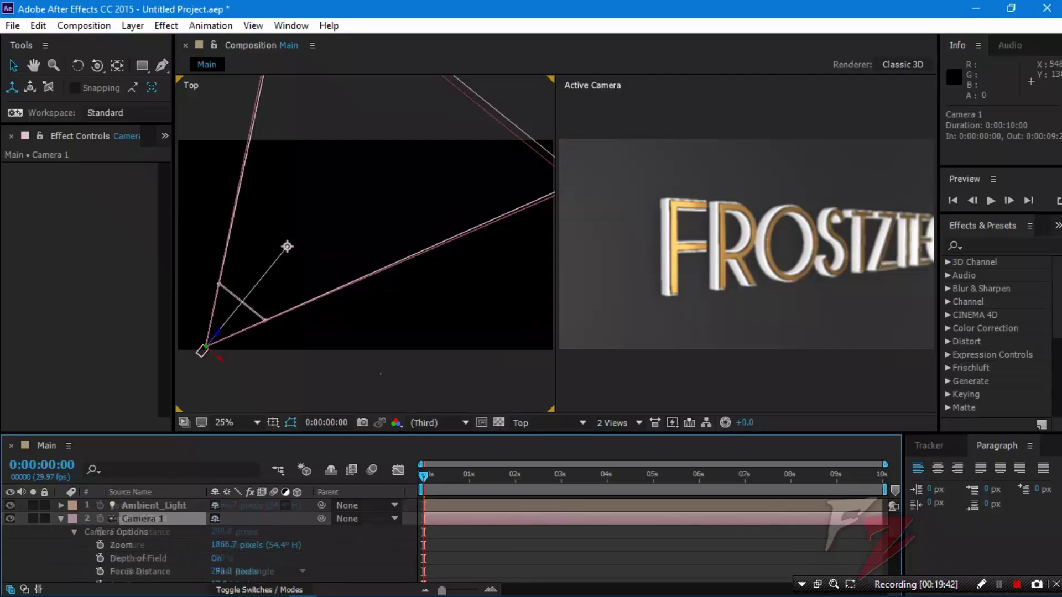
left_click_drag(221, 532, 233, 531)
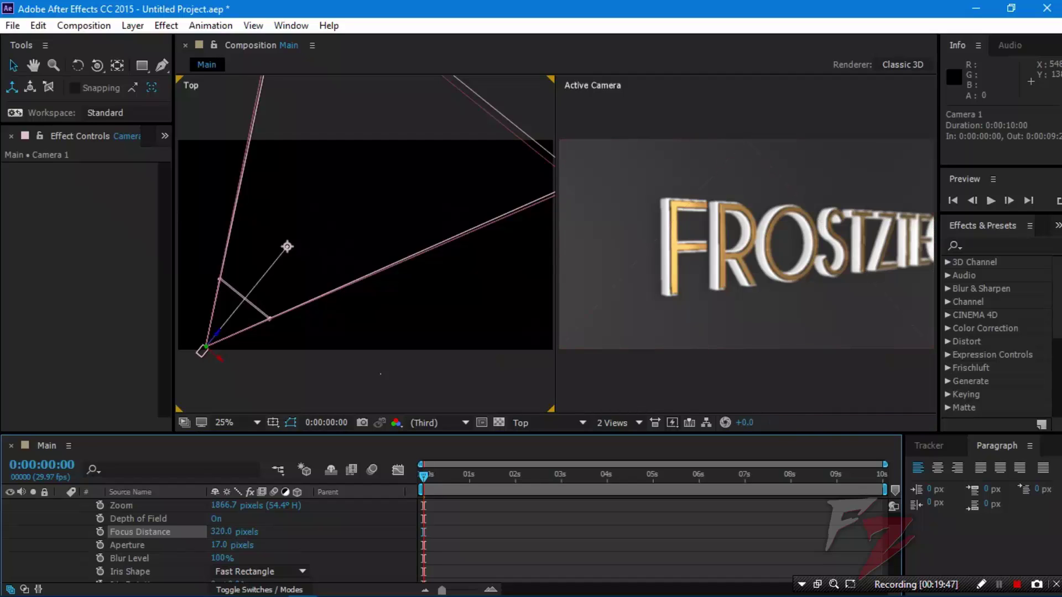
scroll(233, 532, "up", 2)
Step: Collapse Camera 1's properties and reveal only its keyframed Point of Interest and Position
left_click(143, 519)
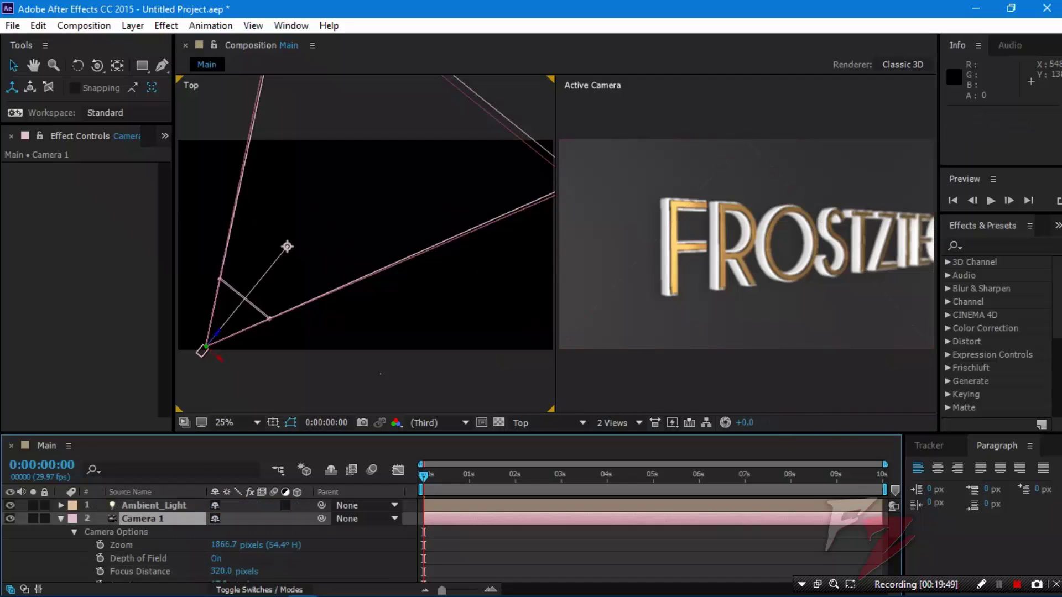
key("ctrl+shift+a")
left_click(60, 519)
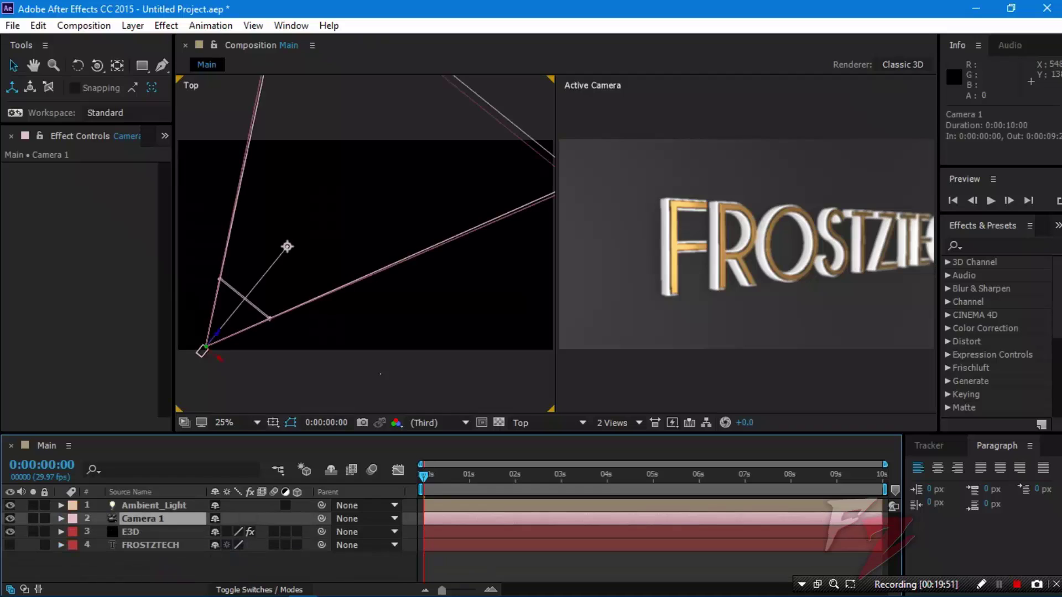
key("p")
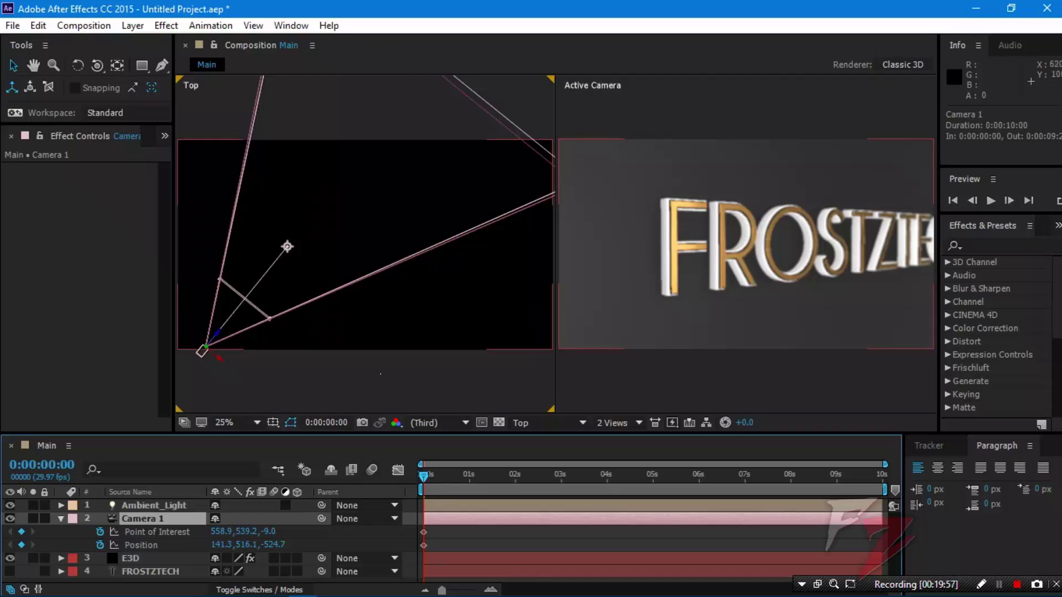
Step: At 0:00:05:00, move Camera 1 to about 787.8, 516.1, -1048.3 and its Point of Interest to about 877.5, 539.2, -220.5
key("space")
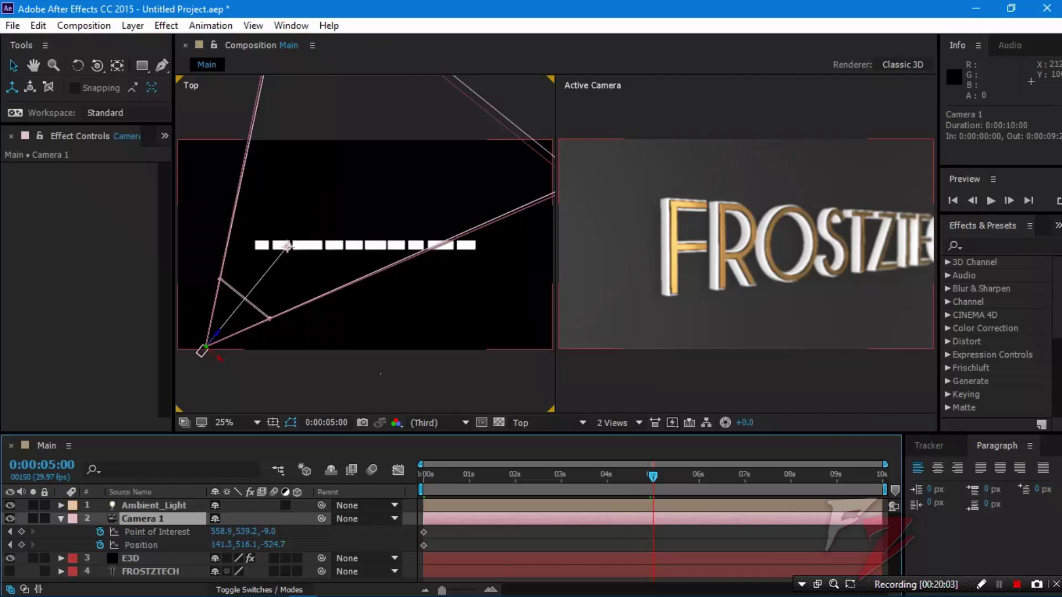
left_click_drag(203, 350, 197, 357)
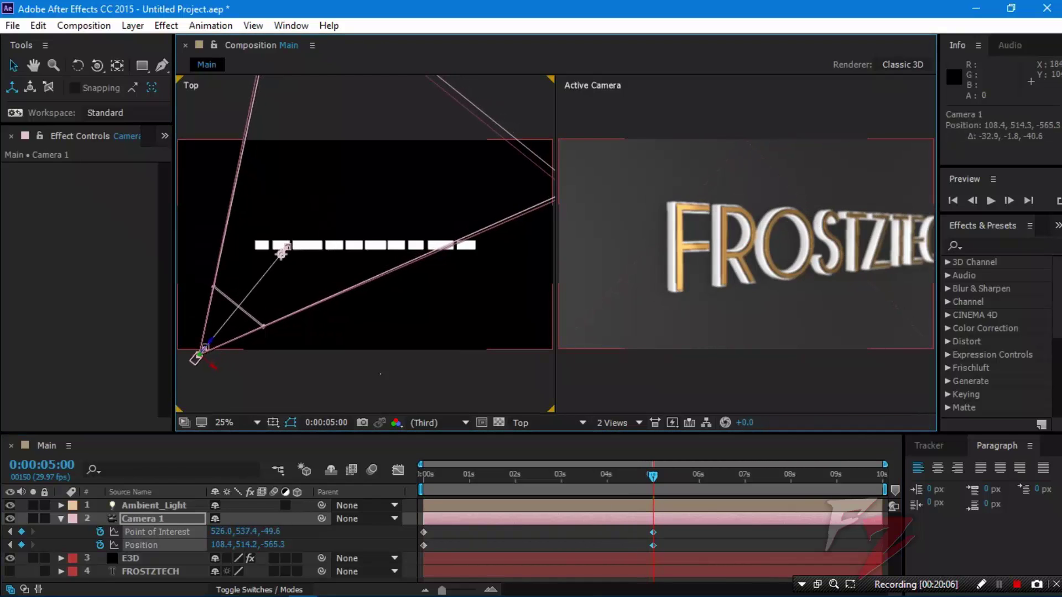
key("ctrl+z")
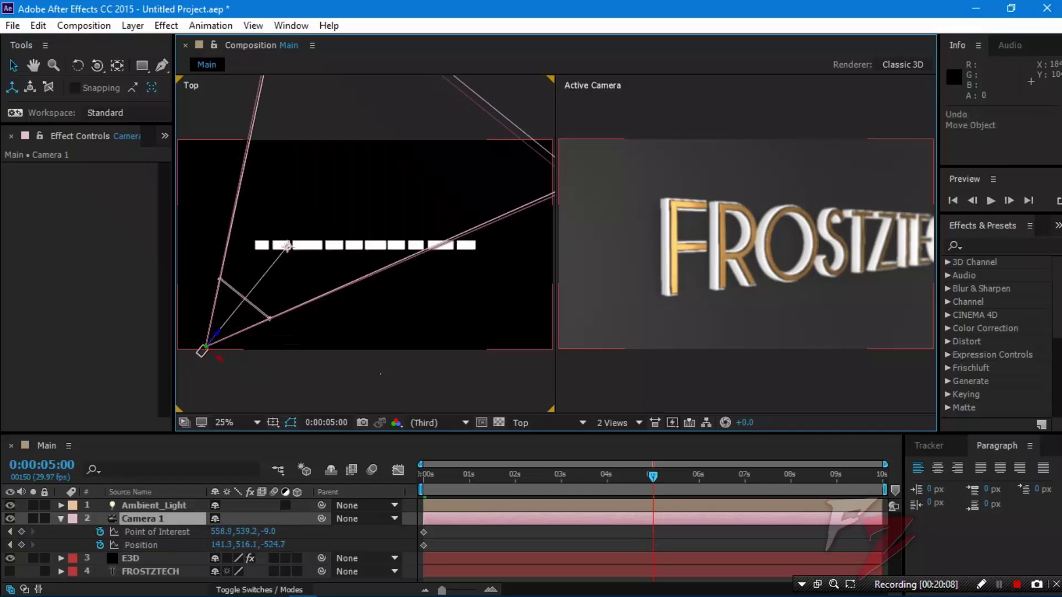
key("comma")
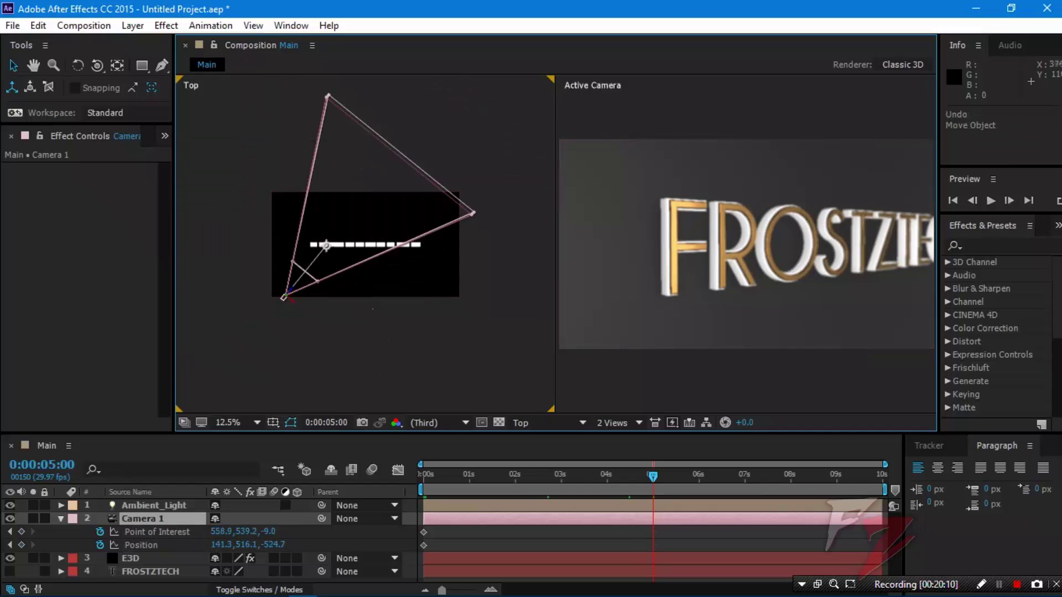
left_click_drag(284, 297, 348, 348)
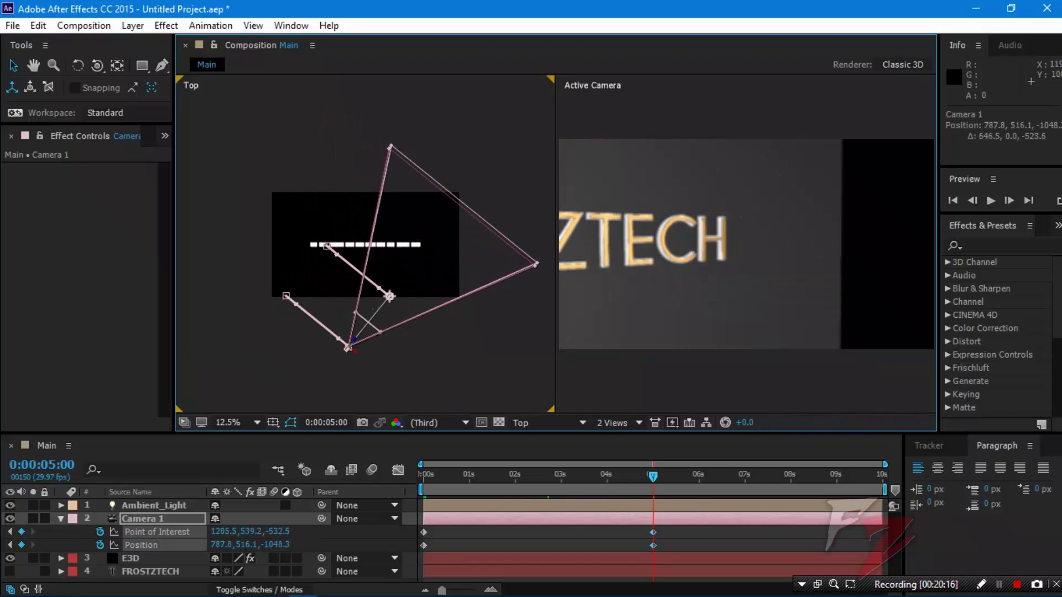
left_click_drag(390, 295, 358, 266)
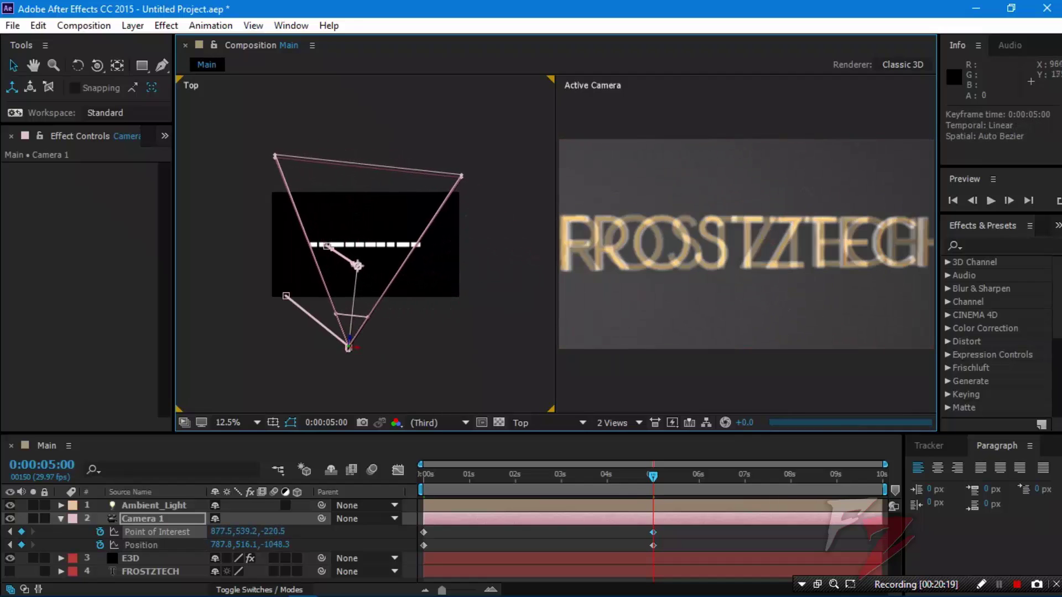
Step: Refine the five-second camera pose to Position about 937.9, 521.0, -885.7 and Point of Interest about 939.5, 544.1, -41.9, facing the text straight on
left_click_drag(356, 347, 359, 346)
left_click_drag(363, 347, 367, 348)
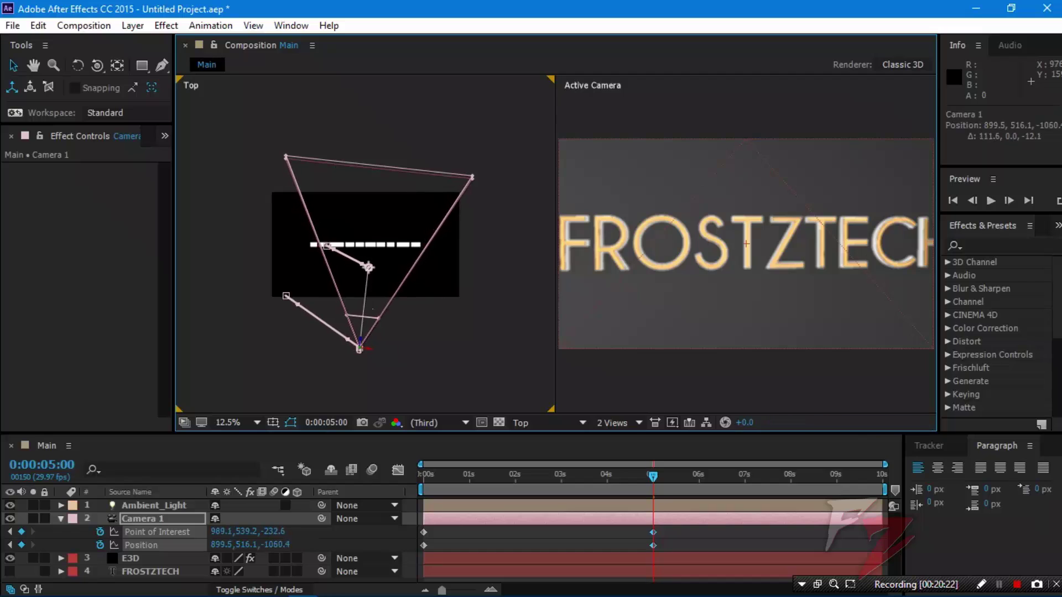
left_click_drag(369, 269, 363, 267)
left_click(369, 342)
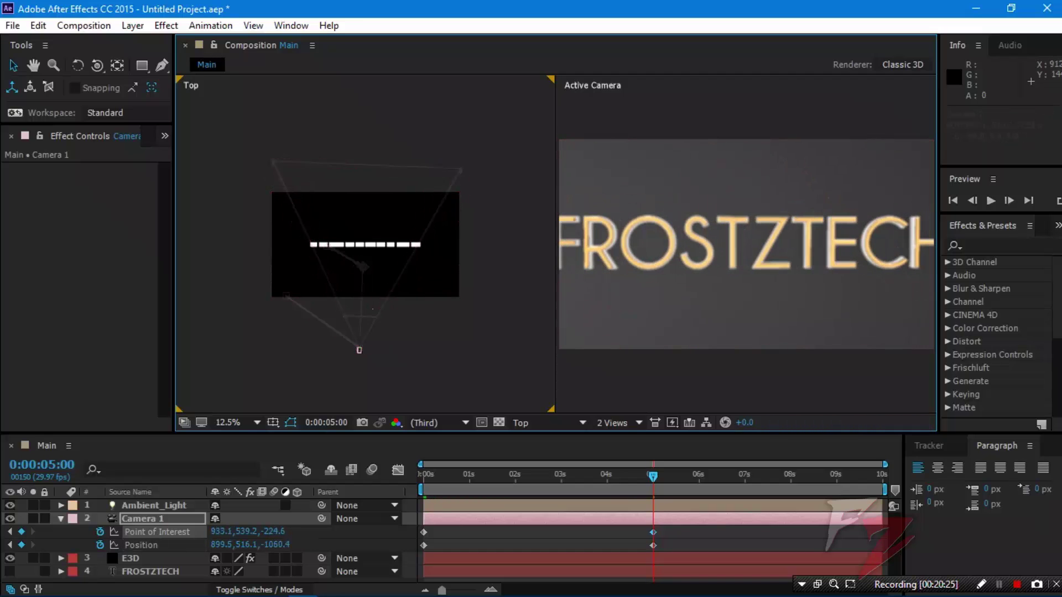
left_click(360, 349)
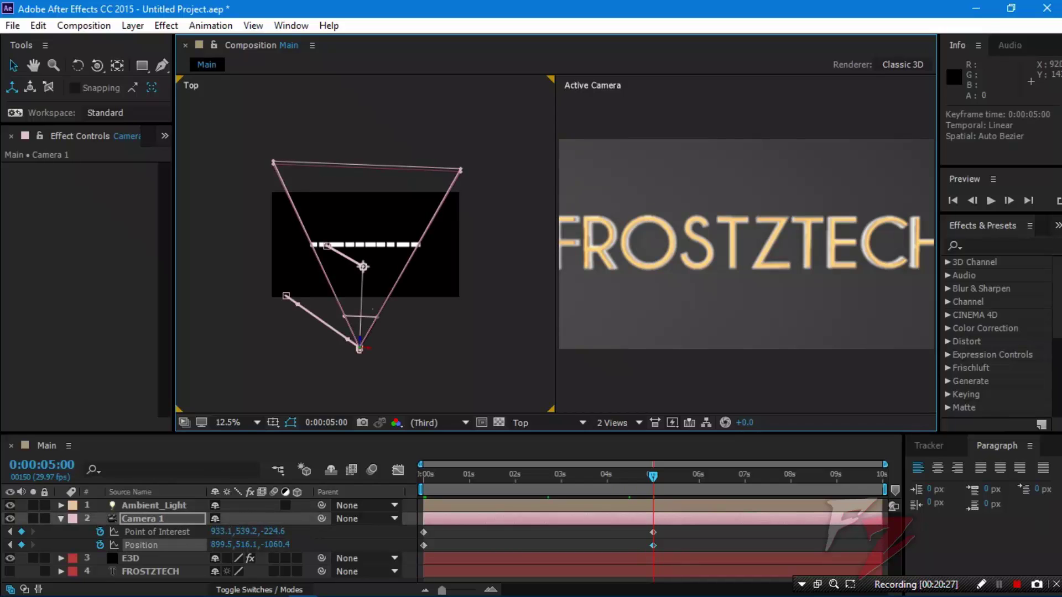
left_click_drag(360, 349, 363, 332)
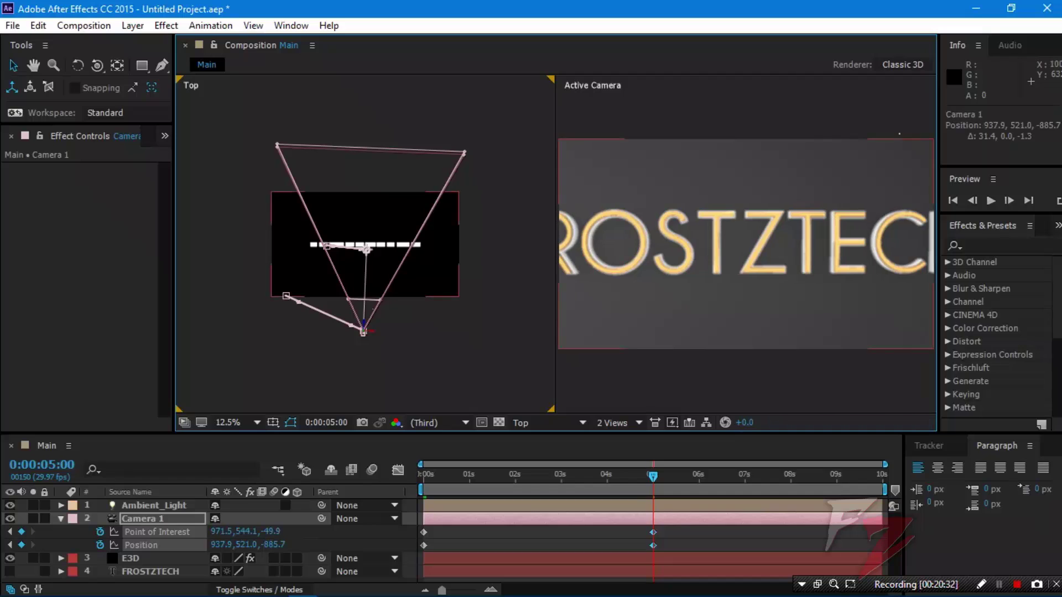
left_click_drag(366, 250, 364, 249)
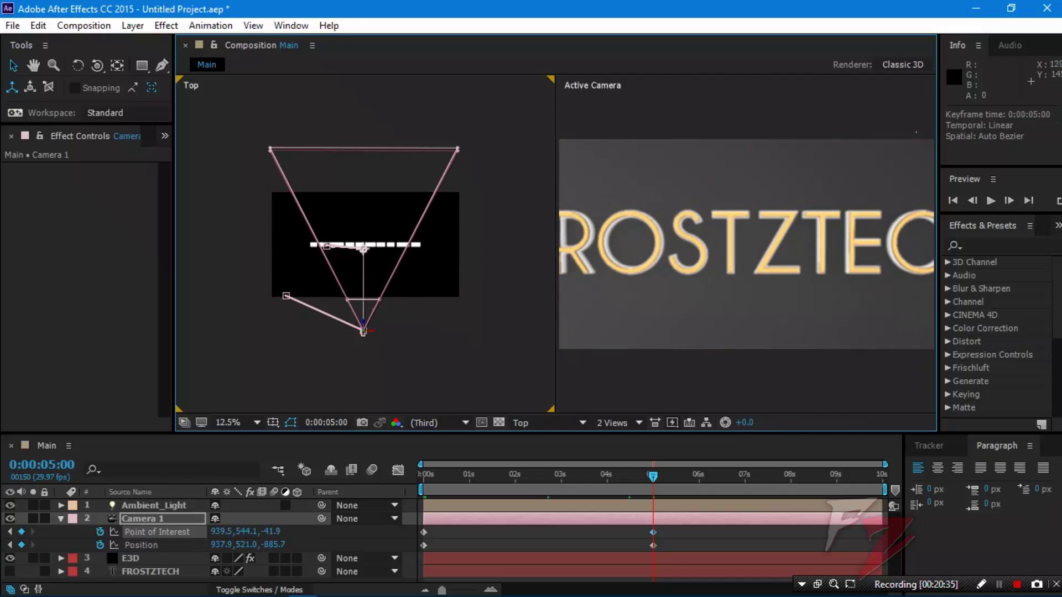
Step: At 0:00:09:29, move Camera 1 to about 1602.2, 524.5, -759.0 and its Point of Interest to about 1107.8, 547.6, -3.3
left_click_drag(636, 525, 662, 546)
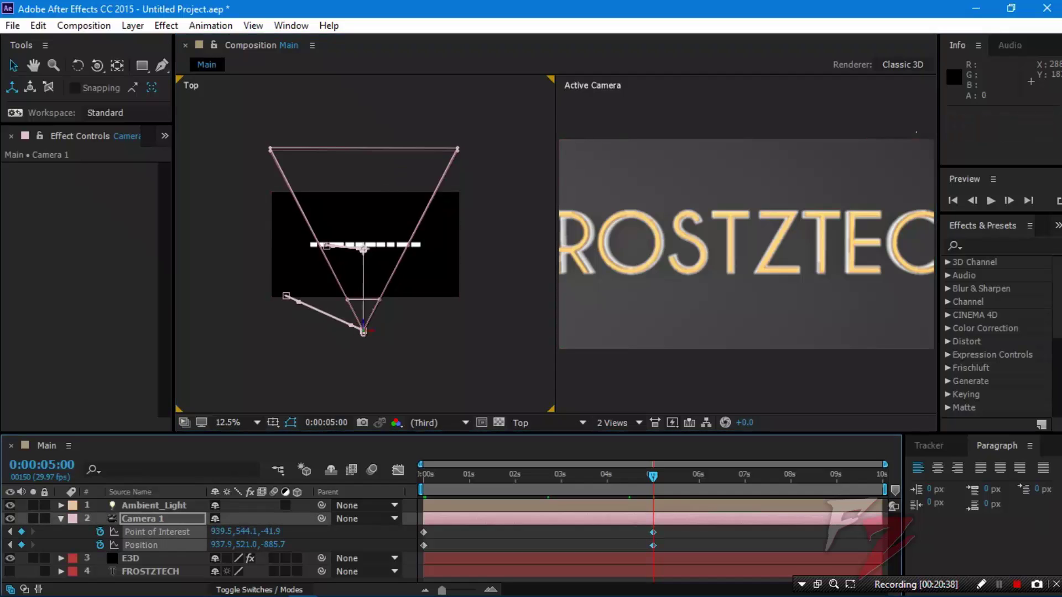
left_click(666, 540)
key("space")
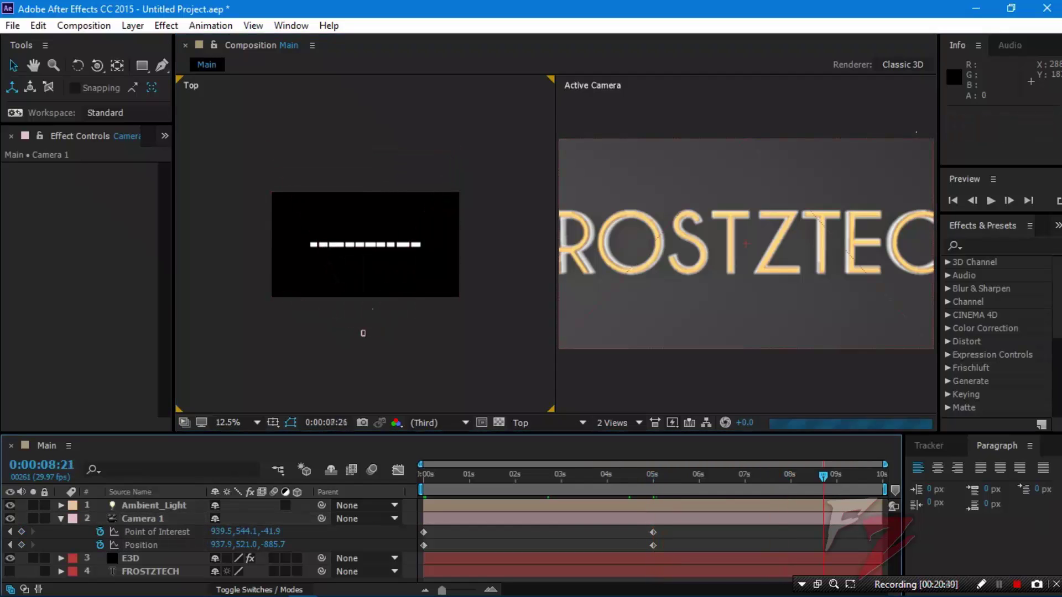
left_click(363, 332)
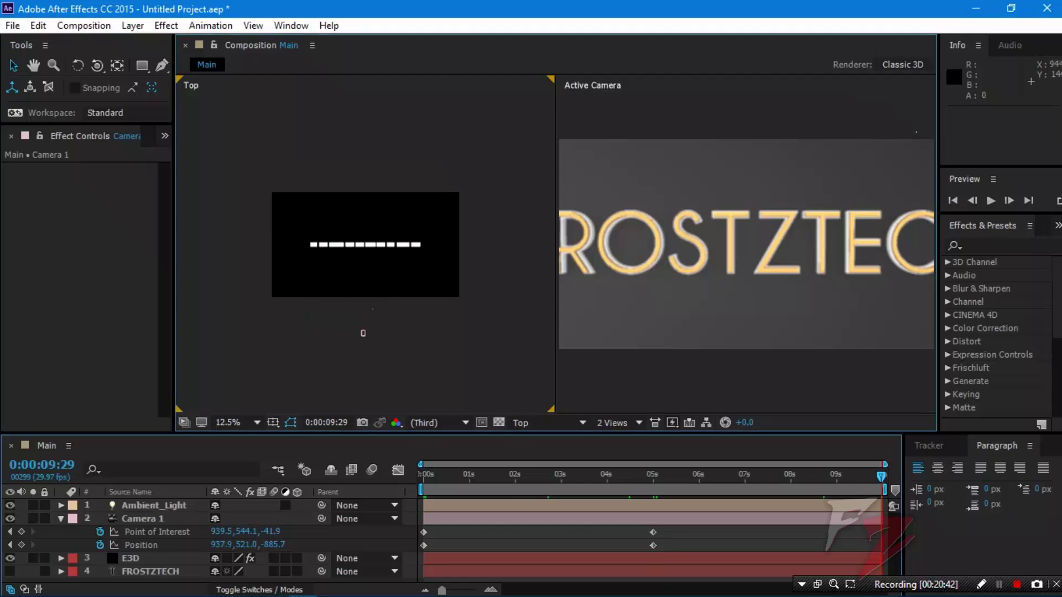
left_click_drag(363, 332, 428, 319)
left_click(438, 338)
left_click(428, 332)
left_click(428, 331)
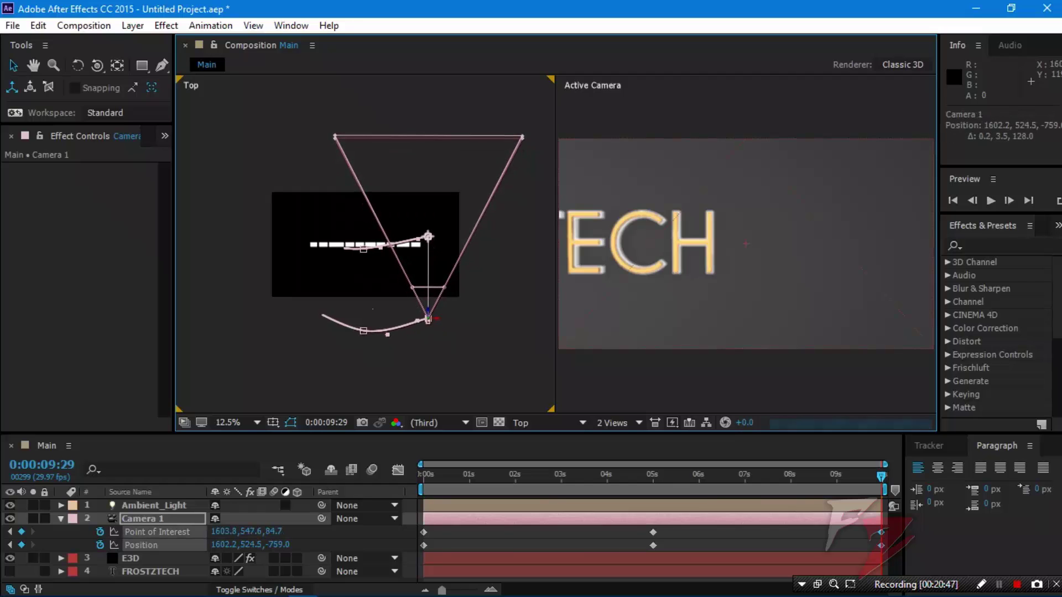
left_click_drag(428, 237, 380, 245)
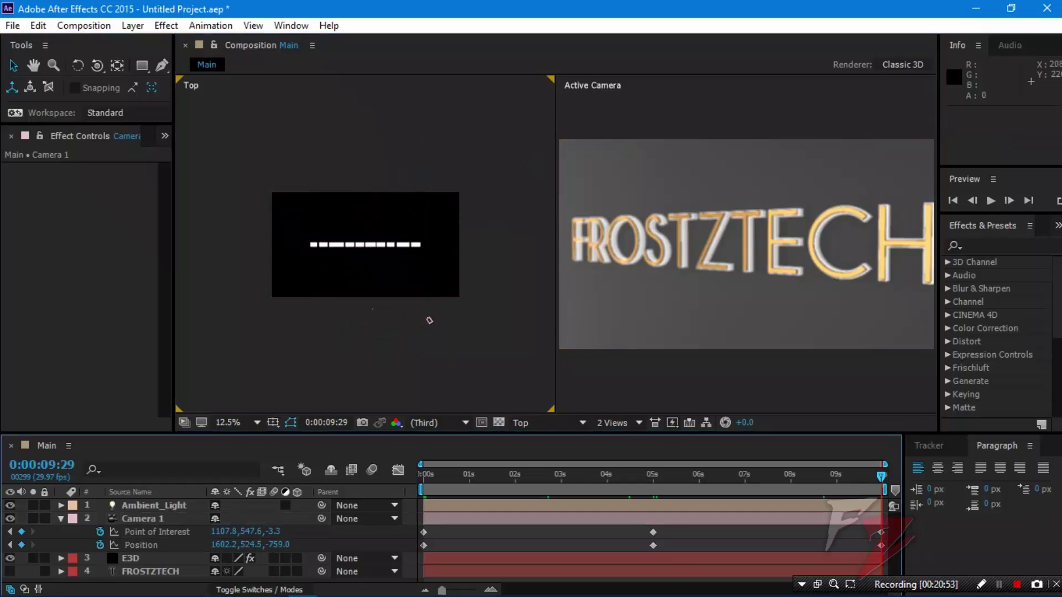
Step: Apply Easy Ease to Camera 1's Point of Interest and Position keyframes at five seconds
left_click_drag(636, 526, 667, 550)
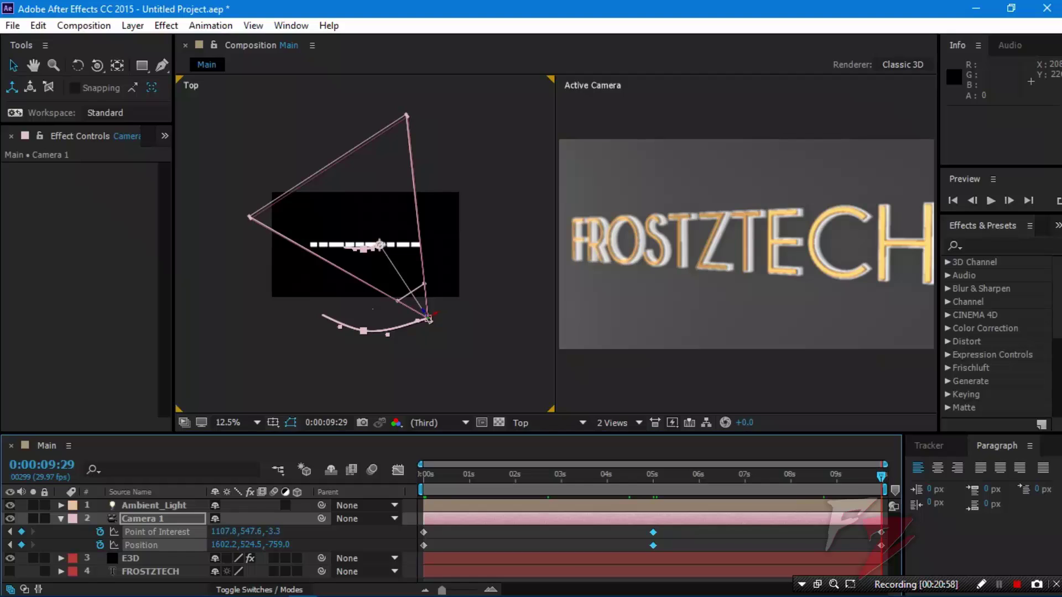
right_click(653, 546)
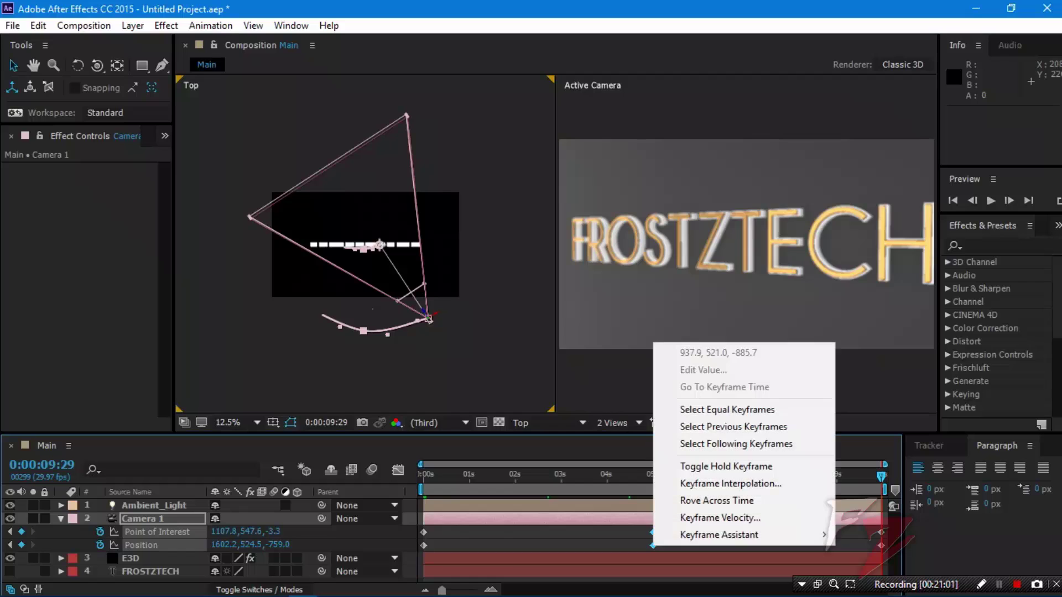
mouse_move(719, 535)
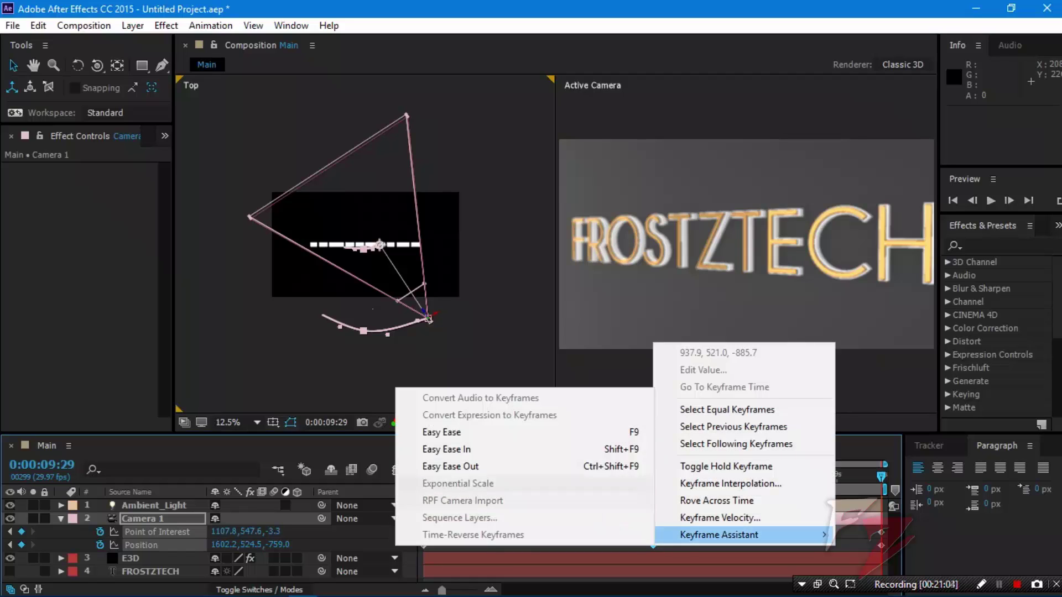
left_click(447, 449)
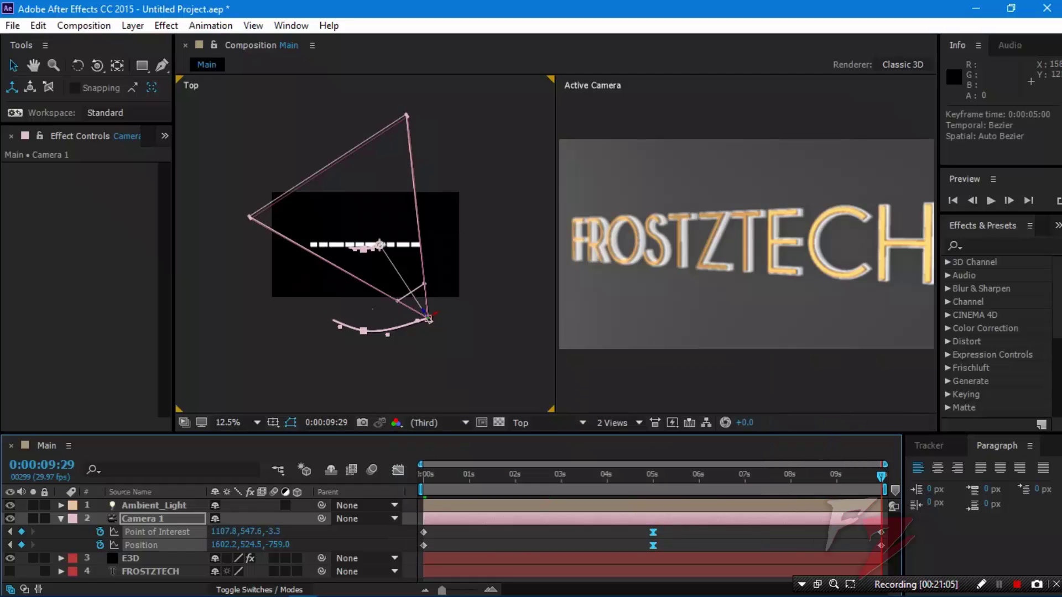
Step: At 0:00:09:29, adjust Camera 1 to Position about 1563.3, 526.3, -699.6 and Point of Interest about 1068.9, 549.5, 56.1
left_click_drag(428, 320, 424, 313)
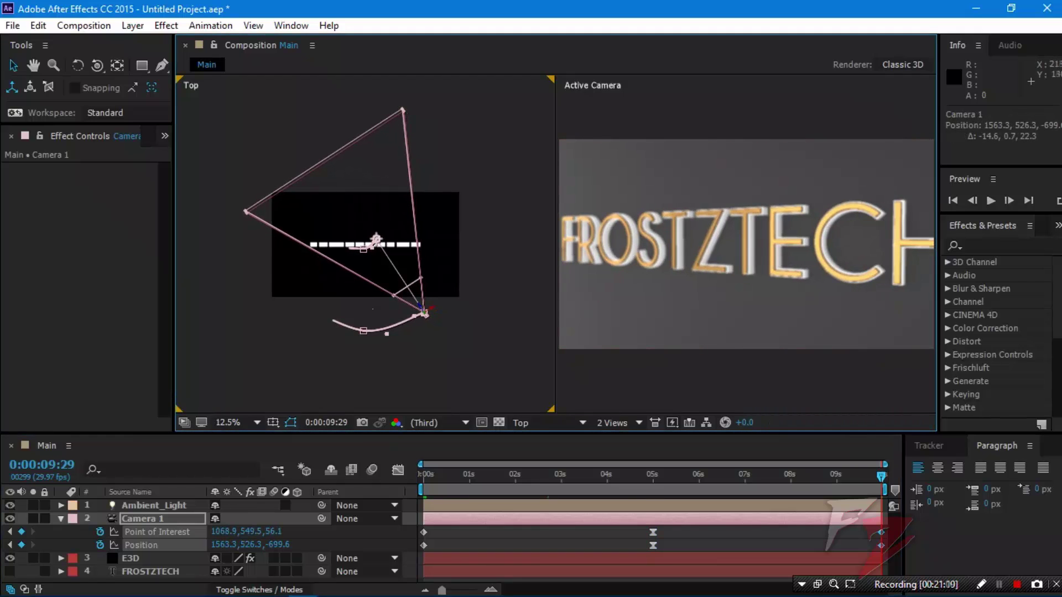
left_click(482, 327)
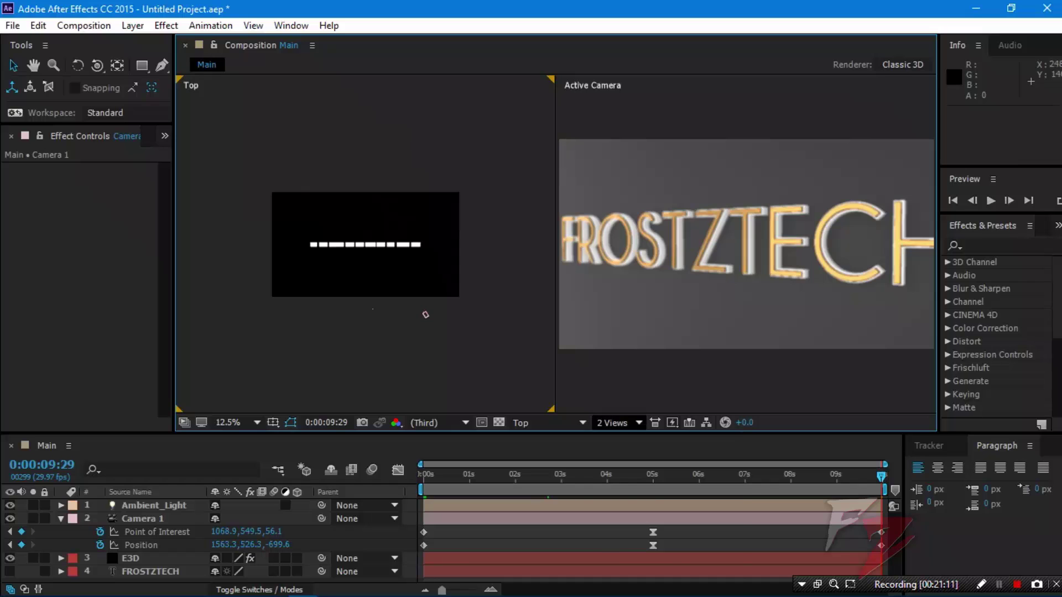
Step: Show only the Active Camera view at 33.3% magnification and preview the full camera animation
left_click(612, 423)
left_click(630, 438)
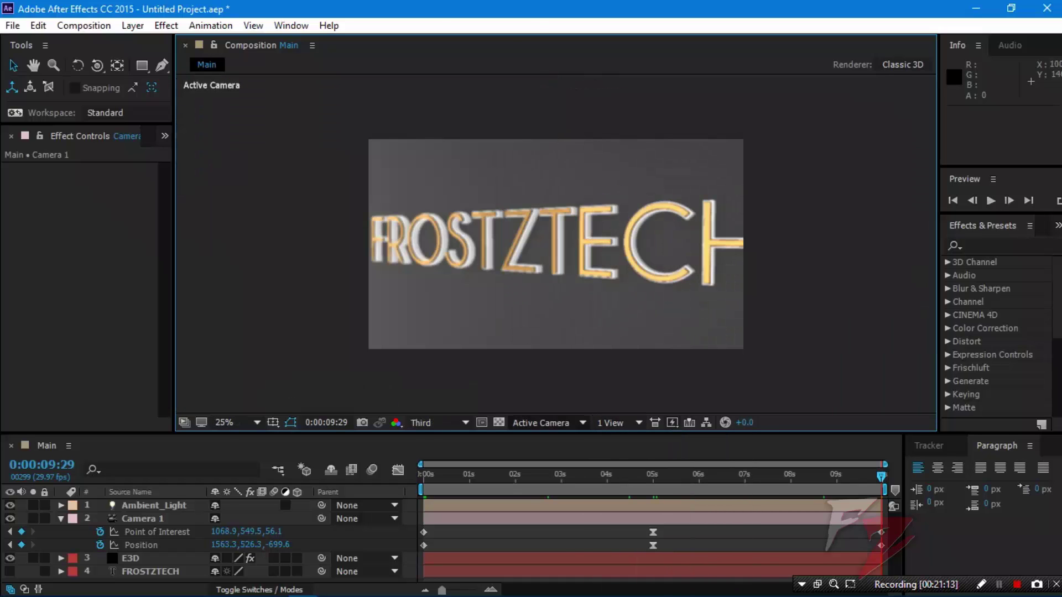
scroll(542, 321, "up", 2)
scroll(542, 321, "down", 2)
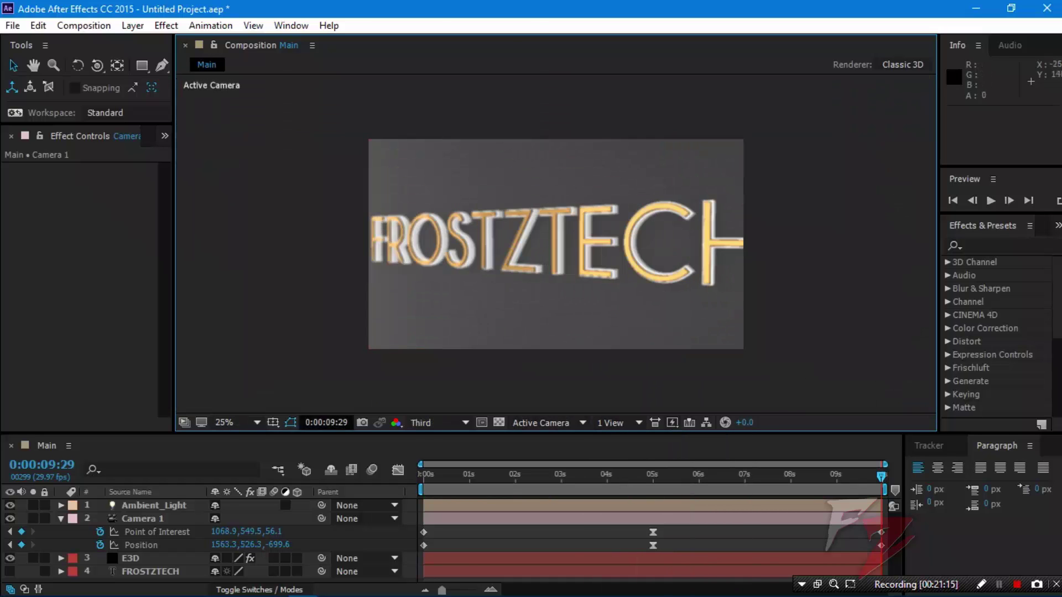
left_click(235, 423)
left_click(244, 260)
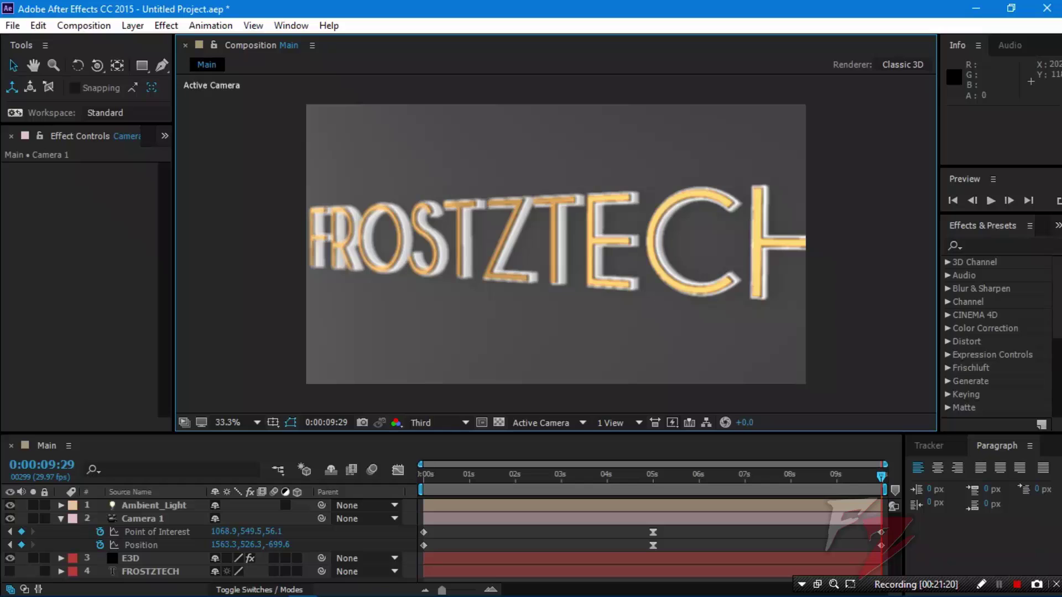
key("space")
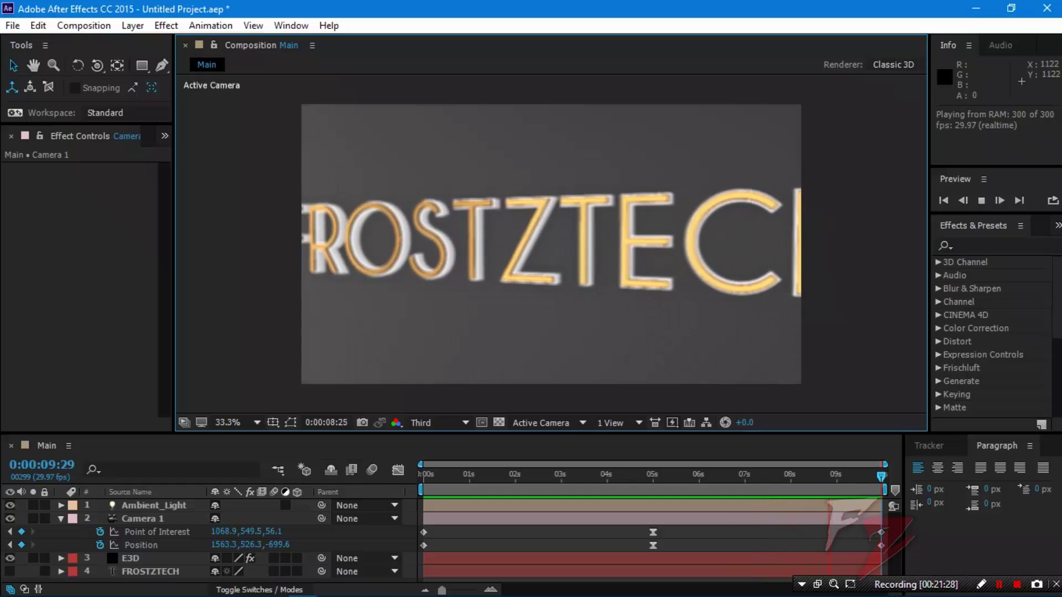
left_click_drag(642, 525, 663, 552)
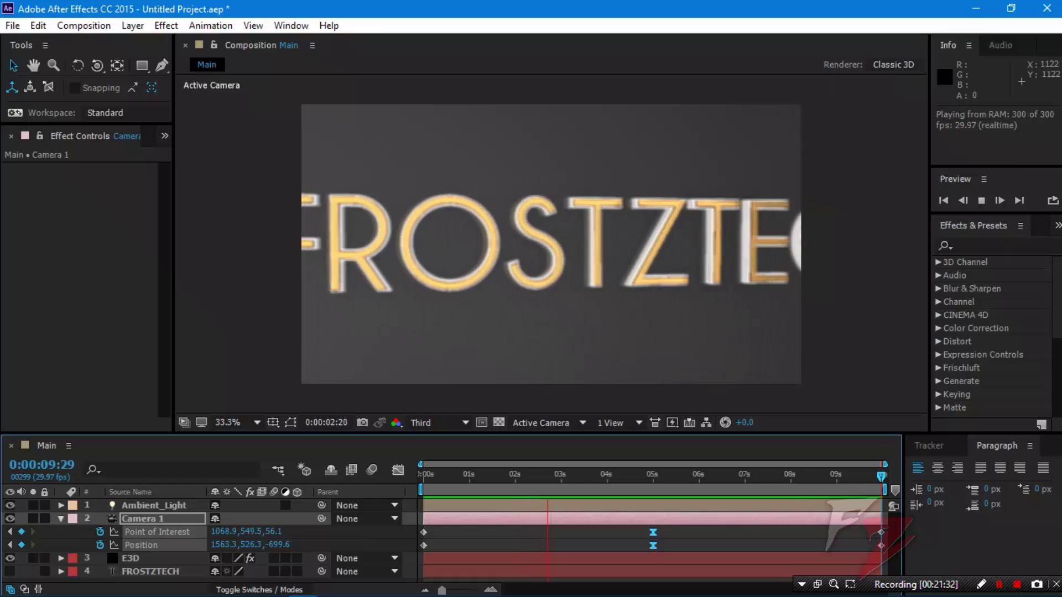
left_click(681, 539)
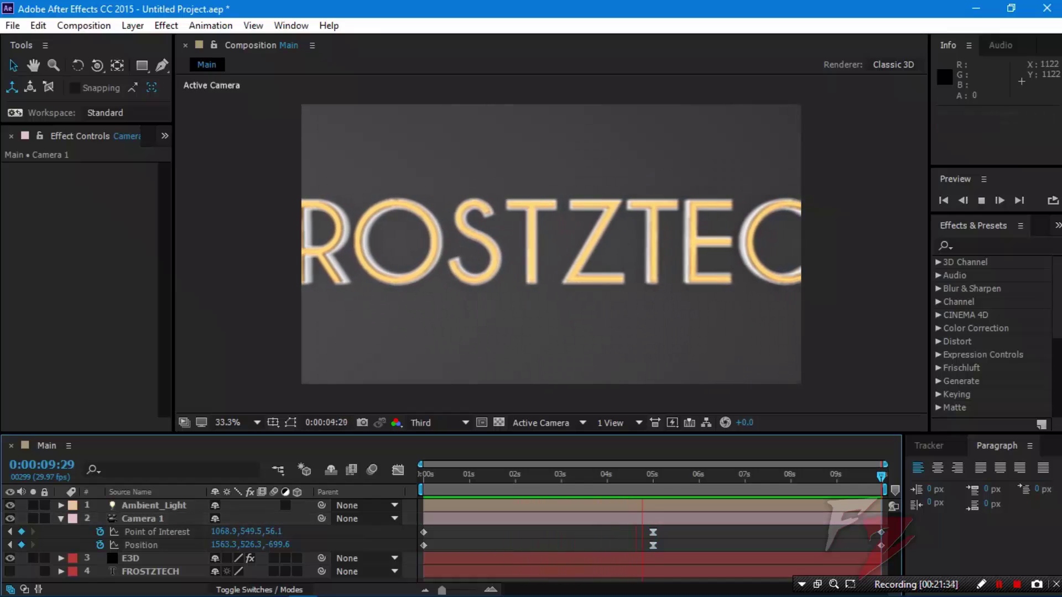
Step: Collapse Camera 1's properties and set up a new light with type Point and falloff None
left_click(61, 518)
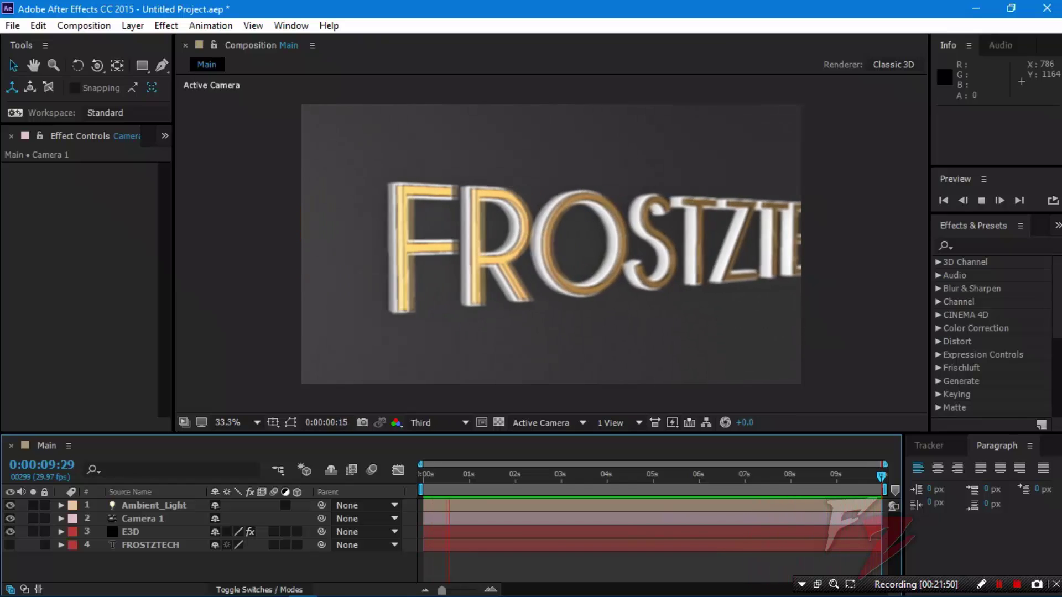
right_click(167, 560)
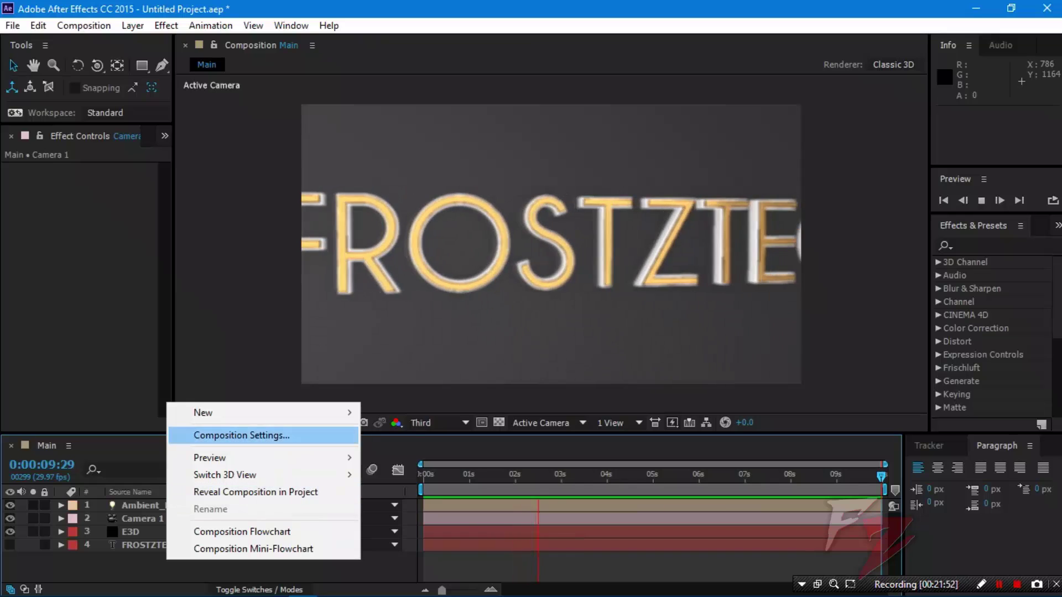
mouse_move(243, 413)
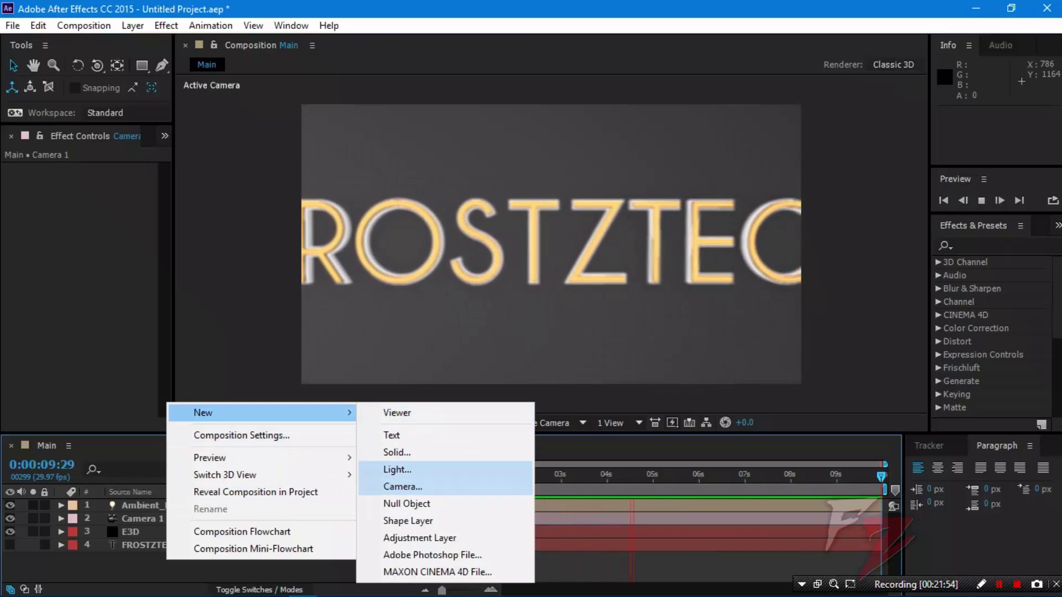
left_click(397, 469)
left_click(547, 175)
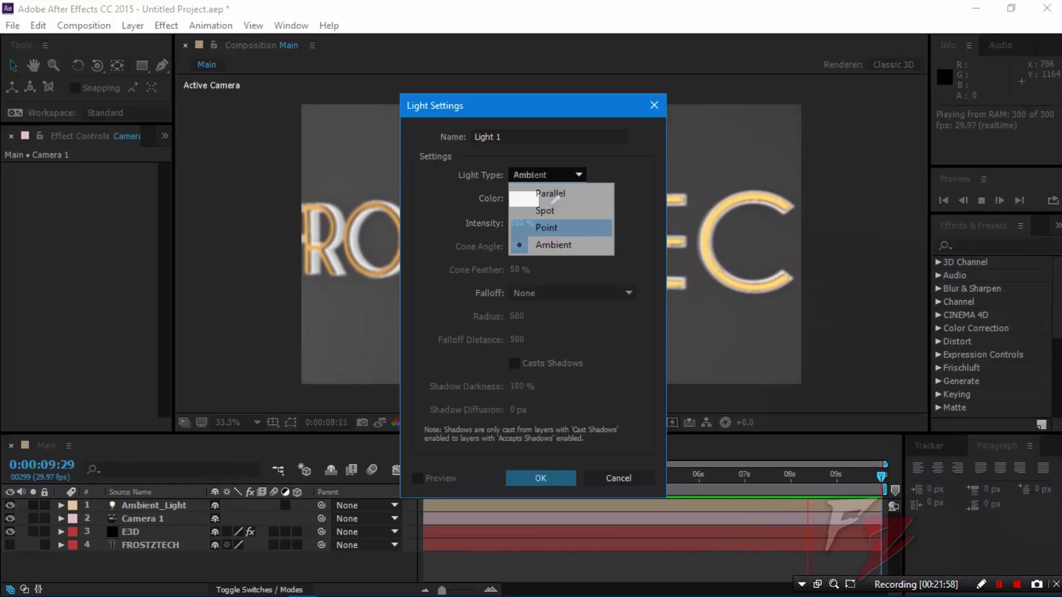
left_click(546, 227)
left_click(547, 175)
left_click(544, 210)
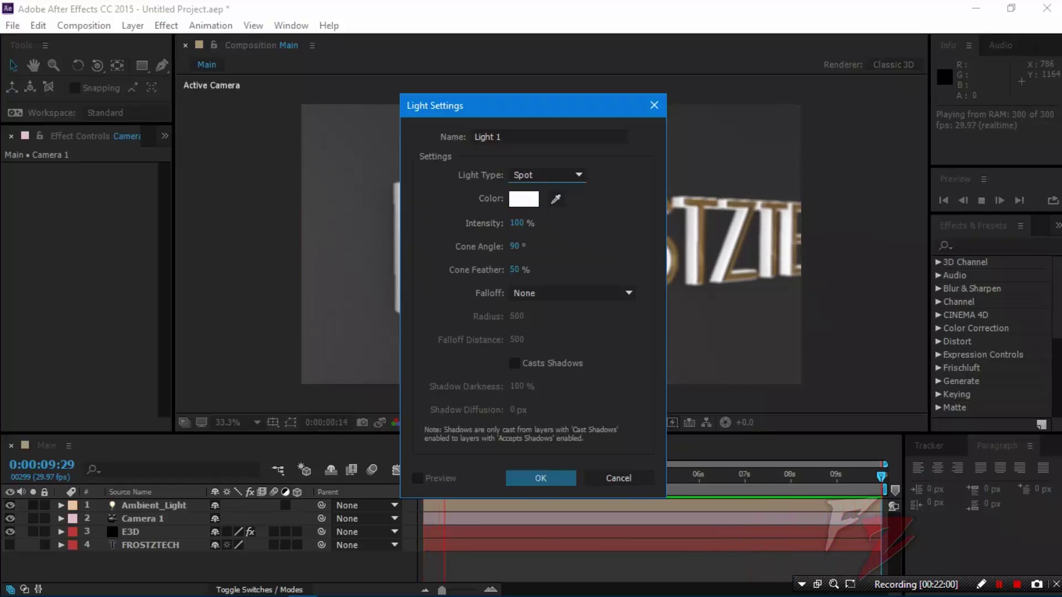
left_click(546, 175)
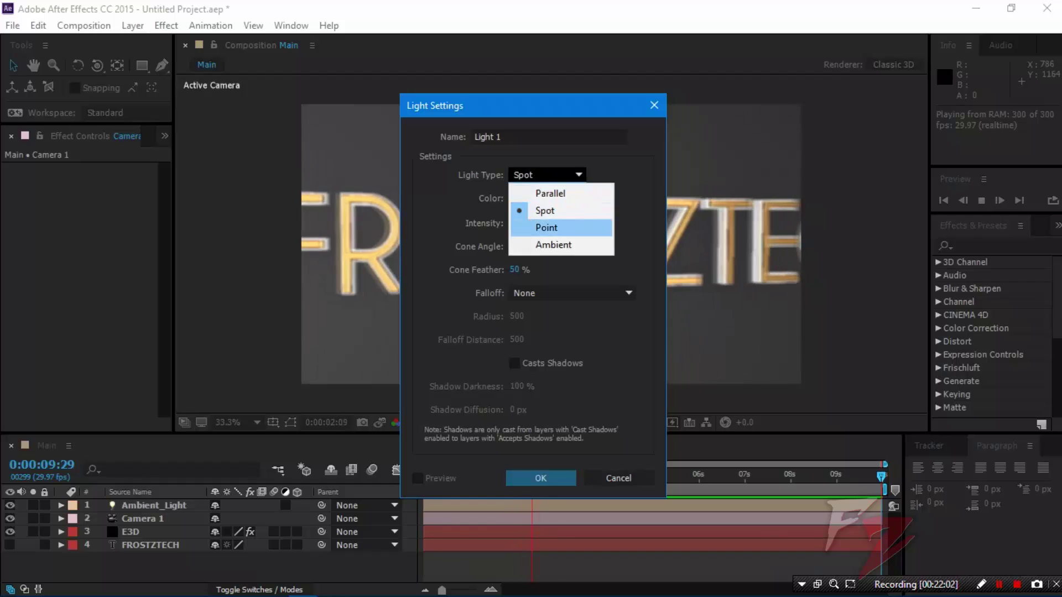
left_click(546, 228)
left_click(572, 293)
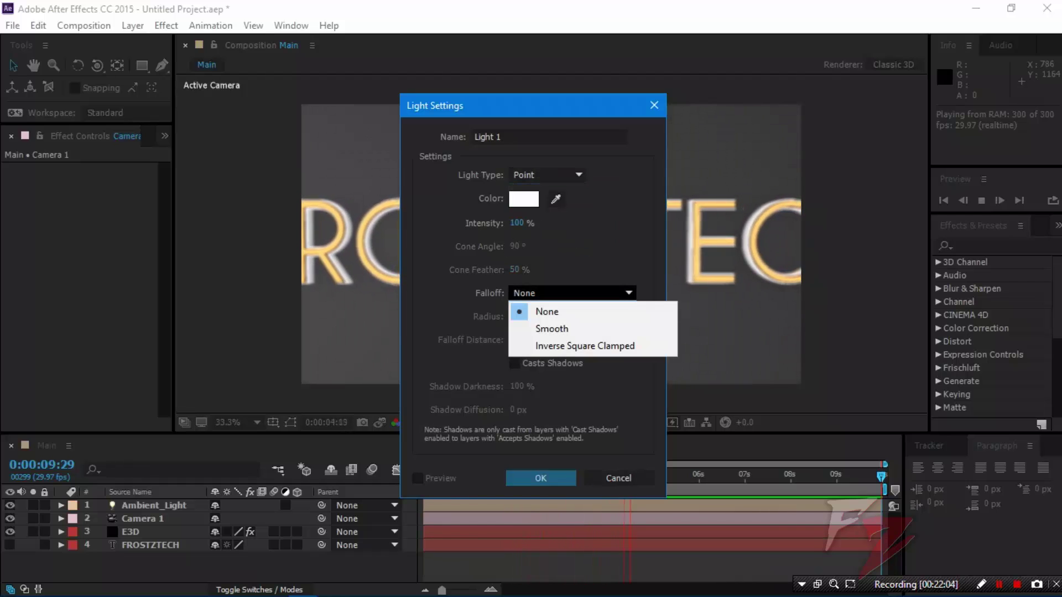
left_click(556, 312)
Step: Name the new light Point_Light and add it to the composition
left_click_drag(511, 137, 477, 137)
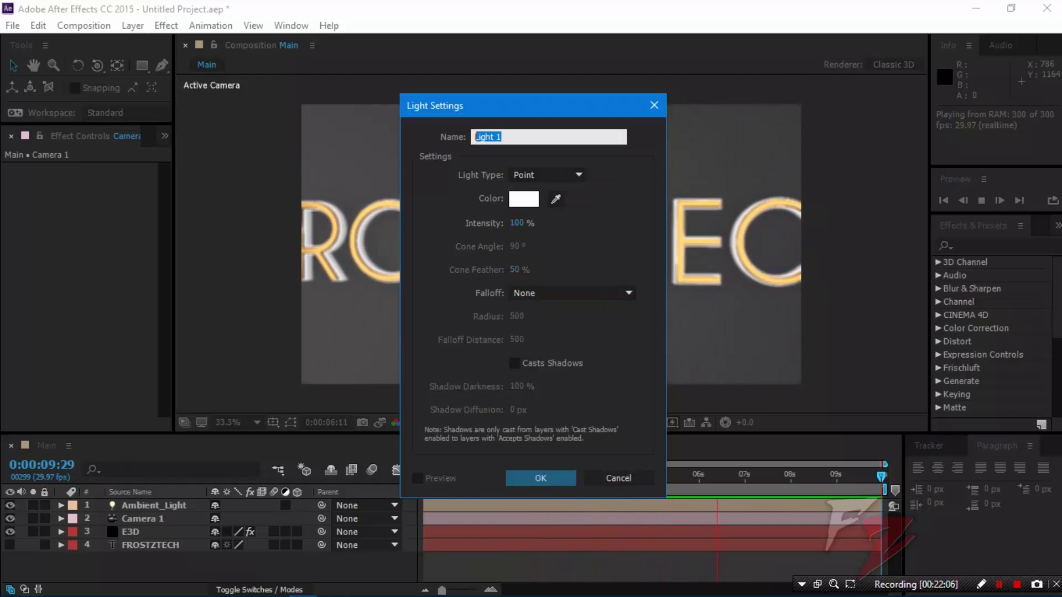
key("BackSpace")
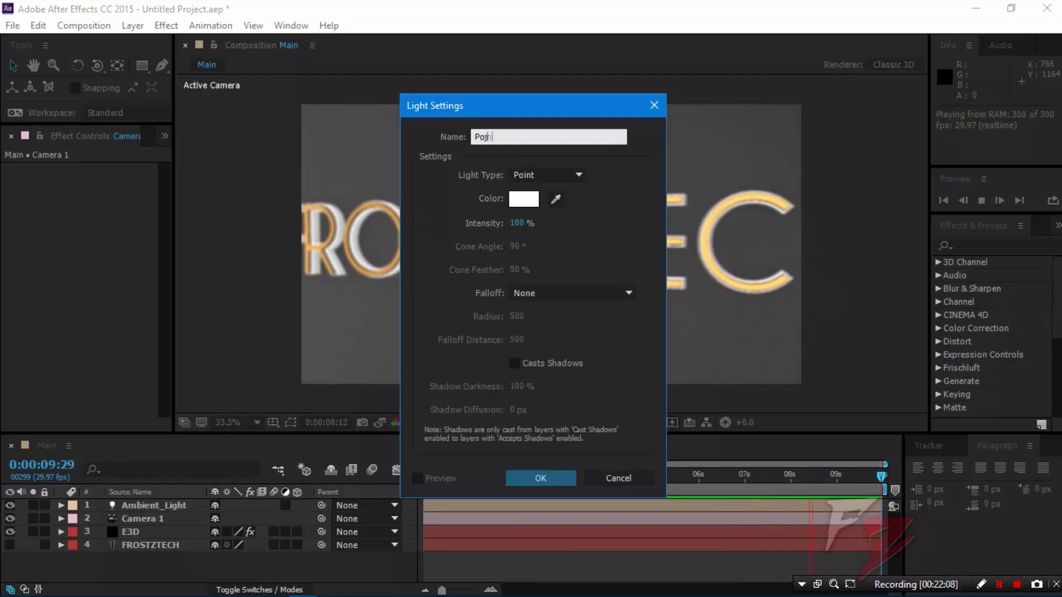
type("Po")
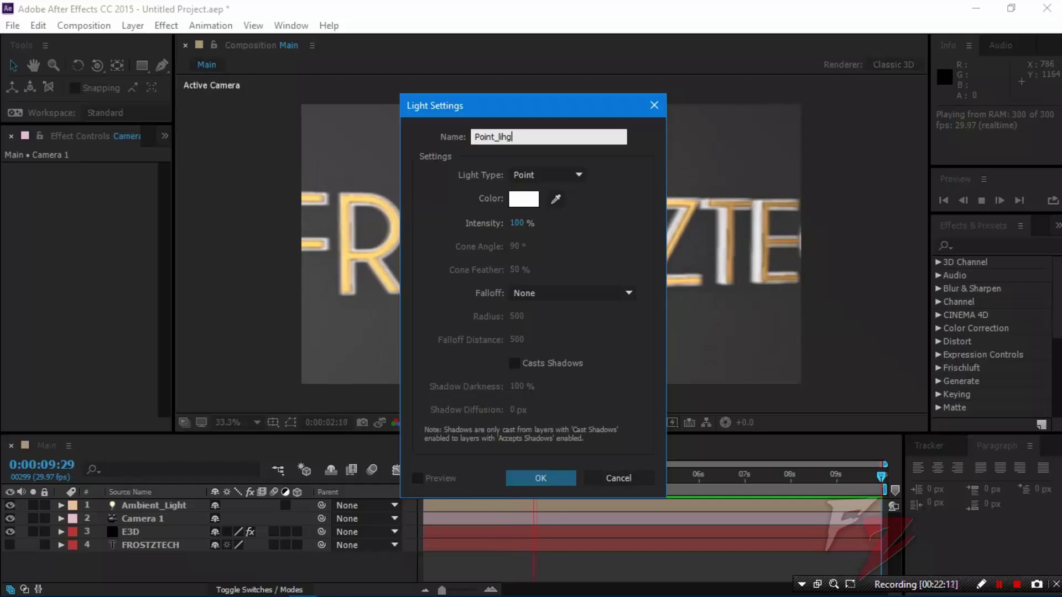
type("int_Light")
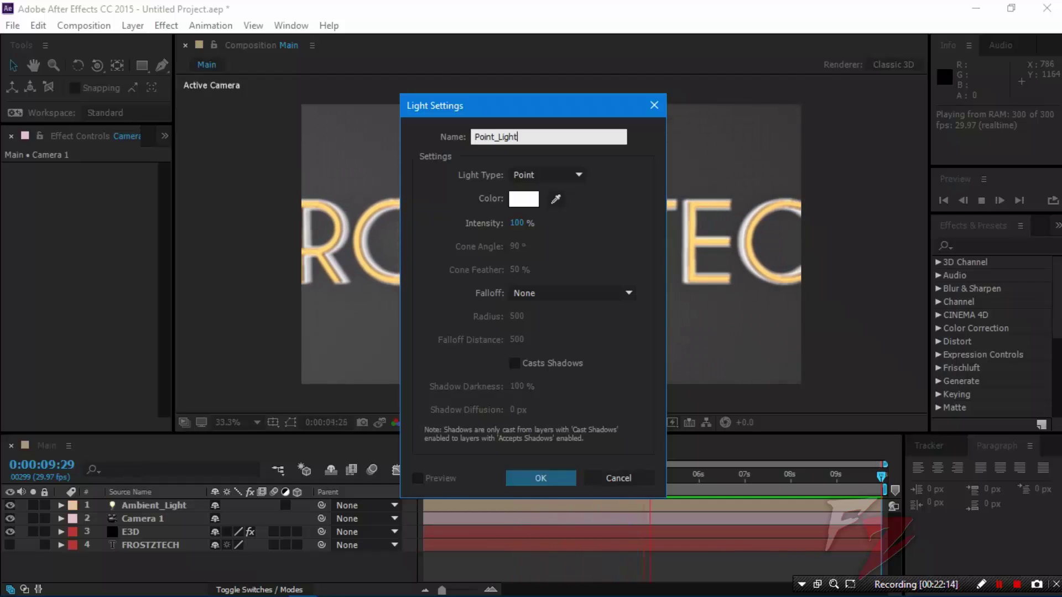
key("Return")
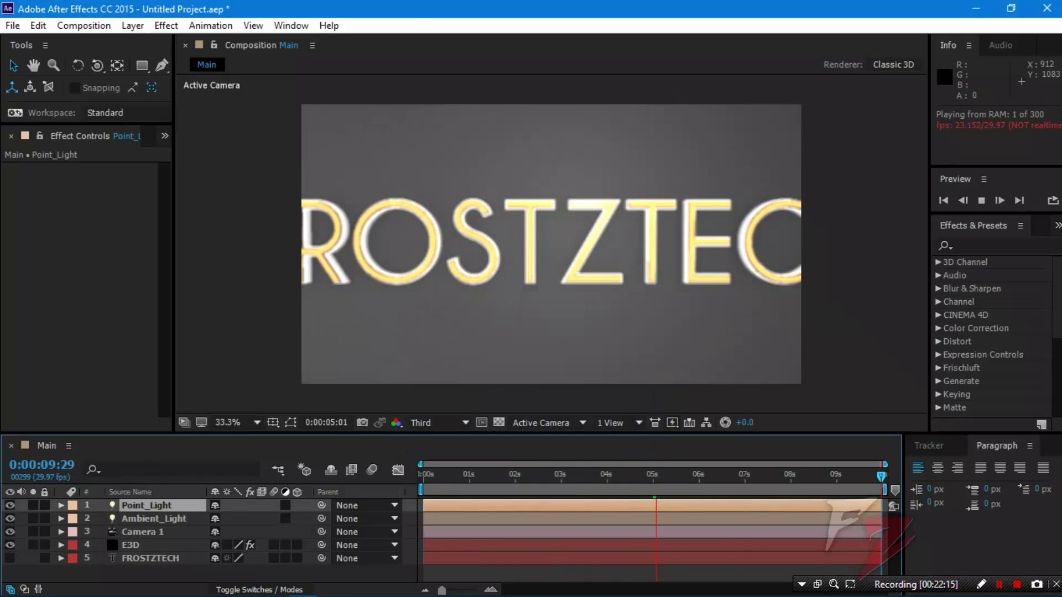
Step: Change the viewer to the two-view layout and select the Point_Light layer
left_click(611, 422)
left_click(653, 464)
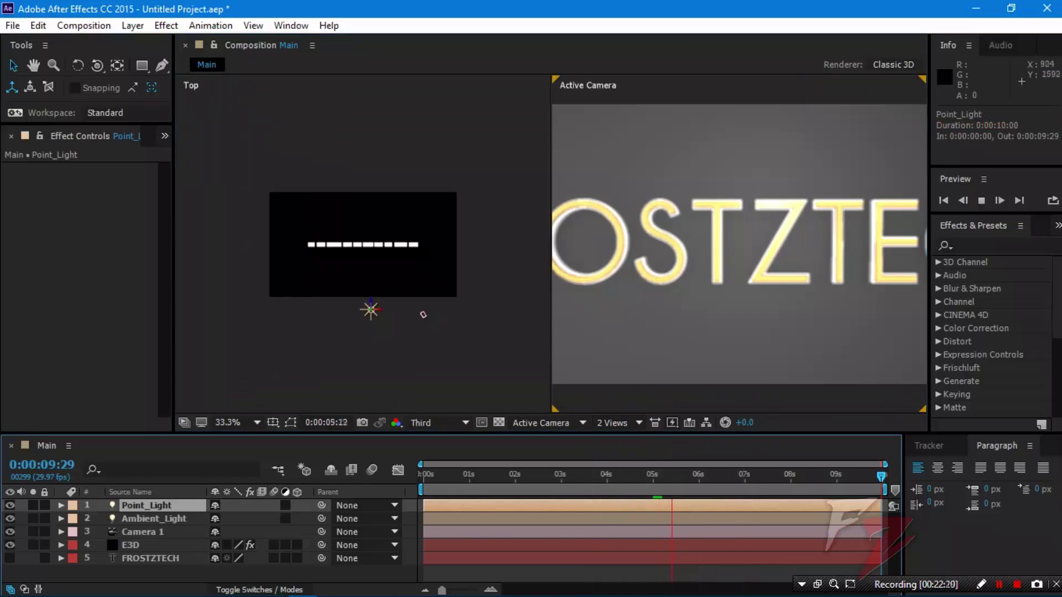
left_click(423, 315)
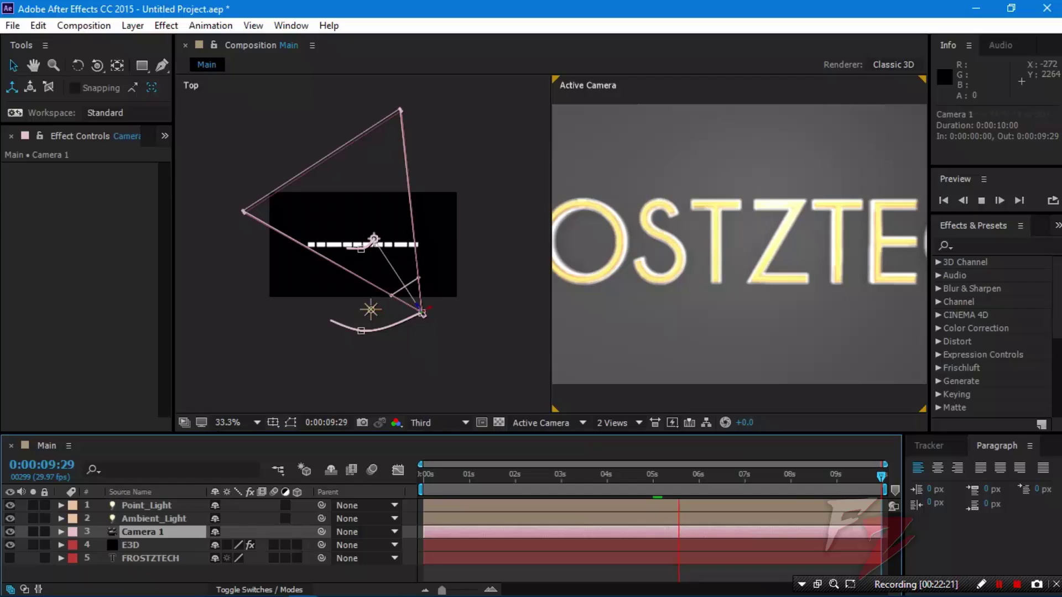
key("space")
left_click(147, 505)
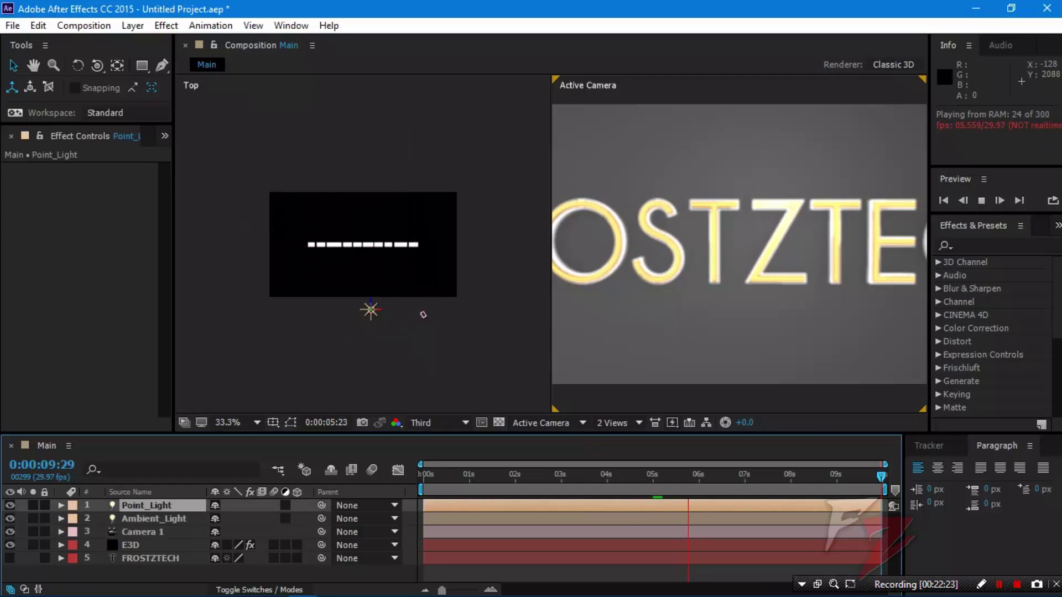
Step: Reveal the Position property within Point_Light's Transform group and check which properties Ambient_Light has
key("a")
key("a")
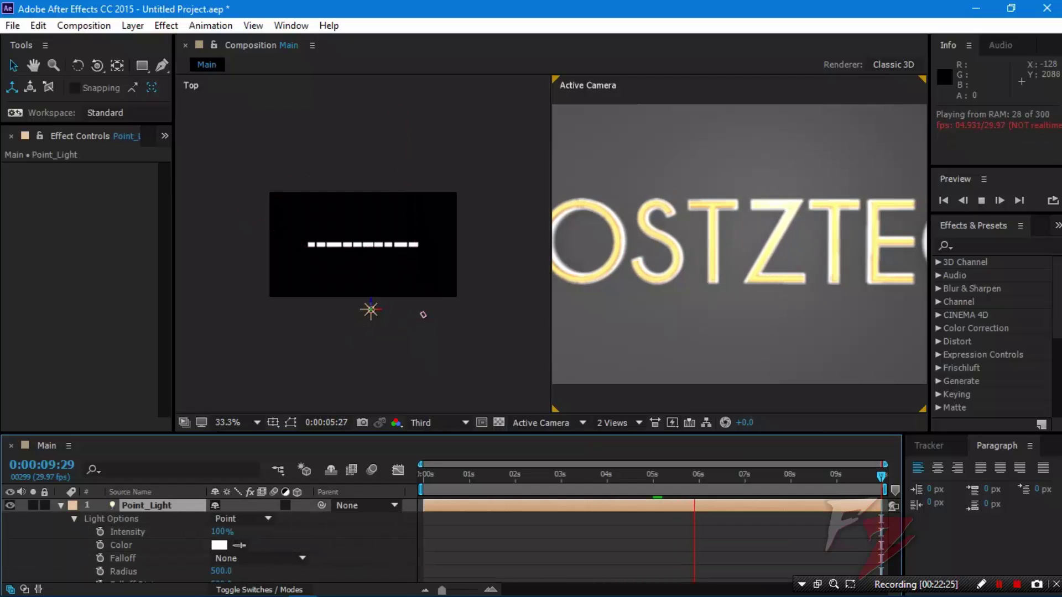
key("a")
key("a")
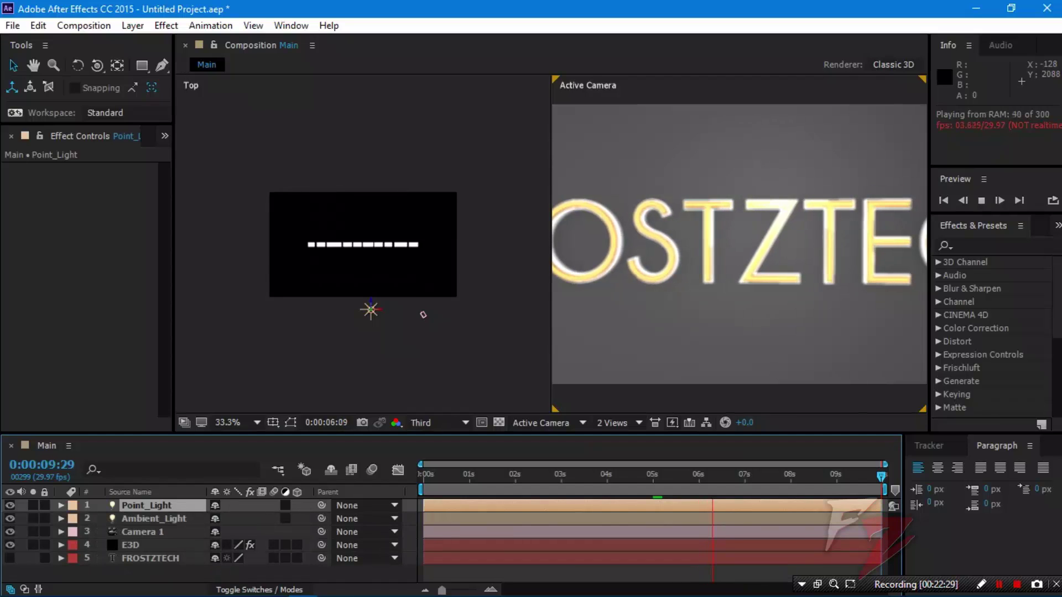
left_click(61, 506)
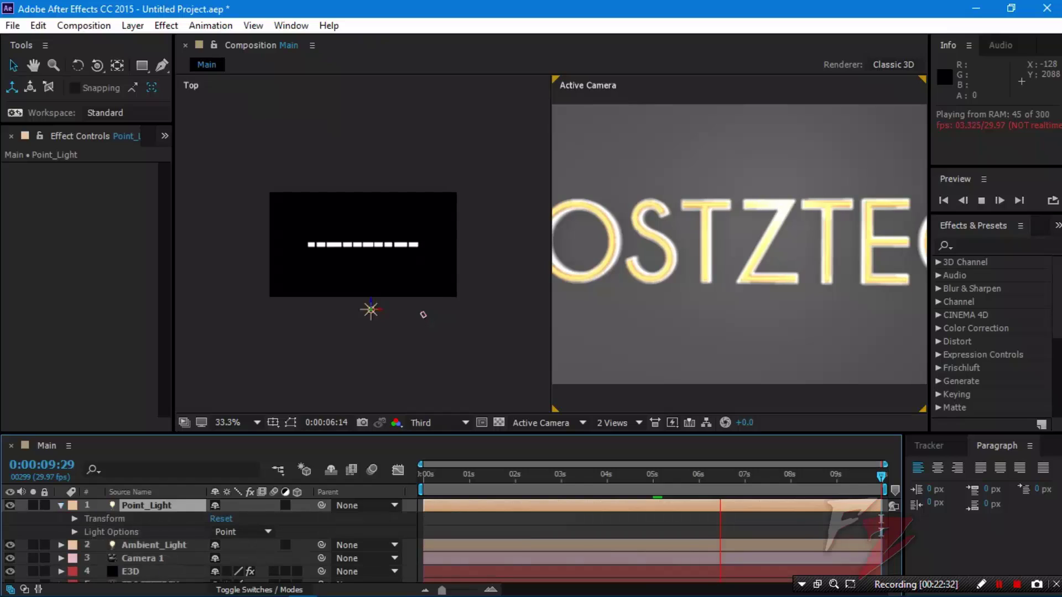
left_click(74, 518)
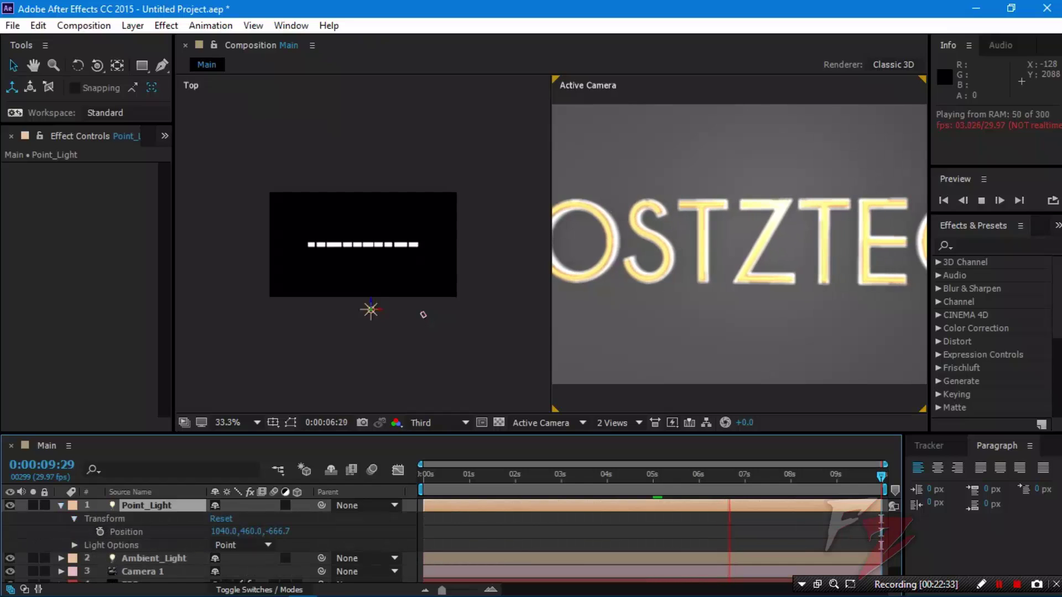
scroll(210, 539, "down", 1)
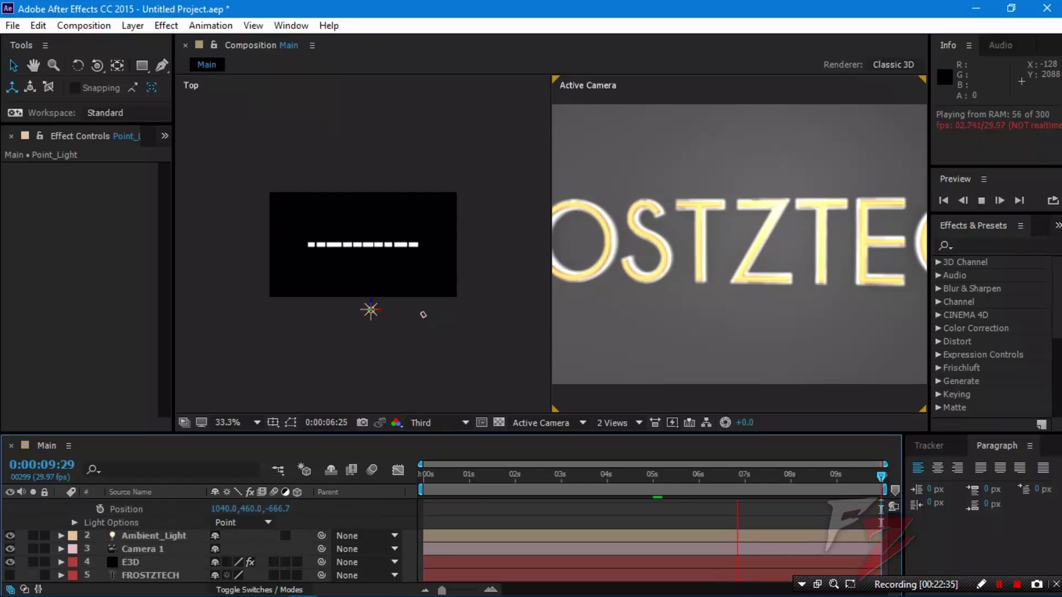
left_click(61, 536)
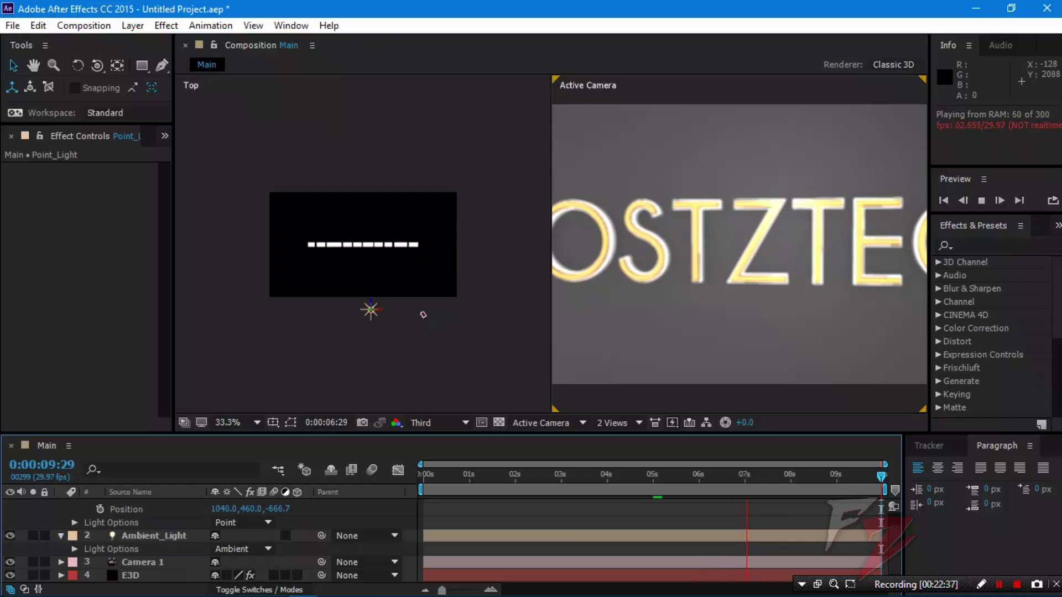
left_click(61, 535)
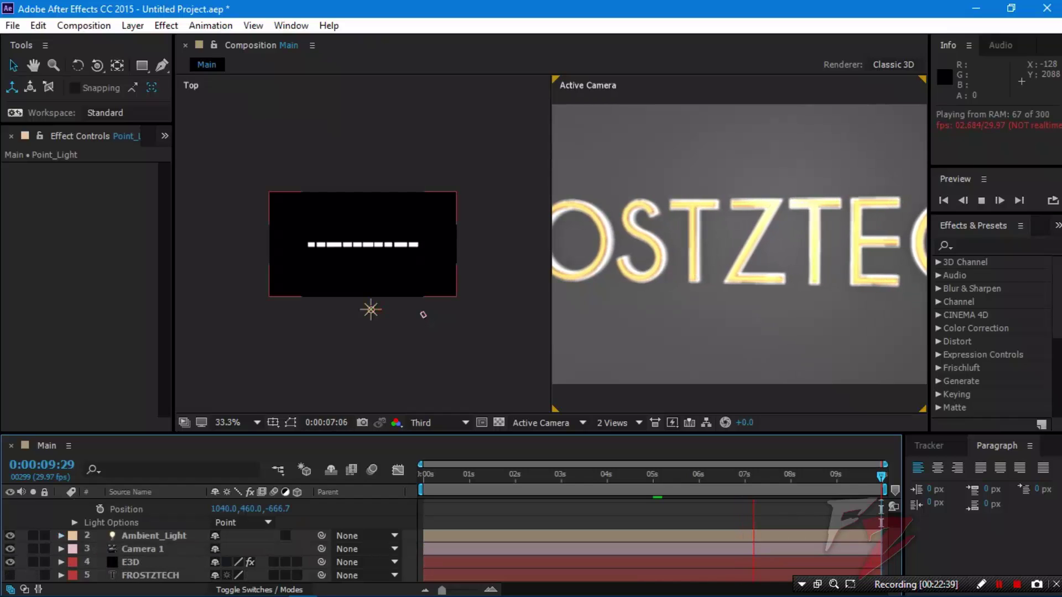
Step: Reveal Camera 1's keyframed Point of Interest and Position properties in the timeline
left_click(143, 550)
key("a")
key("a")
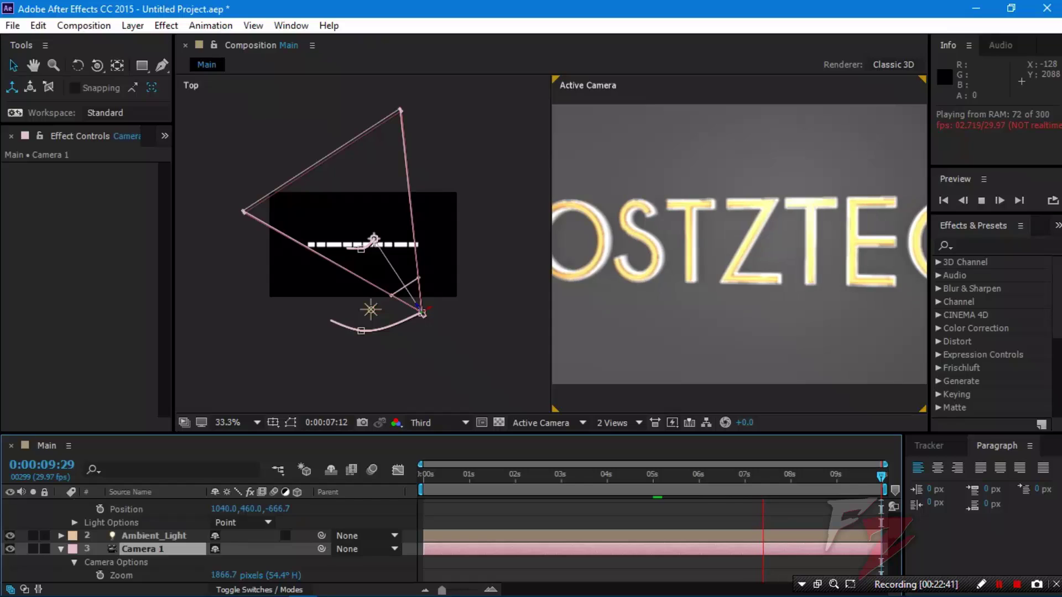
scroll(210, 542, "down", 3)
key("a")
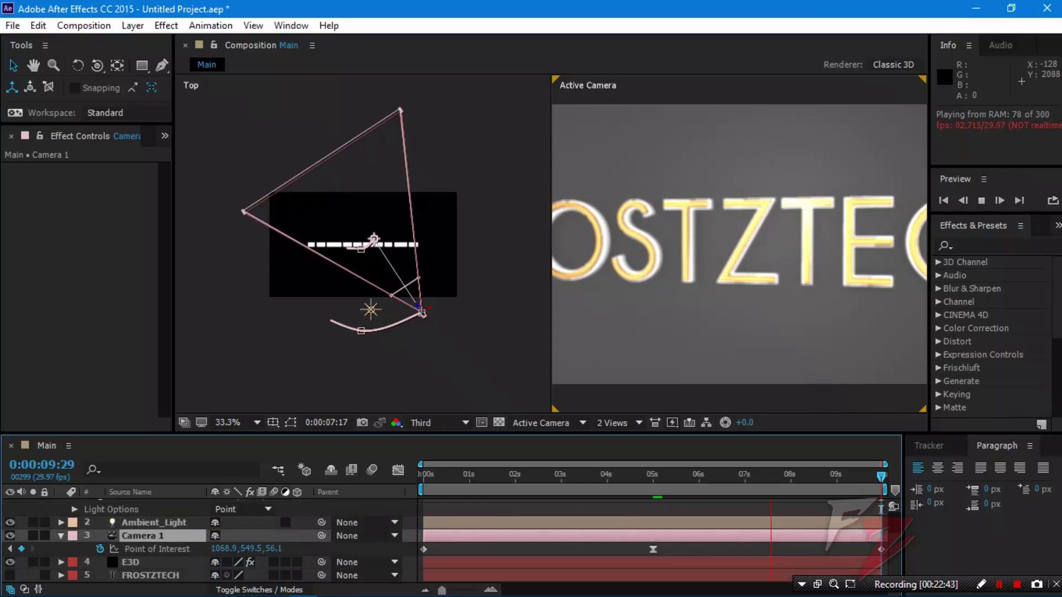
key("u")
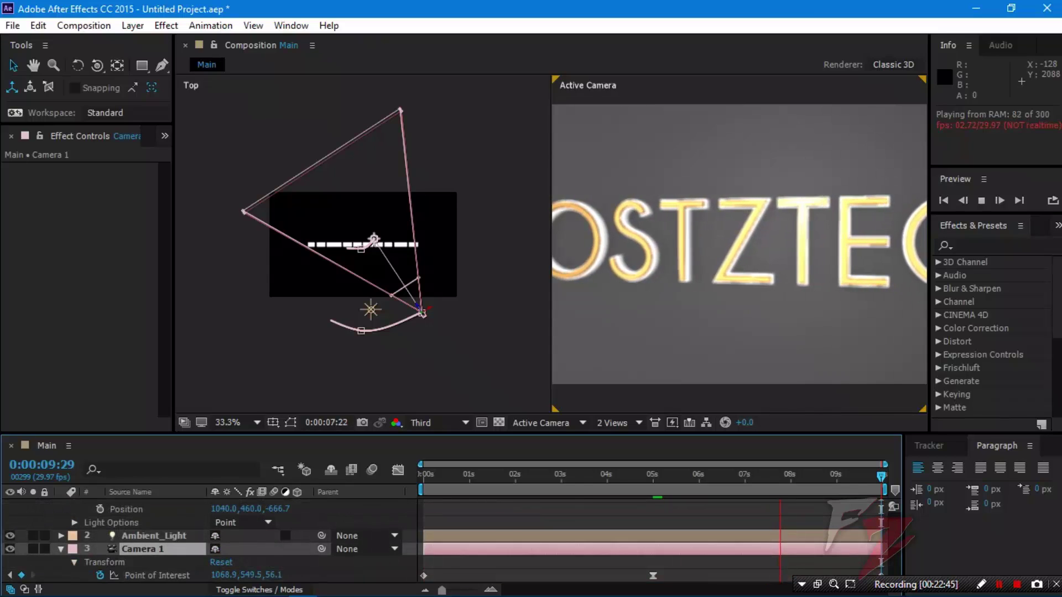
scroll(210, 542, "down", 2)
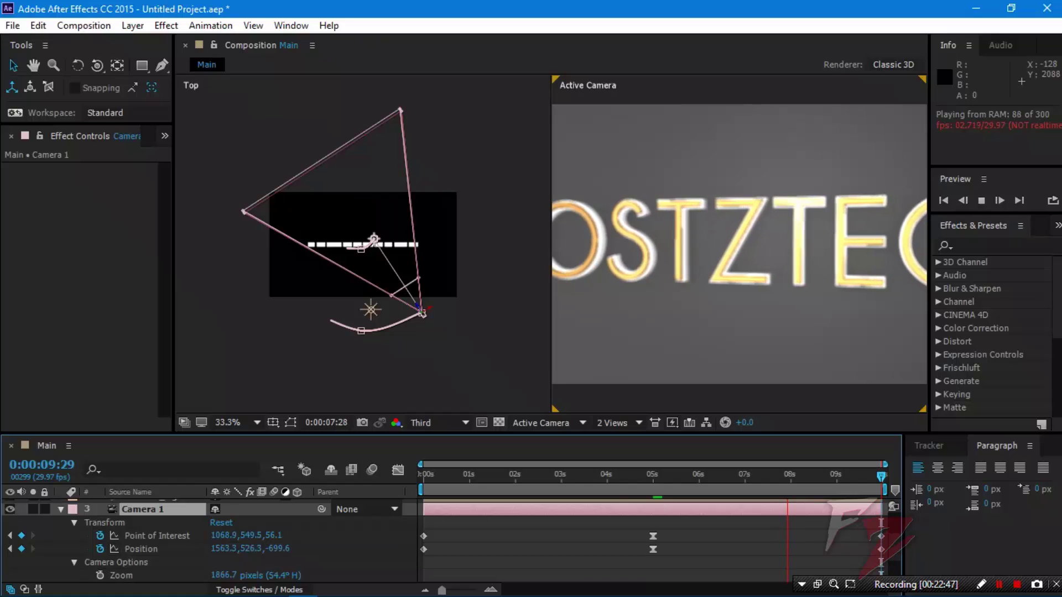
right_click(138, 549)
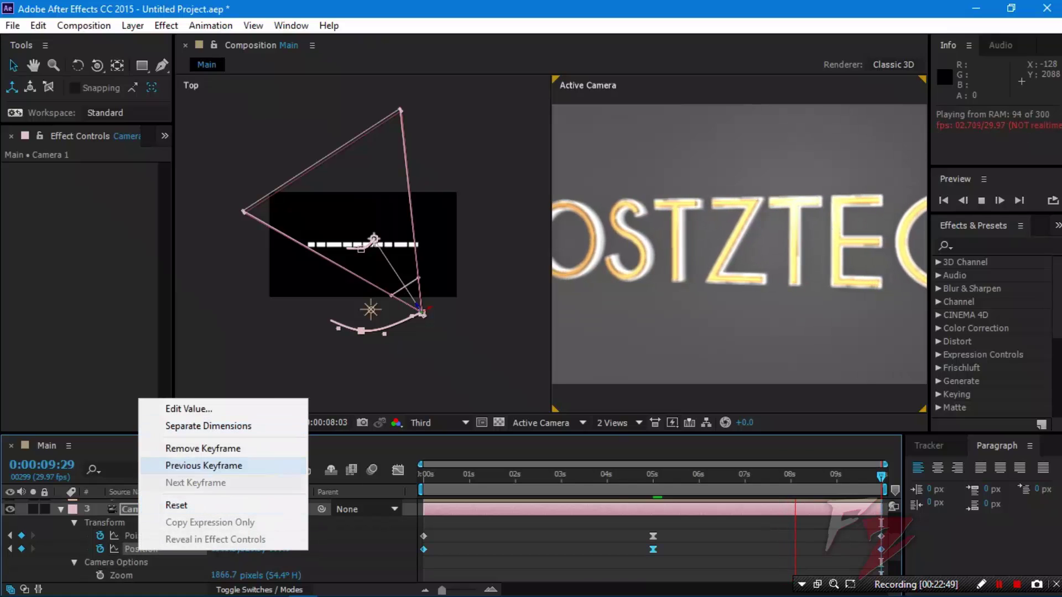
left_click(354, 545)
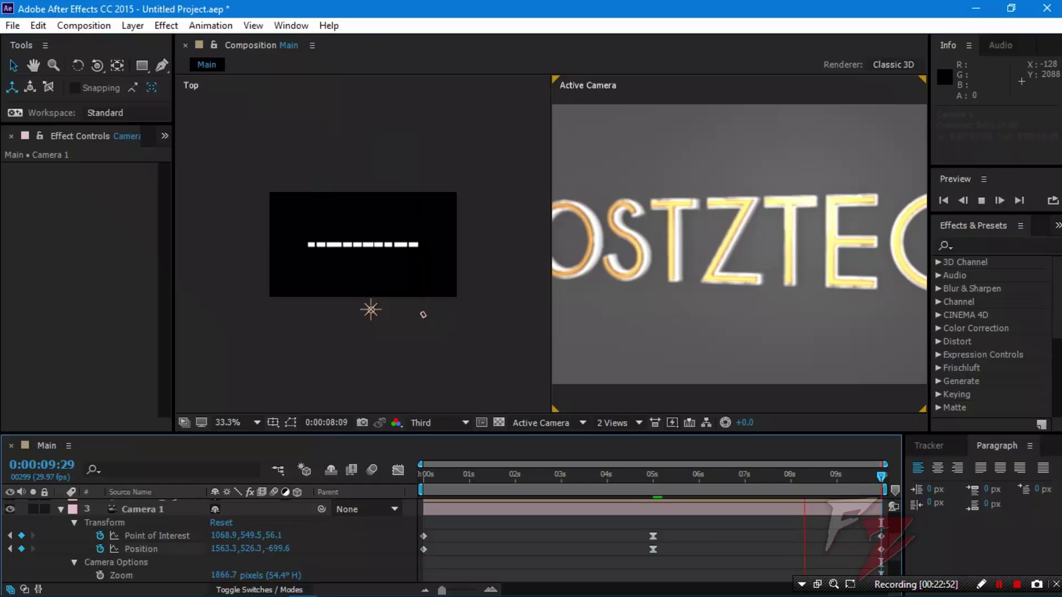
Step: Copy Camera 1's Position keyframes and paste them onto Point_Light's Position at 0:00:09:29
left_click(141, 550)
key("ctrl+c")
scroll(138, 545, "up", 2)
left_click(127, 532)
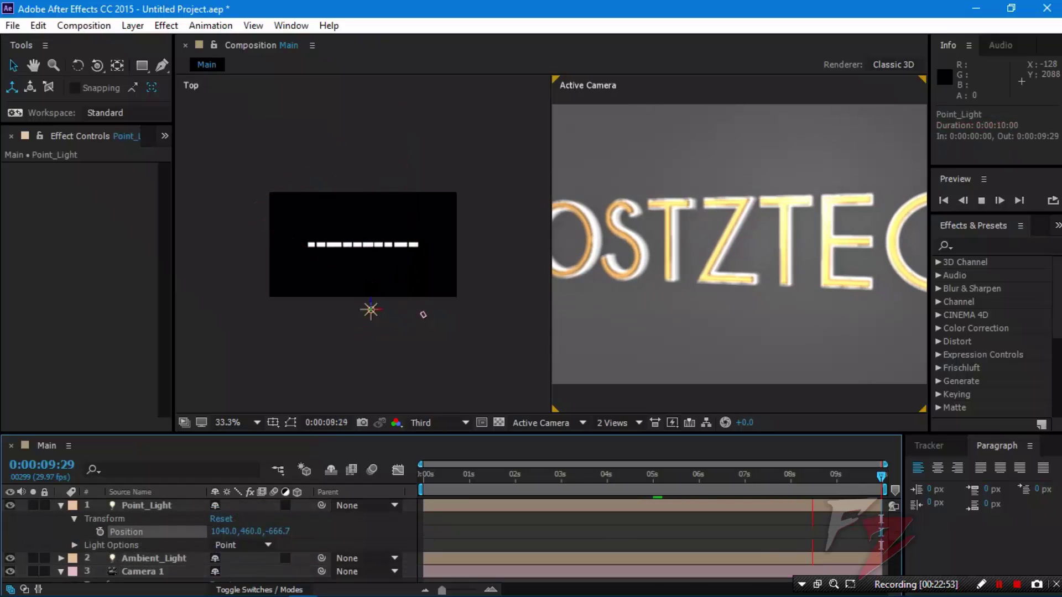
key("ctrl+v")
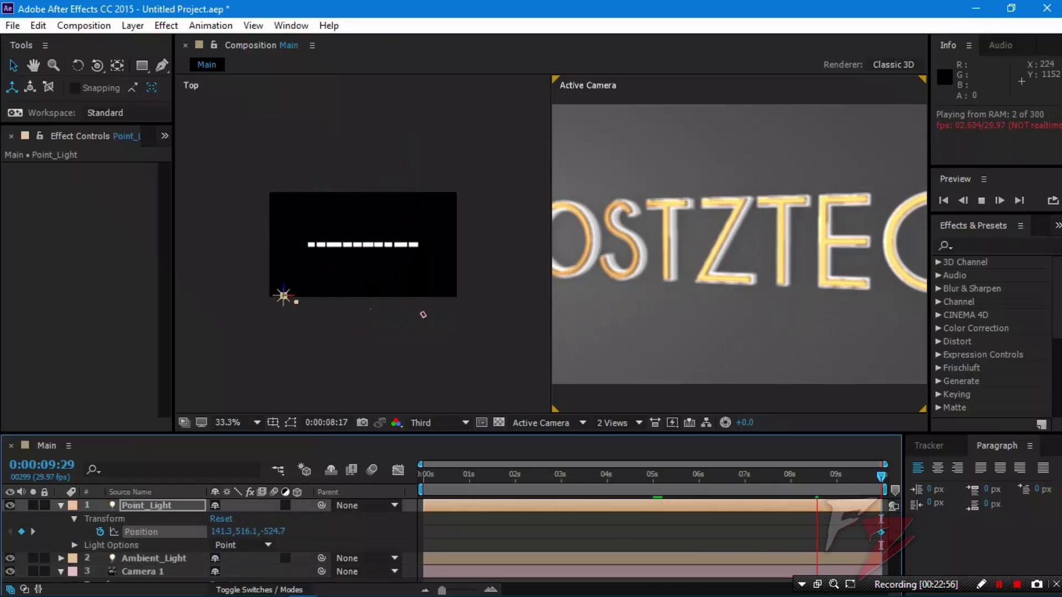
Step: Stop the preview, return to the start of the timeline and try to link Point_Light to another layer with the parent pick whip
key("space")
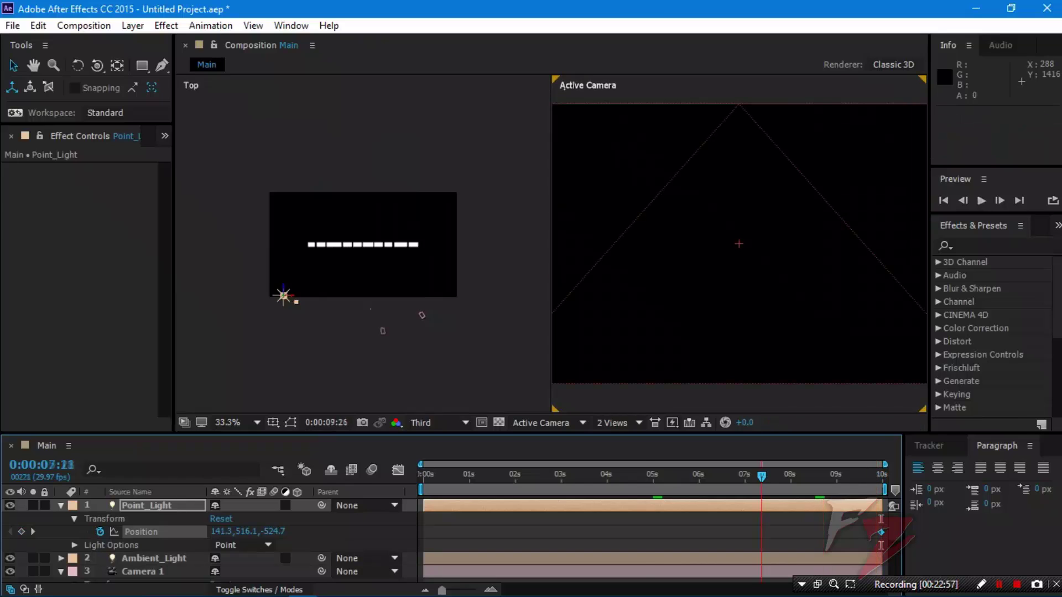
key("Home")
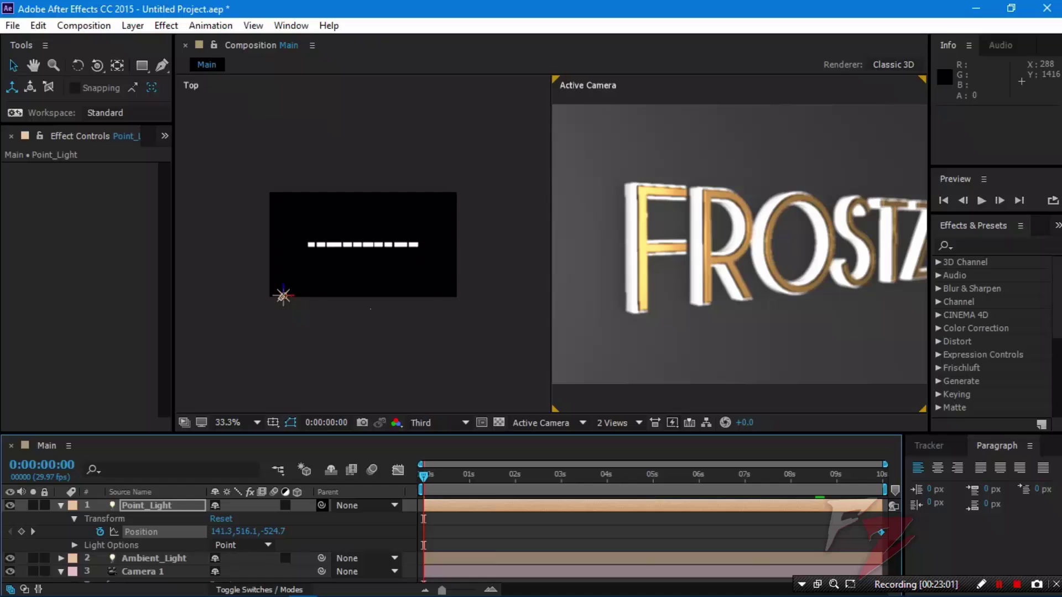
left_click_drag(321, 506, 150, 548)
left_click_drag(322, 505, 323, 551)
key("space")
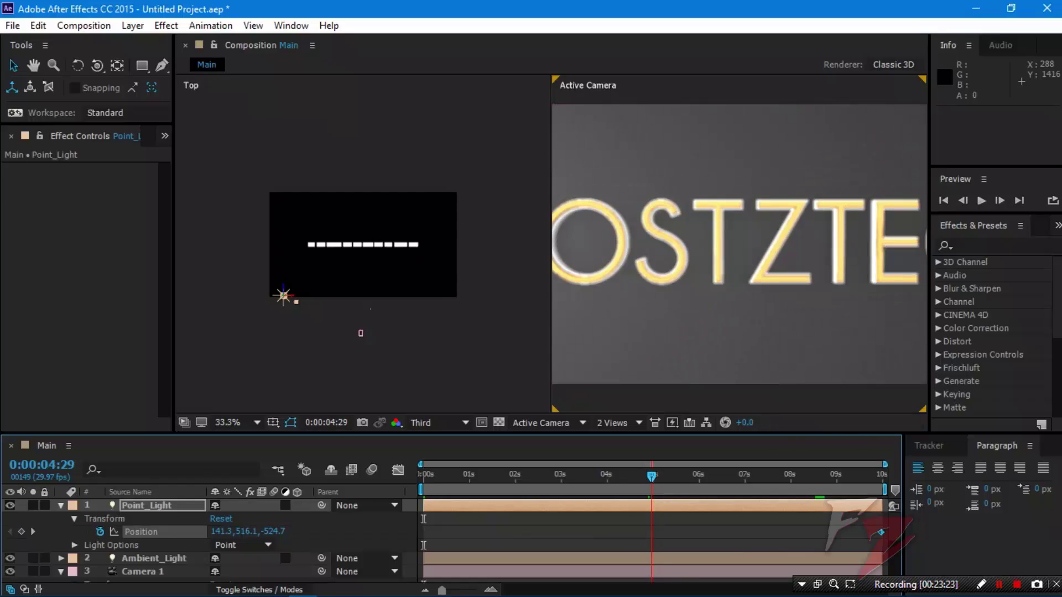
Step: Clear Point_Light's Position keyframes and set a new Position keyframe at 0:00:00:00
key("space")
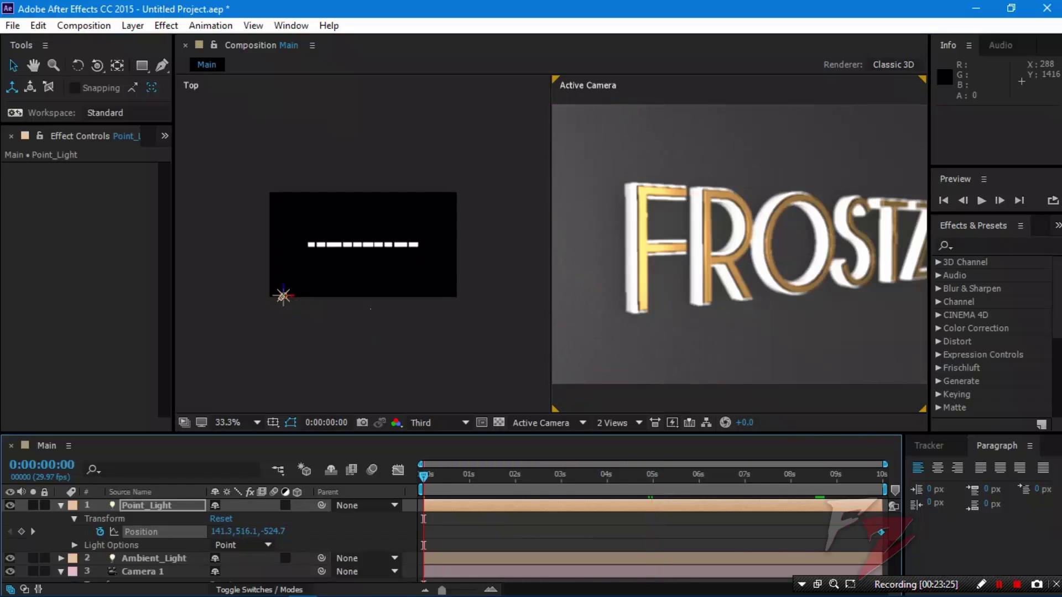
left_click(998, 584)
left_click(147, 505)
left_click(100, 531)
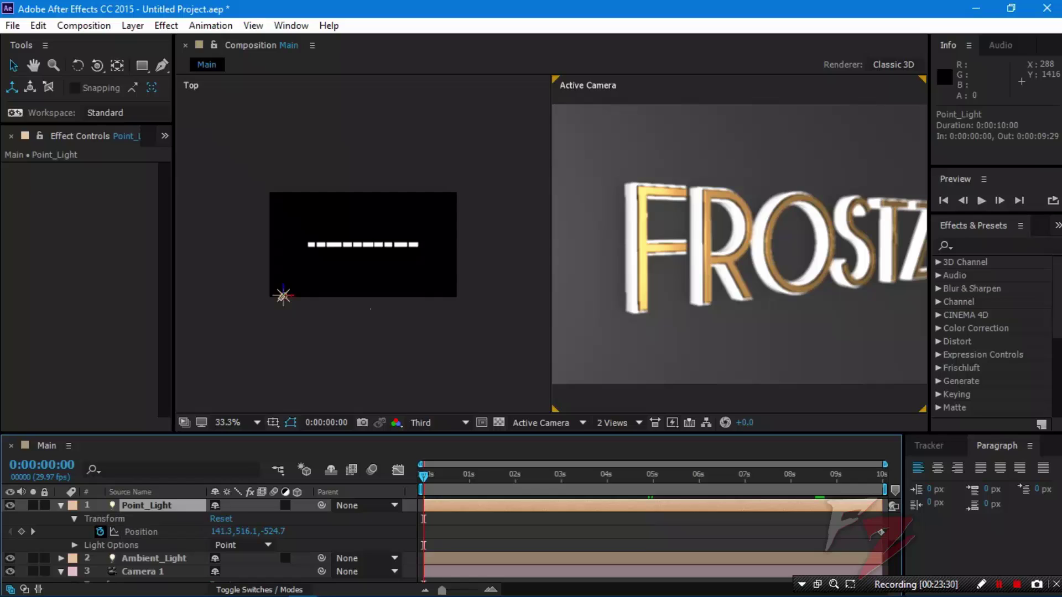
left_click(100, 532)
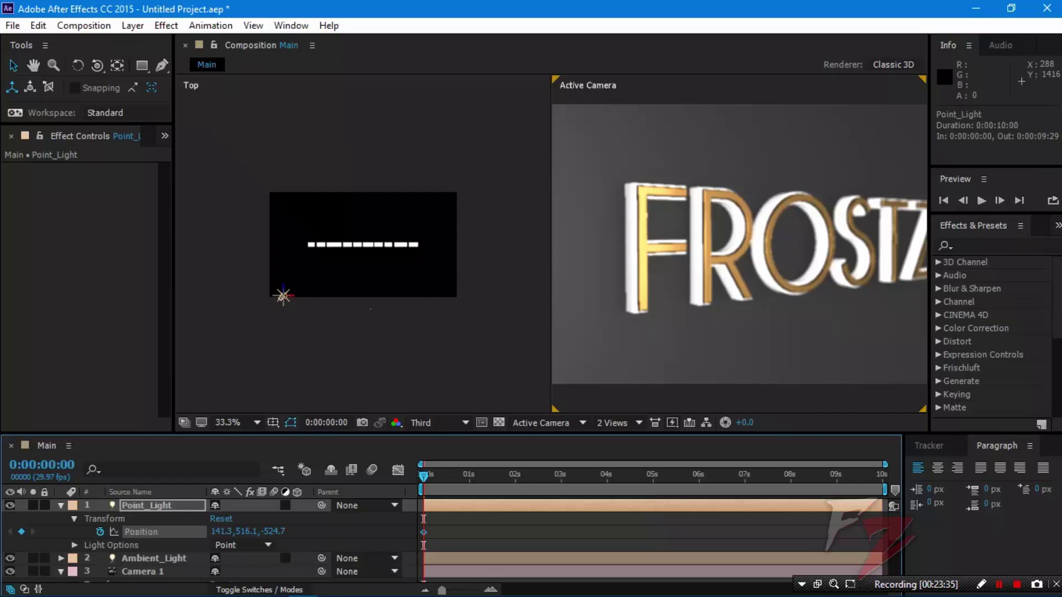
Step: Copy Camera 1's Position keyframes and paste them onto Point_Light's Position at 0:00:05:01
key("space")
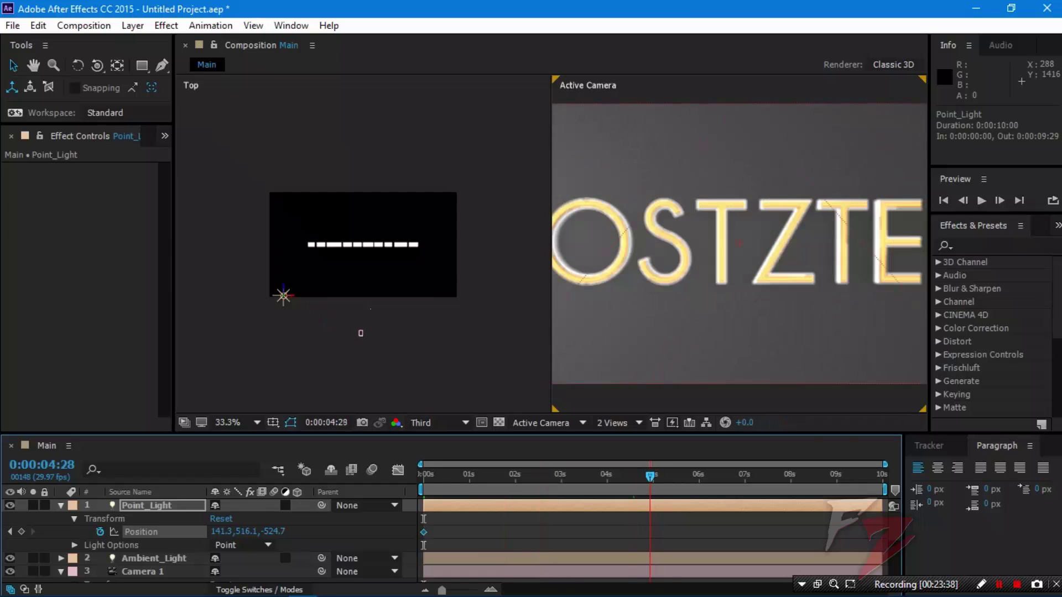
left_click_drag(650, 476, 655, 476)
scroll(652, 539, "down", 2)
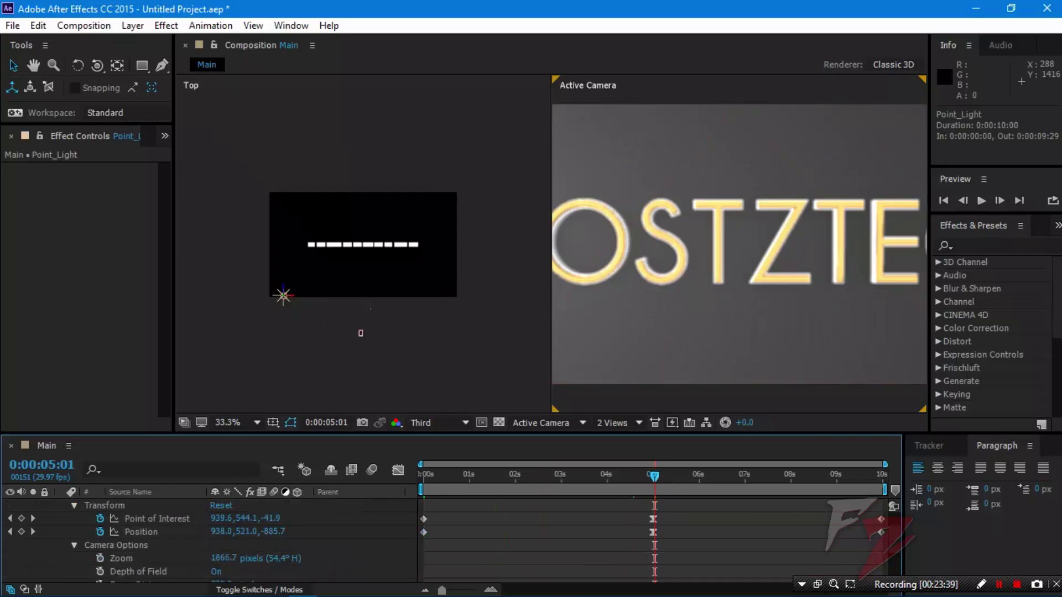
left_click(142, 532)
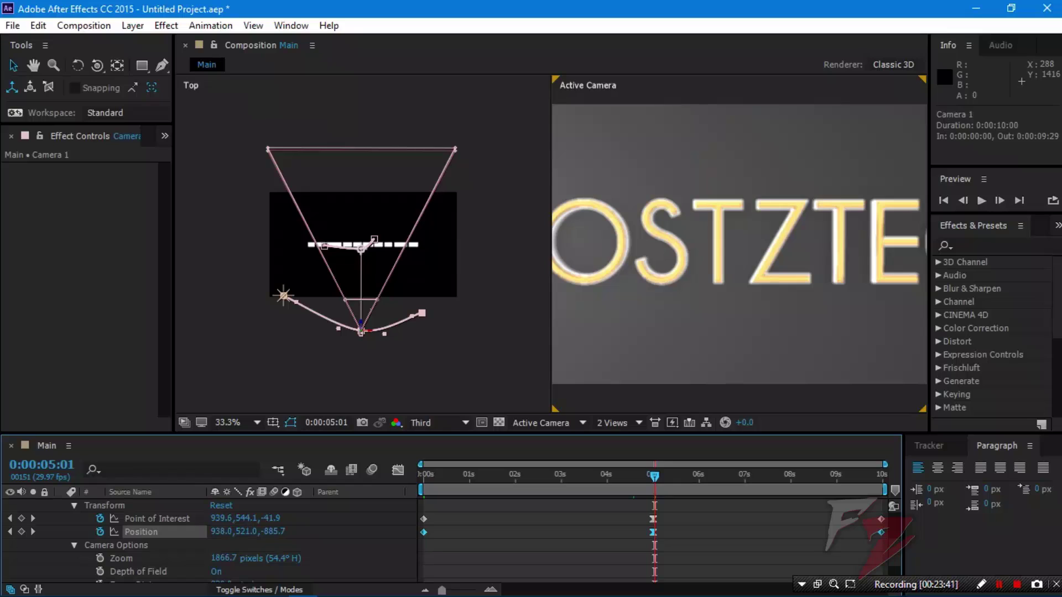
key("ctrl+c")
scroll(141, 532, "up", 2)
left_click(141, 532)
key("ctrl+v")
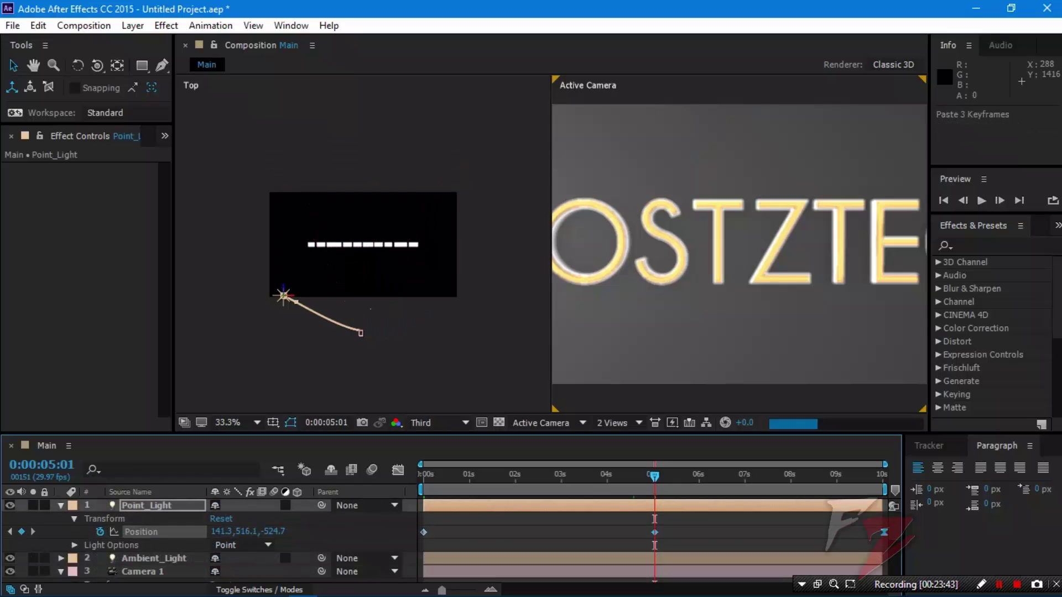
Step: Move to 0:00:09:29 and paste Camera 1's Position keyframes onto Point_Light's Position, undoing the mistaken paste onto Camera 1
key("space")
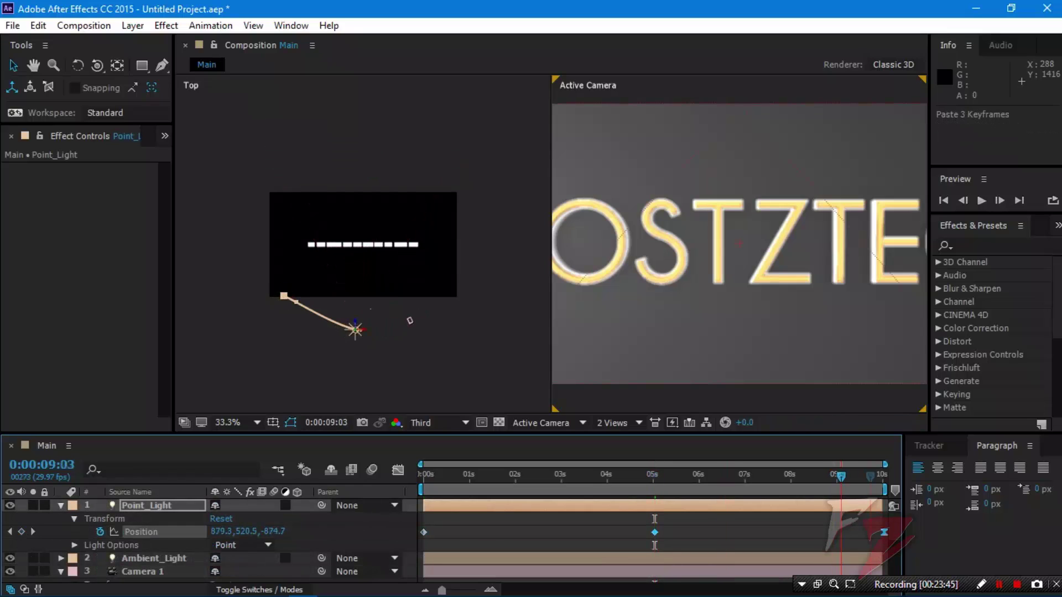
scroll(210, 536, "down", 3)
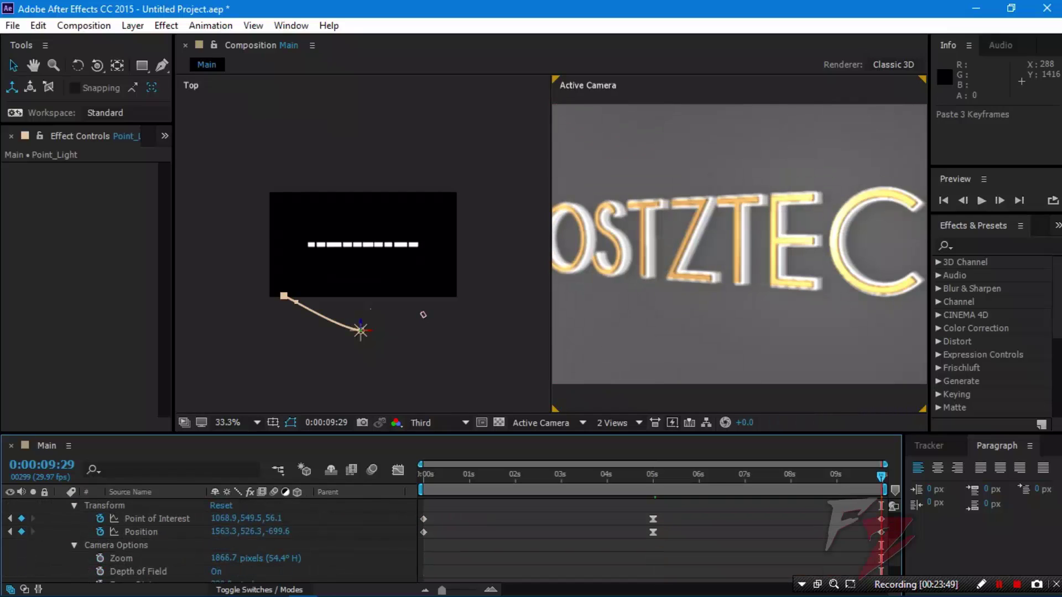
left_click(141, 532)
key("ctrl+c")
key("ctrl+v")
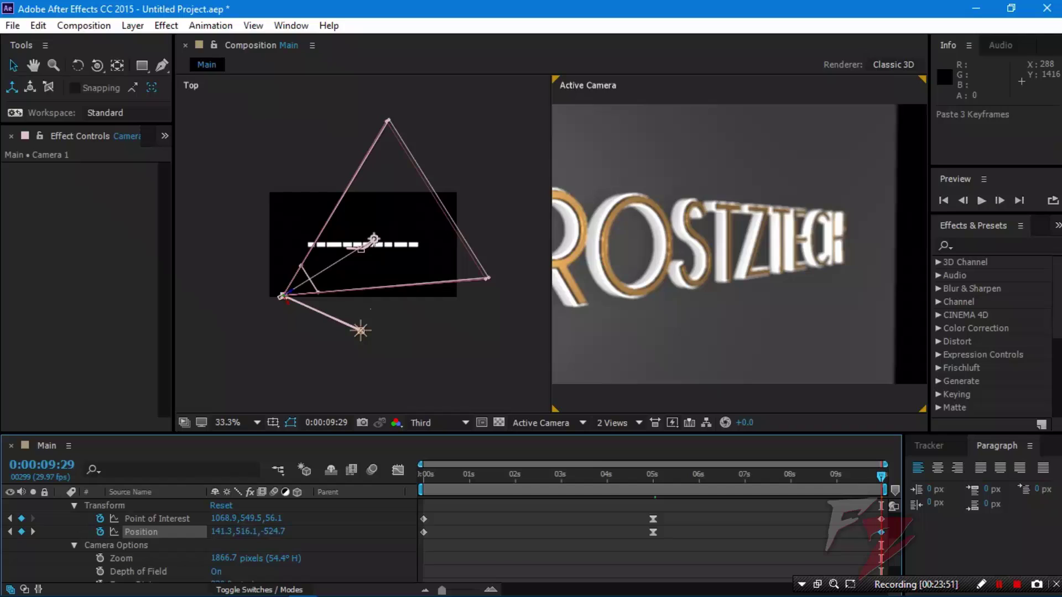
key("ctrl+z")
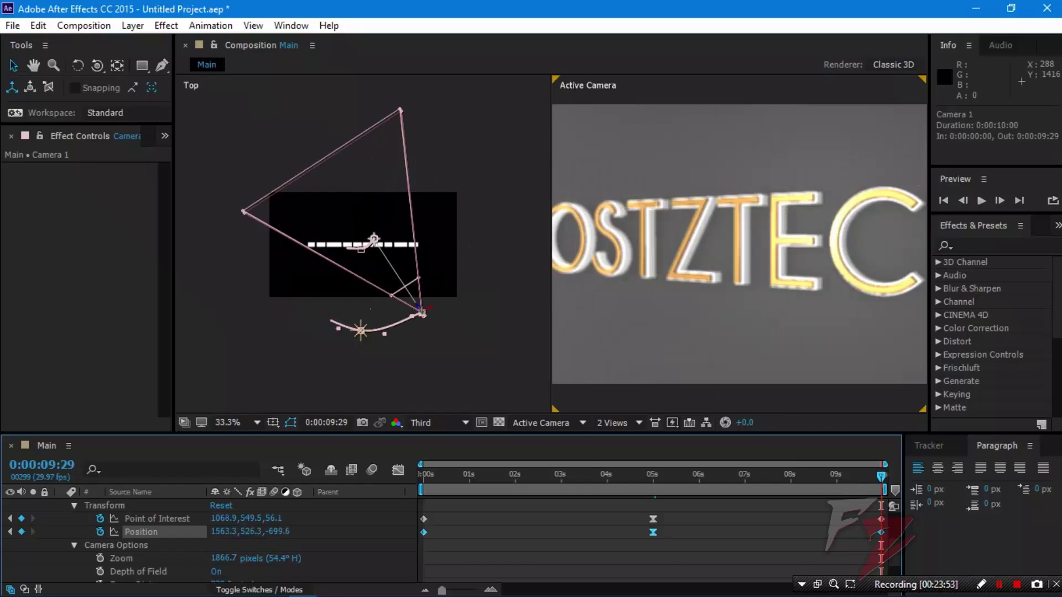
key("ctrl+c")
scroll(141, 532, "up", 2)
left_click(141, 532)
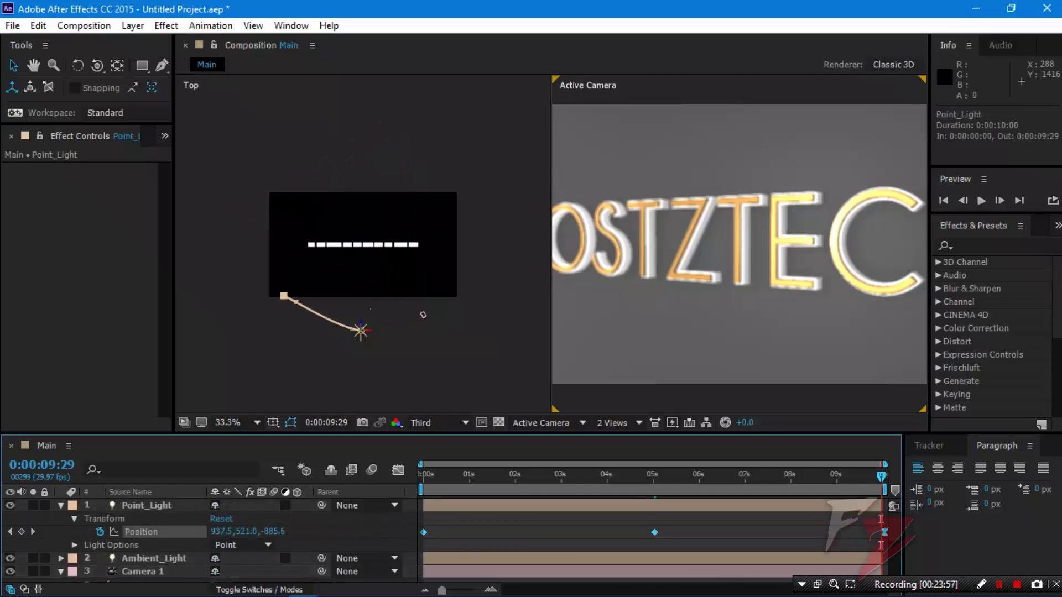
key("ctrl+v")
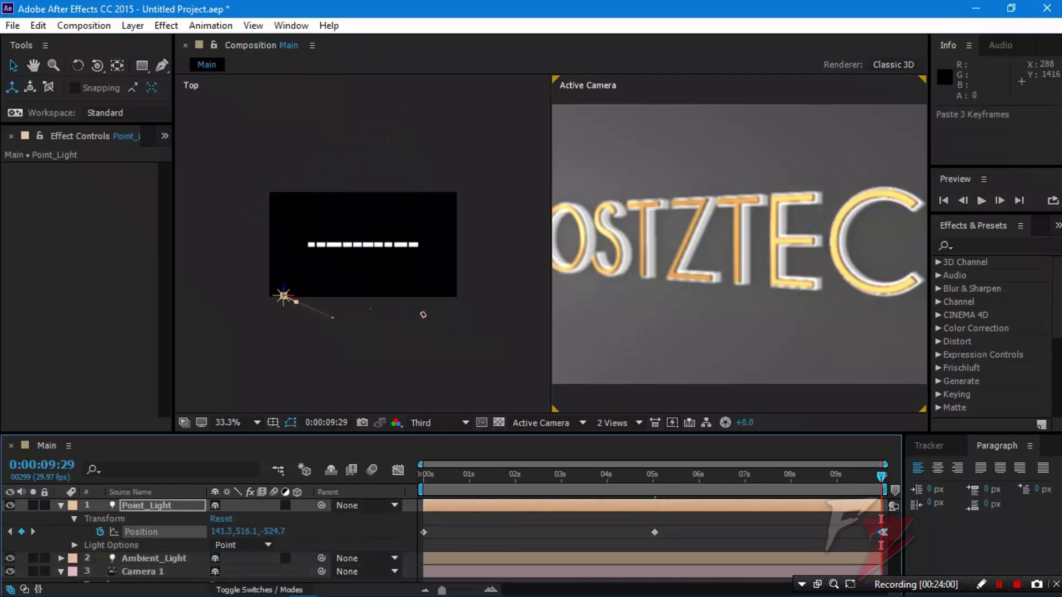
Step: Change the composition viewer to the one-view layout showing the Active Camera
key("space")
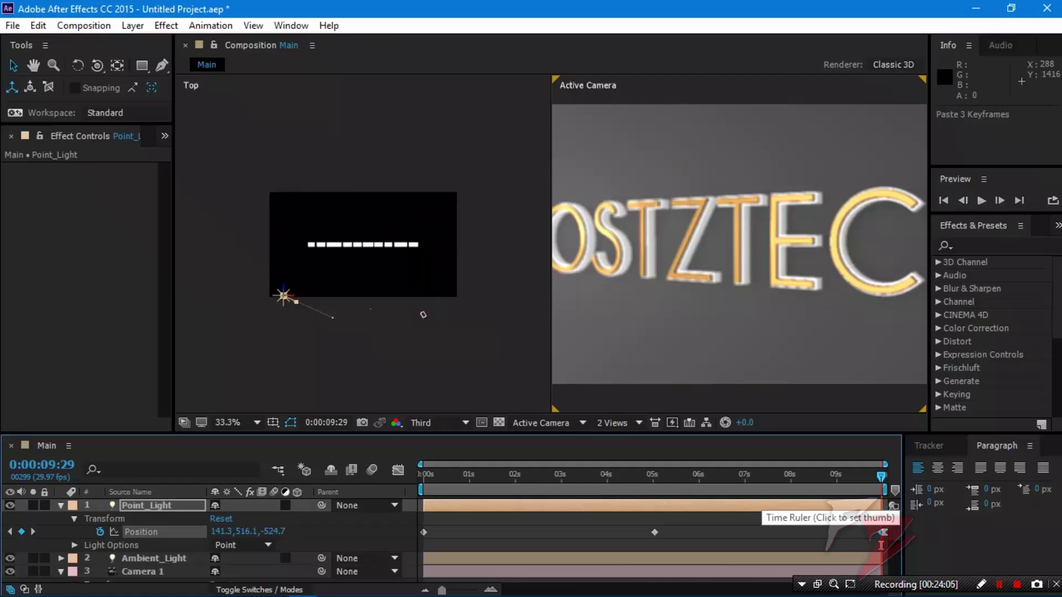
left_click(614, 423)
left_click(636, 440)
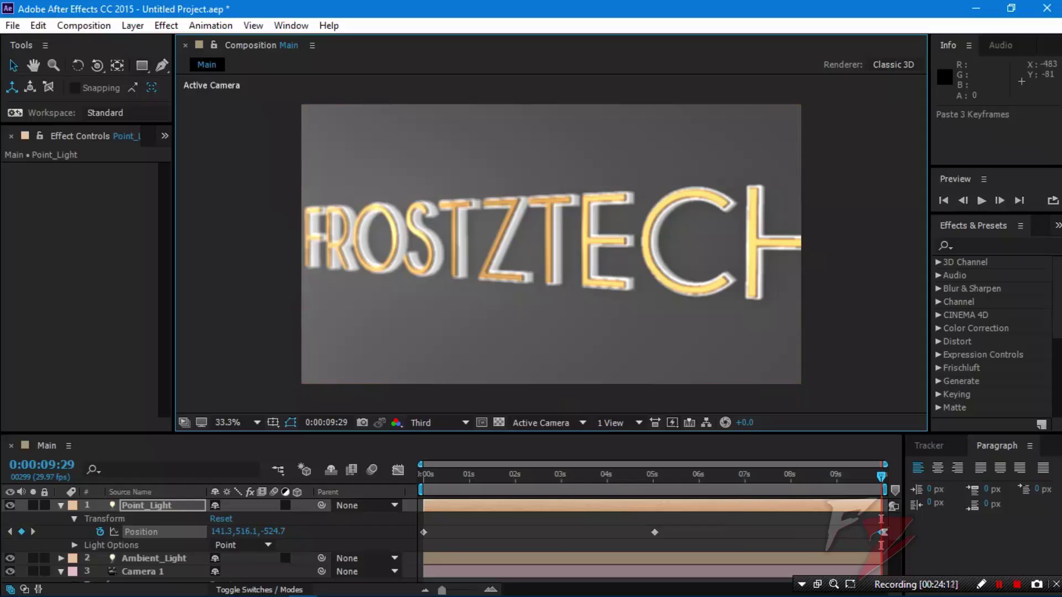
Step: Orbit Camera 1 around the FROSTZTECH text at 0:00:09:29 with the camera tool
left_click(98, 65)
left_click_drag(332, 265, 515, 285)
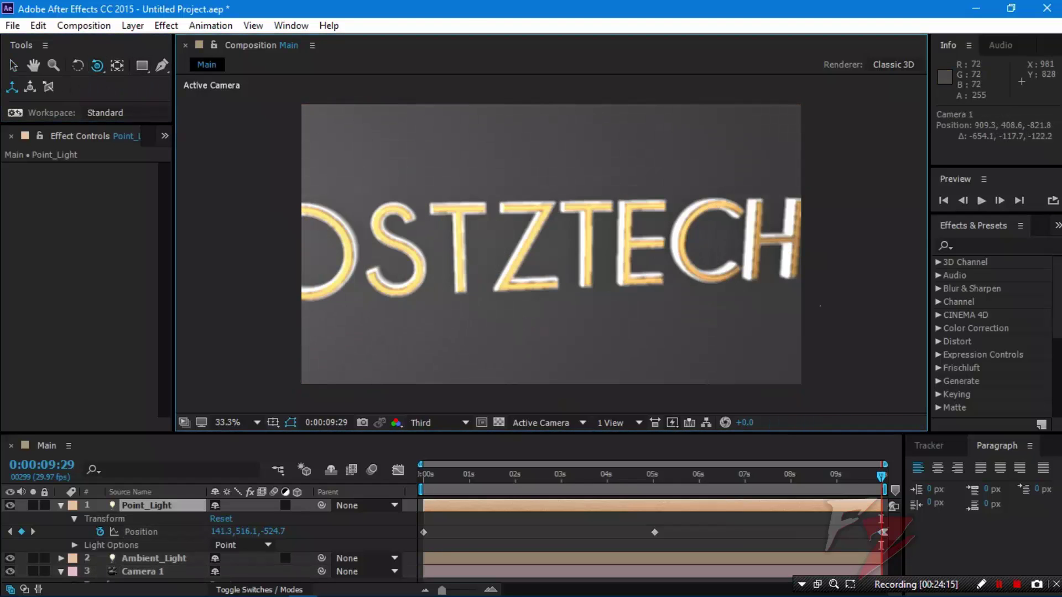
left_click_drag(556, 319, 510, 300)
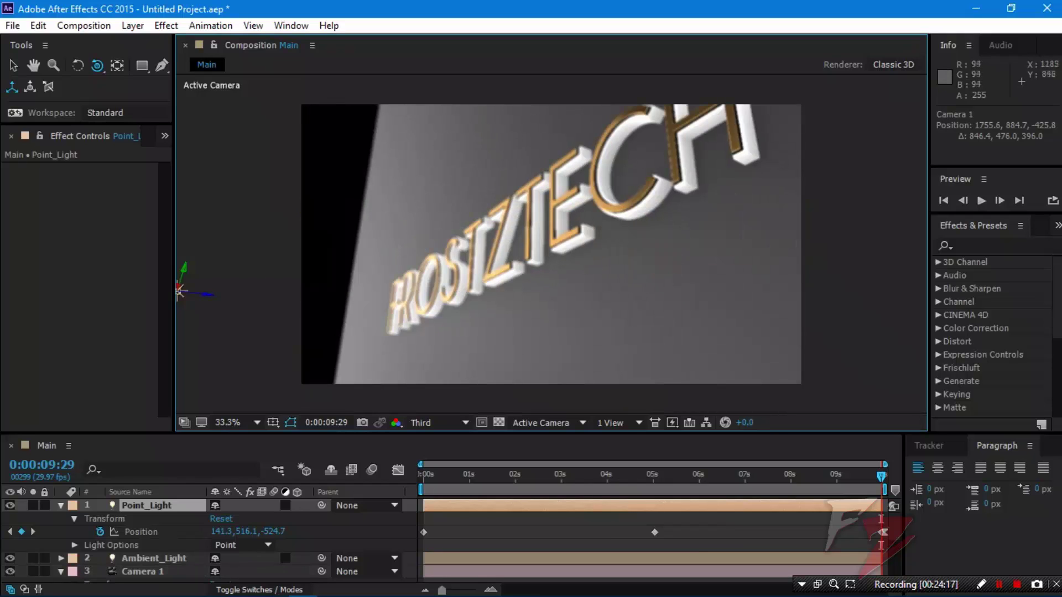
left_click_drag(609, 323, 675, 387)
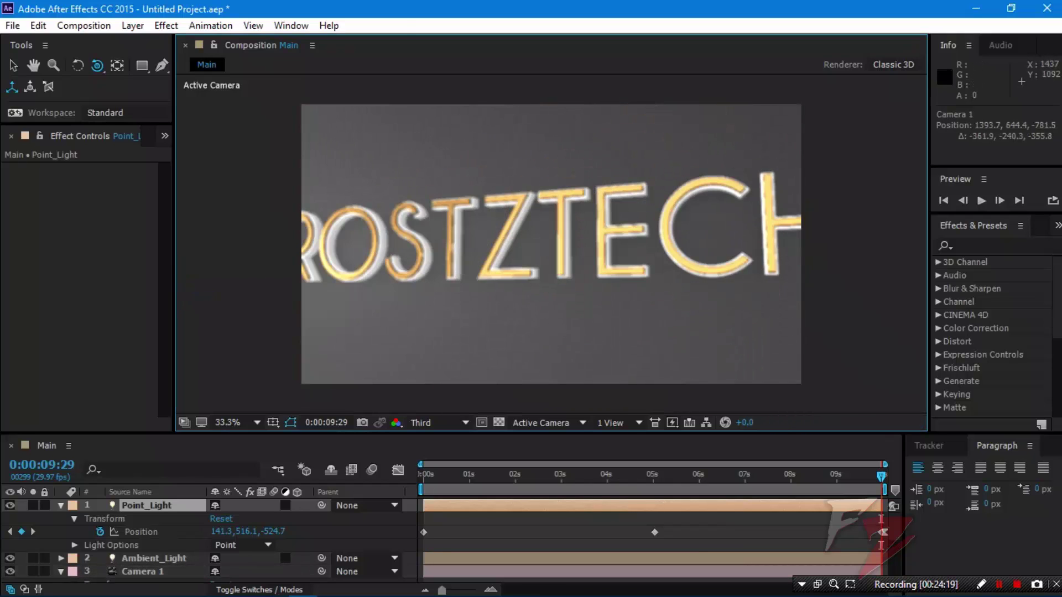